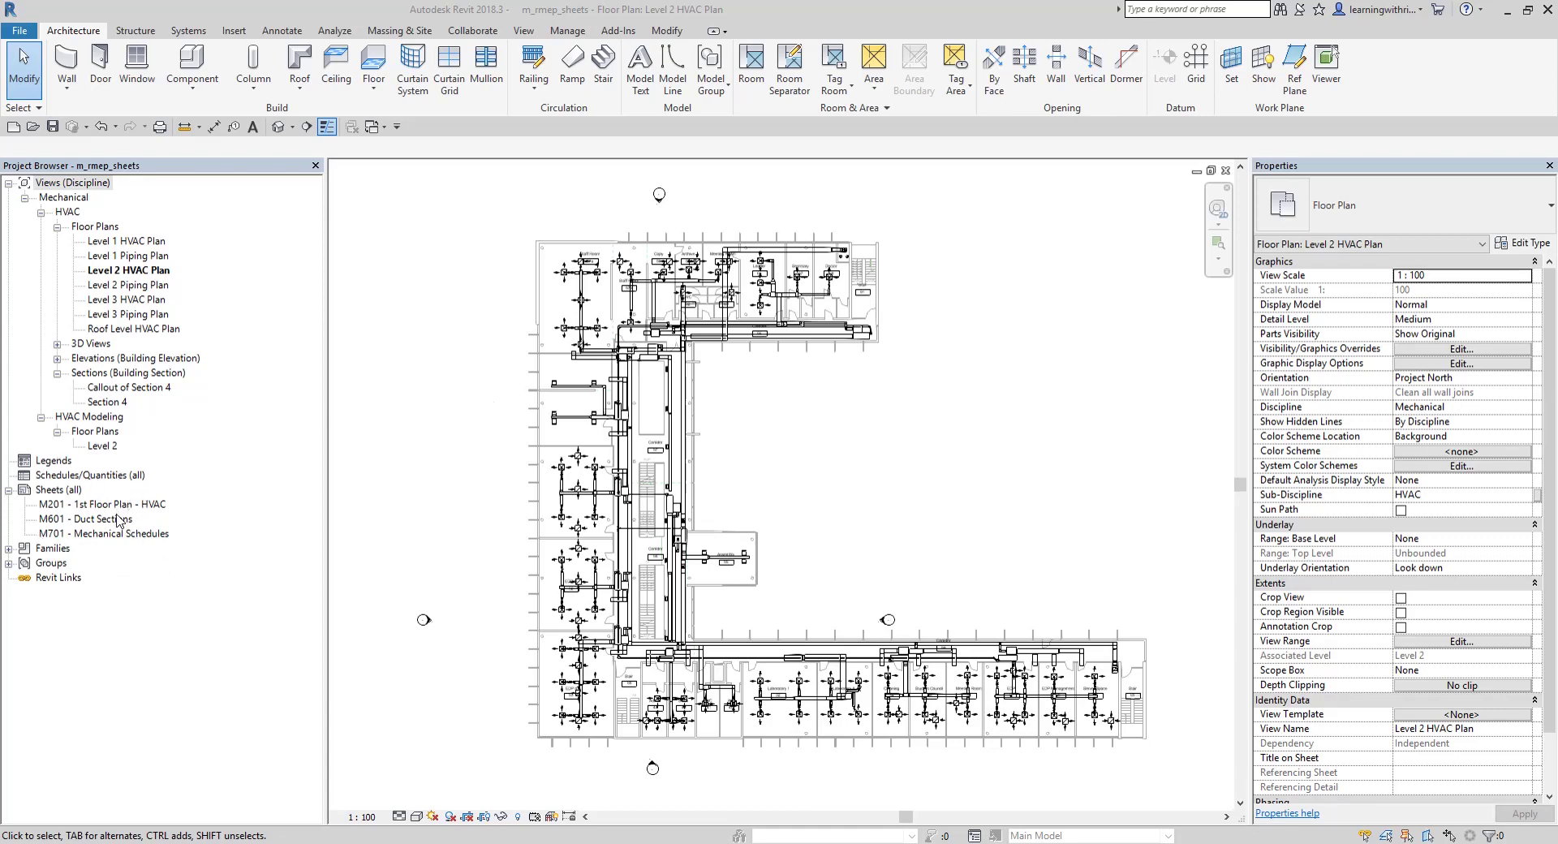
Step: Examine the properties of the existing sheets M201, M601 and M701
click(112, 507)
click(113, 533)
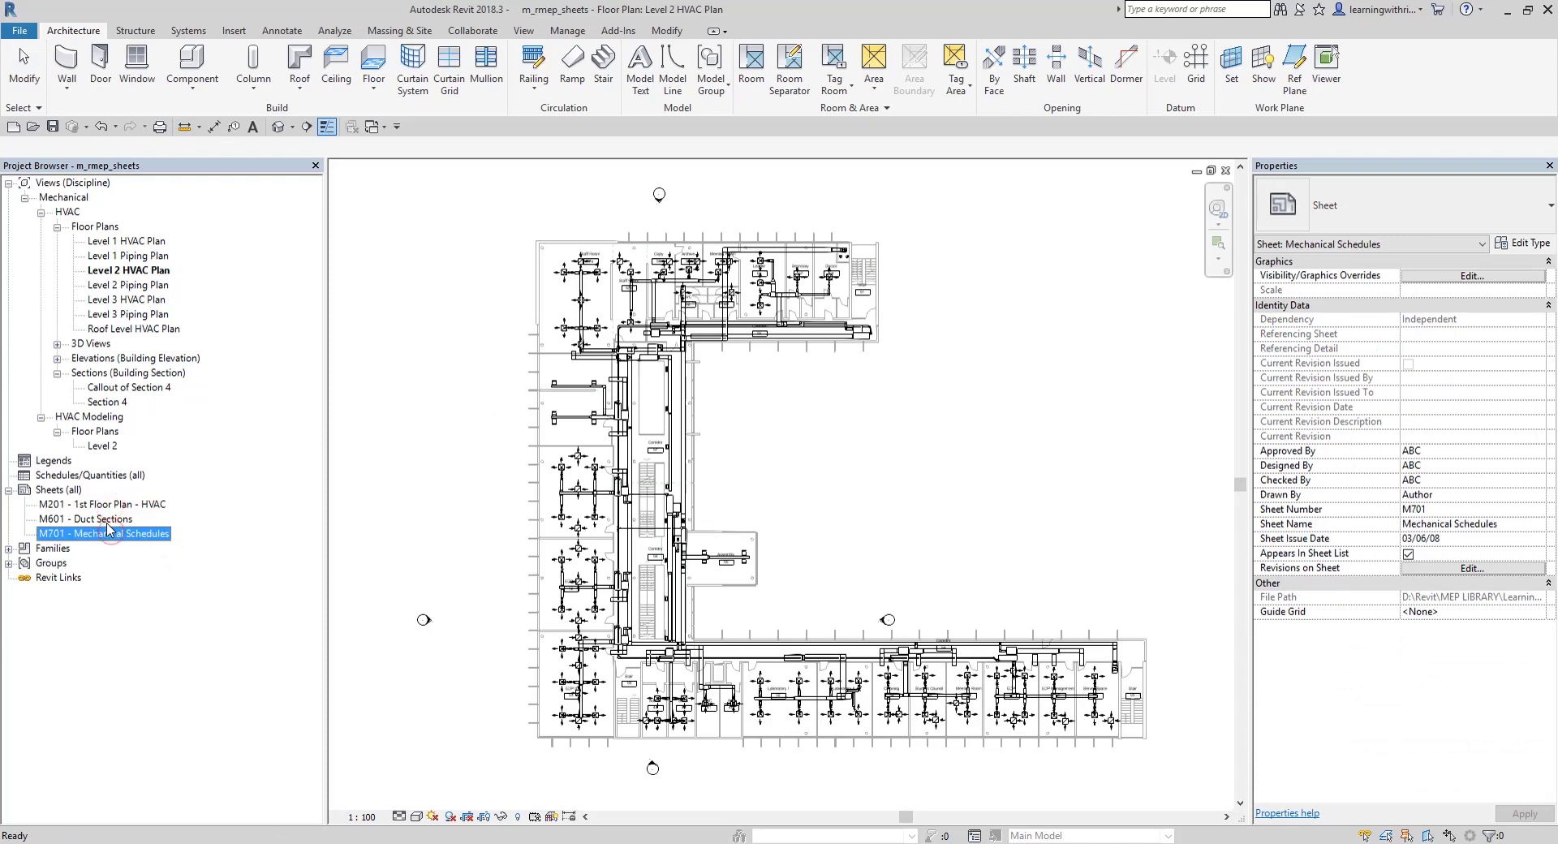
click(108, 521)
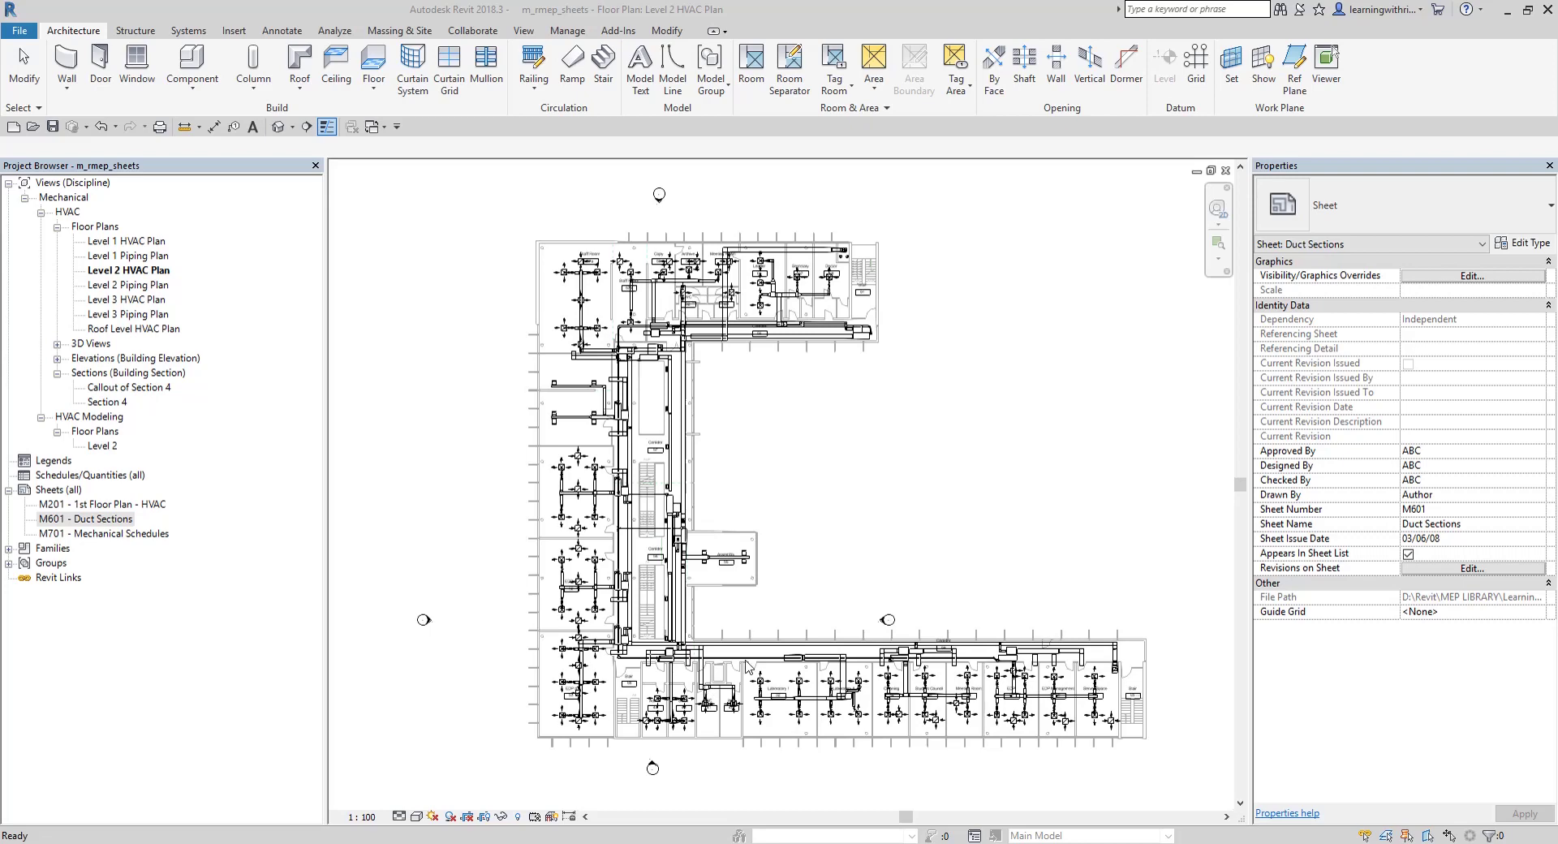
click(851, 528)
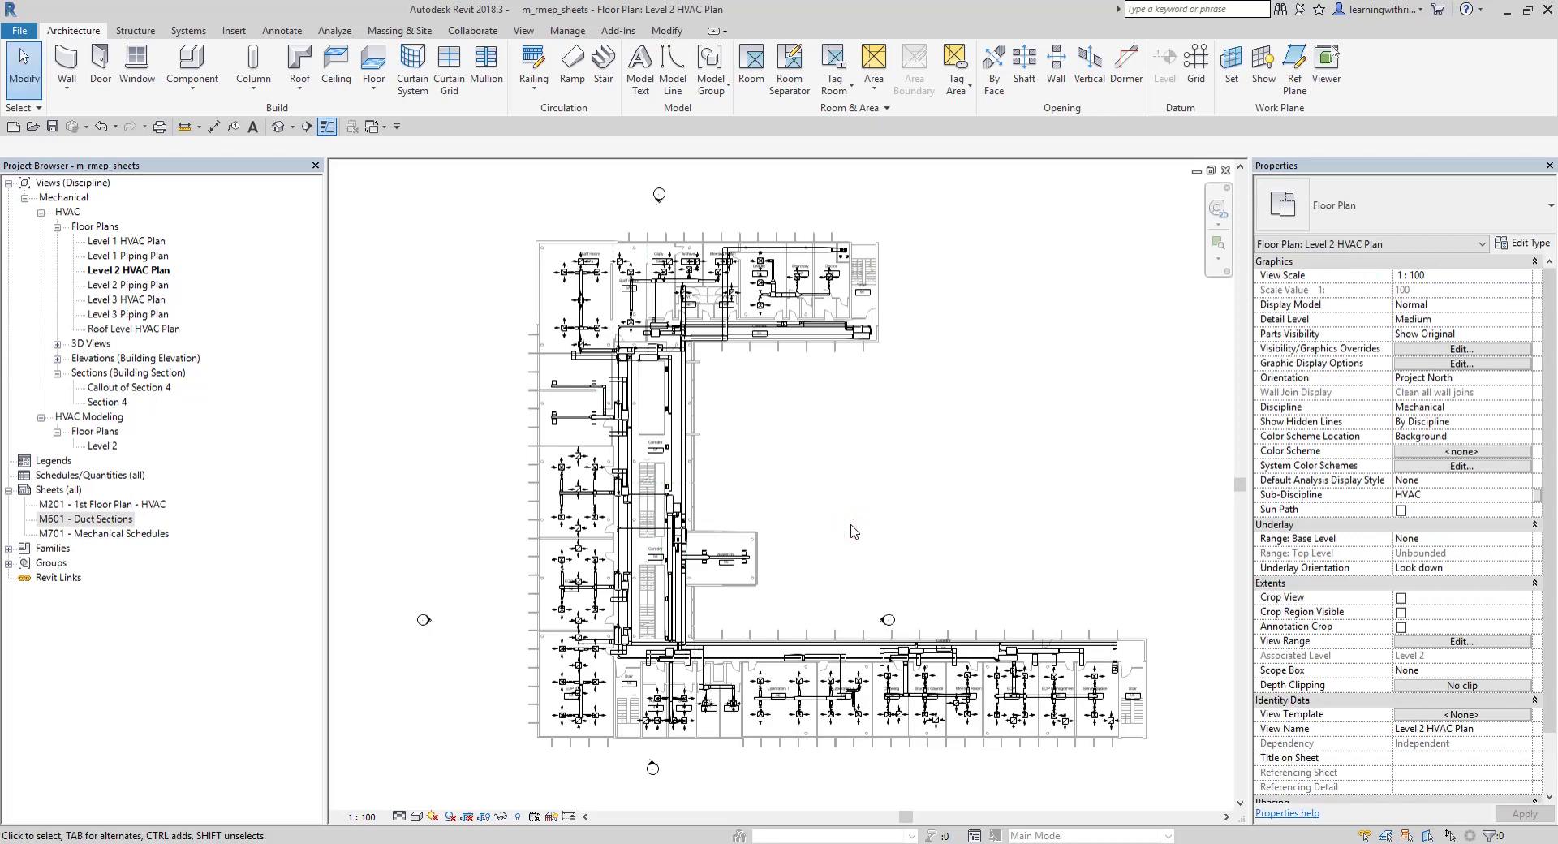
middle_drag(828, 479, 817, 491)
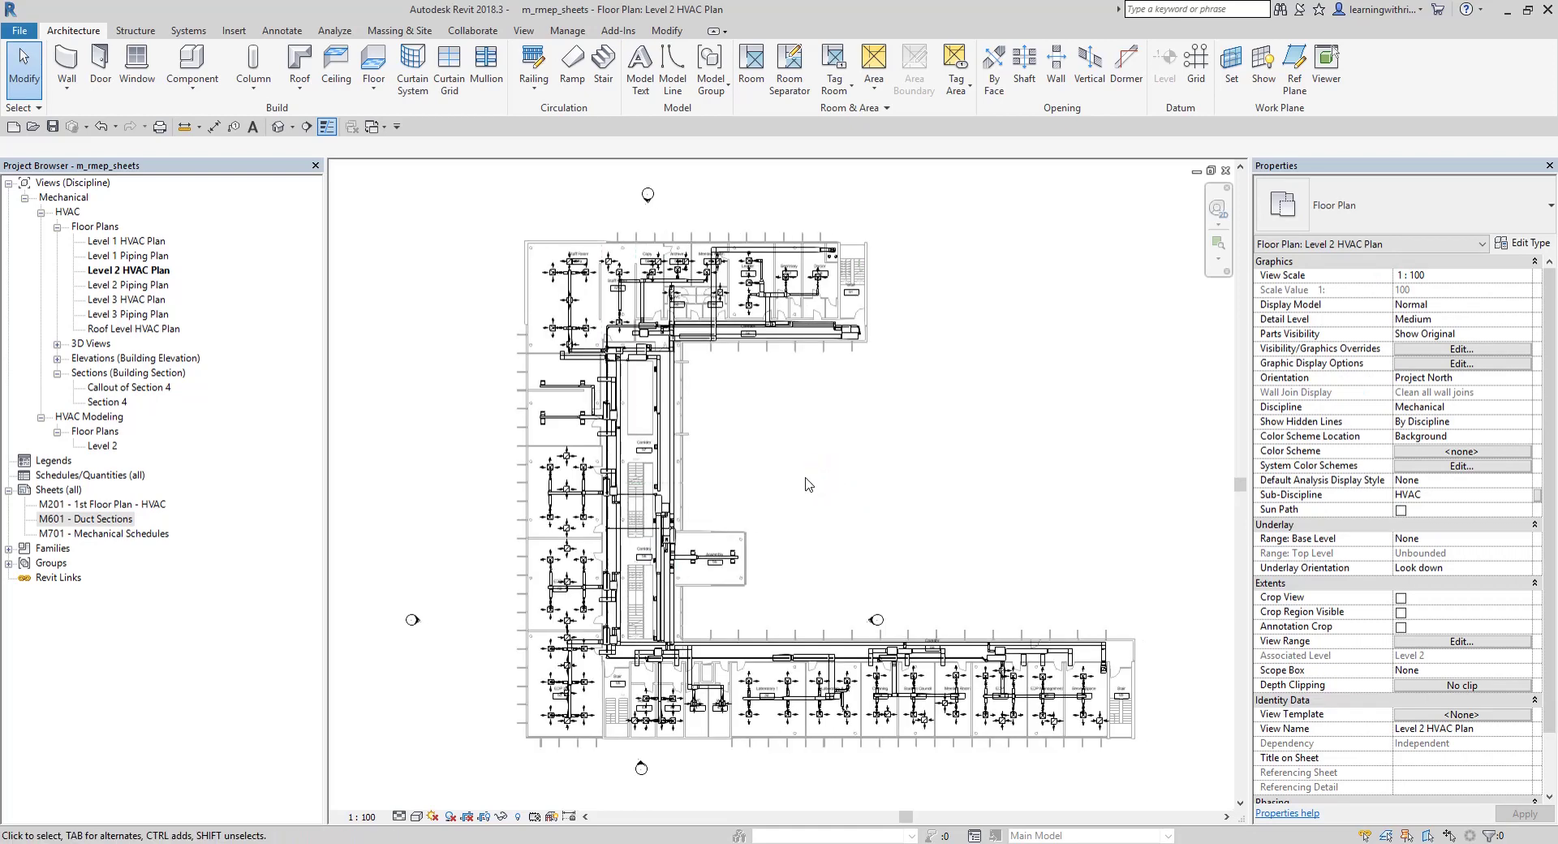
click(117, 506)
shift+click(129, 533)
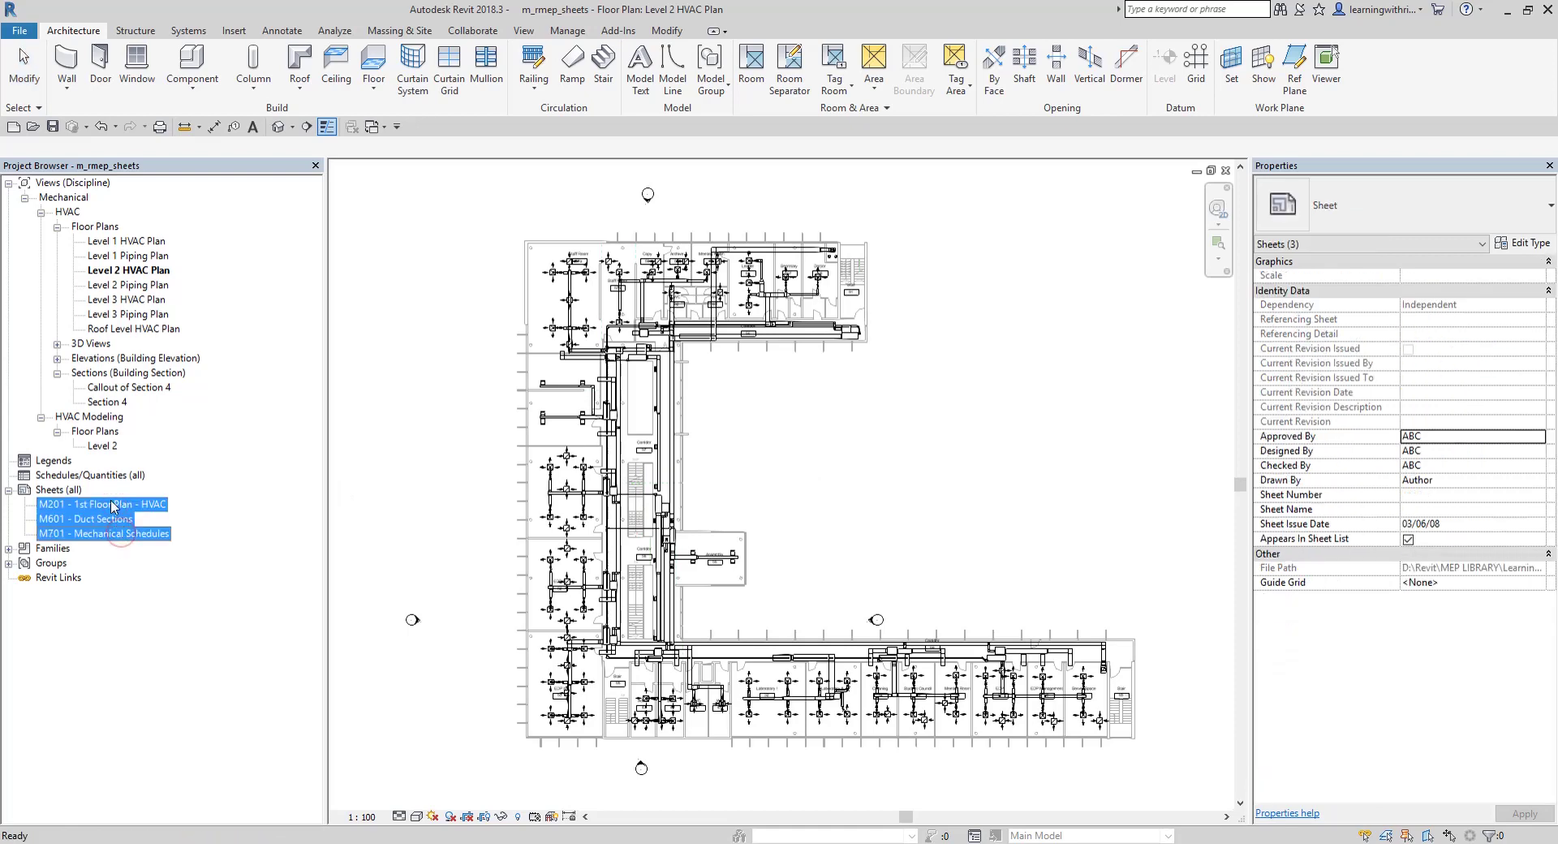
click(130, 535)
click(144, 506)
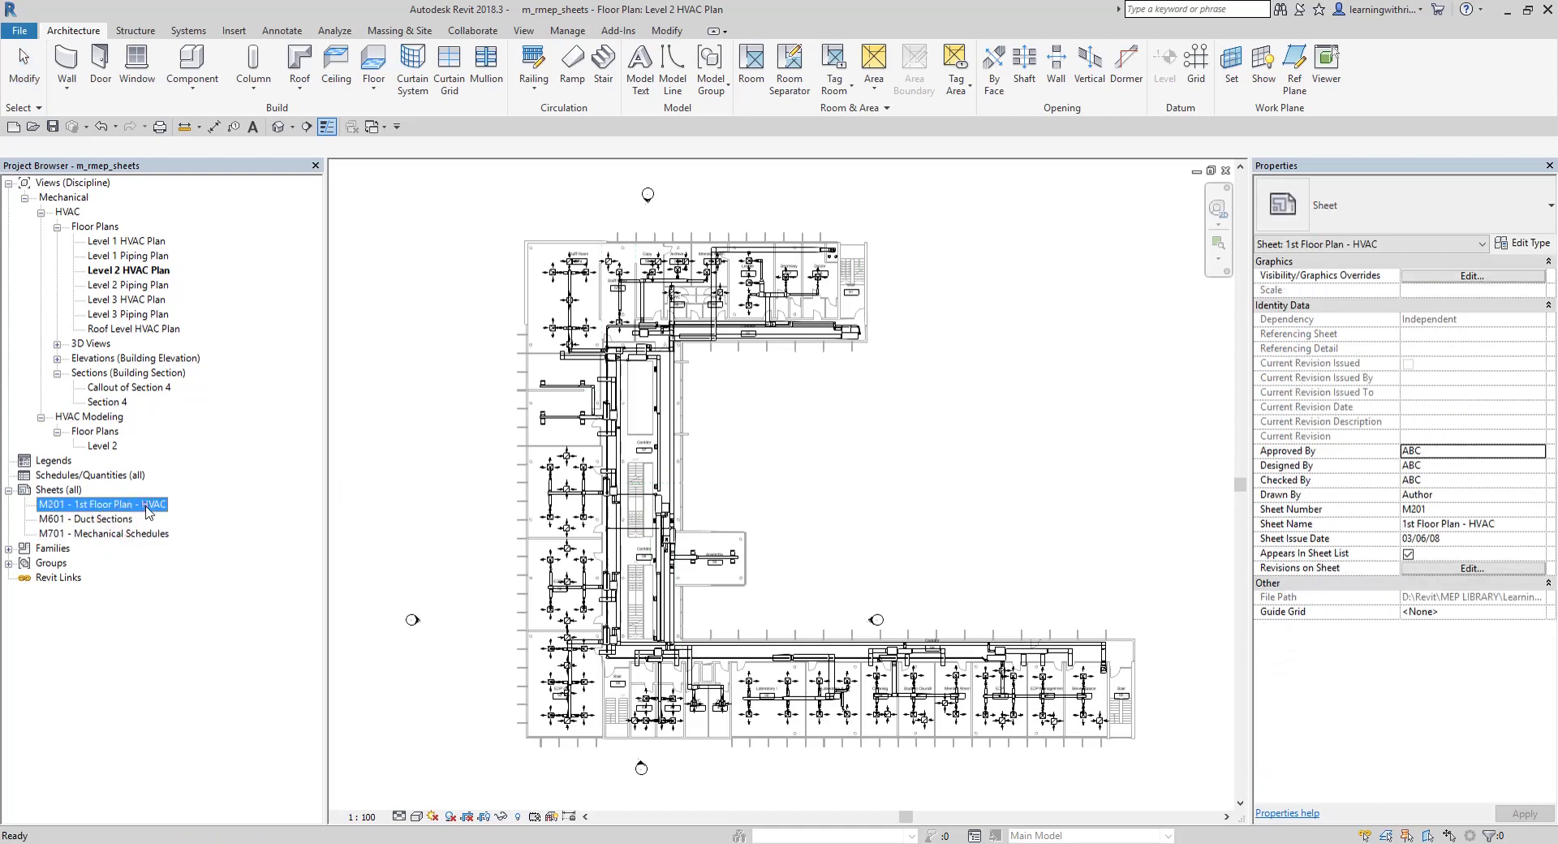
click(59, 490)
right_click(61, 494)
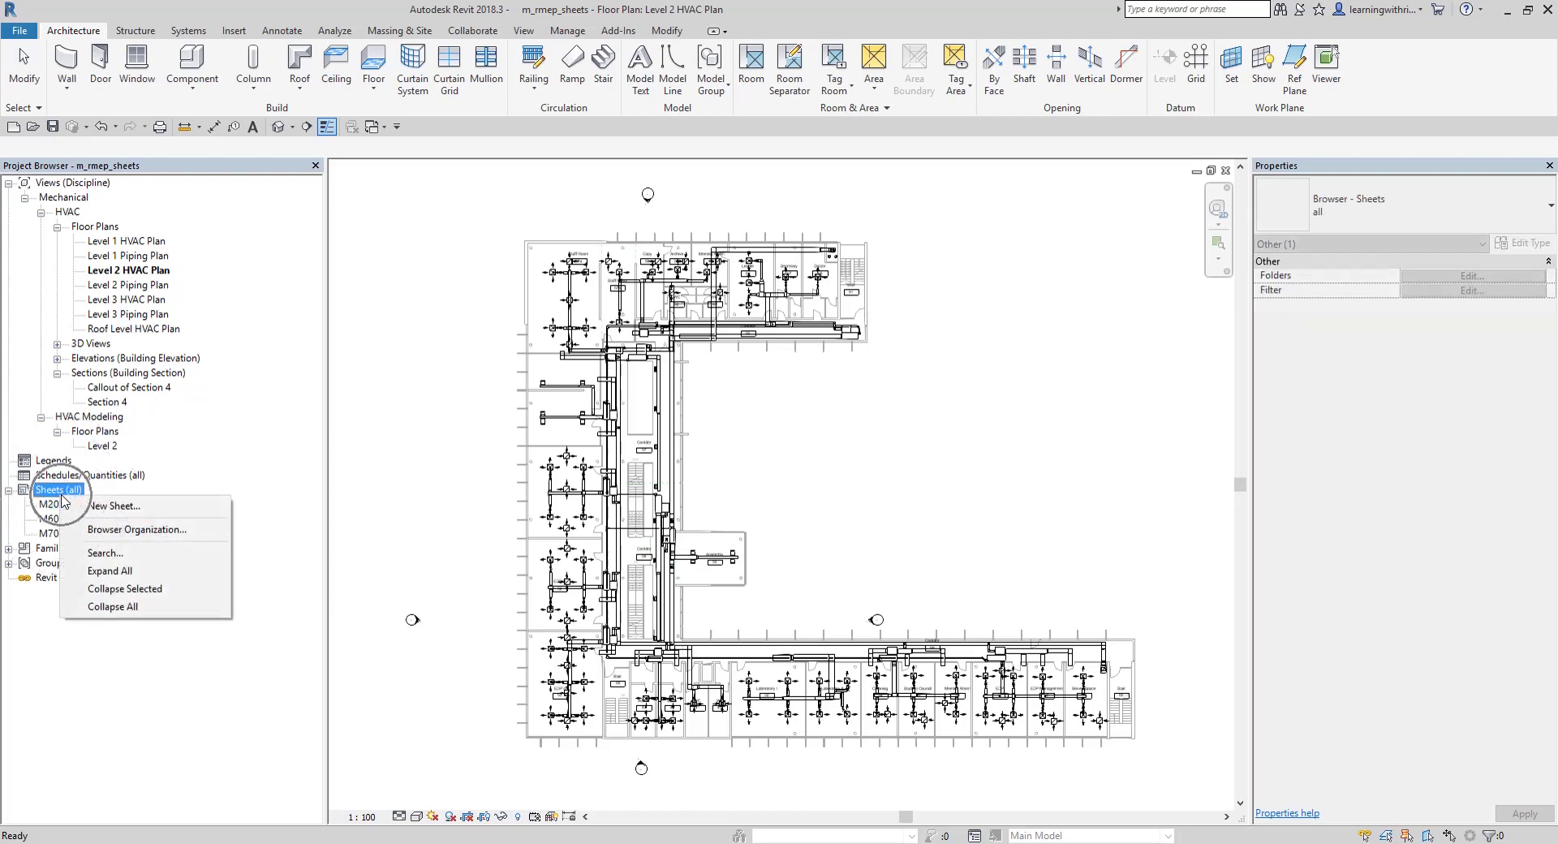
click(109, 509)
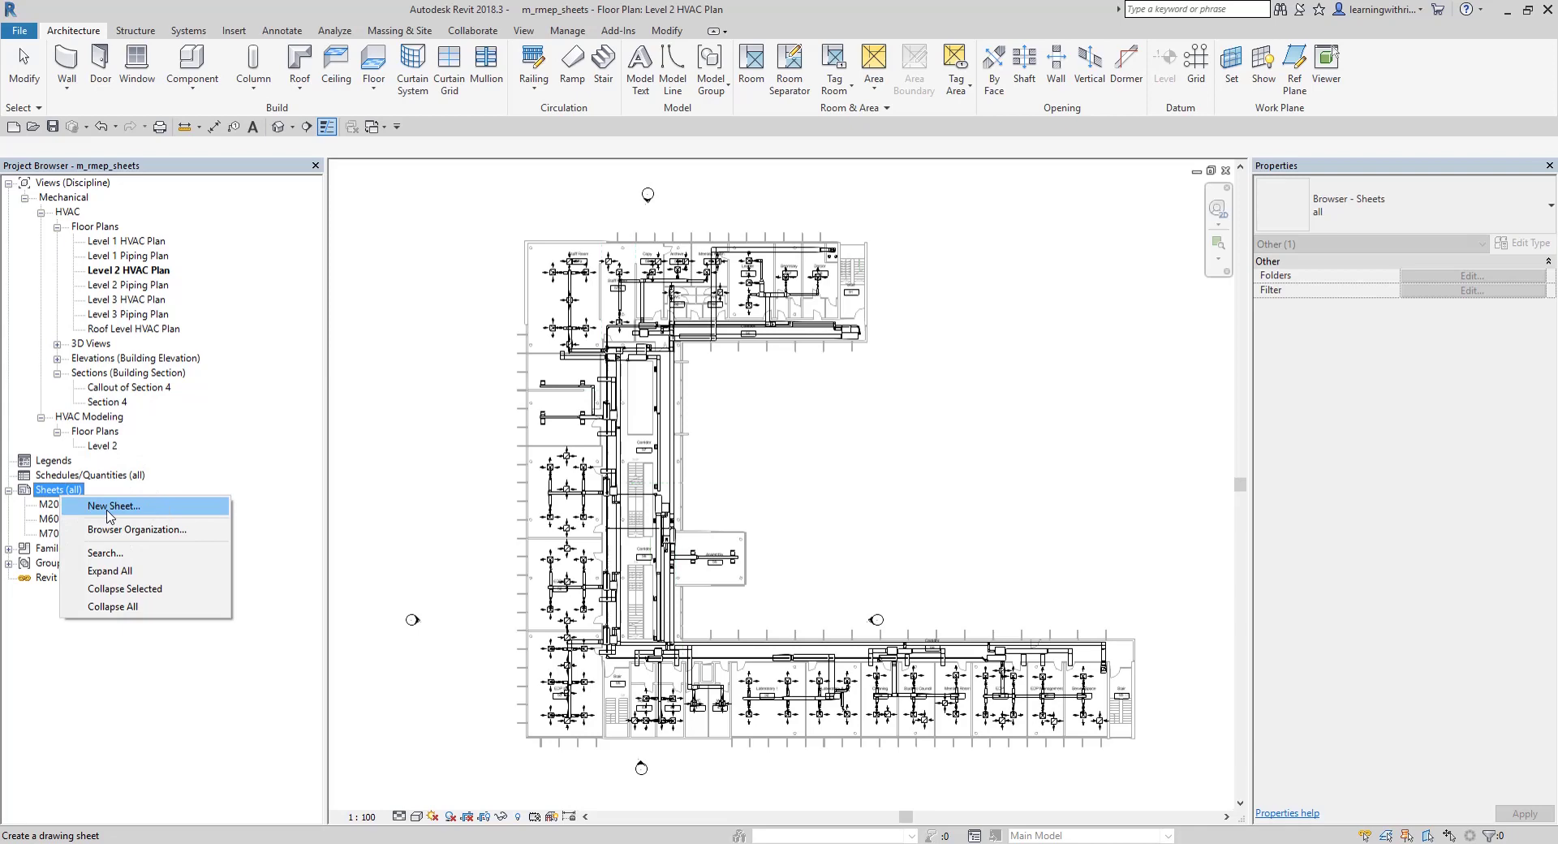
click(410, 344)
Step: Create a new sheet with the A0 metric titleblock, using the New placeholder option
click(524, 32)
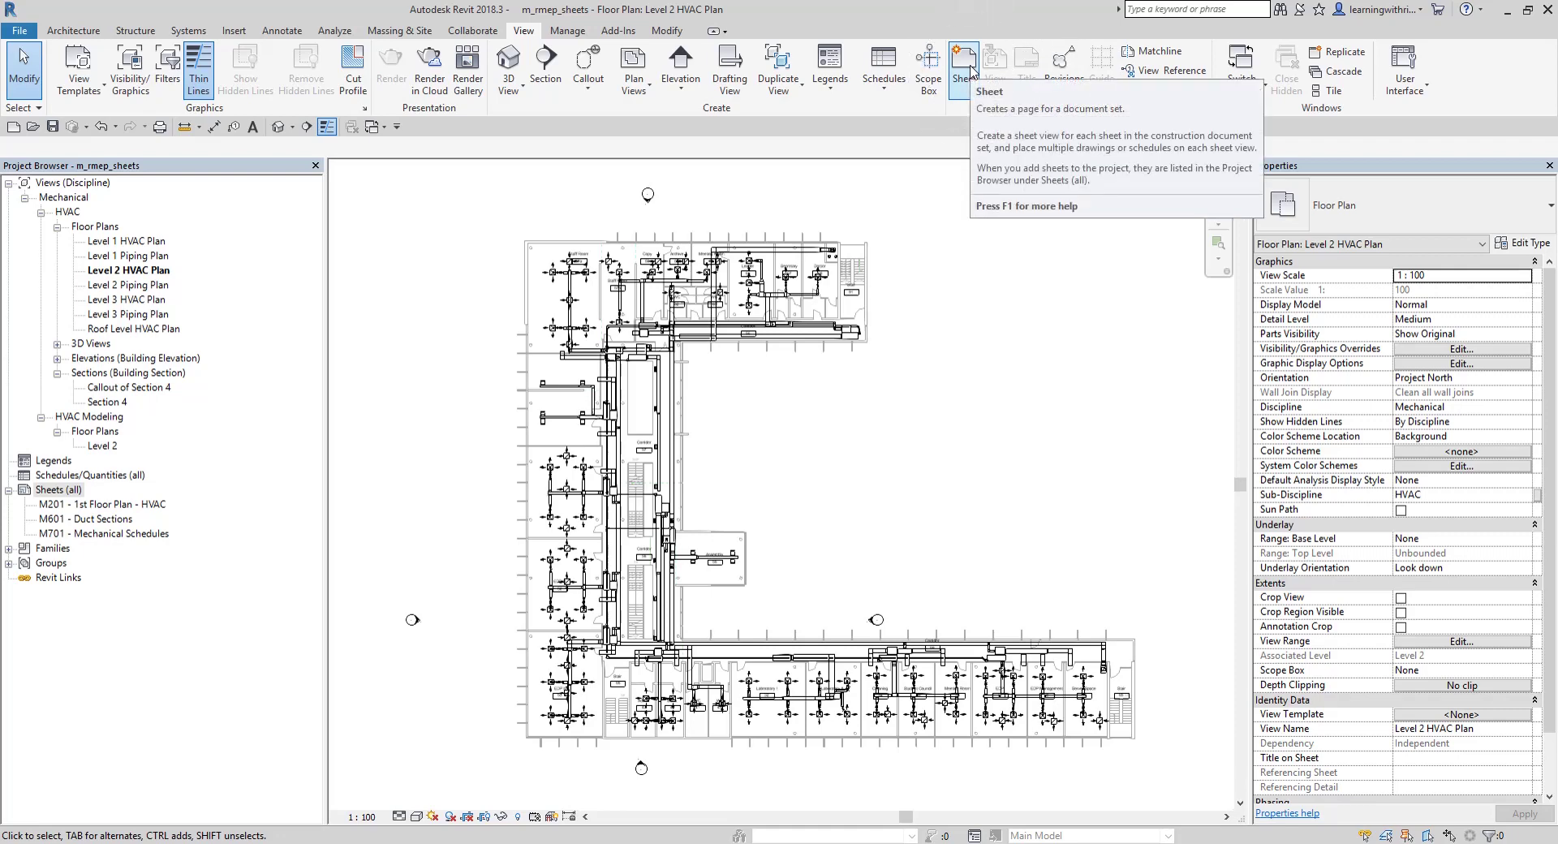
right_click(75, 494)
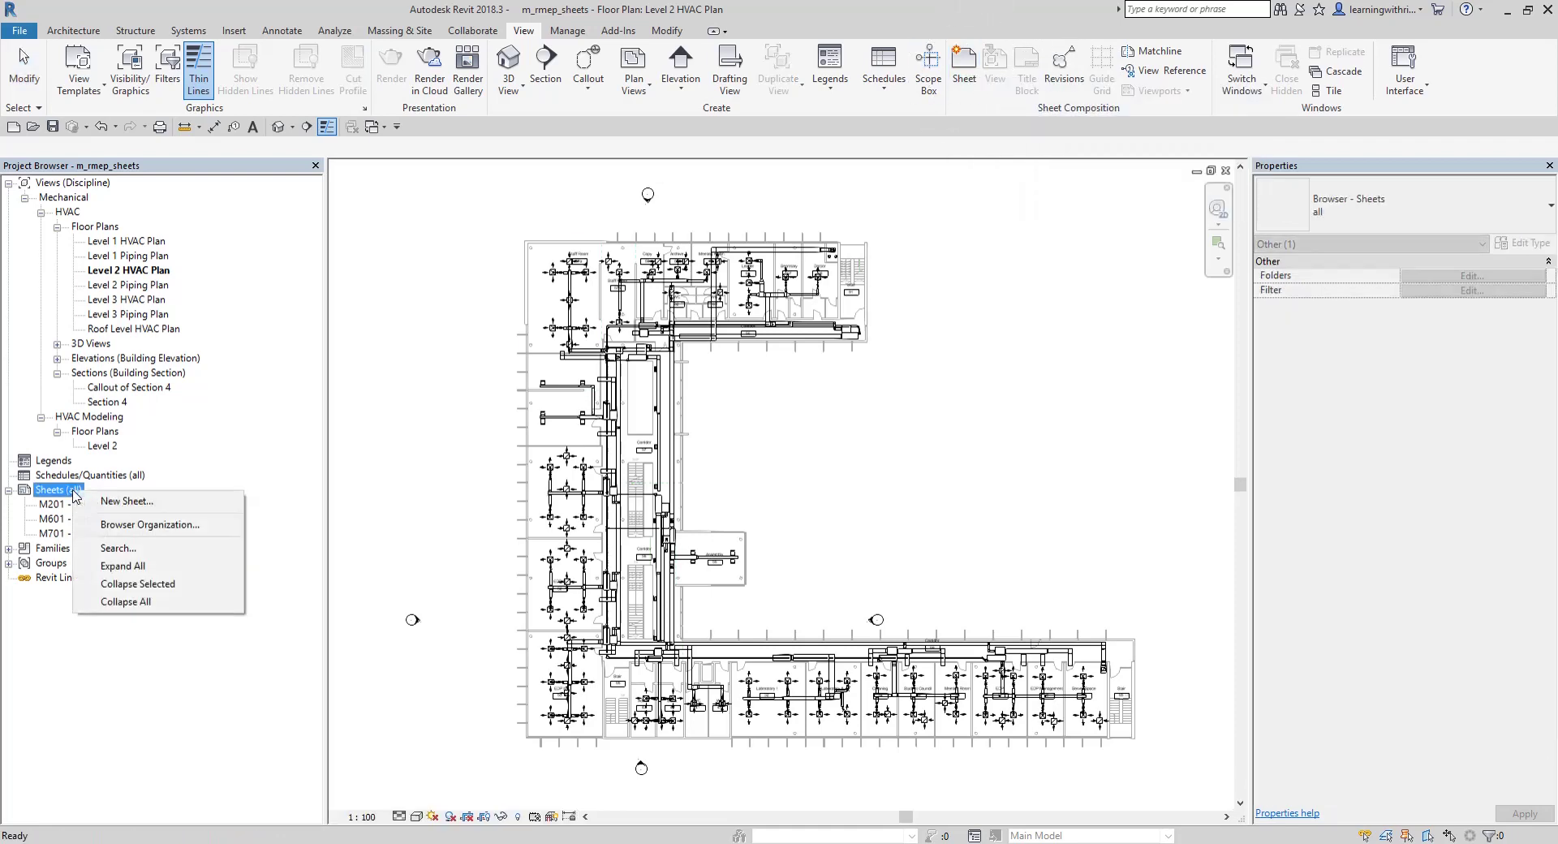
click(691, 311)
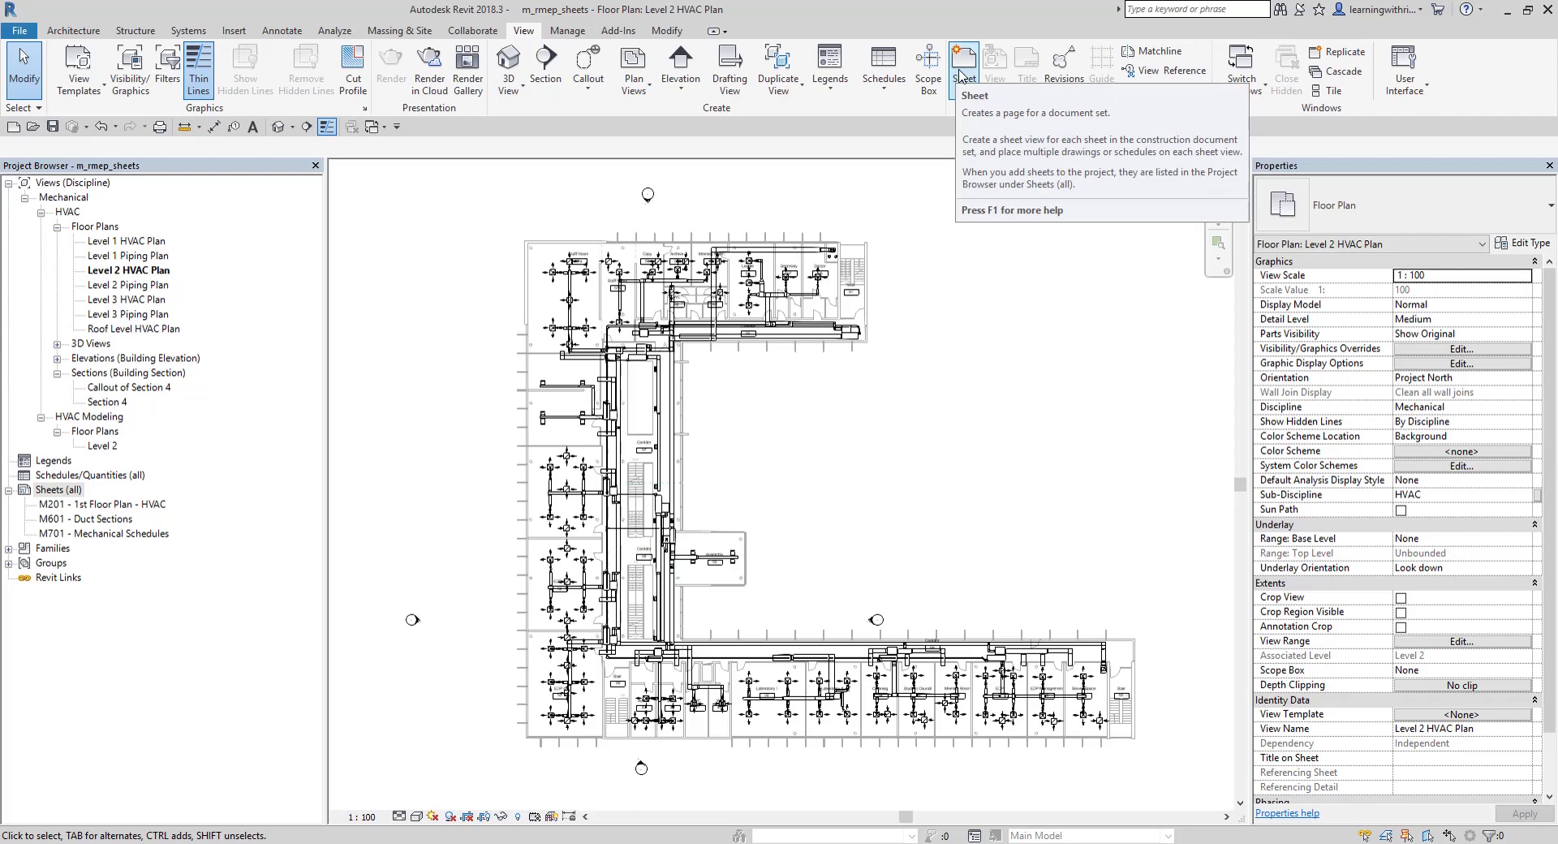
click(961, 74)
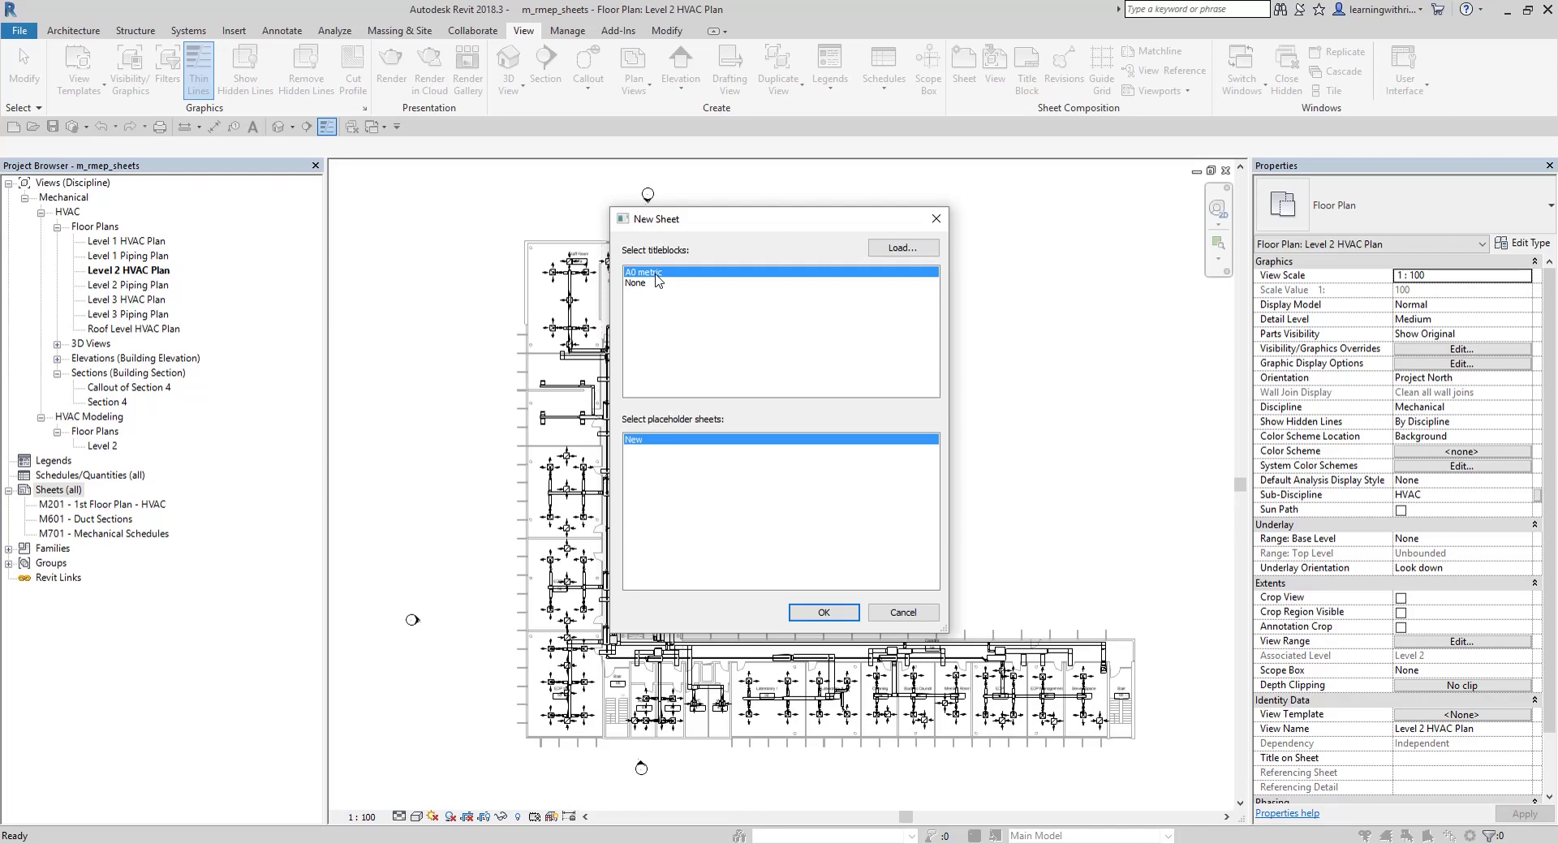
click(910, 249)
click(645, 276)
click(654, 445)
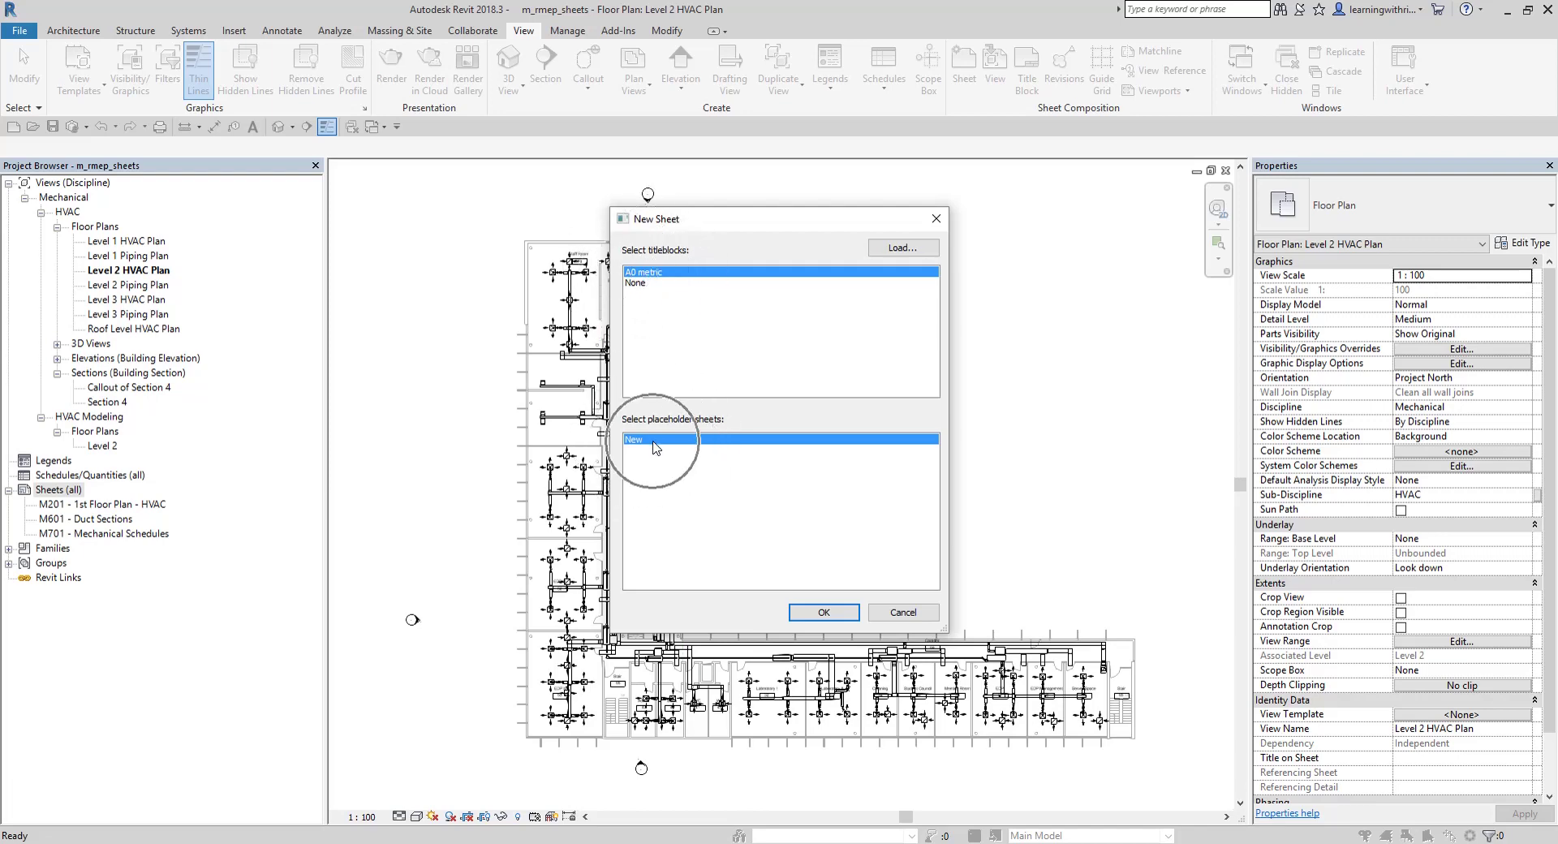
click(645, 274)
click(819, 614)
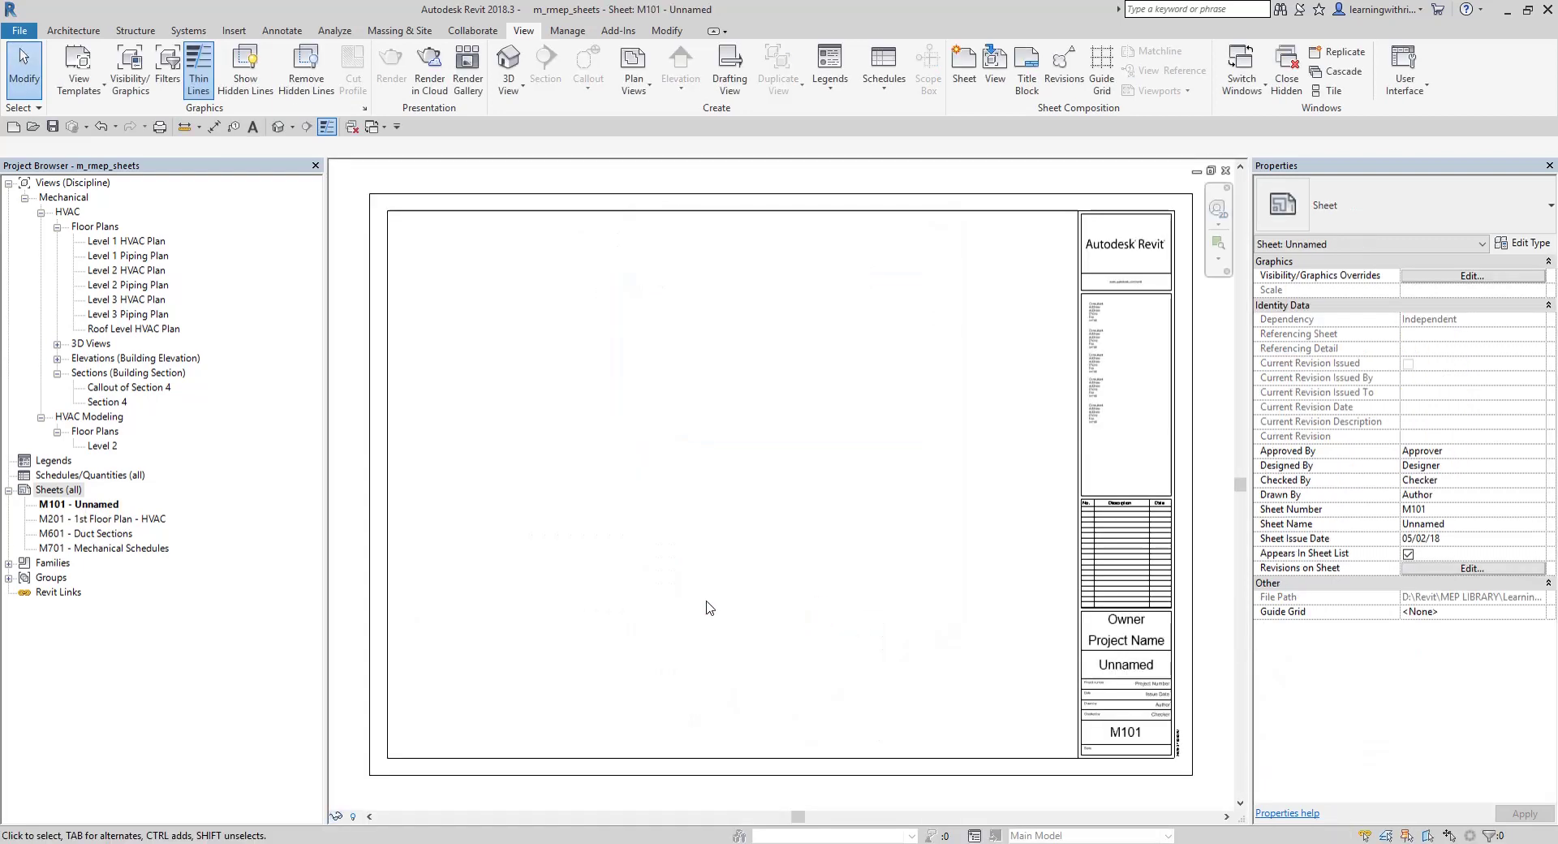
click(95, 507)
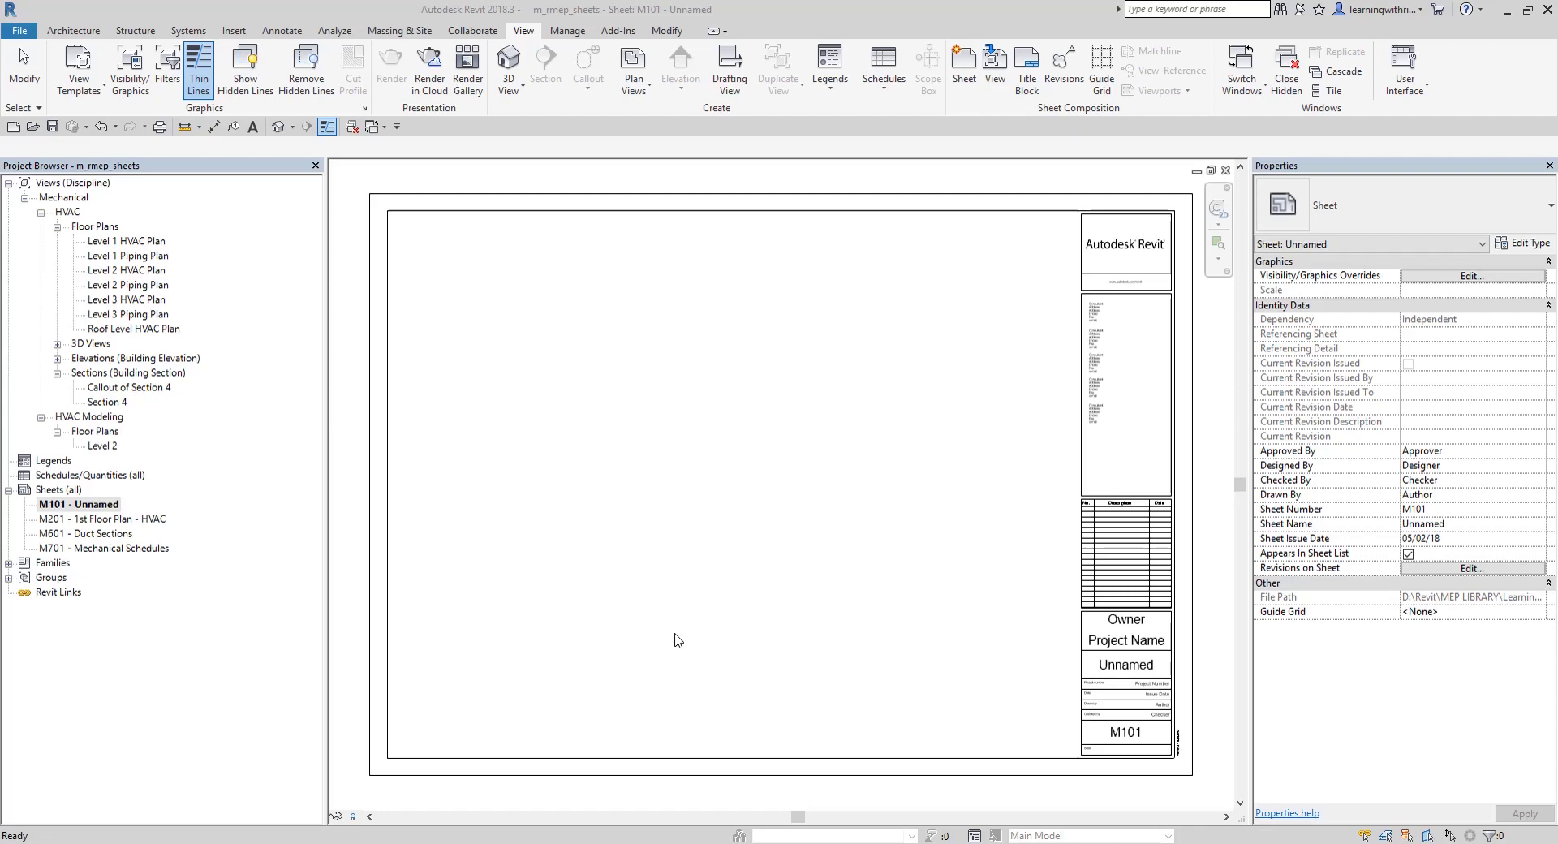
click(612, 533)
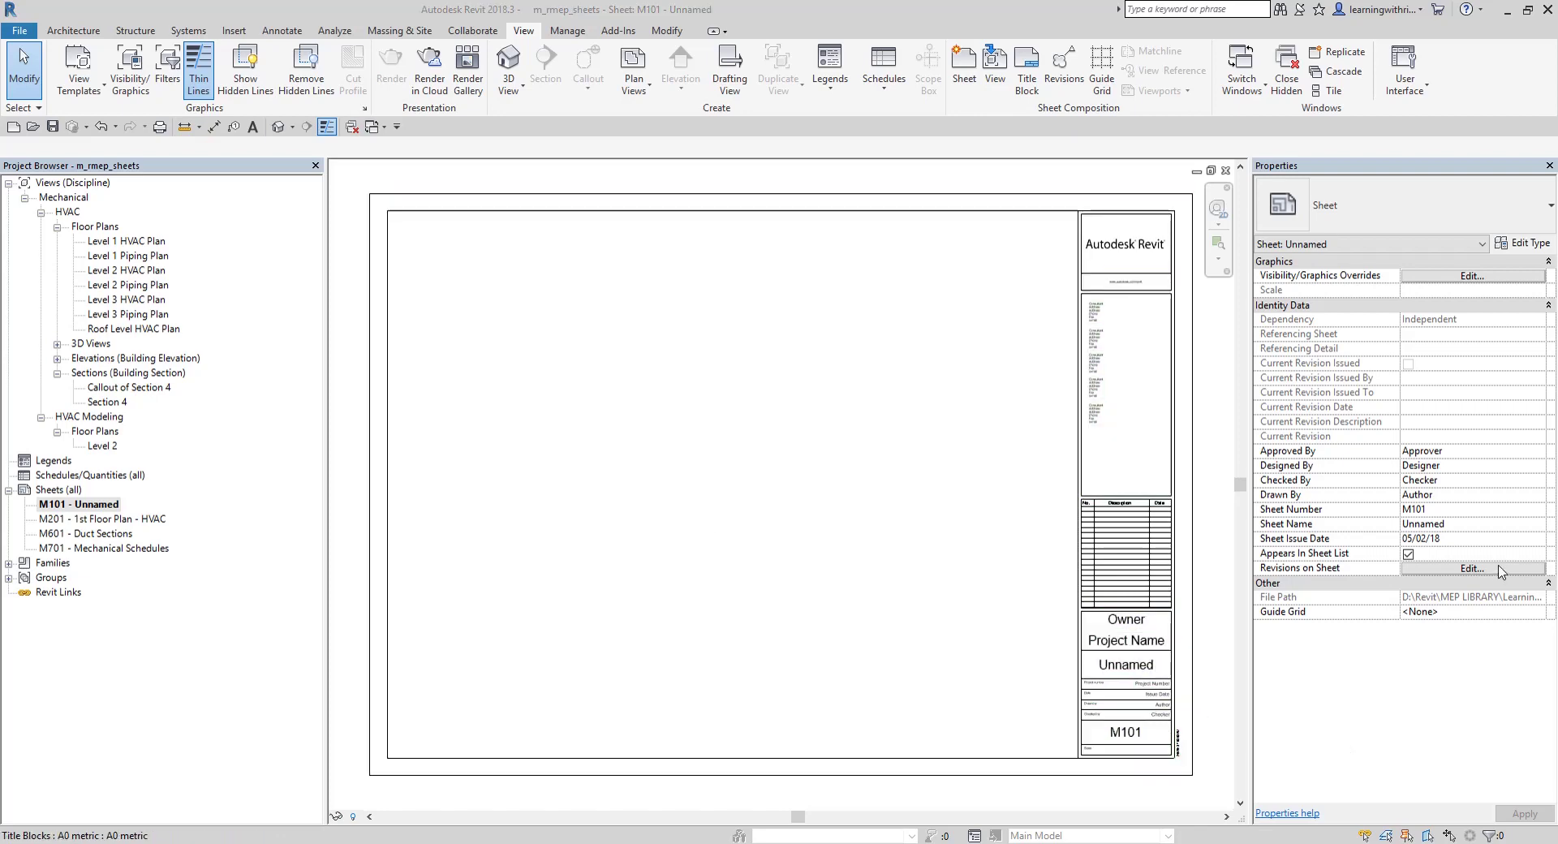
click(68, 213)
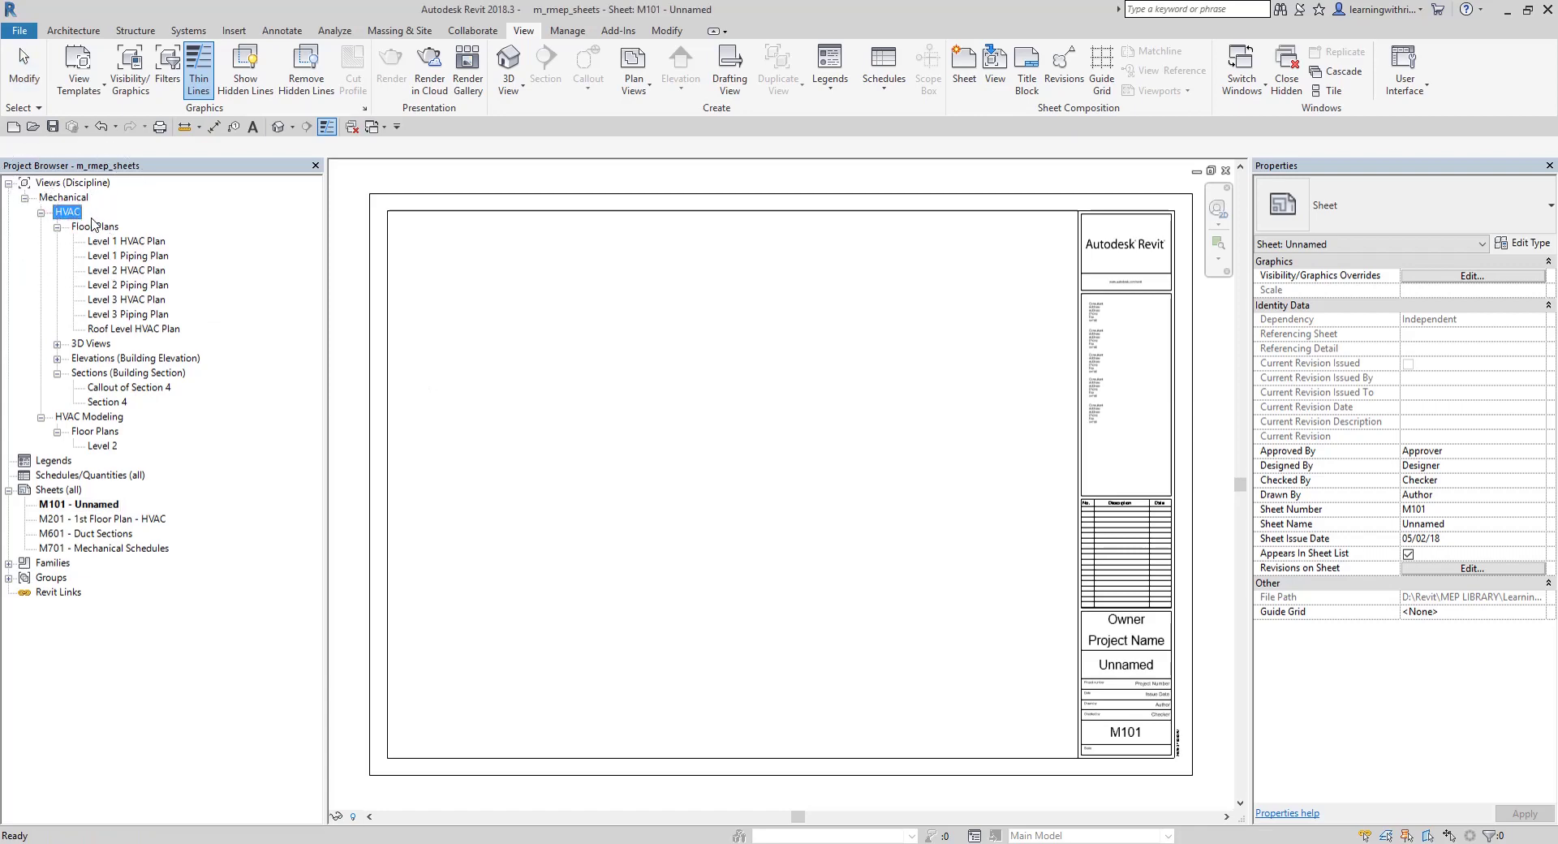
Step: Duplicate the Level 2 HVAC Plan floor plan view with detailing
click(142, 272)
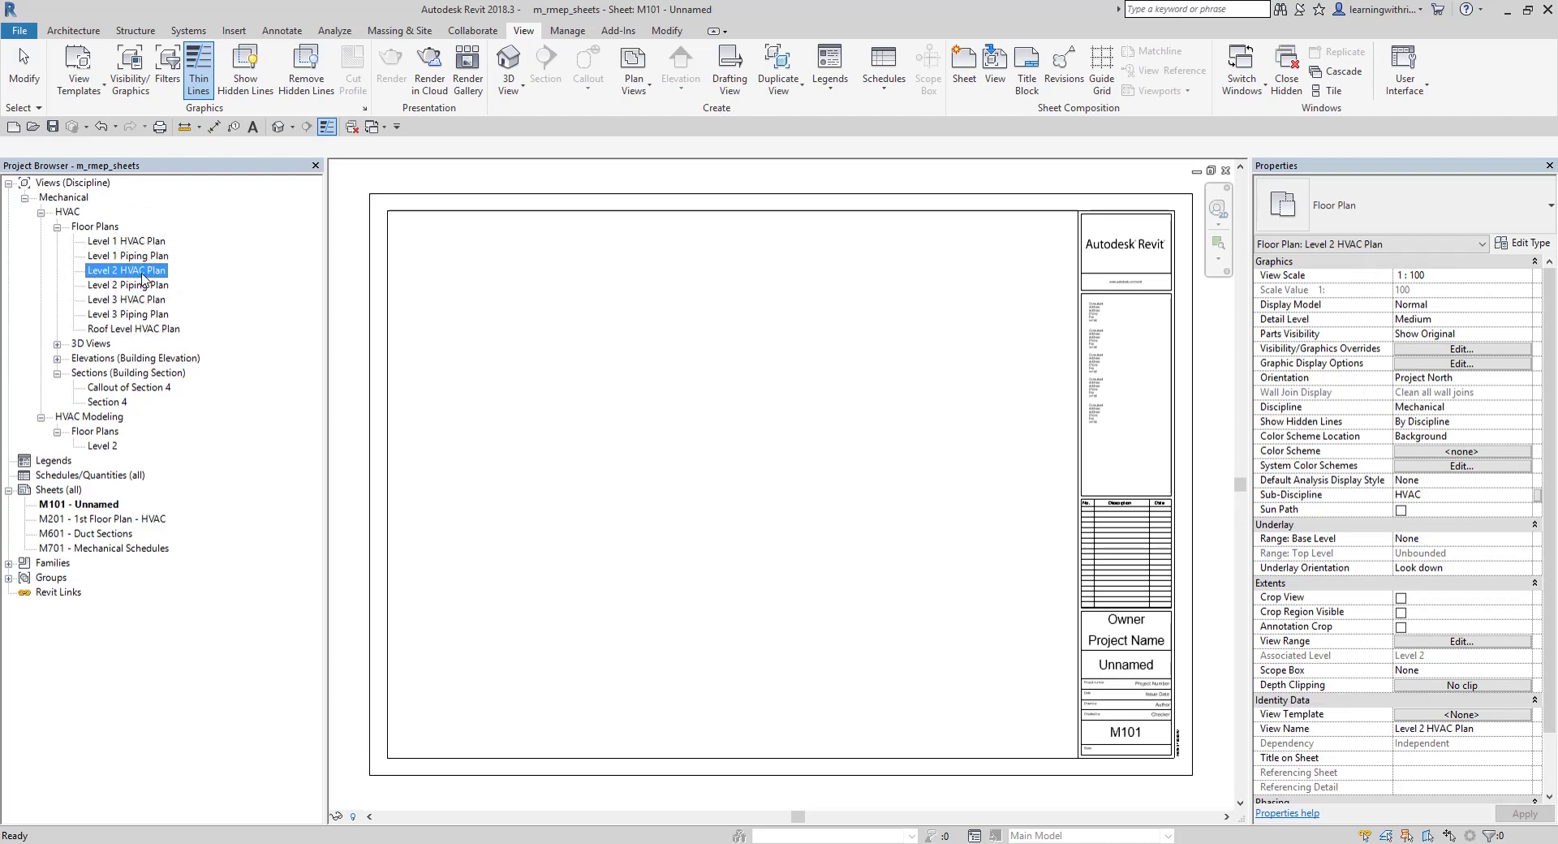
right_click(144, 277)
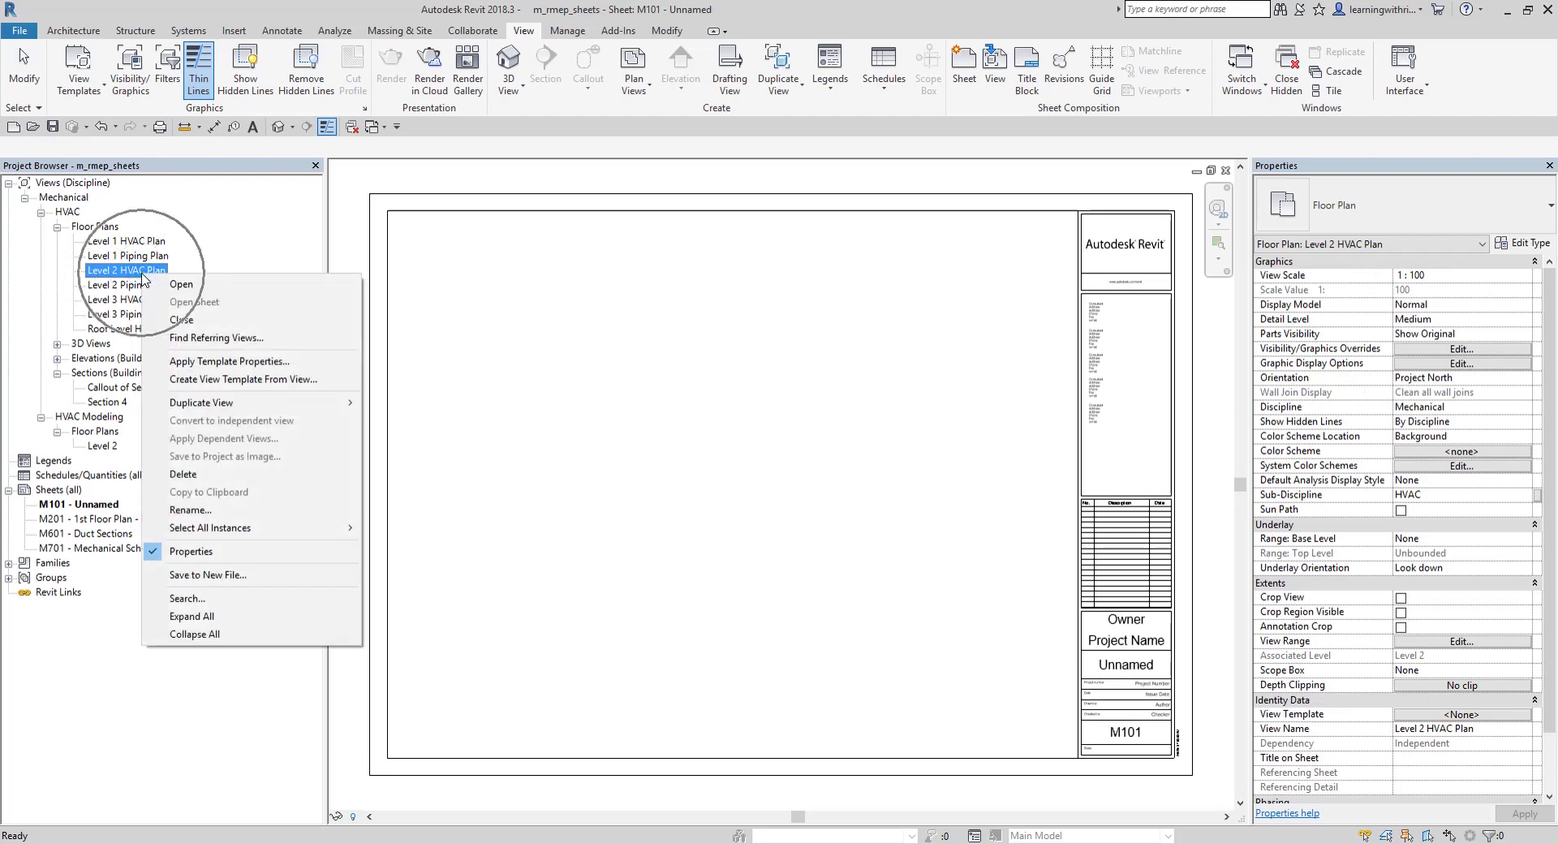
click(230, 404)
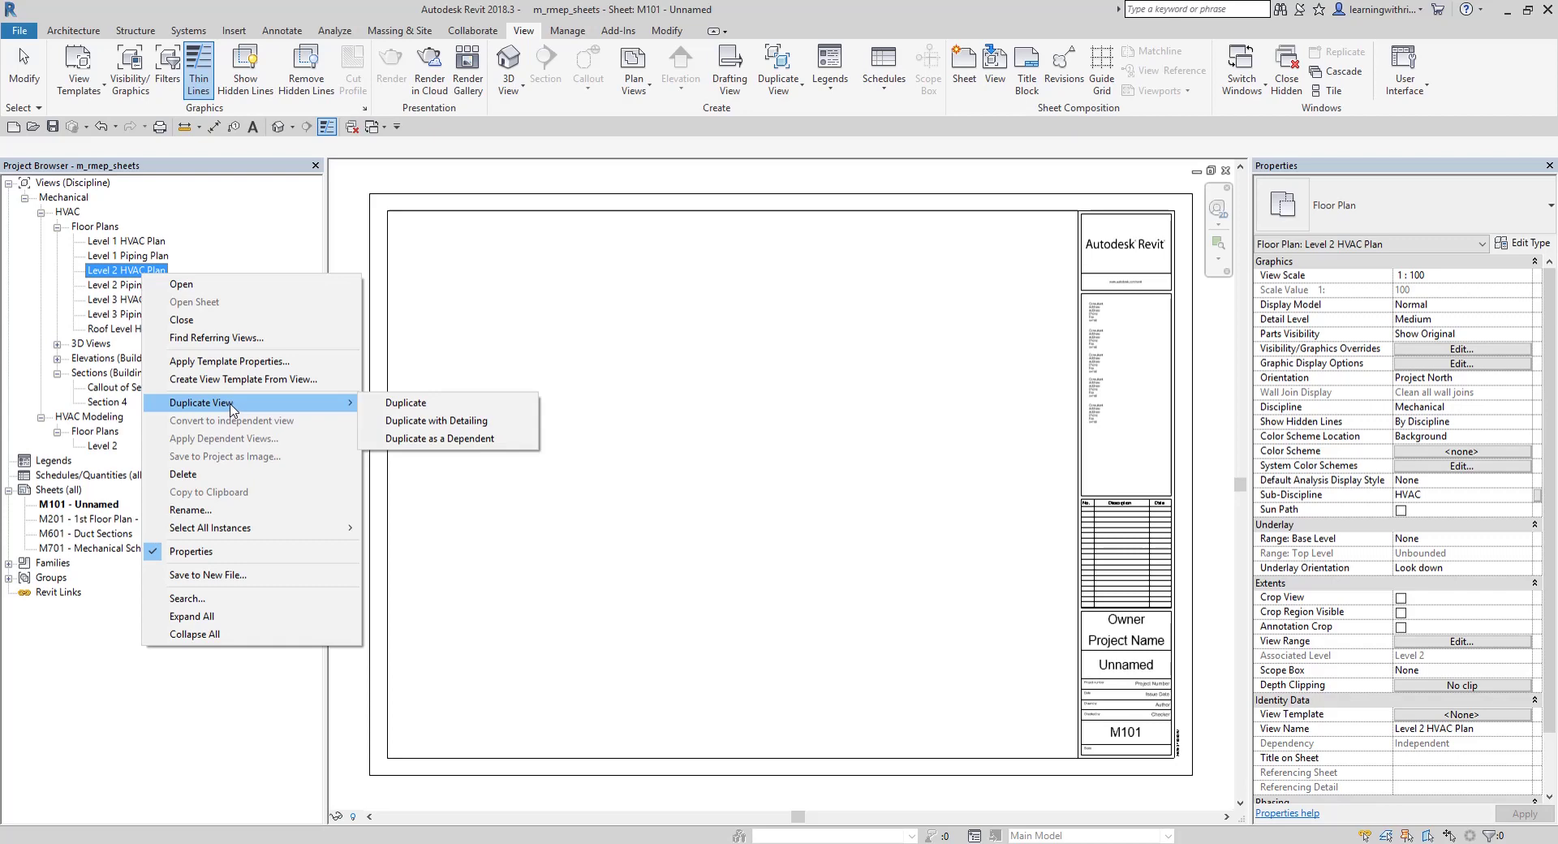
click(313, 401)
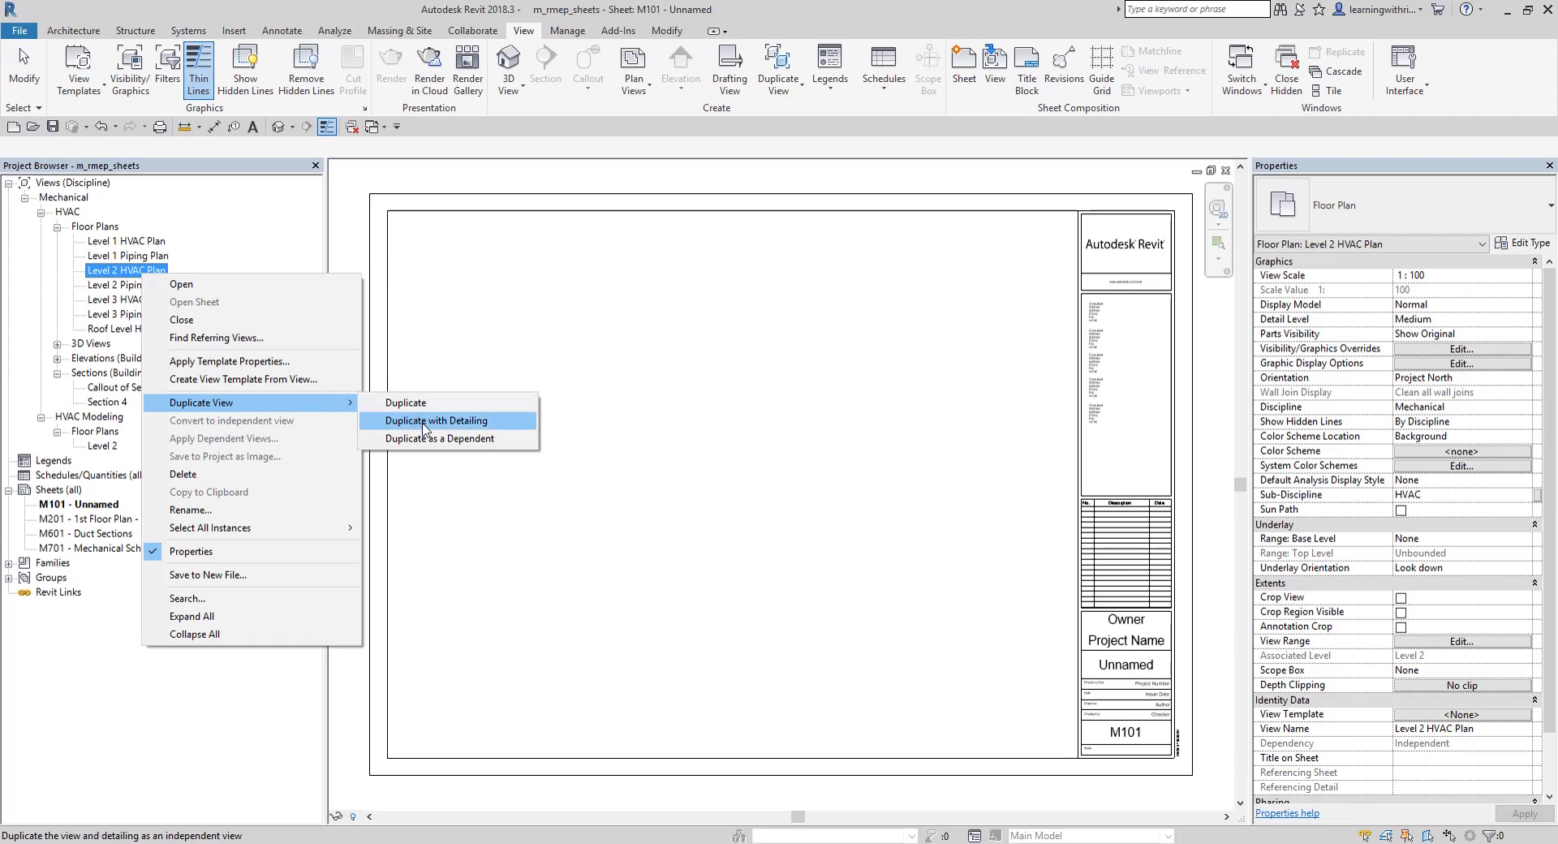
click(429, 439)
click(432, 428)
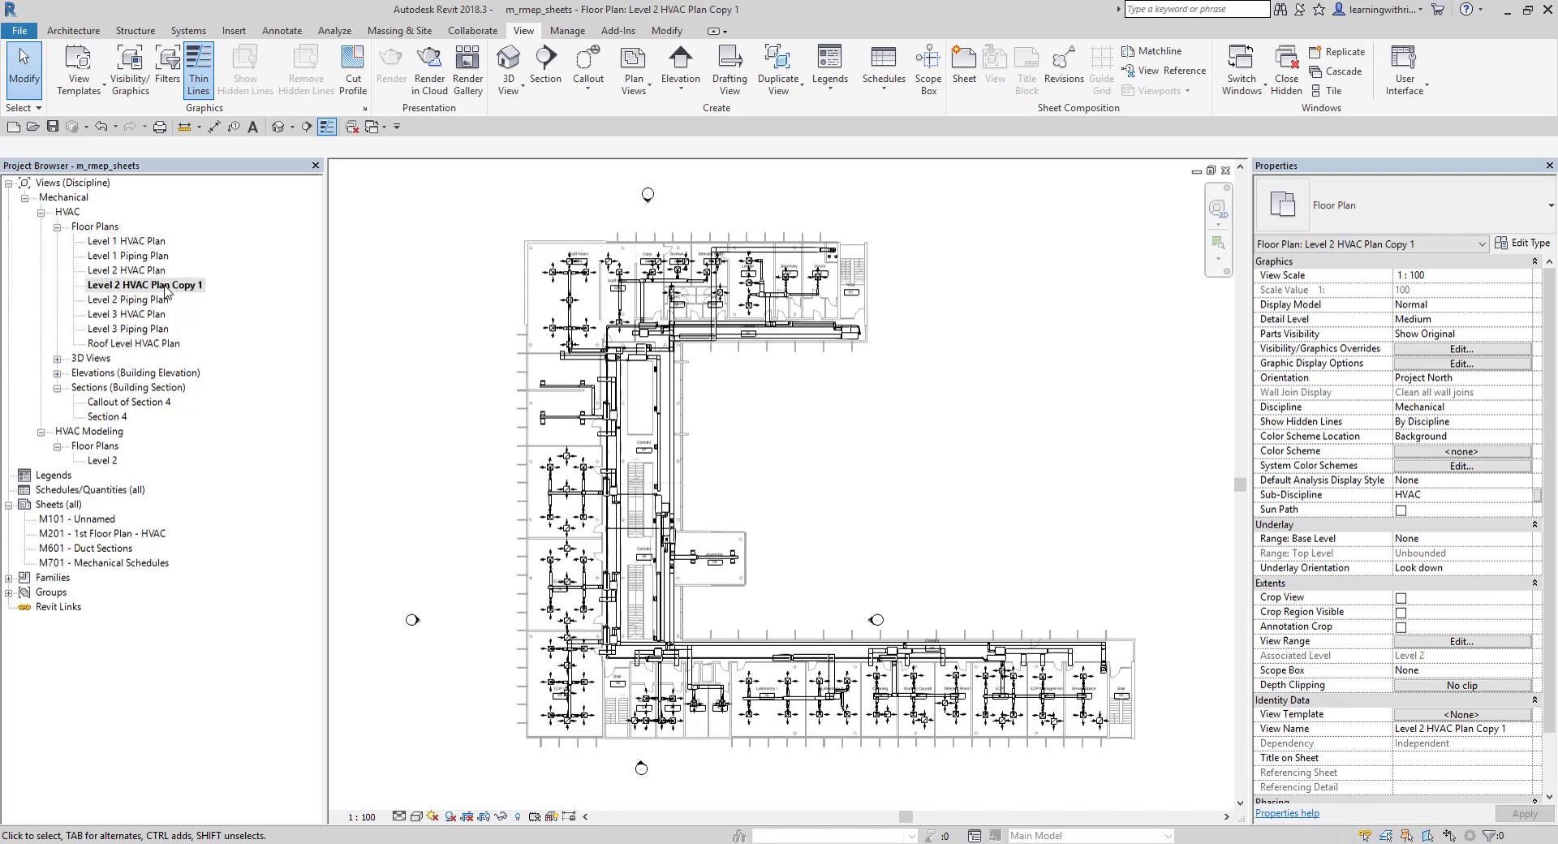
Step: Rename the duplicated Level 2 HVAC floor plan view as North Level 2 HVAC Plan
right_click(165, 289)
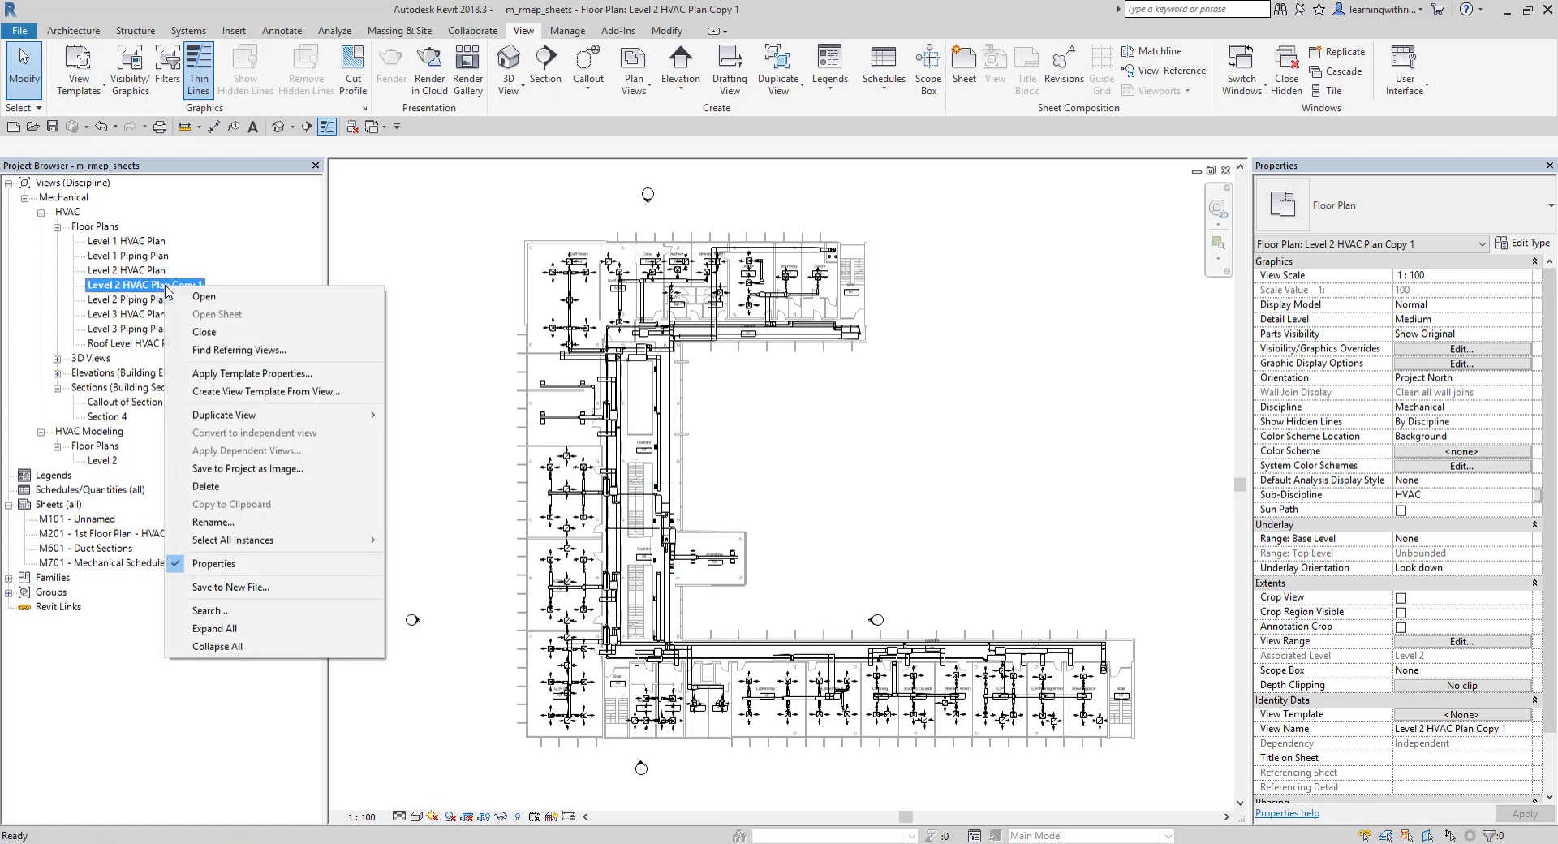
click(235, 524)
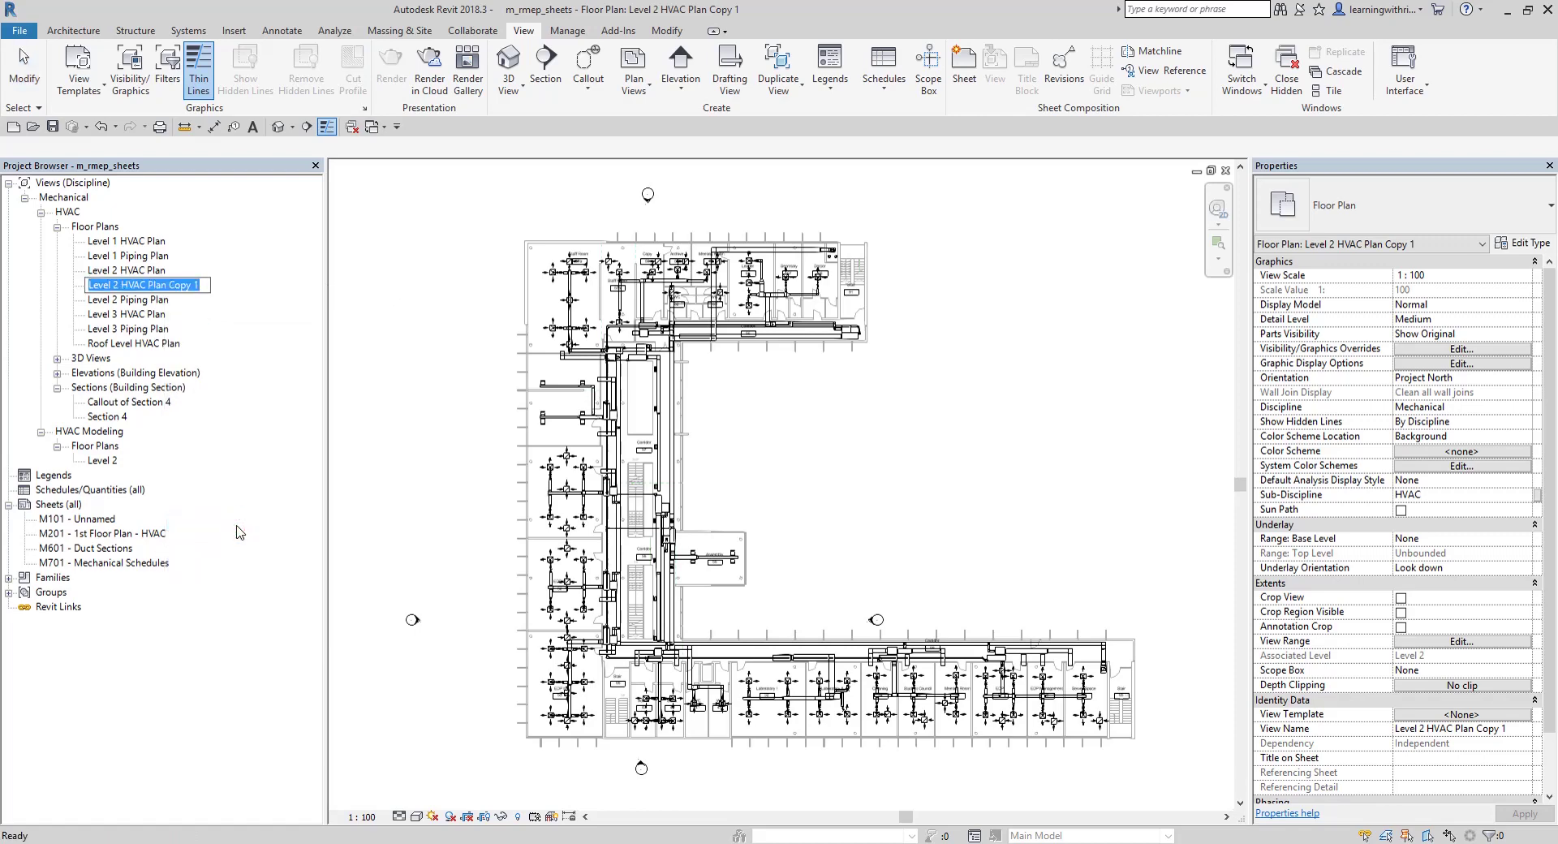
text(No)
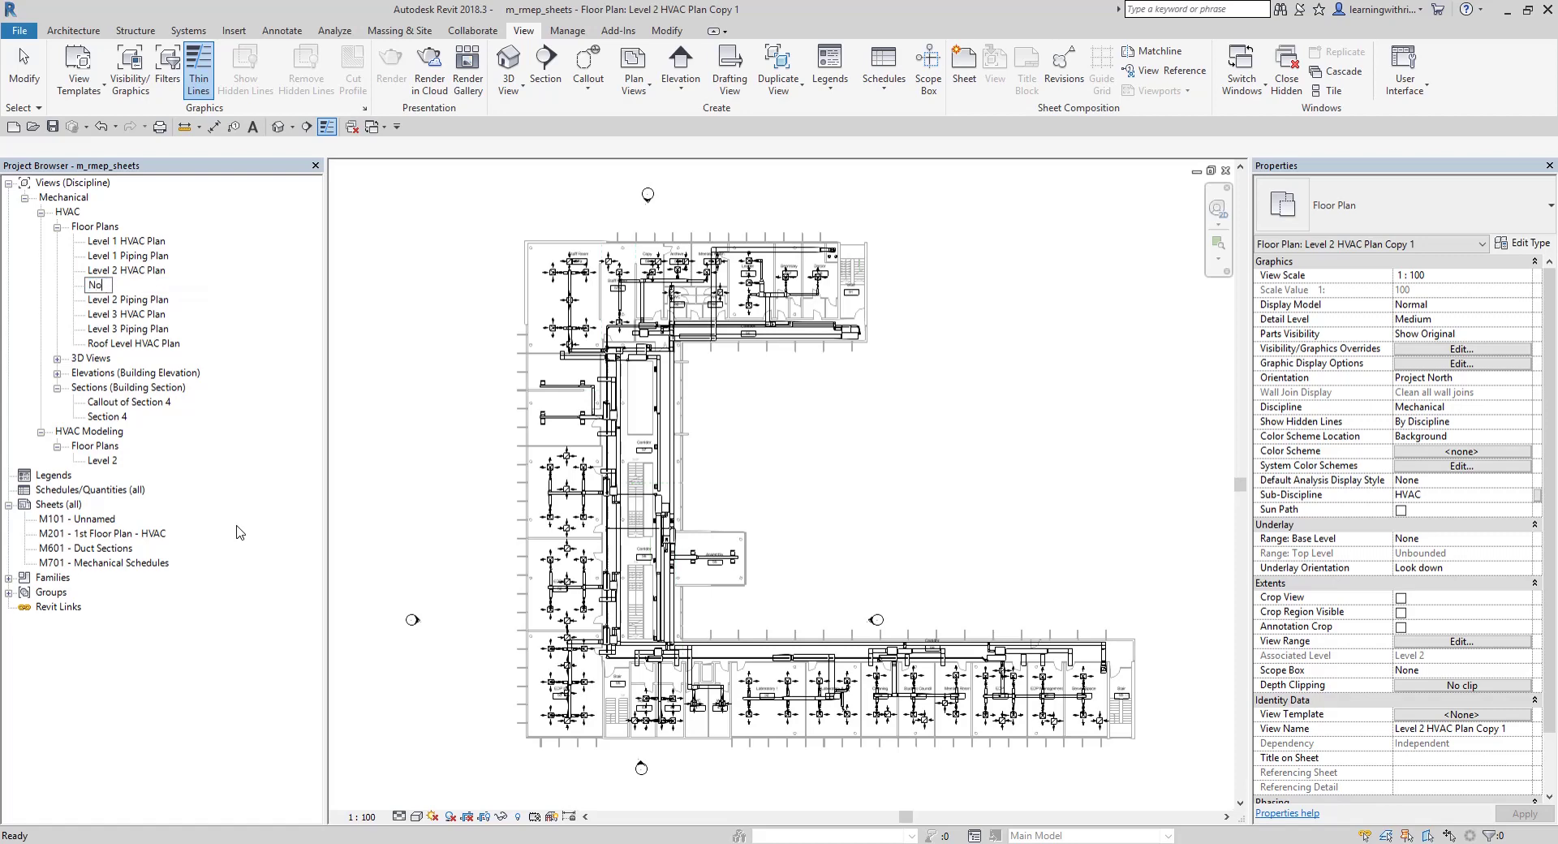
text(rth Level 2 HVAC Plan)
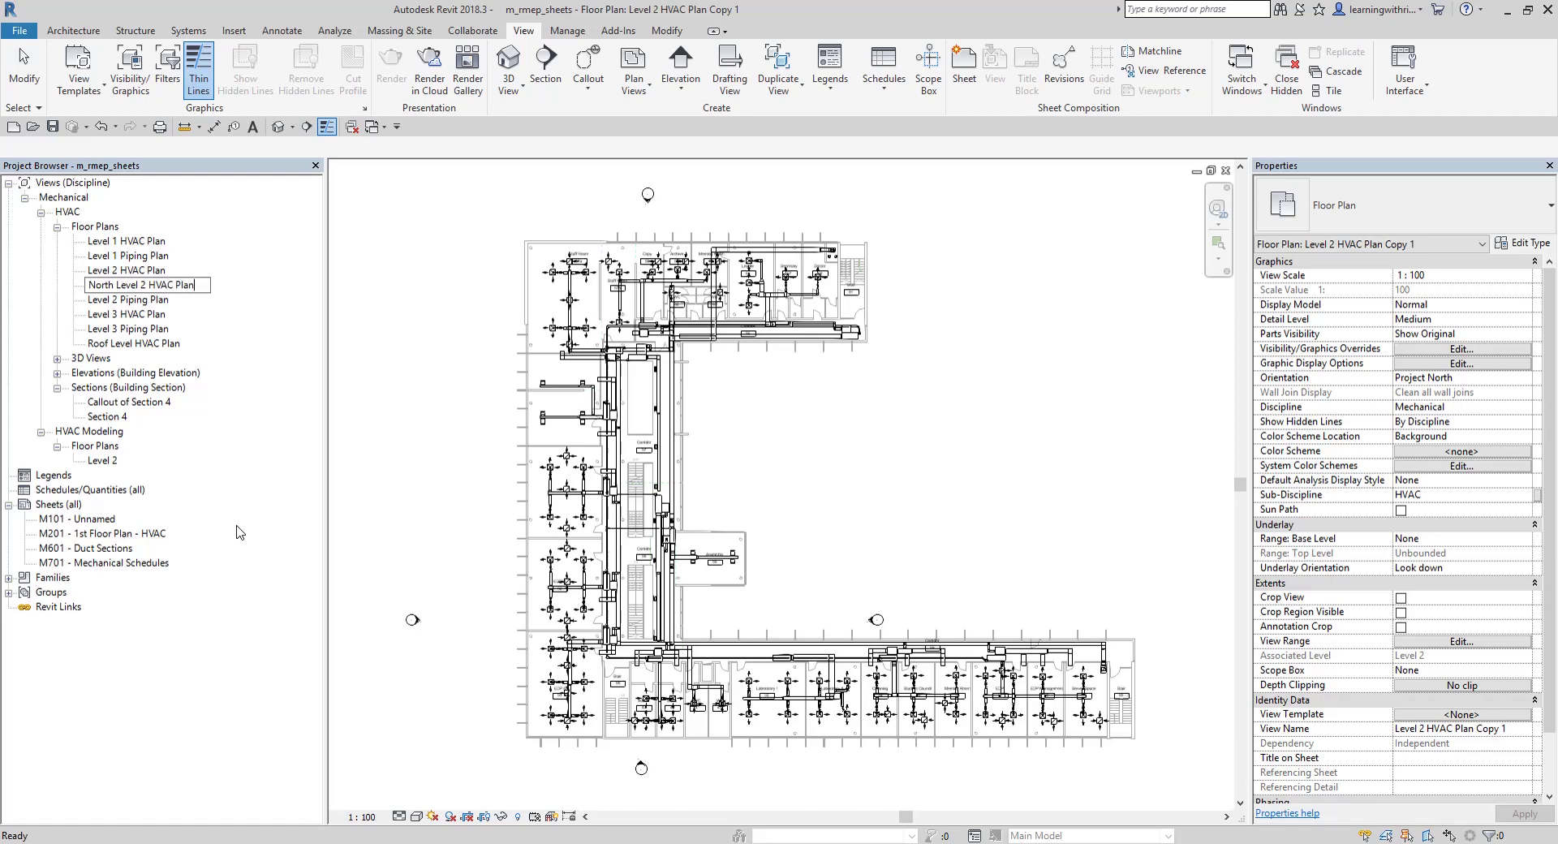
key(Return)
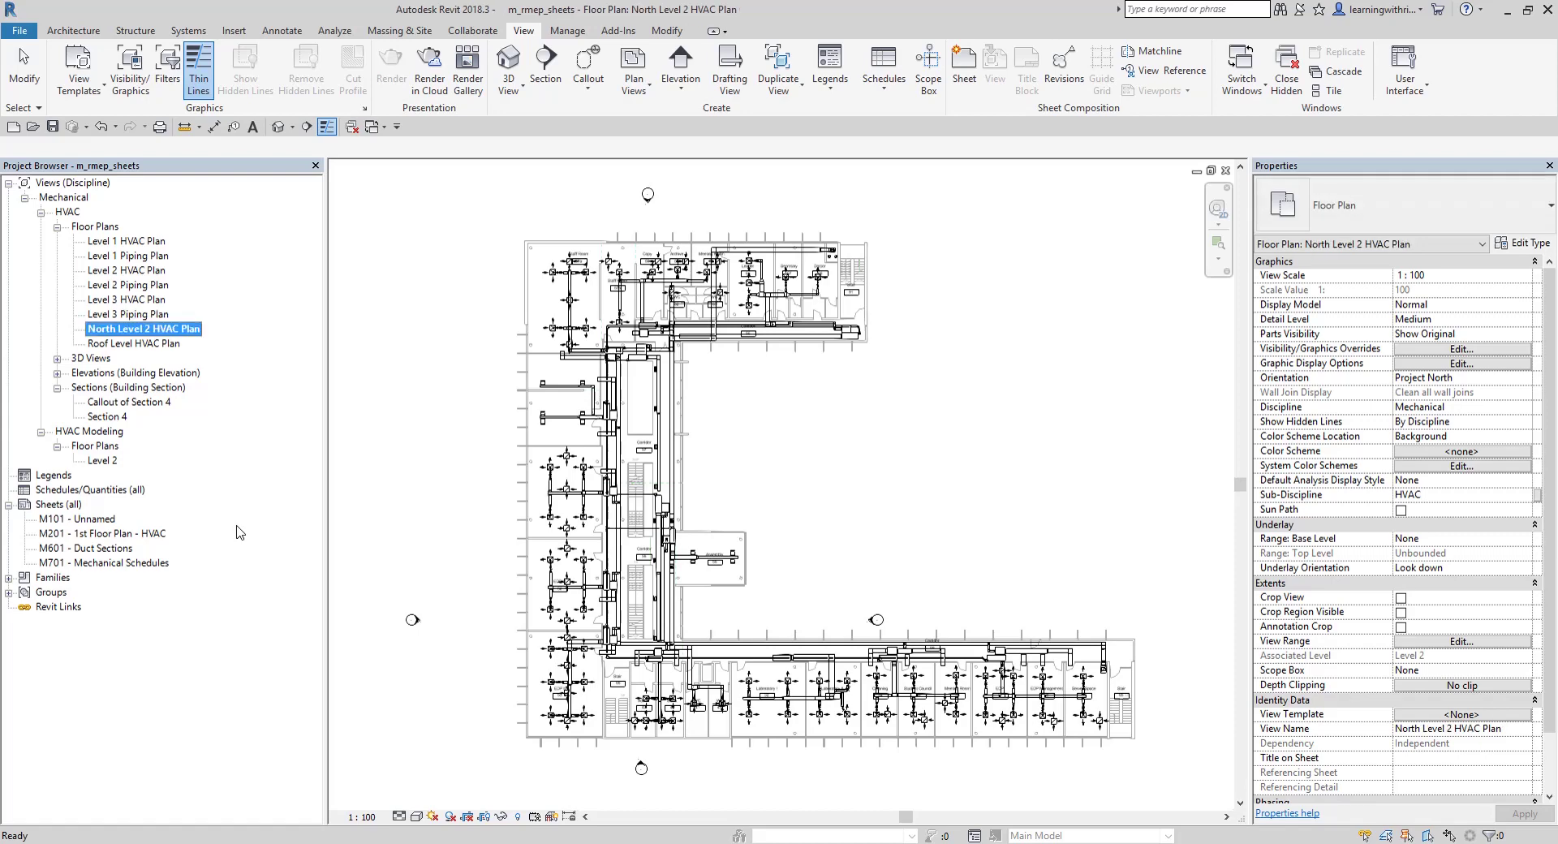
click(384, 350)
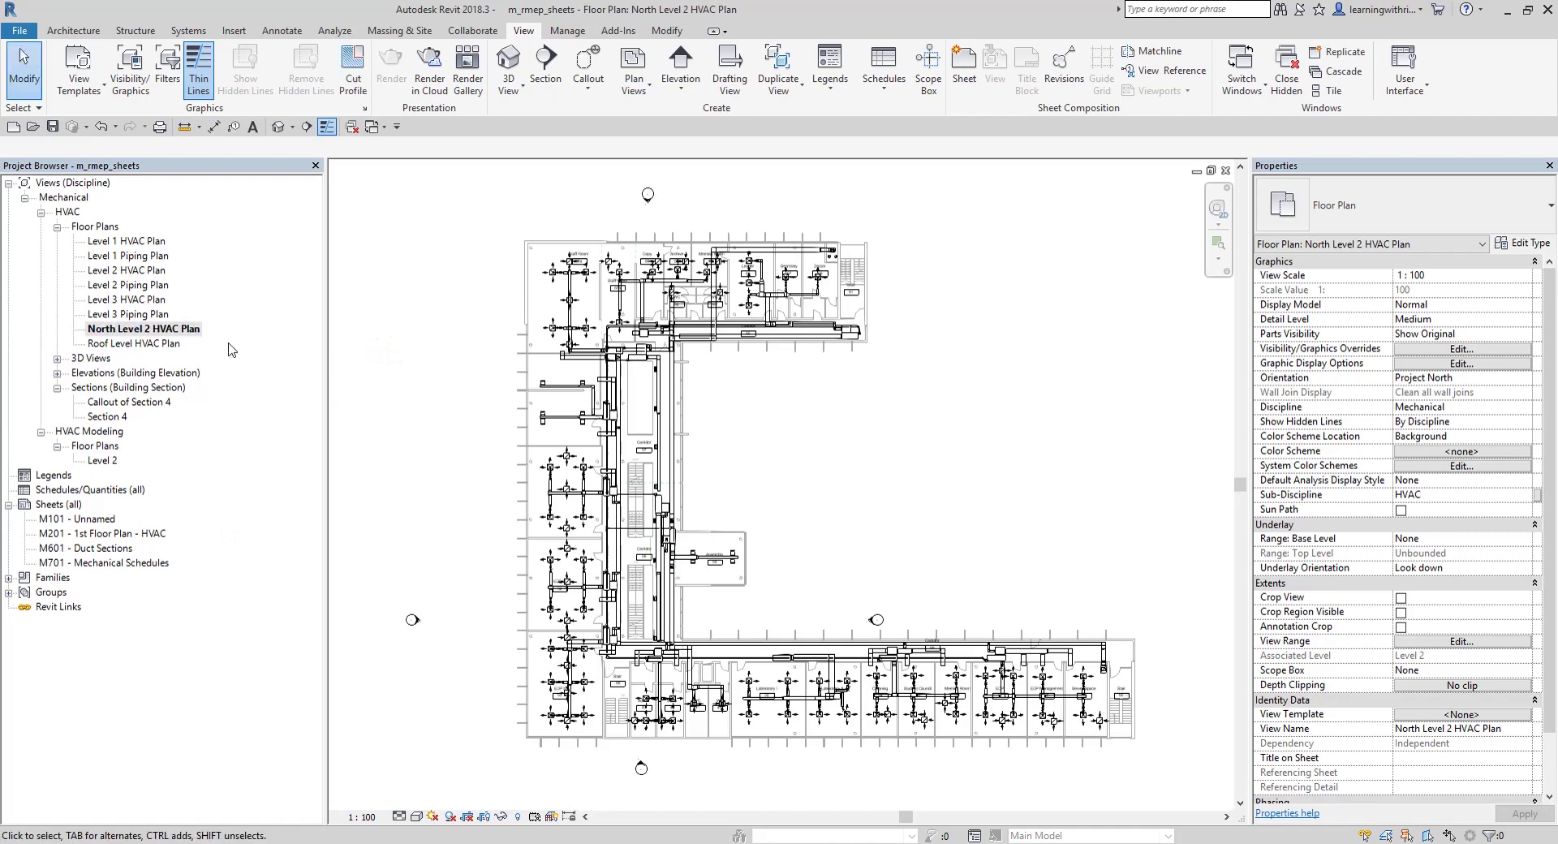
Step: Open sheet M101 and place the North Level 2 HVAC Plan view centrally in its drawing area
click(178, 330)
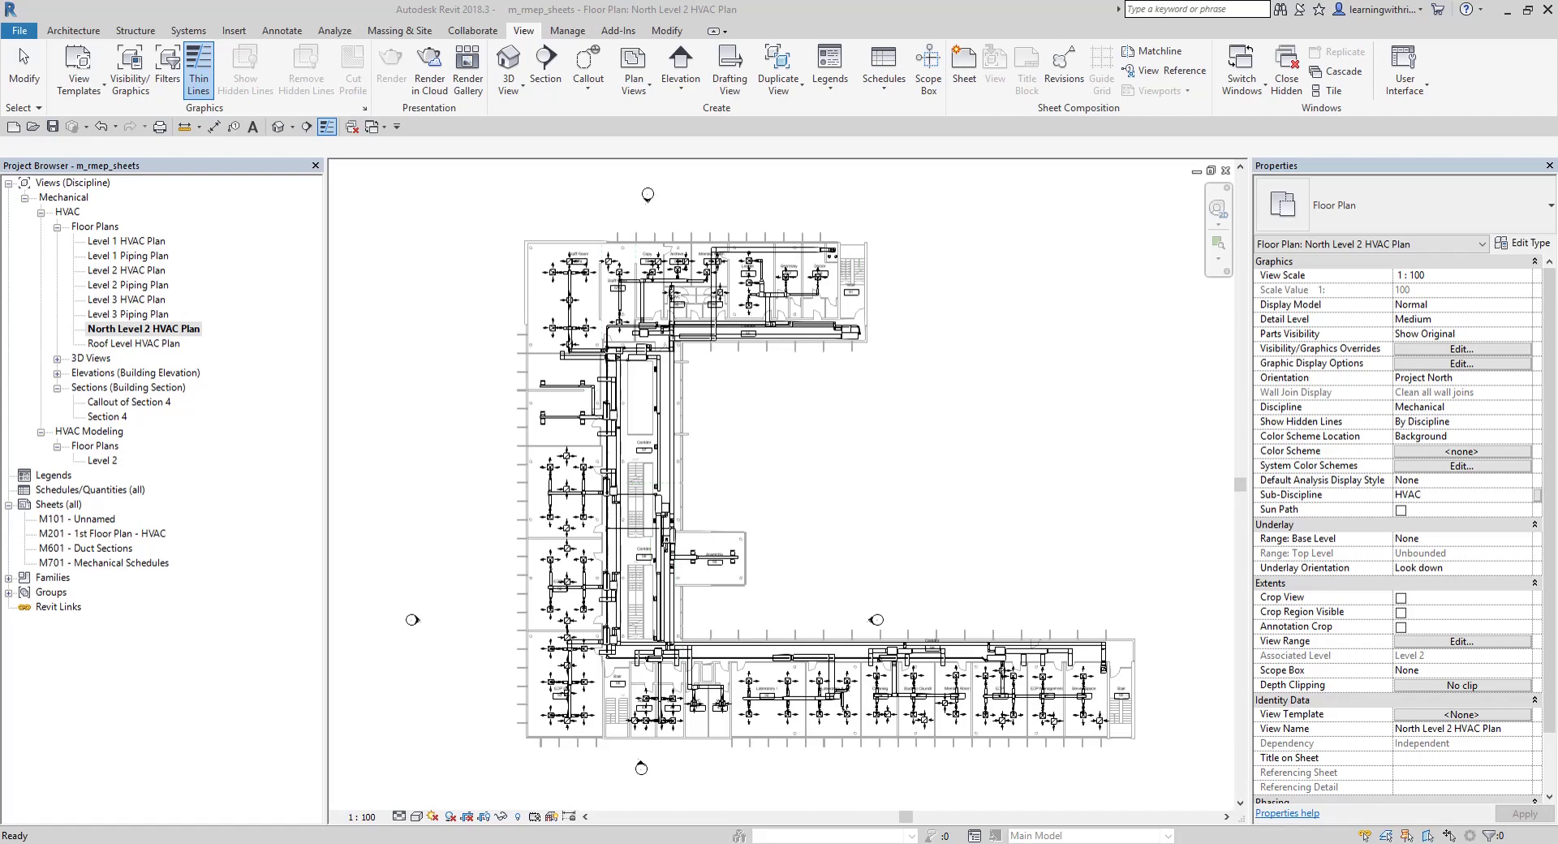
click(119, 332)
click(84, 519)
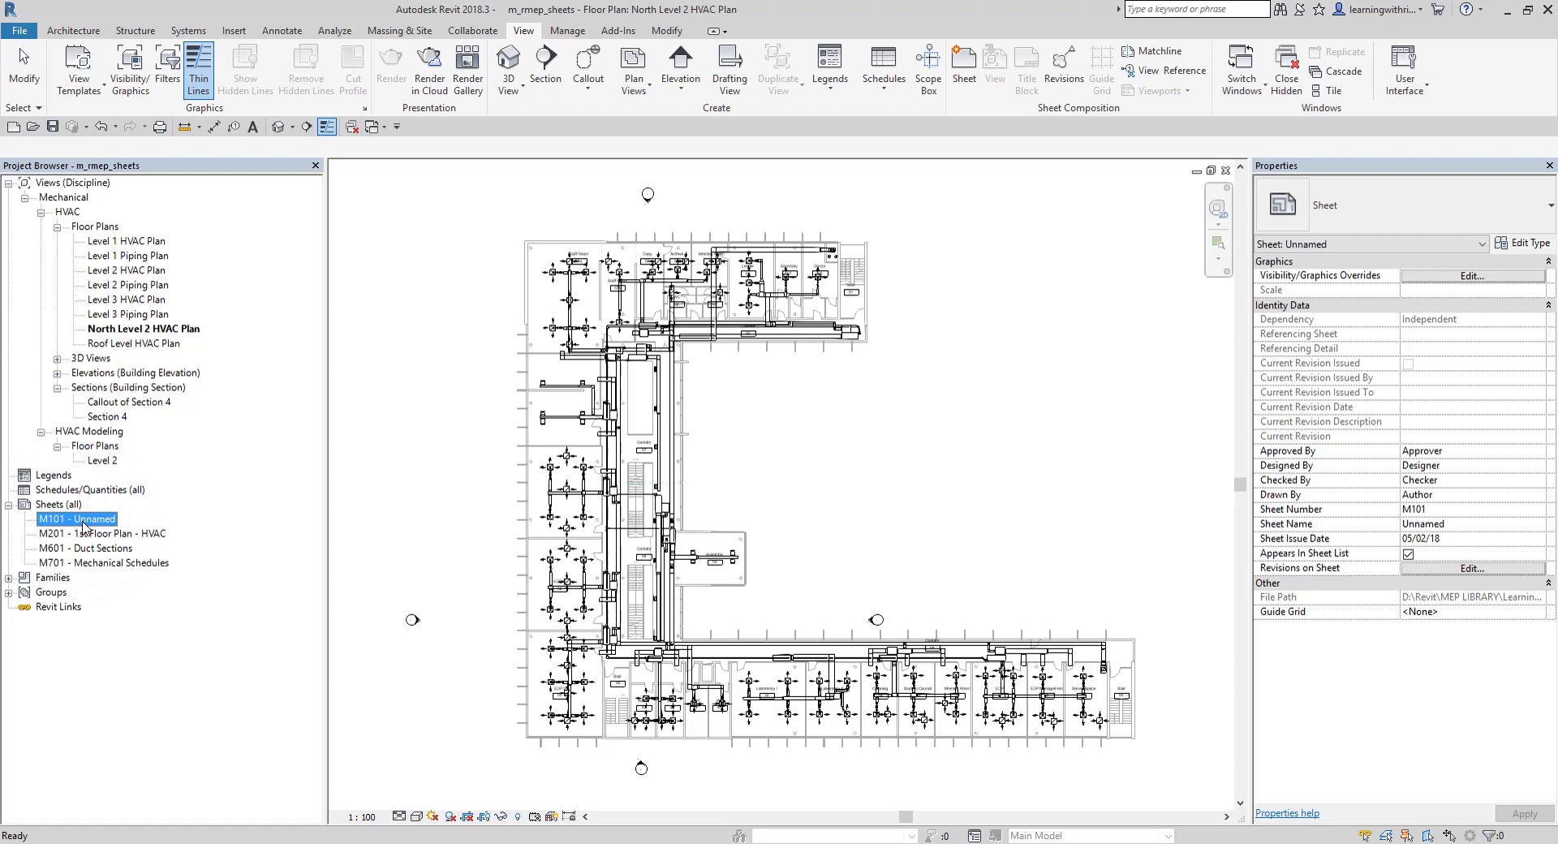
double_click(84, 523)
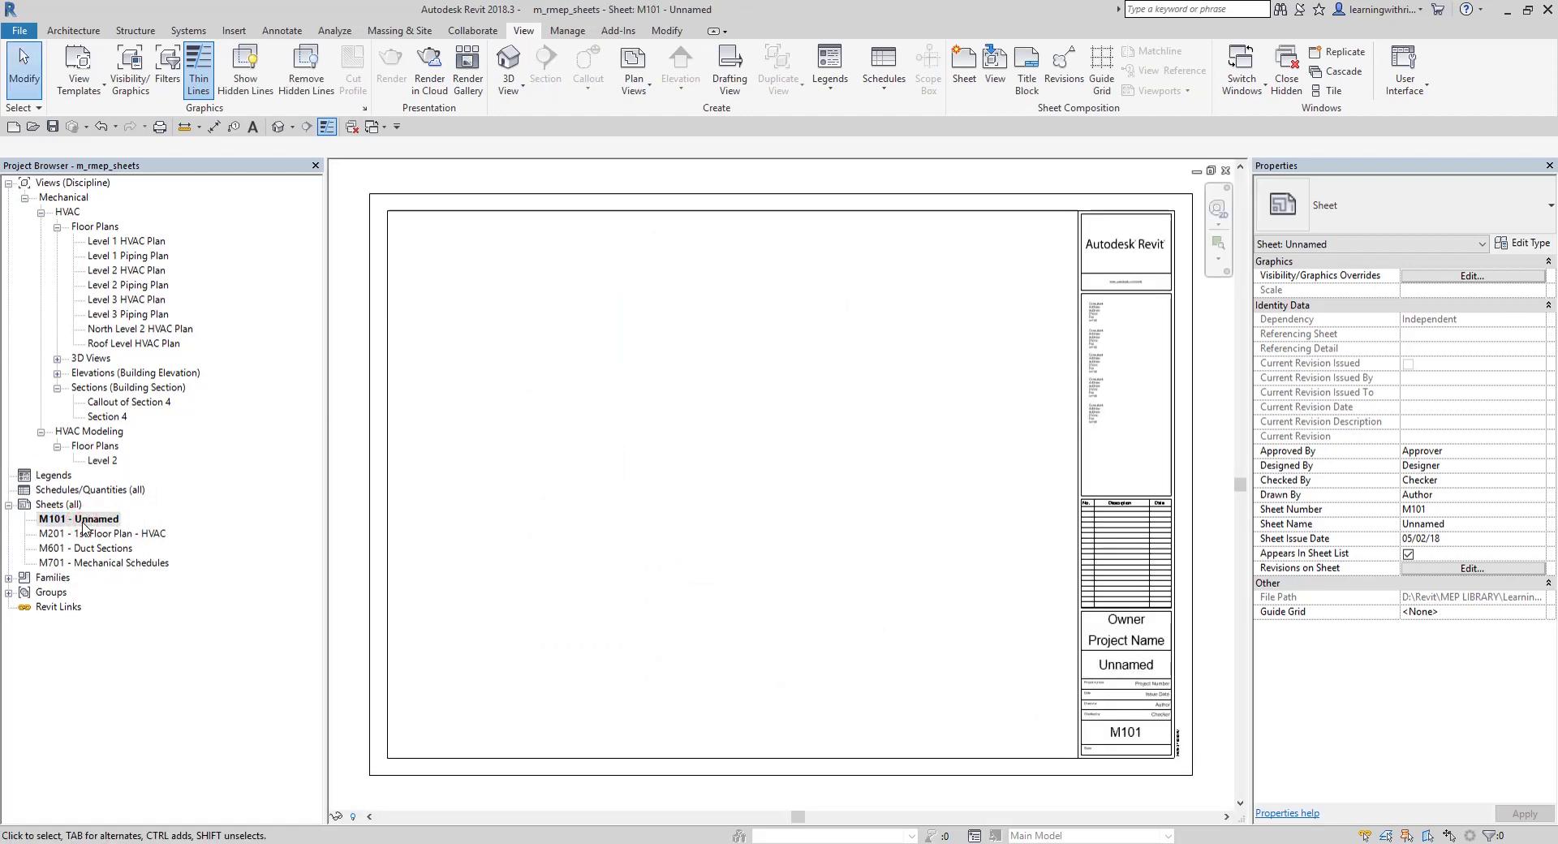
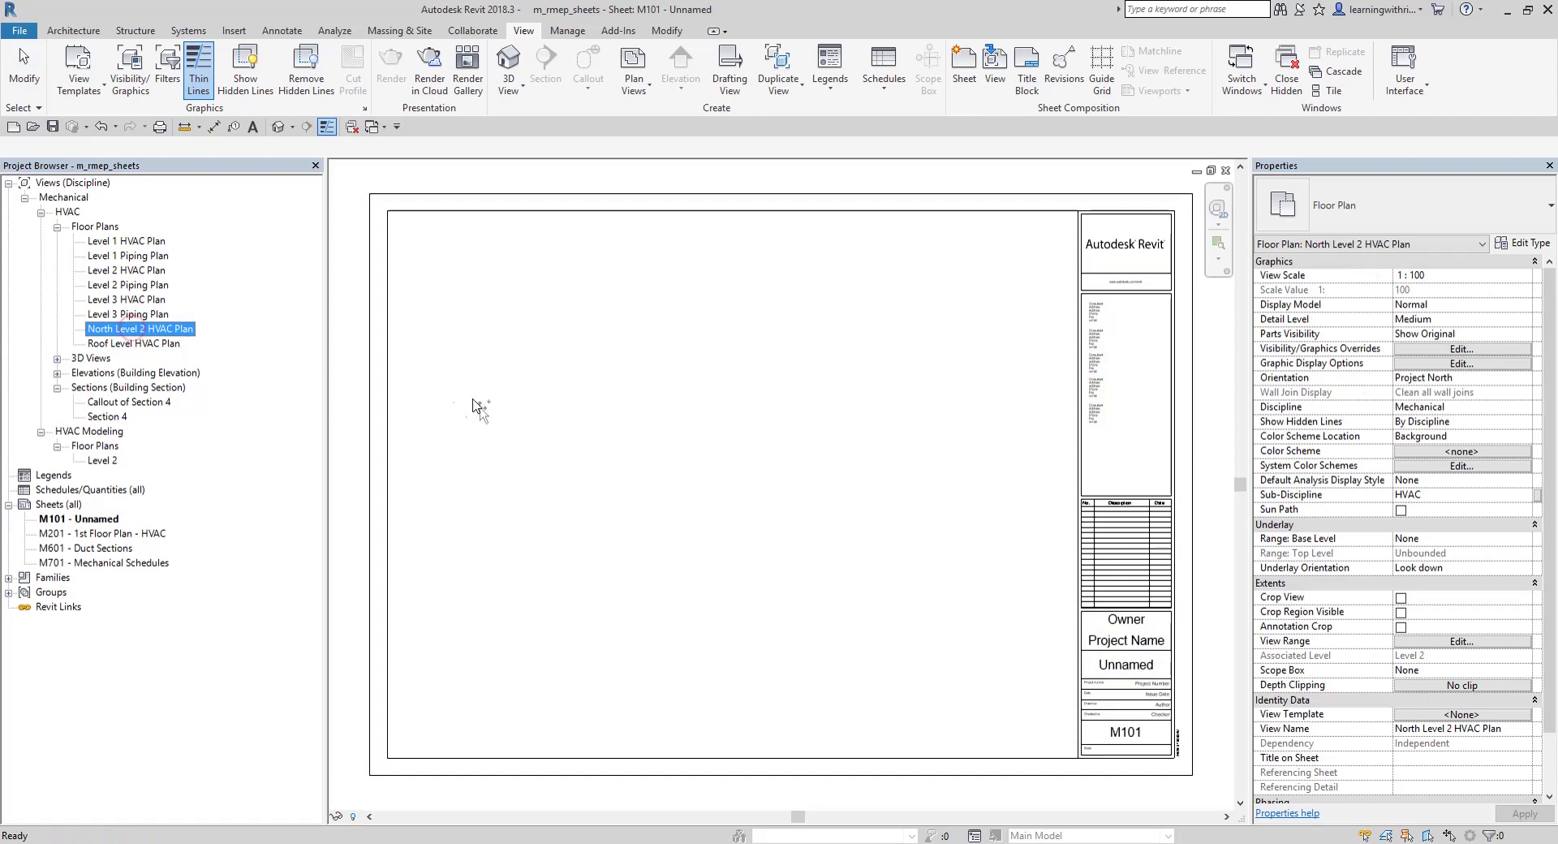
drag(725, 485, 727, 484)
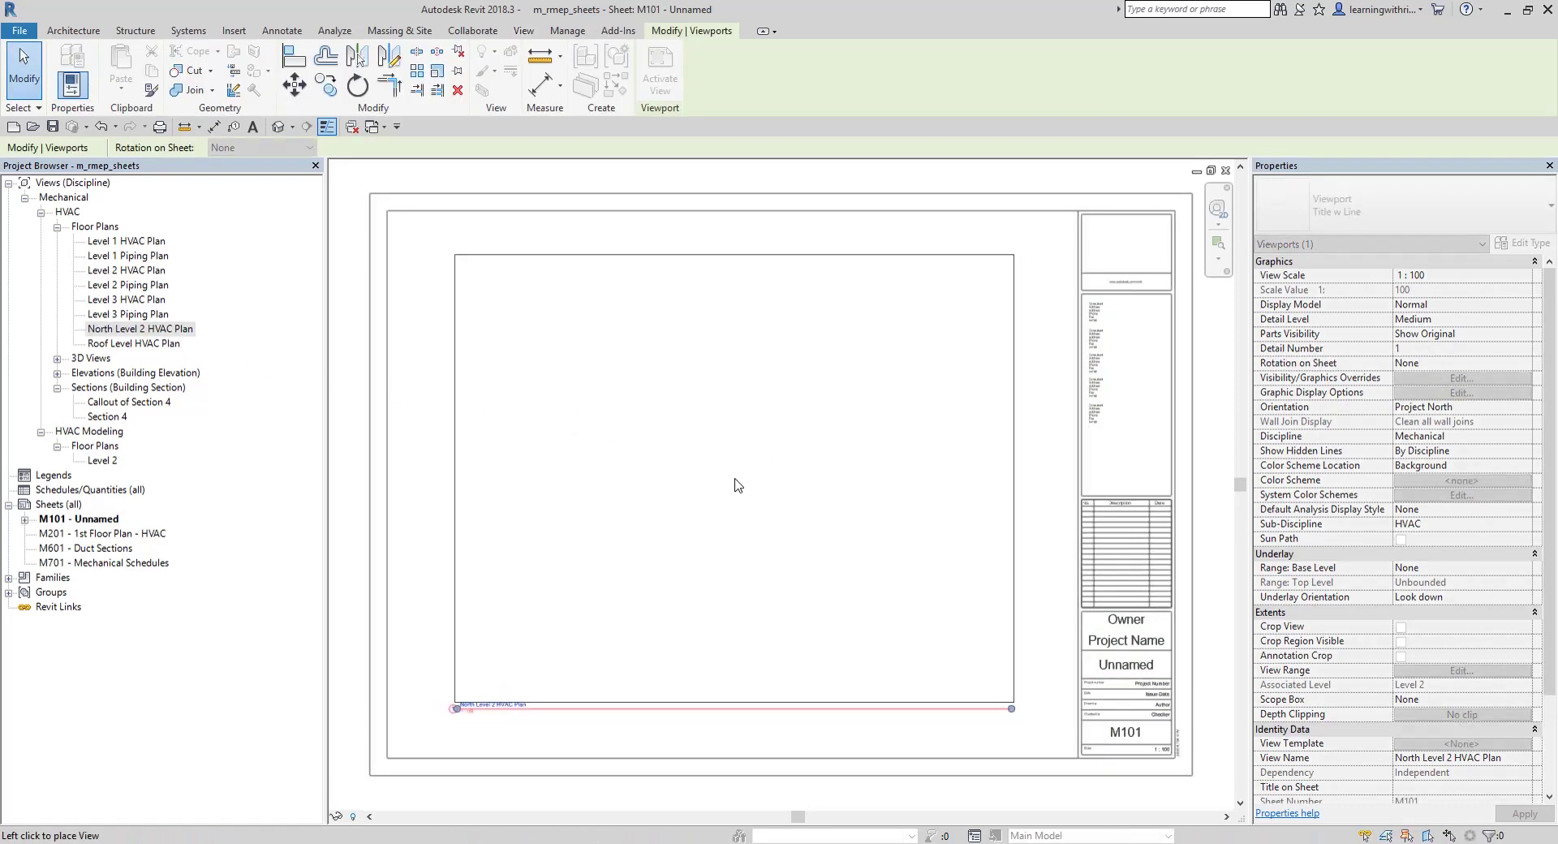
click(727, 485)
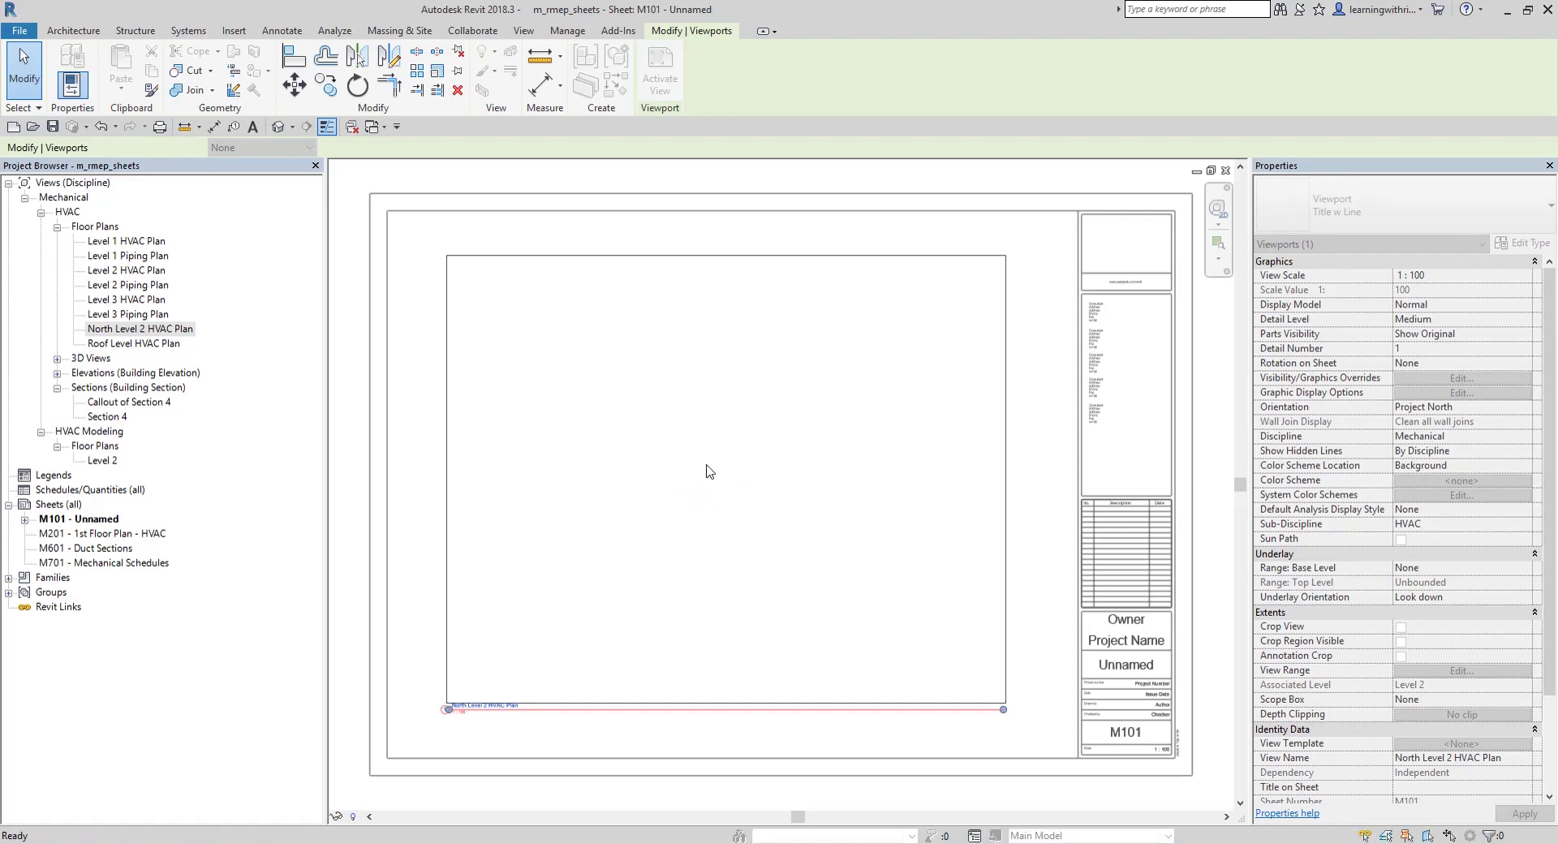
key(Escape)
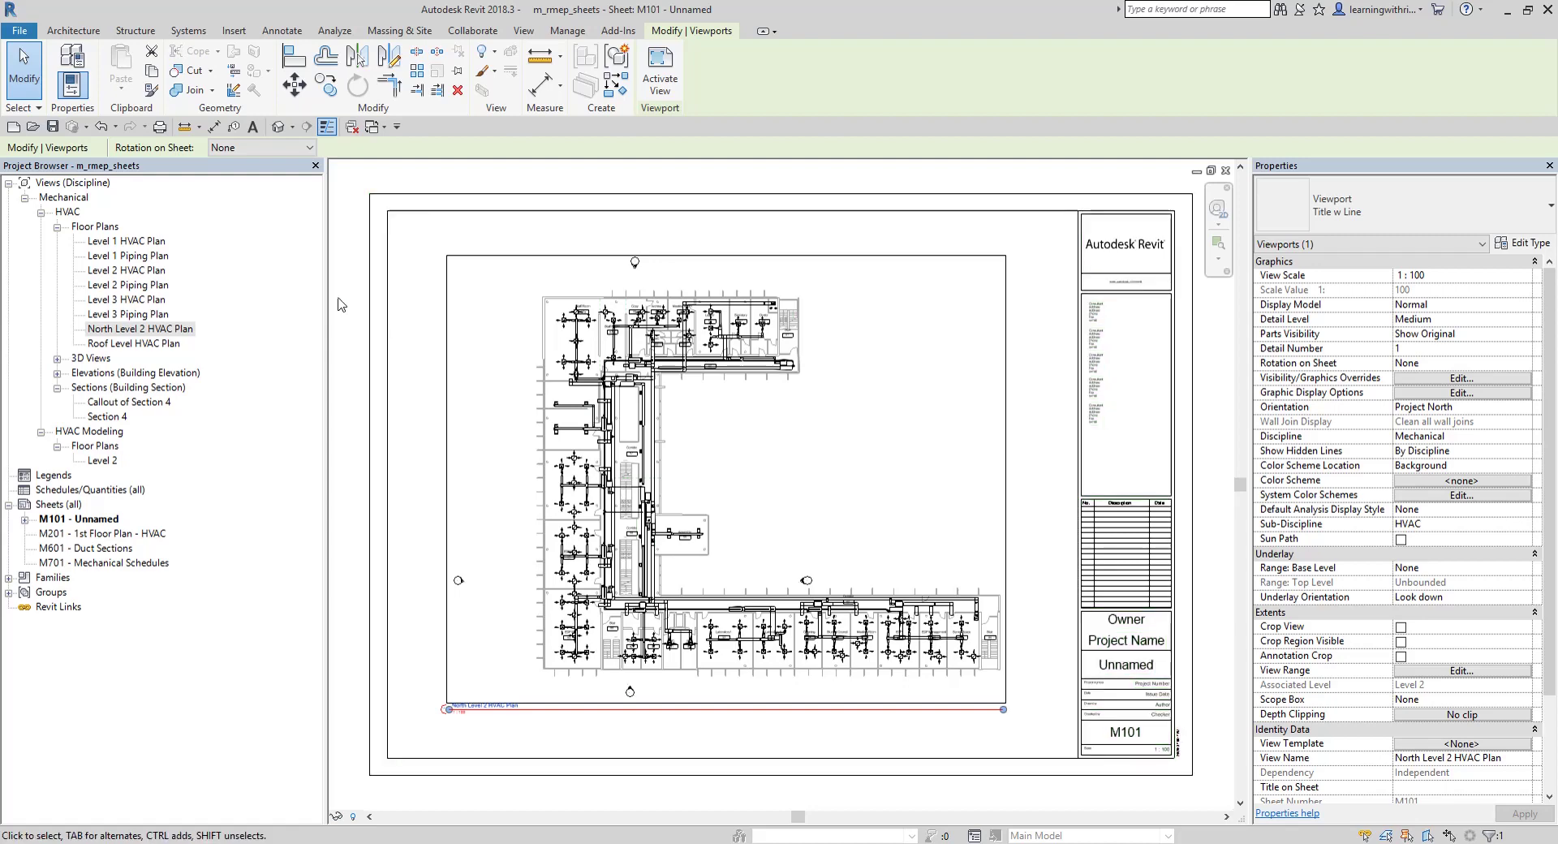
Step: Undo the view placement and place Floor Plan: North Level 2 HVAC Plan centrally on sheet M101 again with the Place View command
click(101, 127)
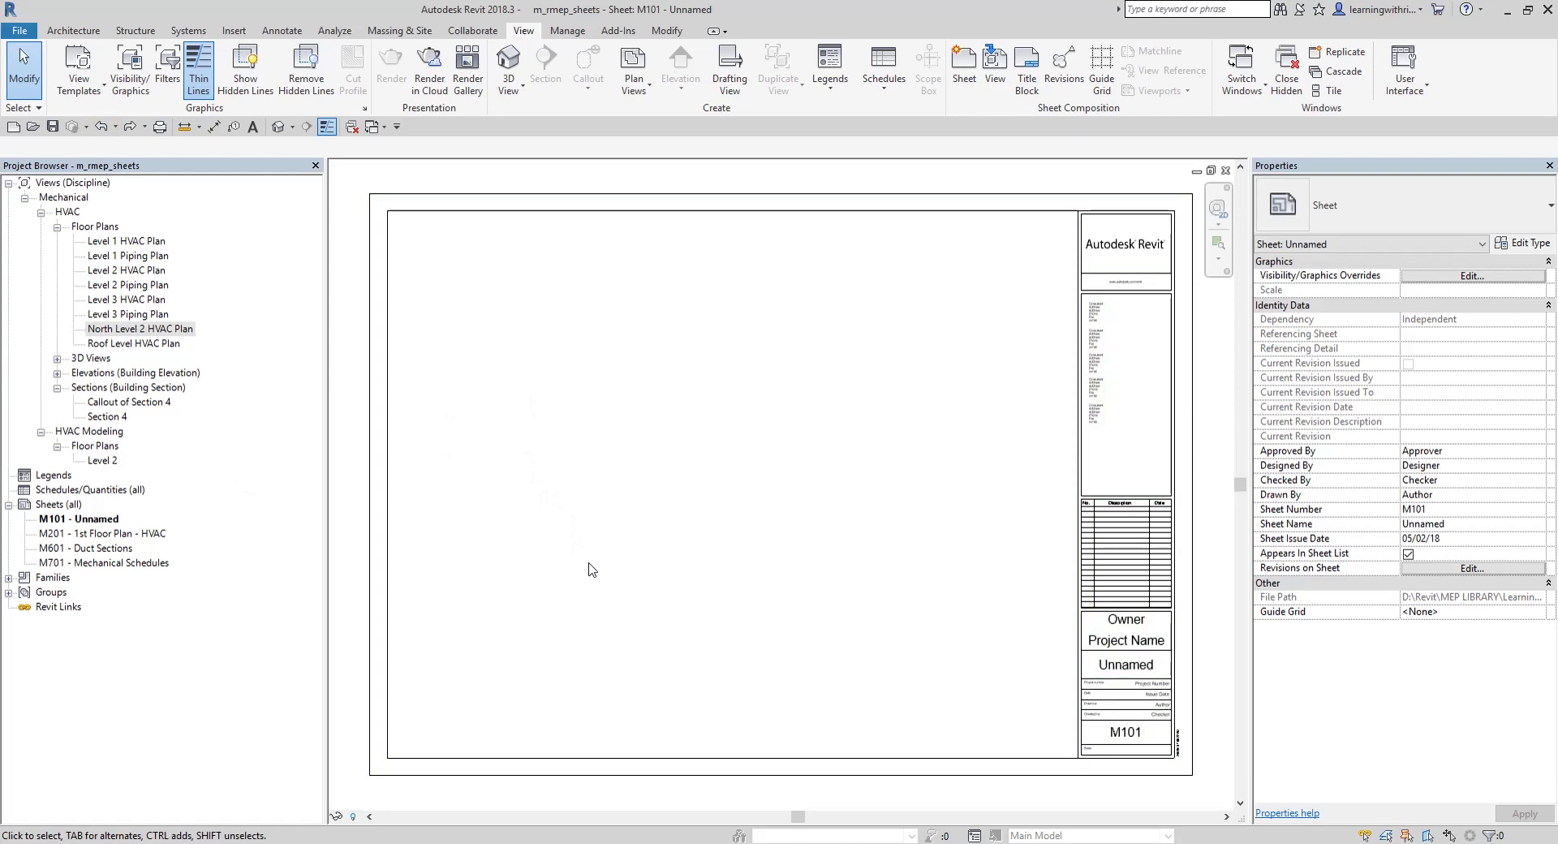
click(532, 39)
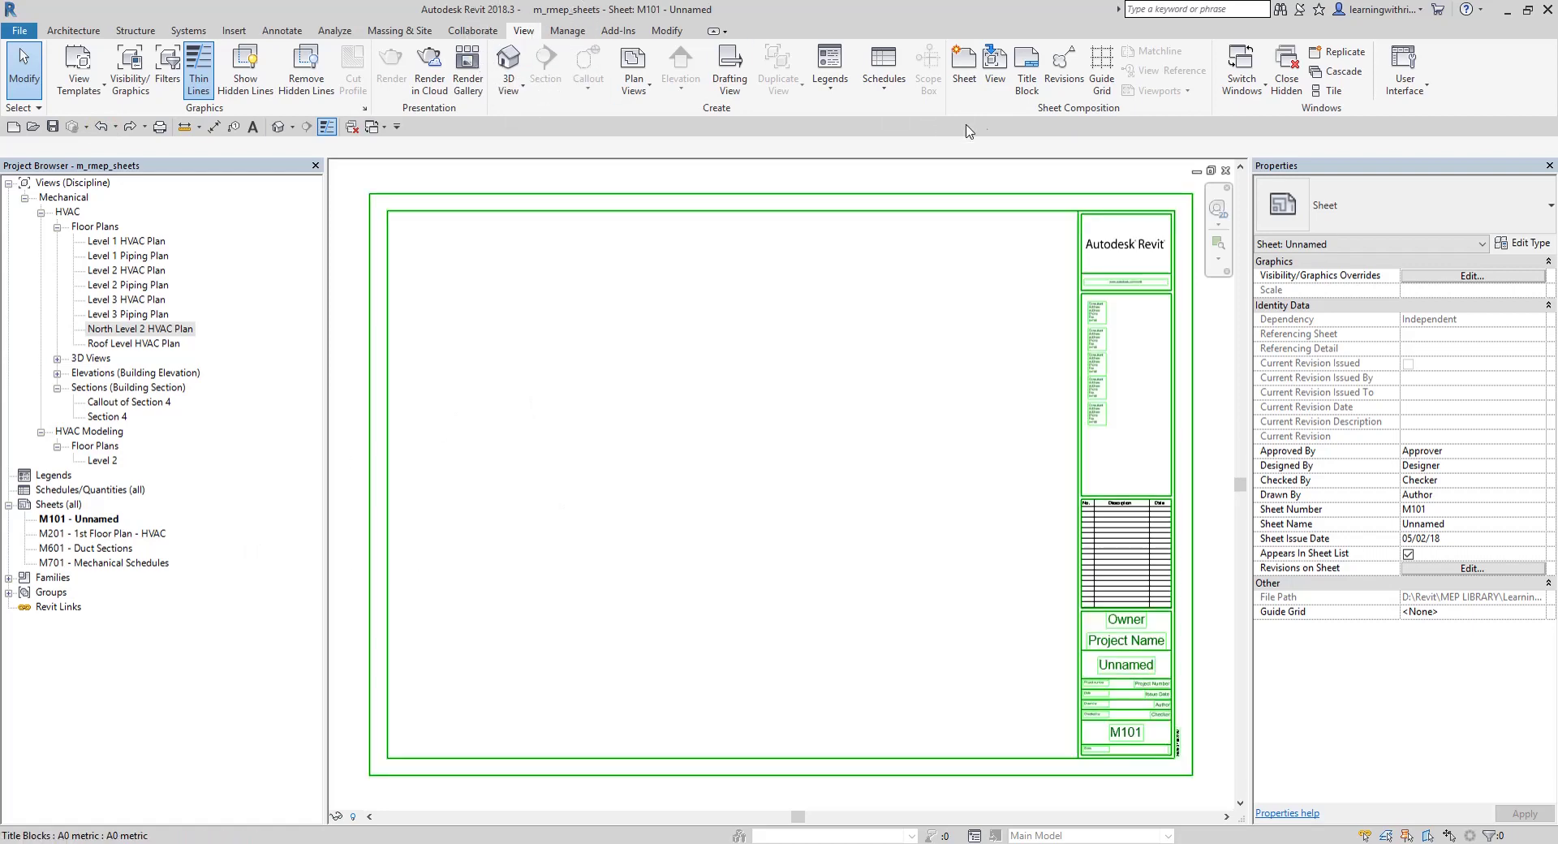
click(1067, 110)
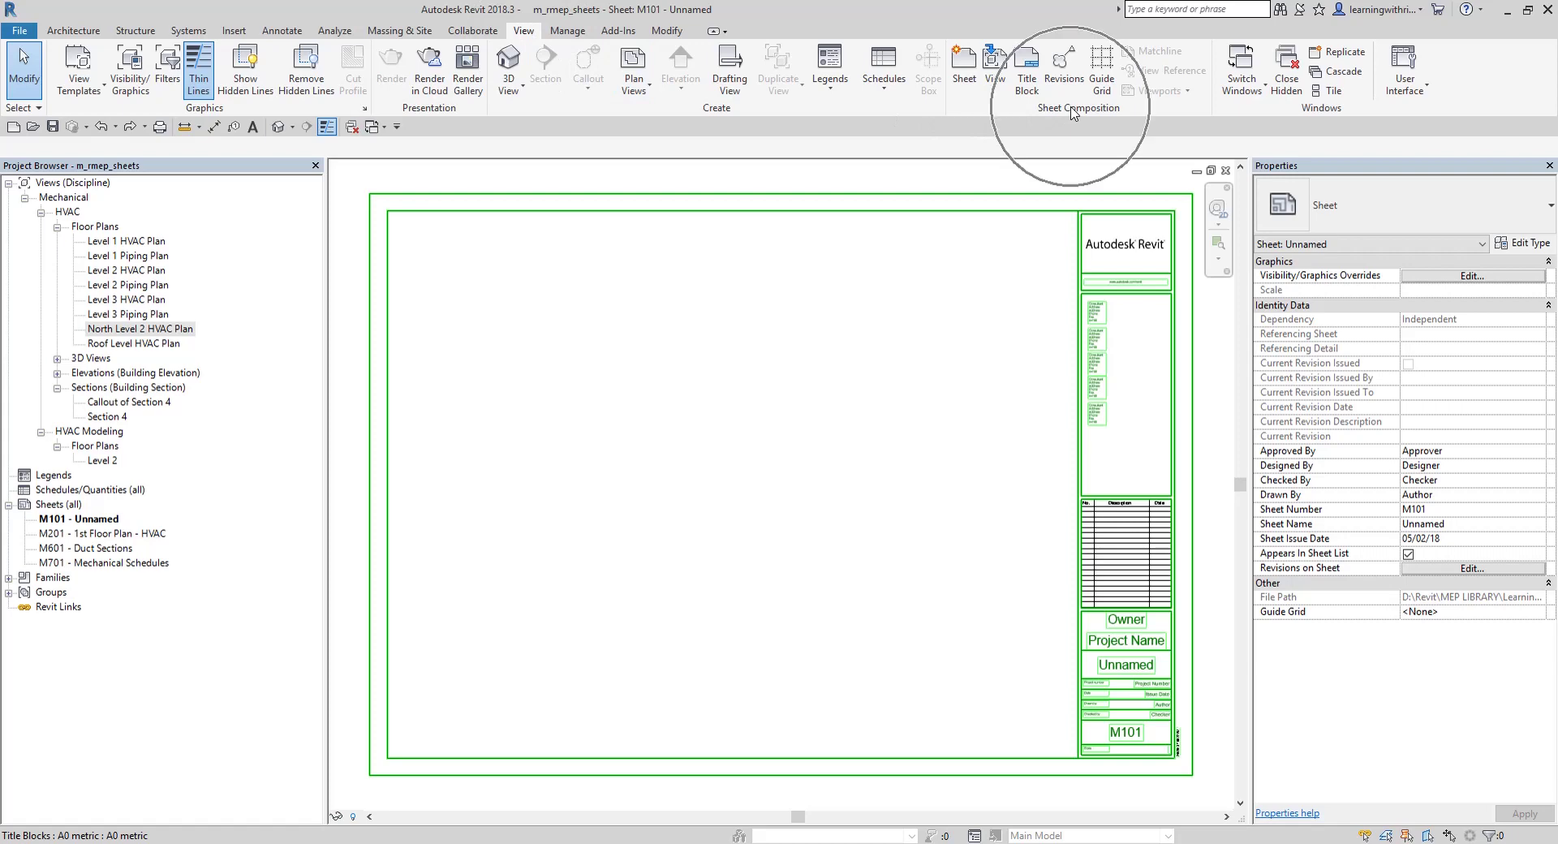
click(994, 77)
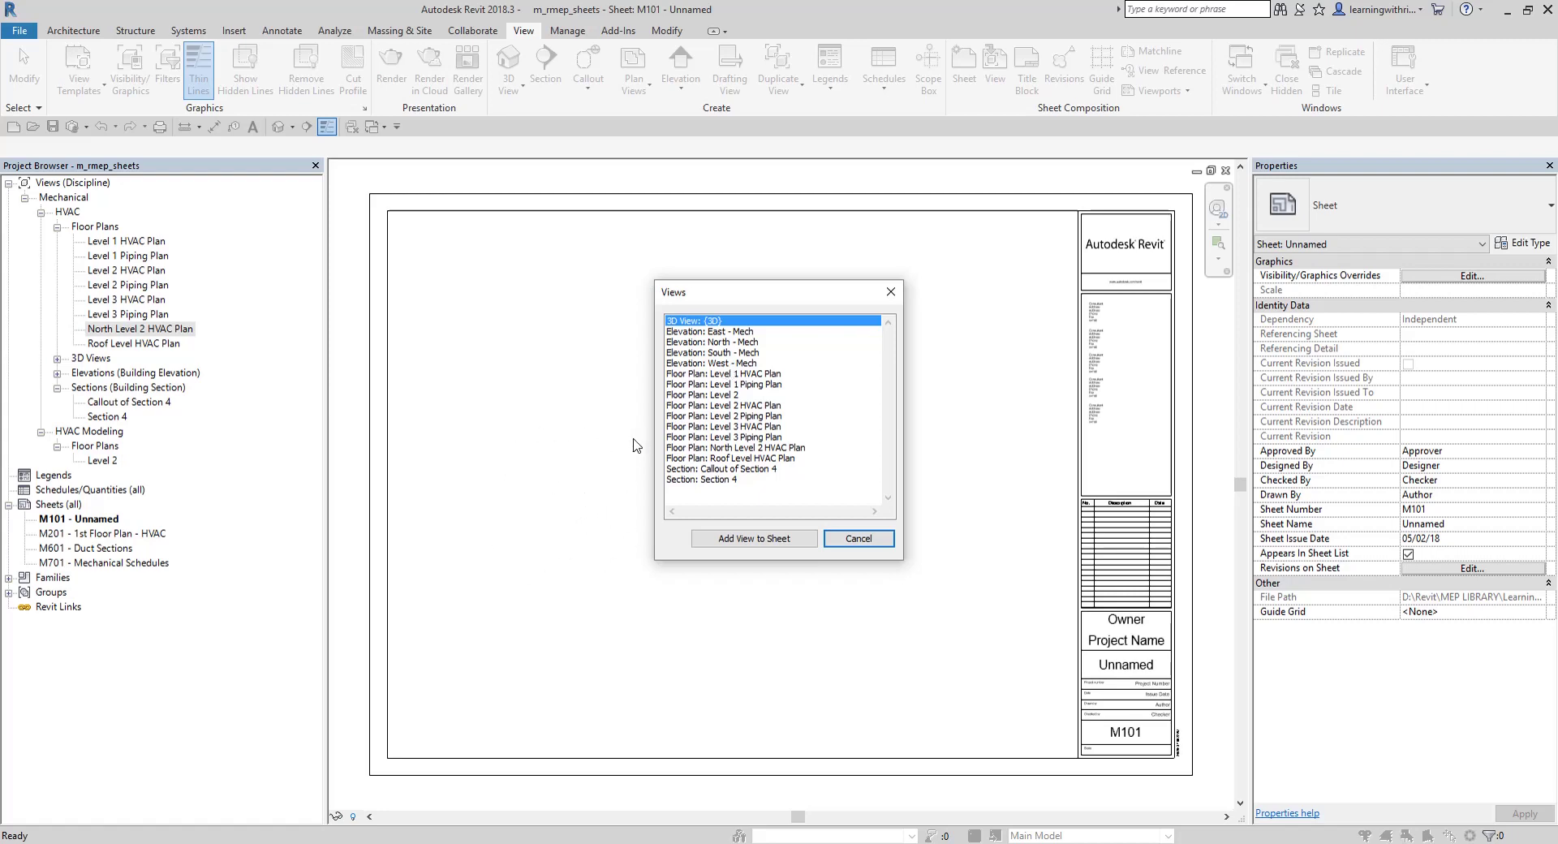
click(713, 448)
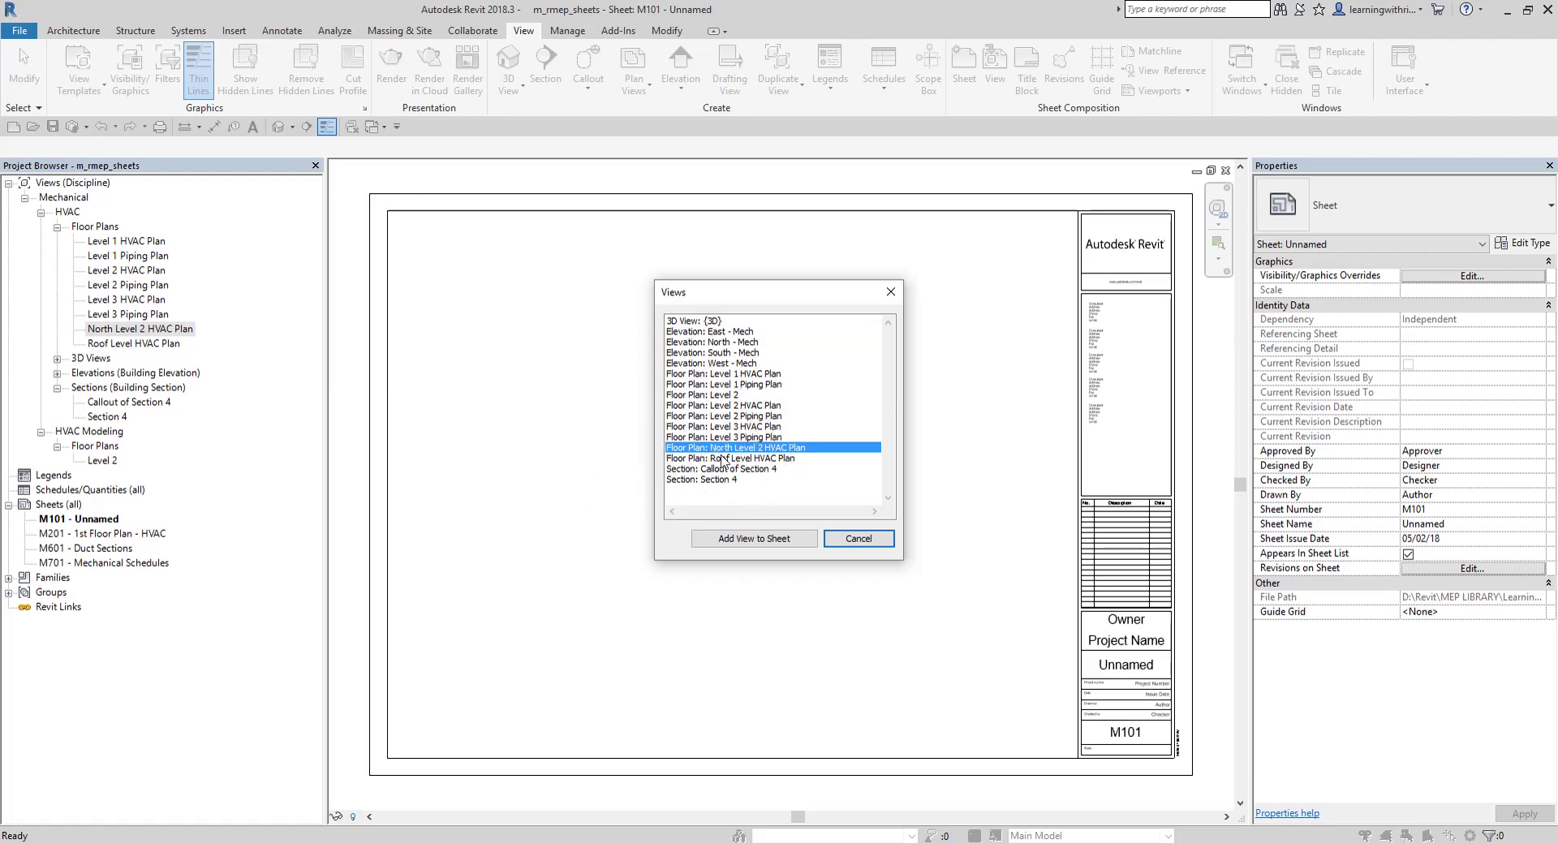
click(753, 542)
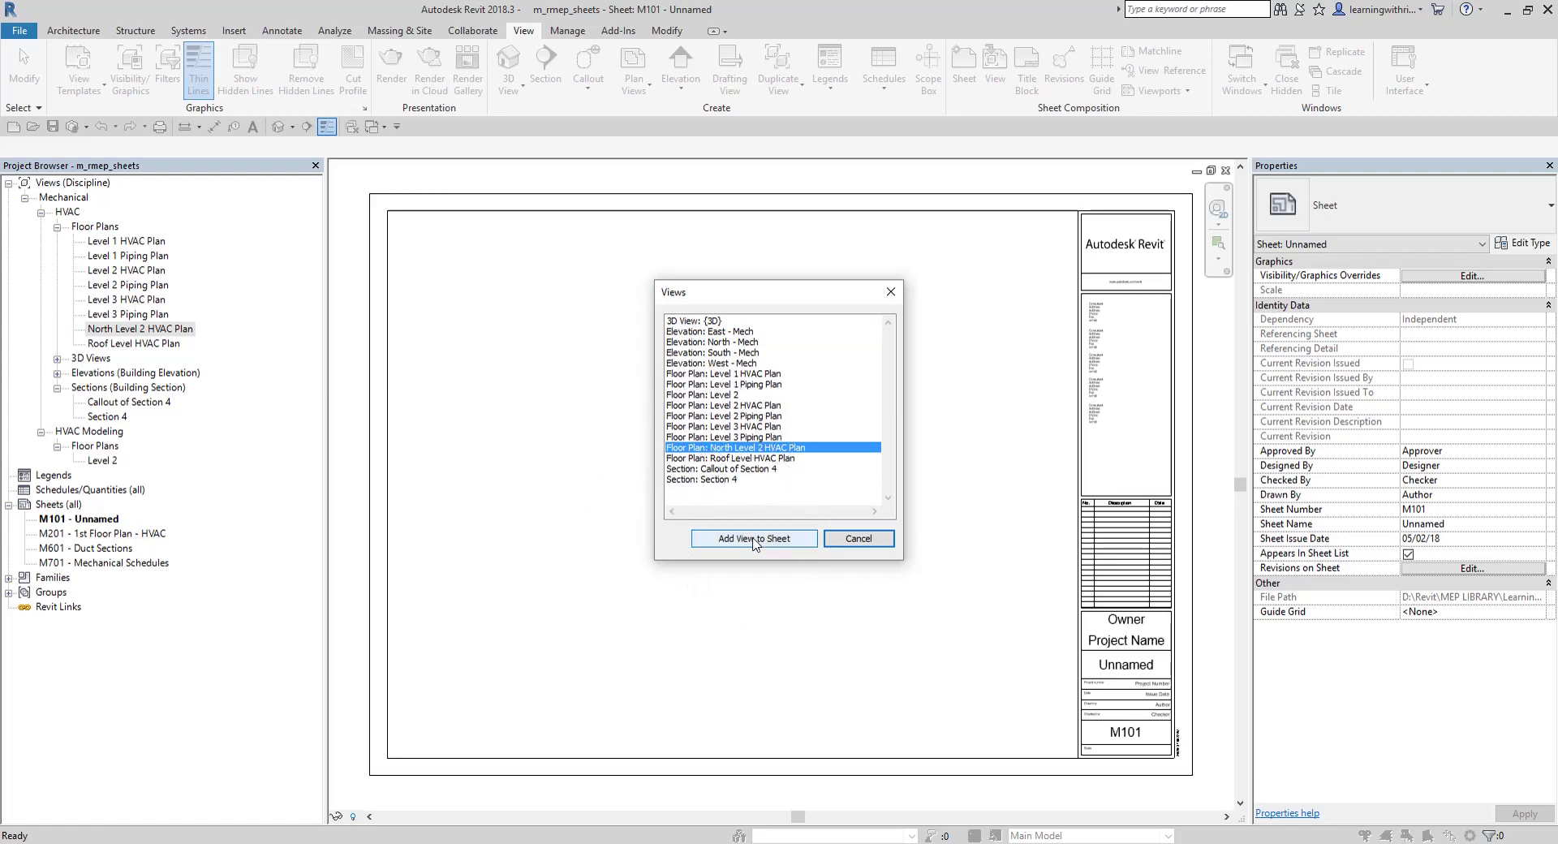
click(755, 542)
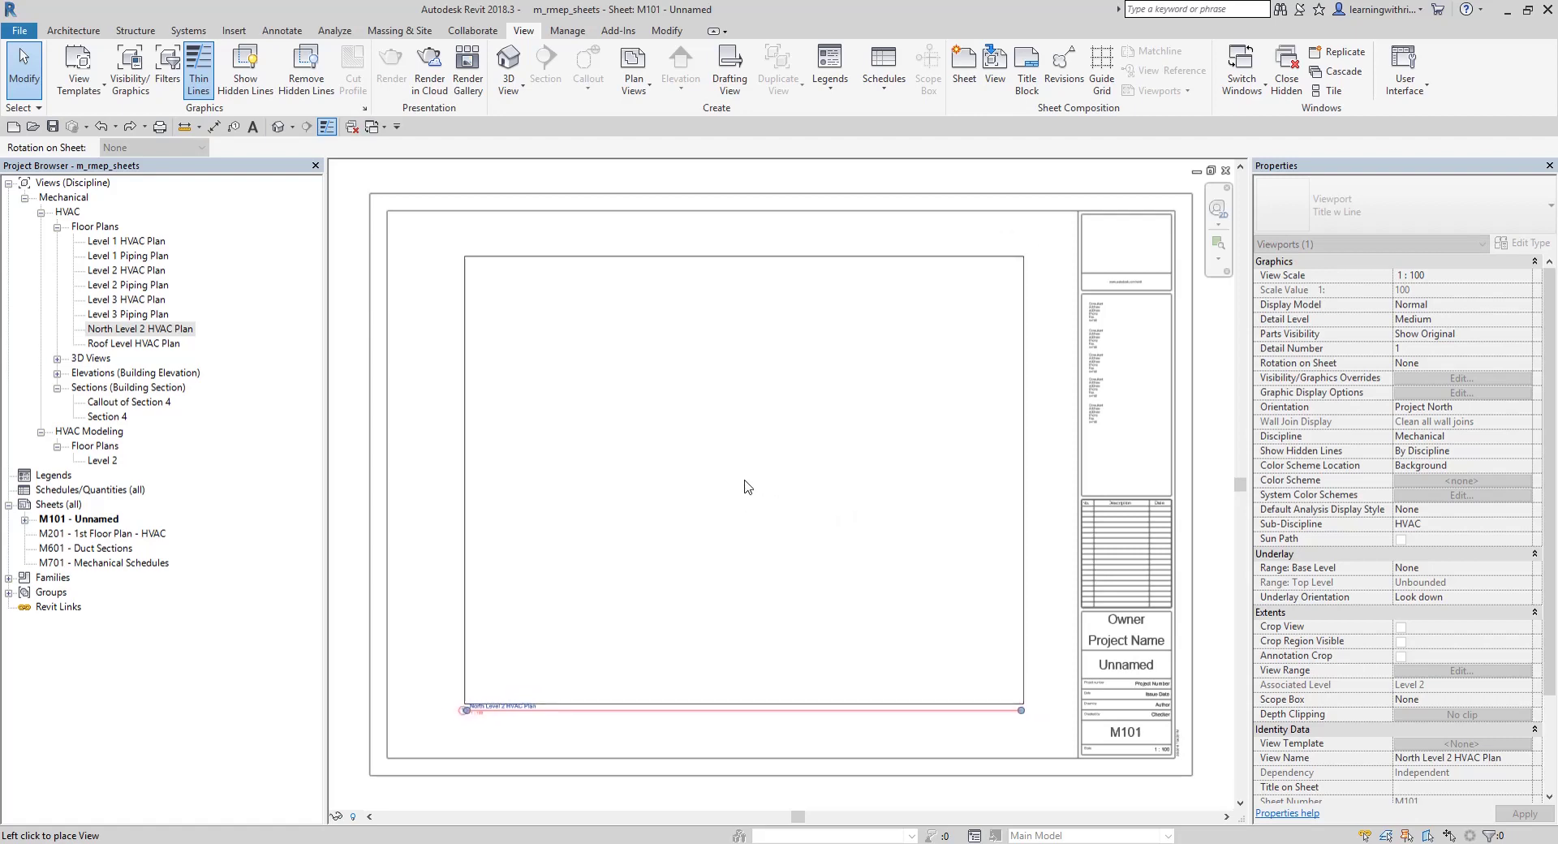
click(745, 486)
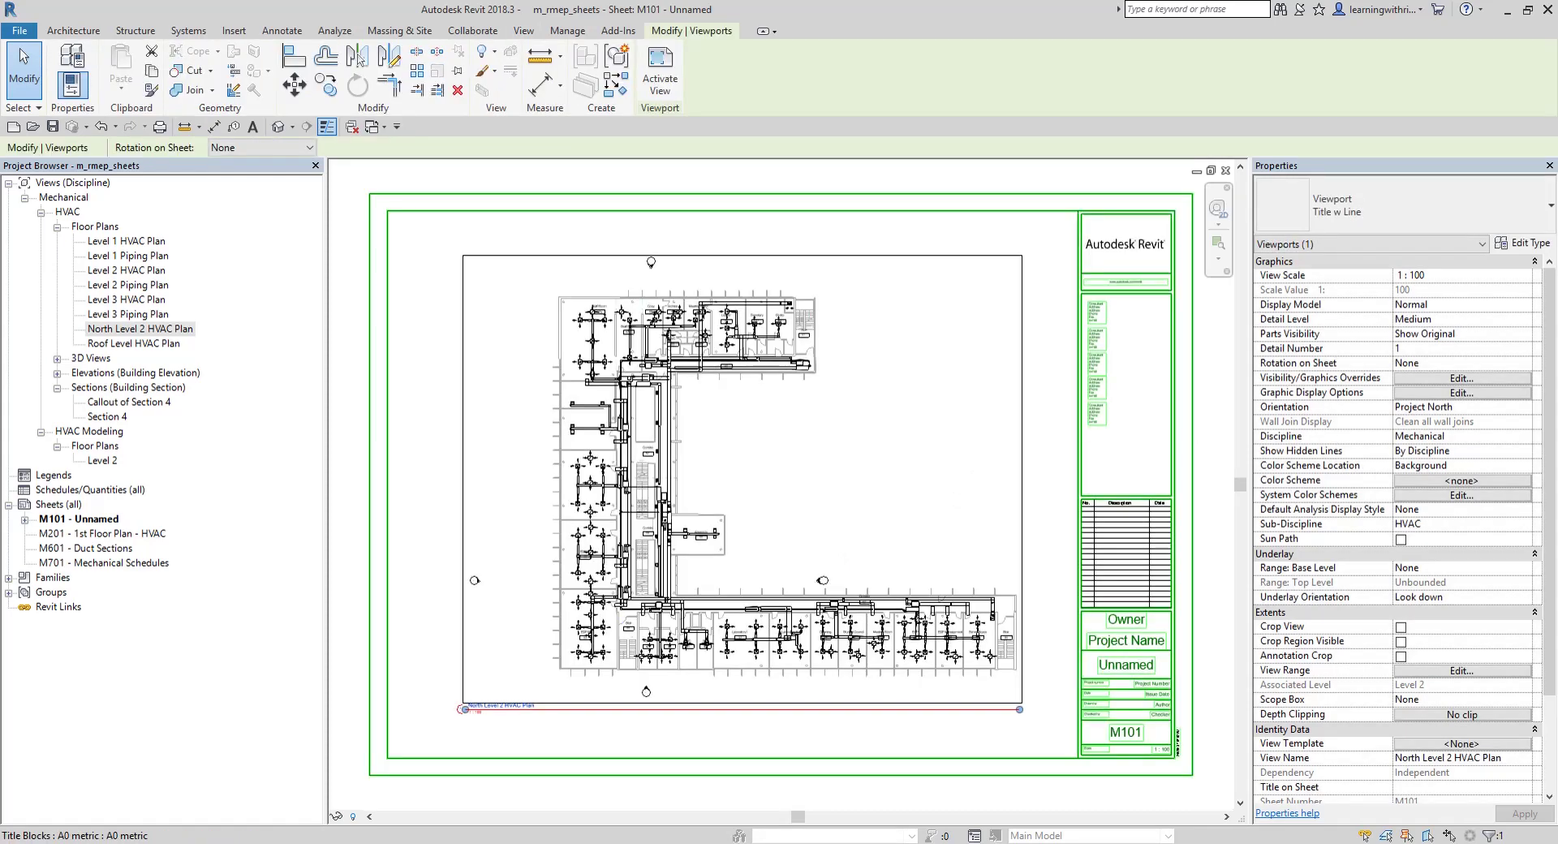
key(Escape)
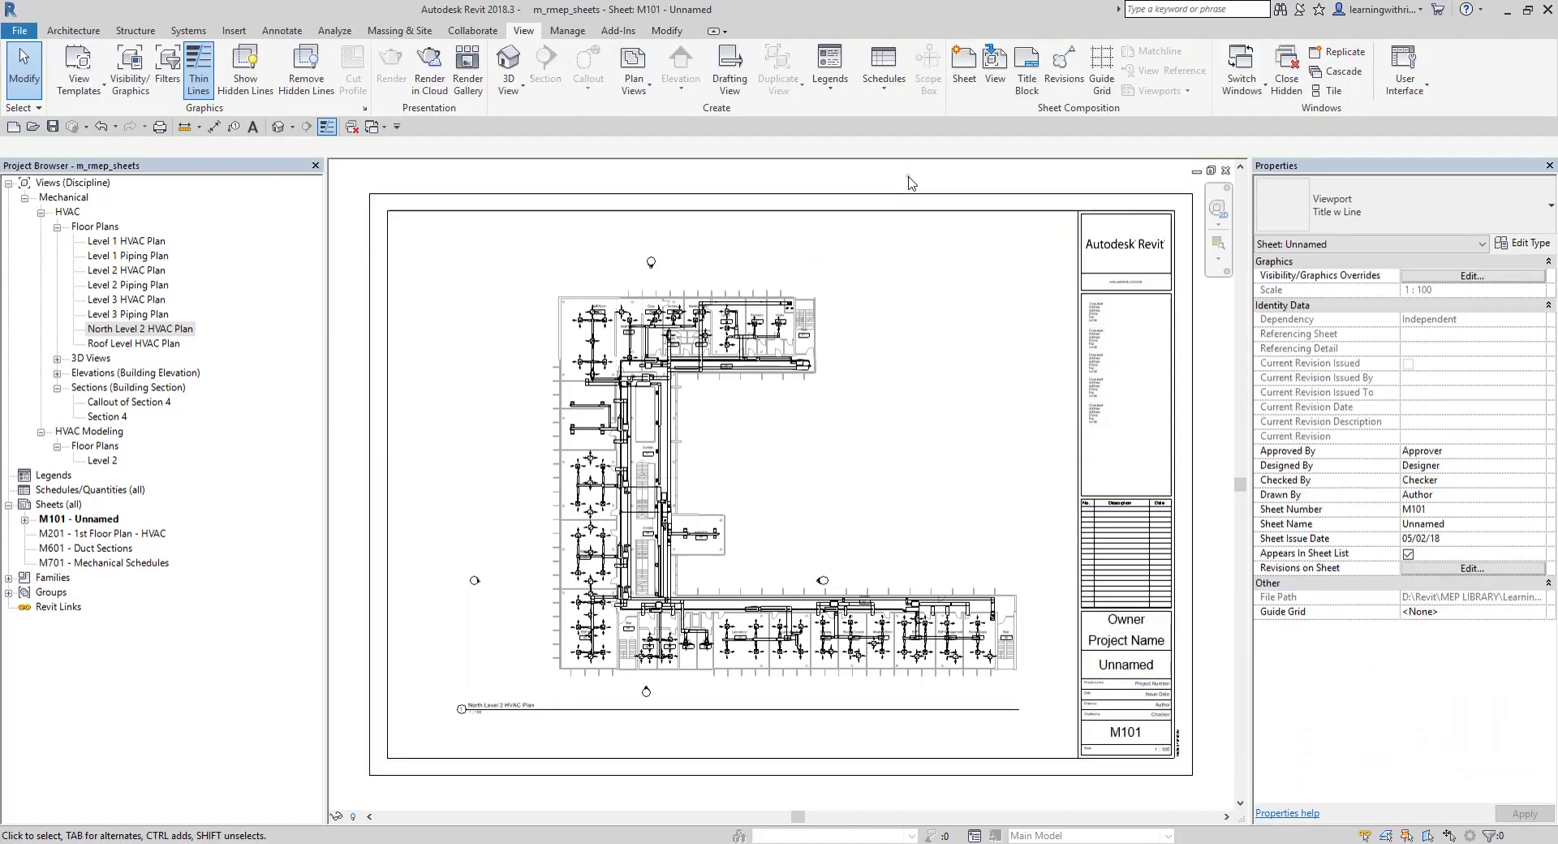
Step: Set the view scale of the North Level 2 HVAC Plan viewport to 1:50 in its viewport properties
scroll(966, 417, down, 1)
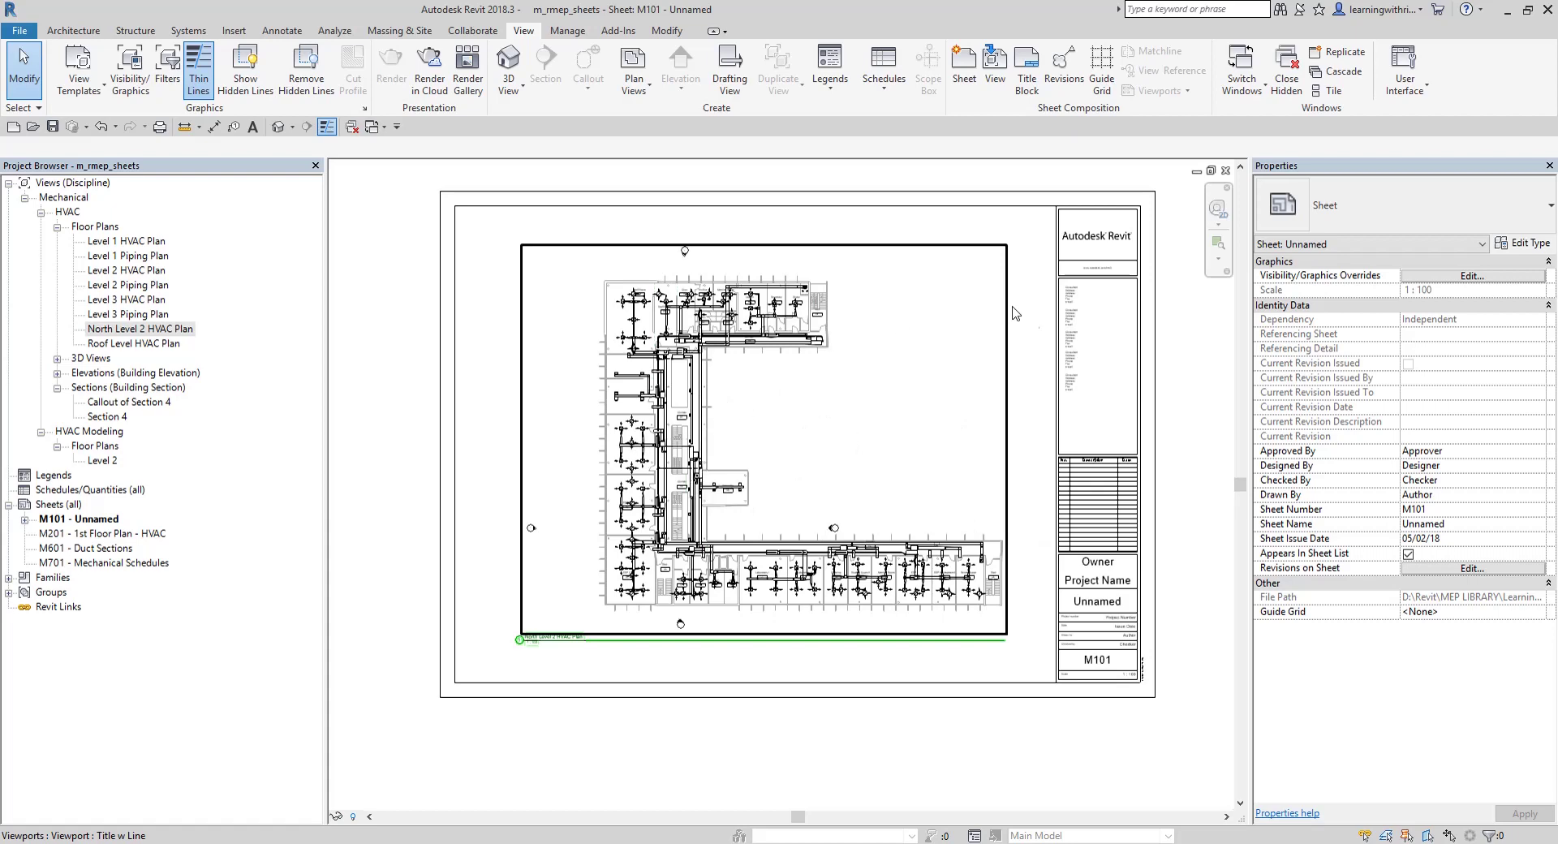
middle_drag(1034, 397, 876, 409)
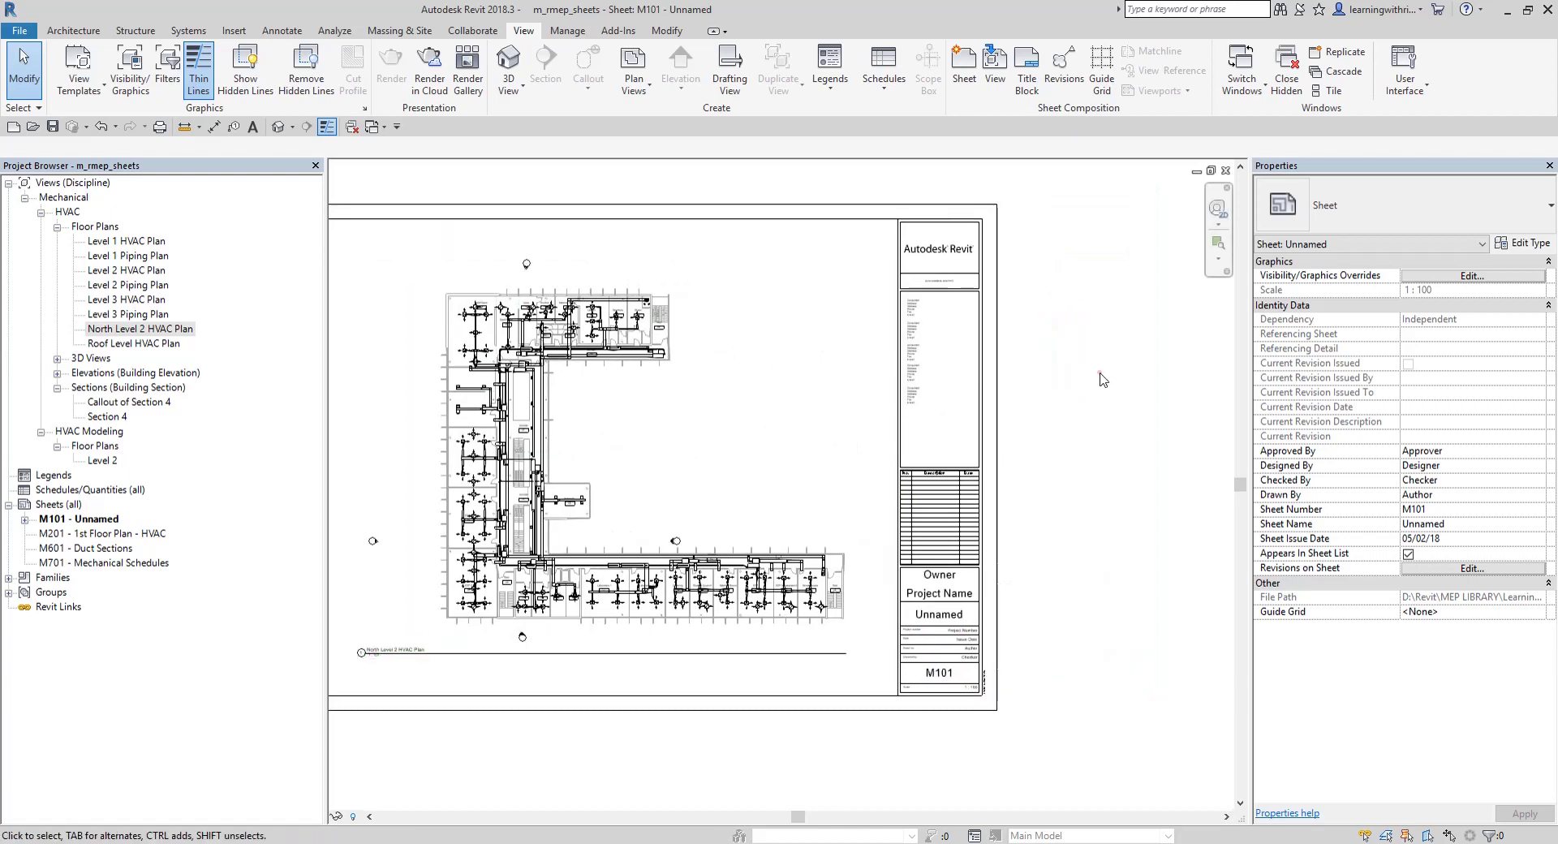
middle_drag(755, 319, 815, 328)
click(702, 358)
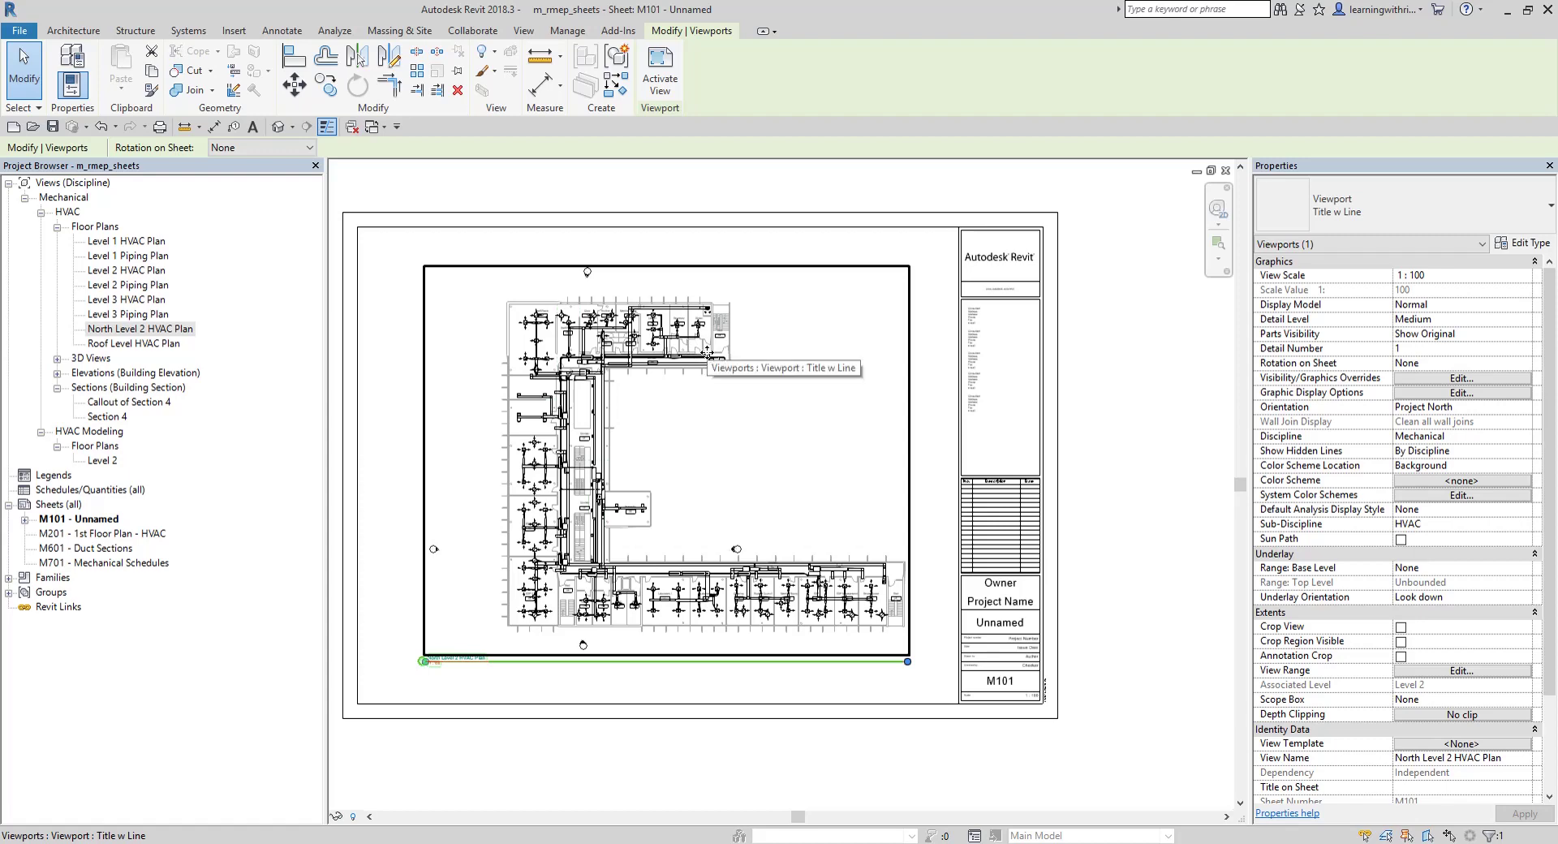
click(1437, 276)
click(1437, 277)
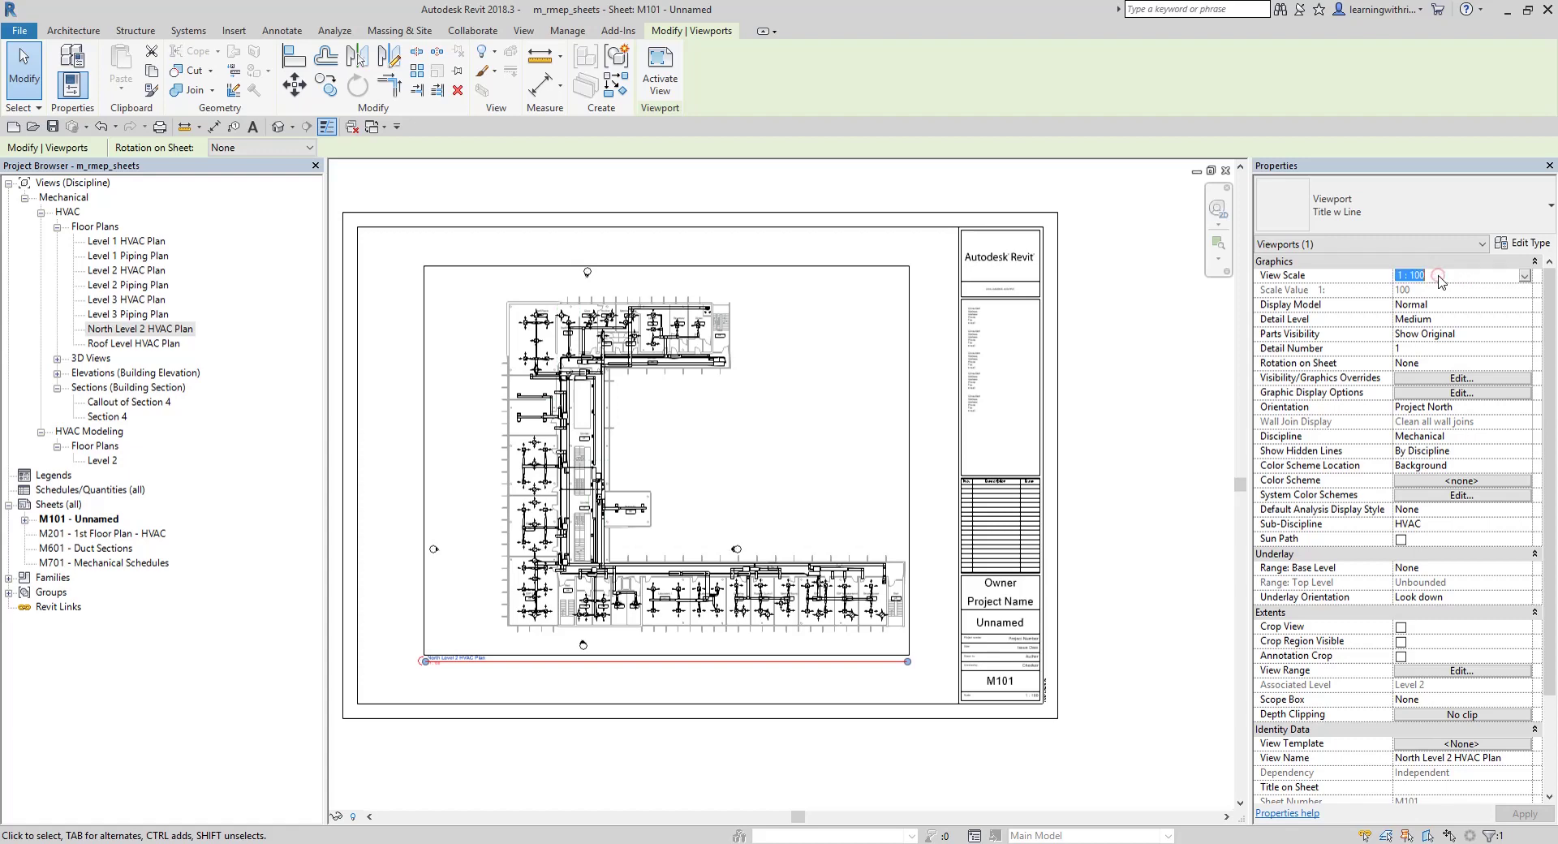
click(1525, 275)
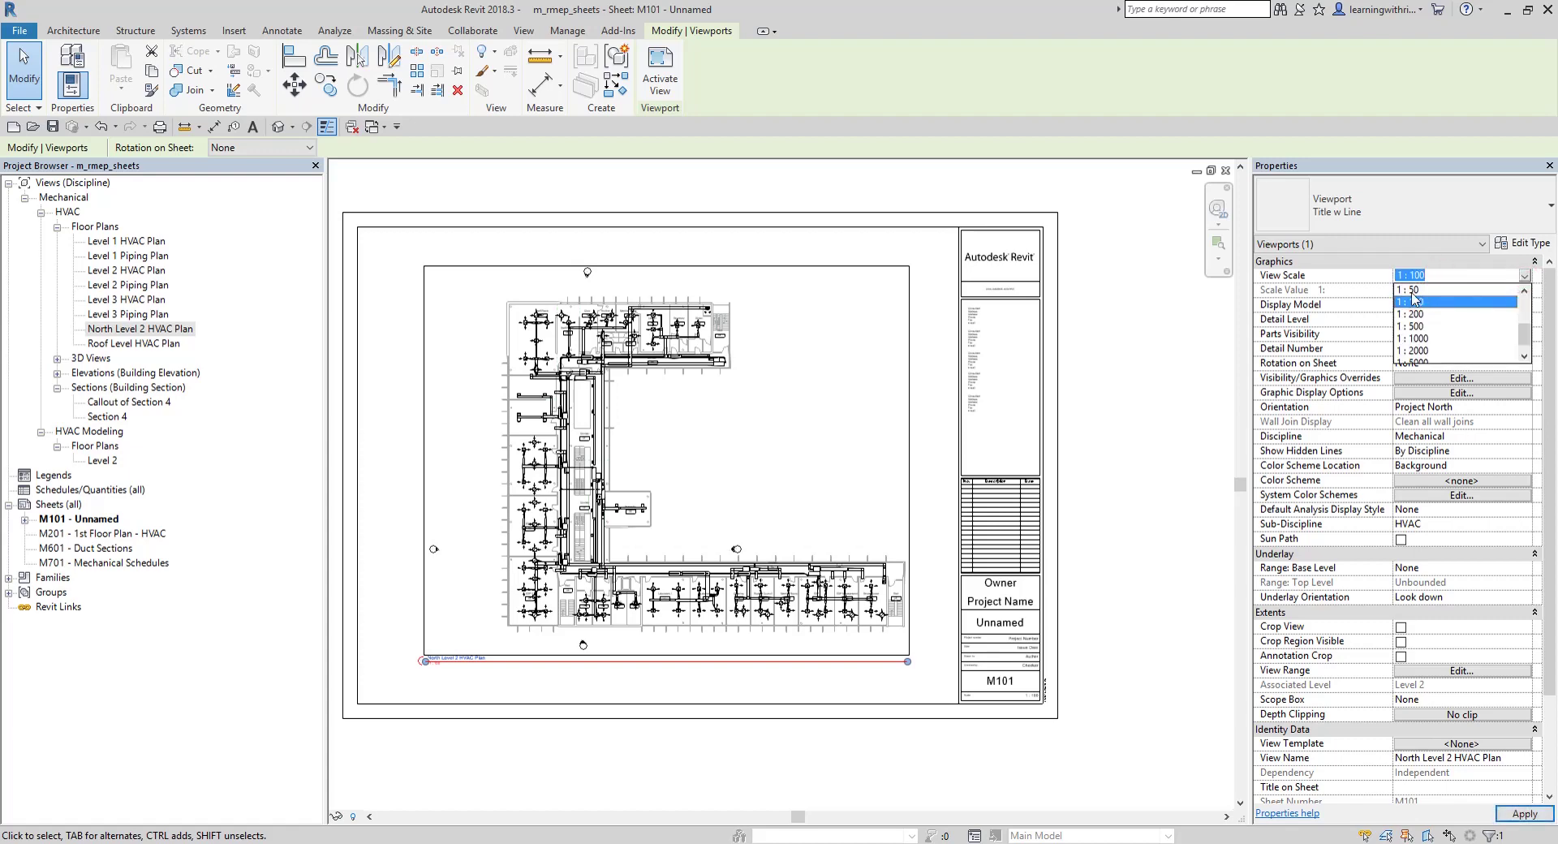
click(1413, 290)
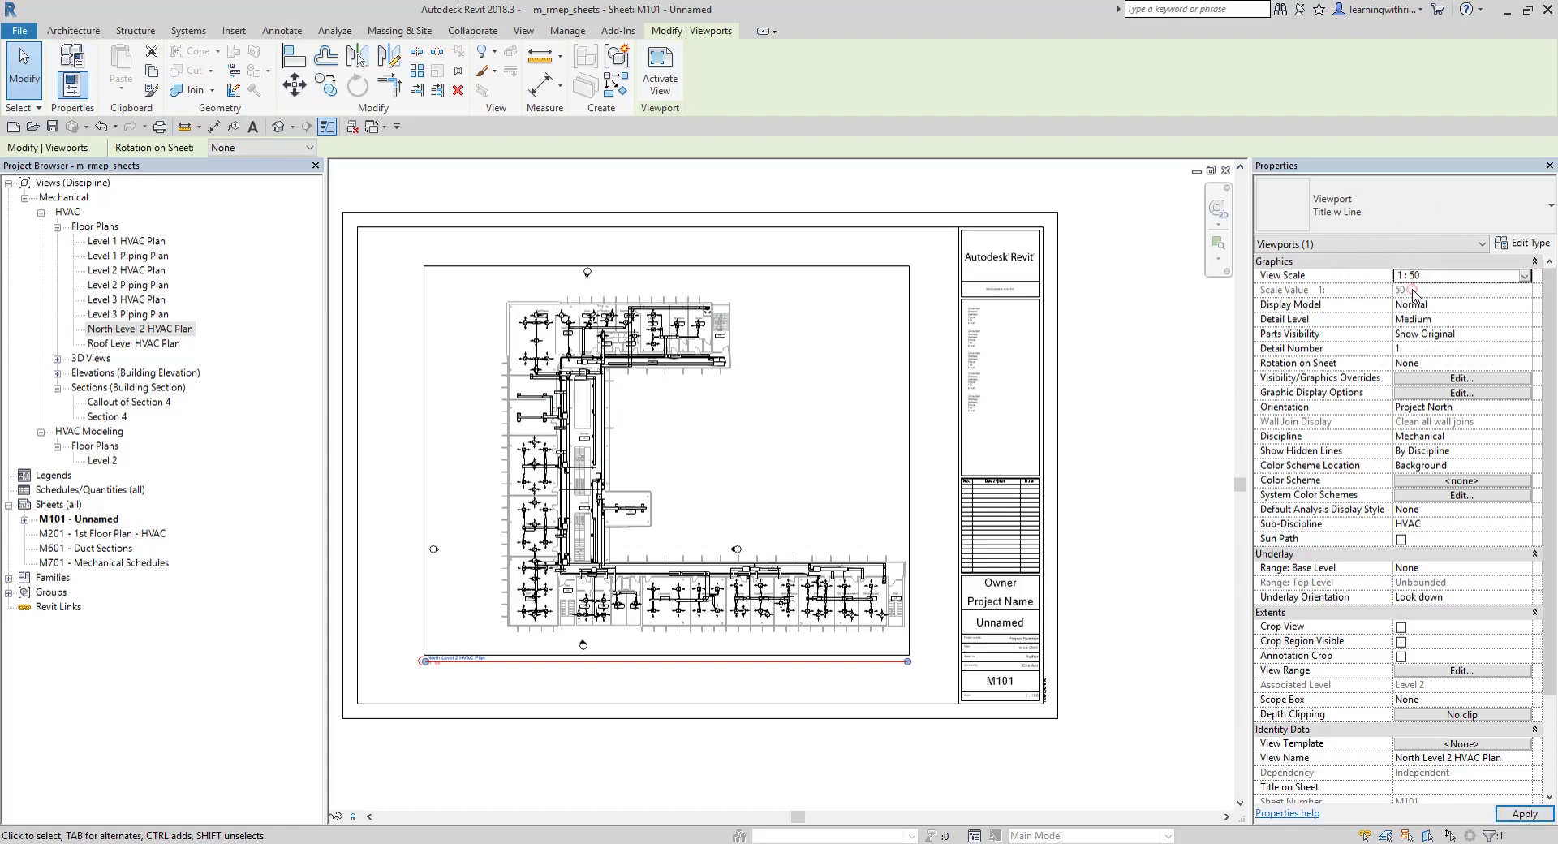
click(1524, 813)
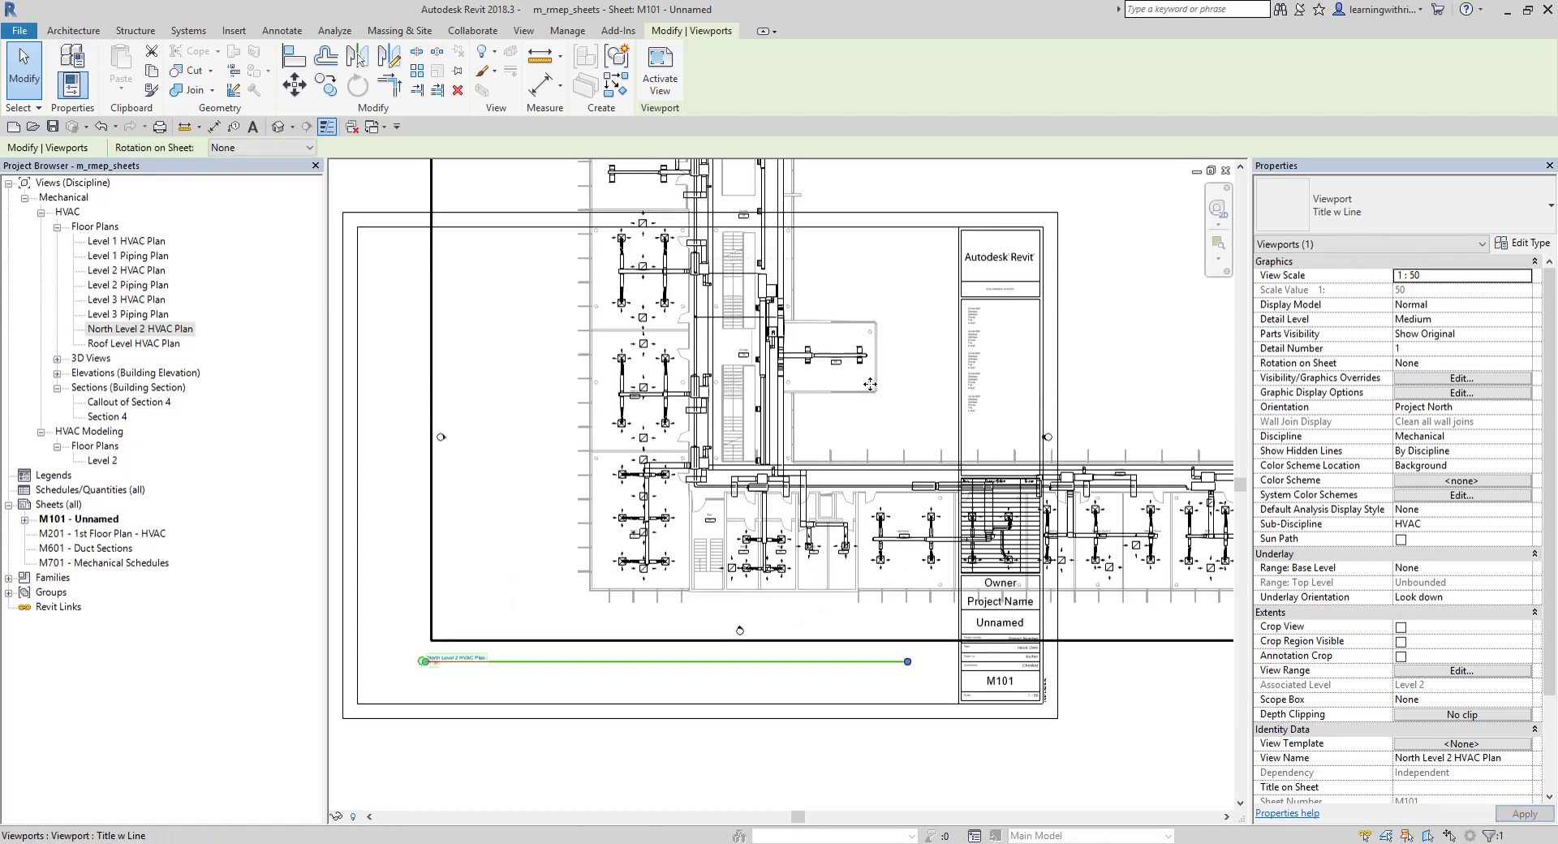
Step: Undo the scale change of the North Level 2 HVAC Plan viewport
scroll(893, 324, down, 3)
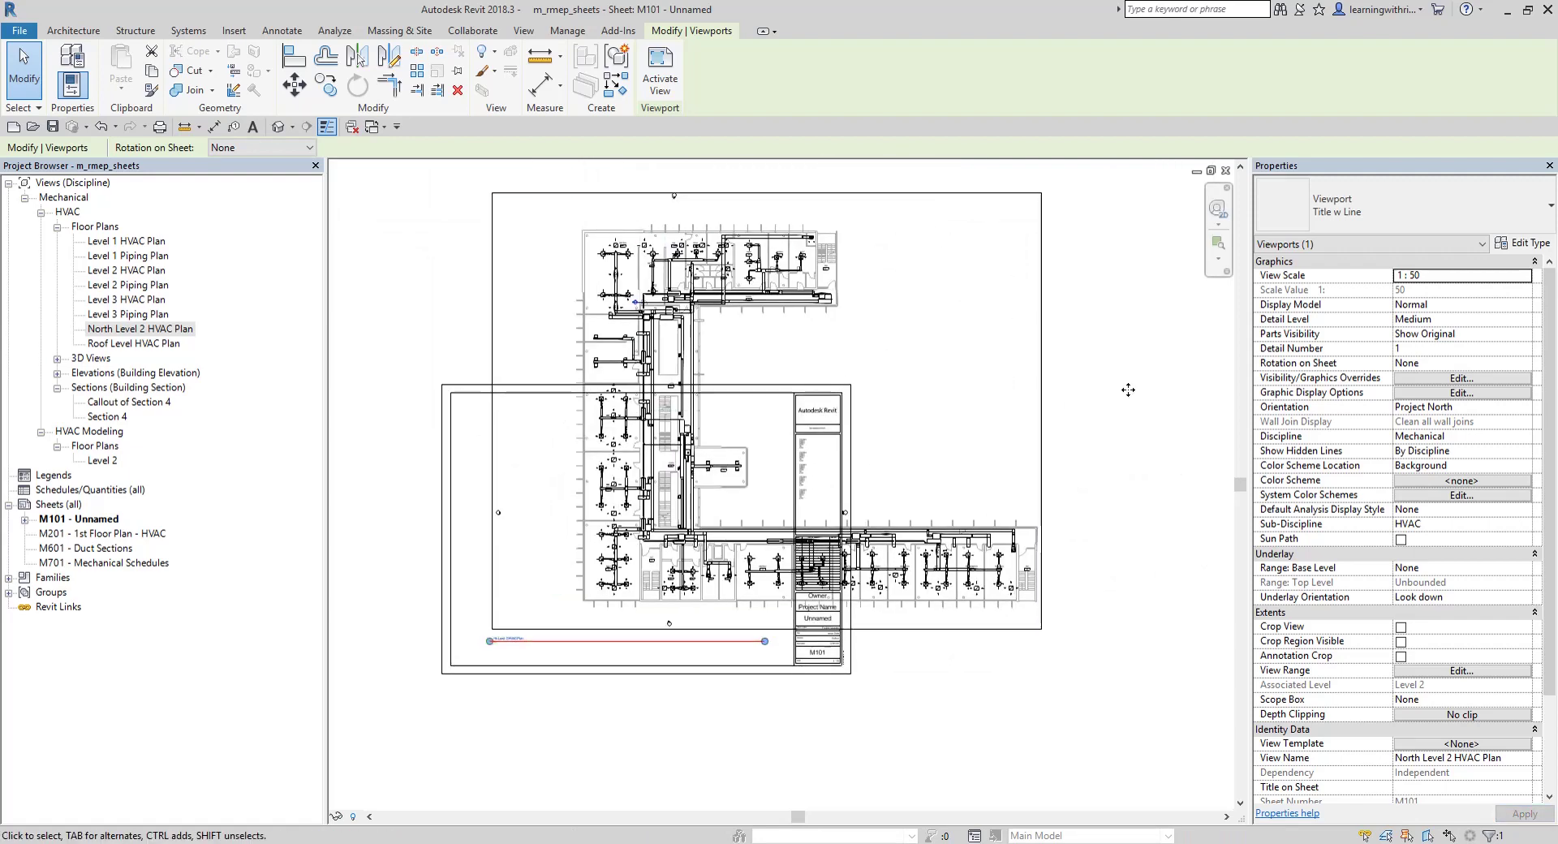
click(101, 126)
key(Escape)
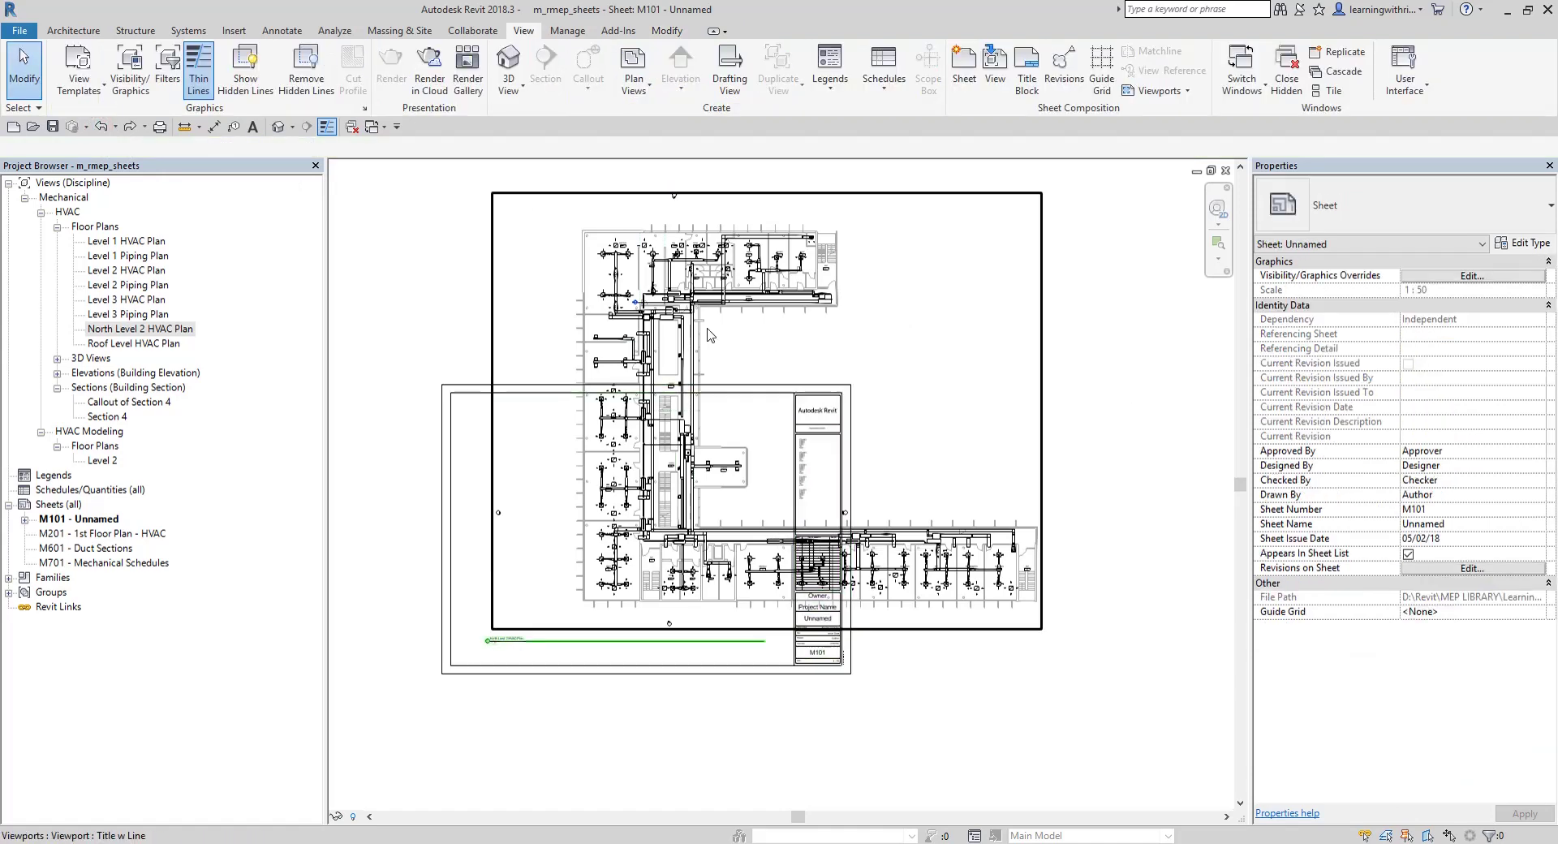
click(101, 126)
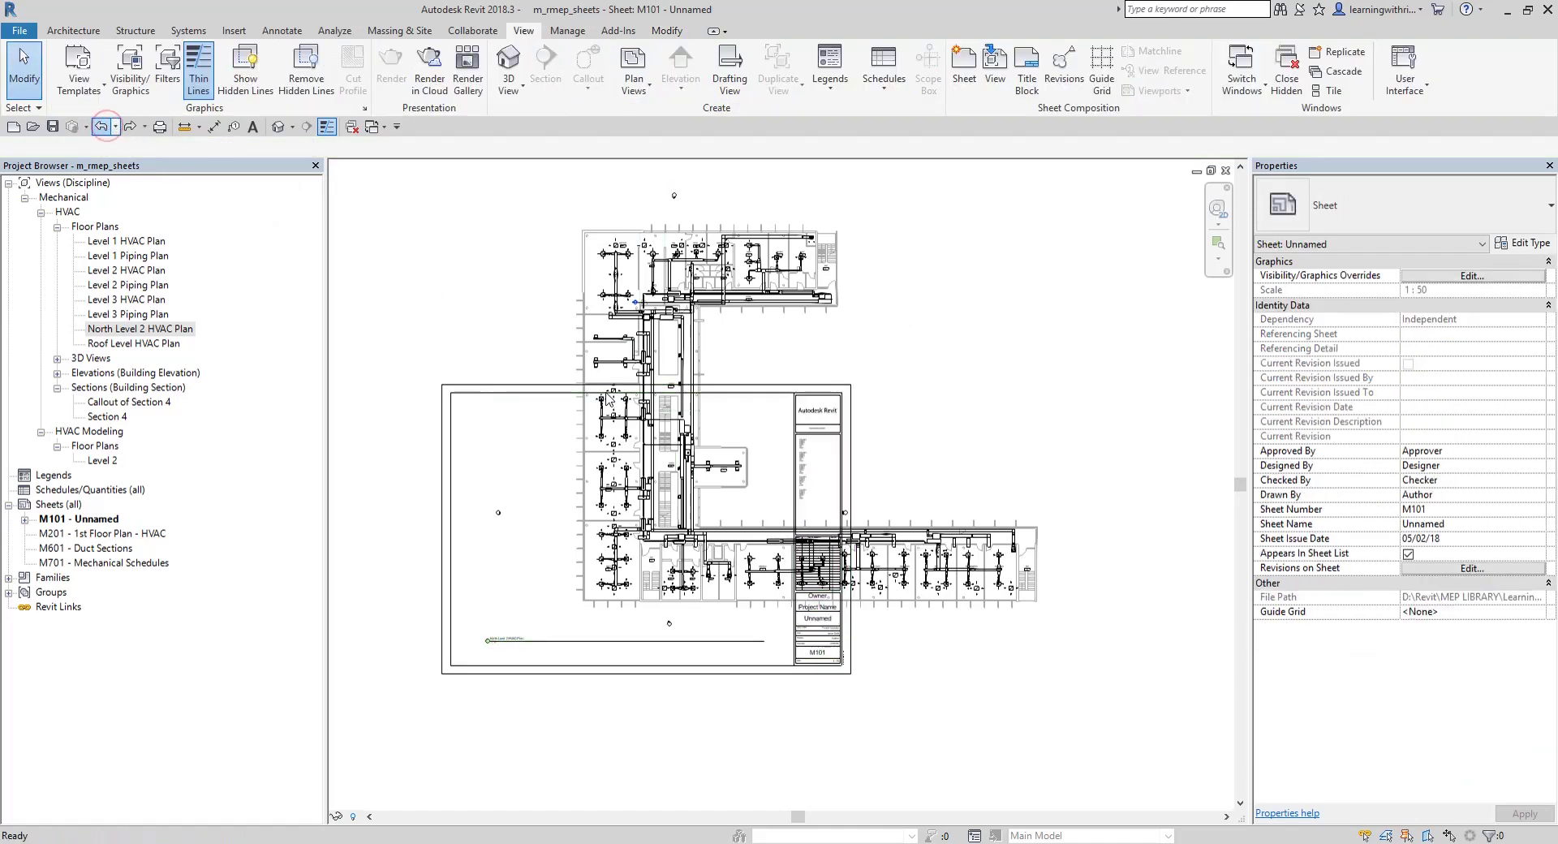
middle_drag(670, 484, 716, 413)
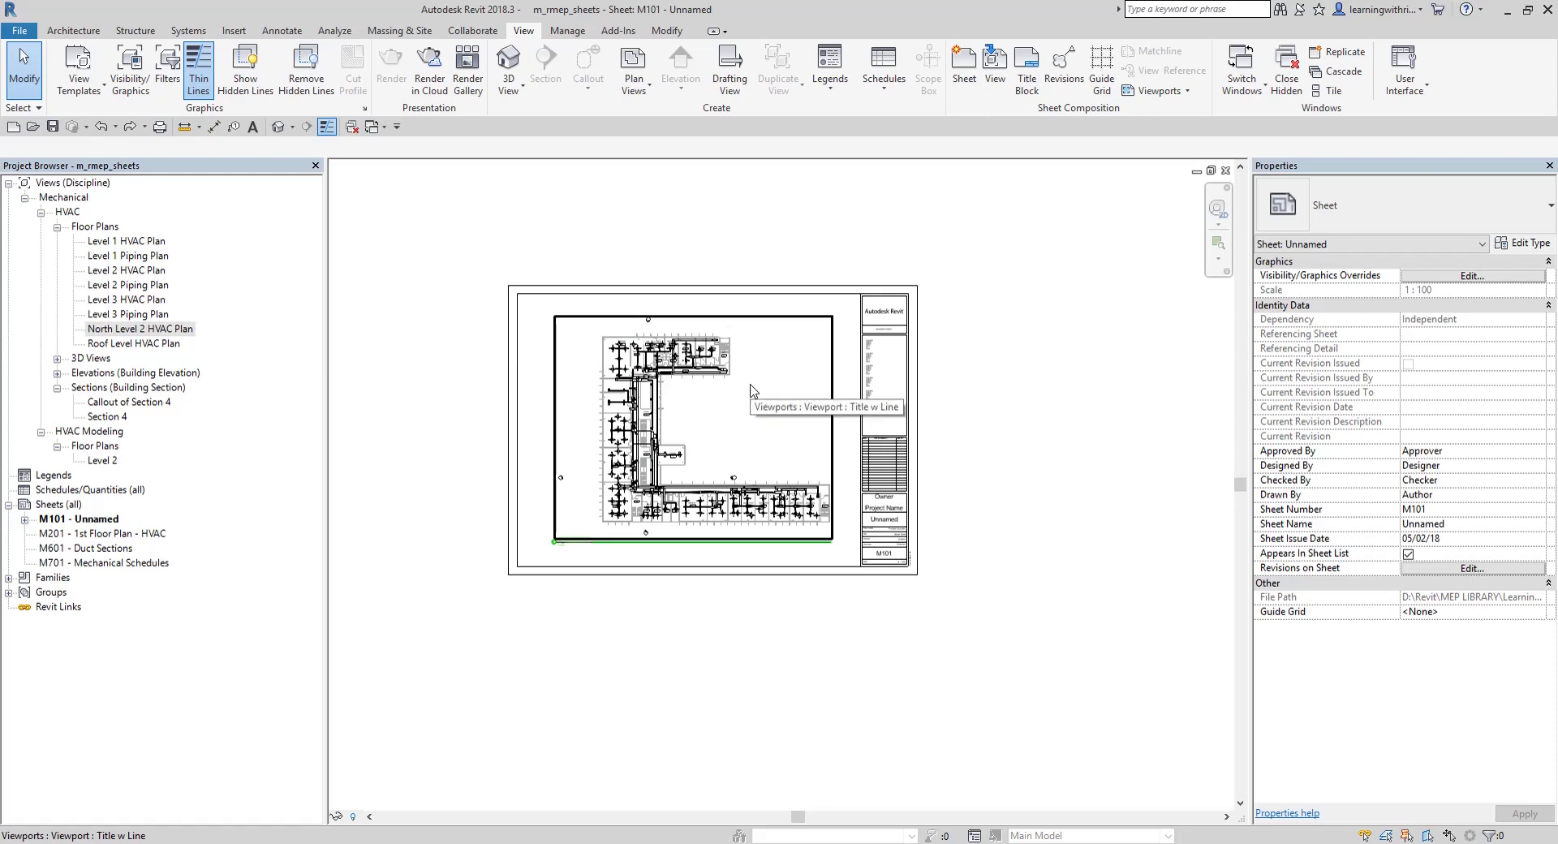
Step: Activate the North Level 2 HVAC Plan view within the sheet and set its scale to 1:50
click(684, 364)
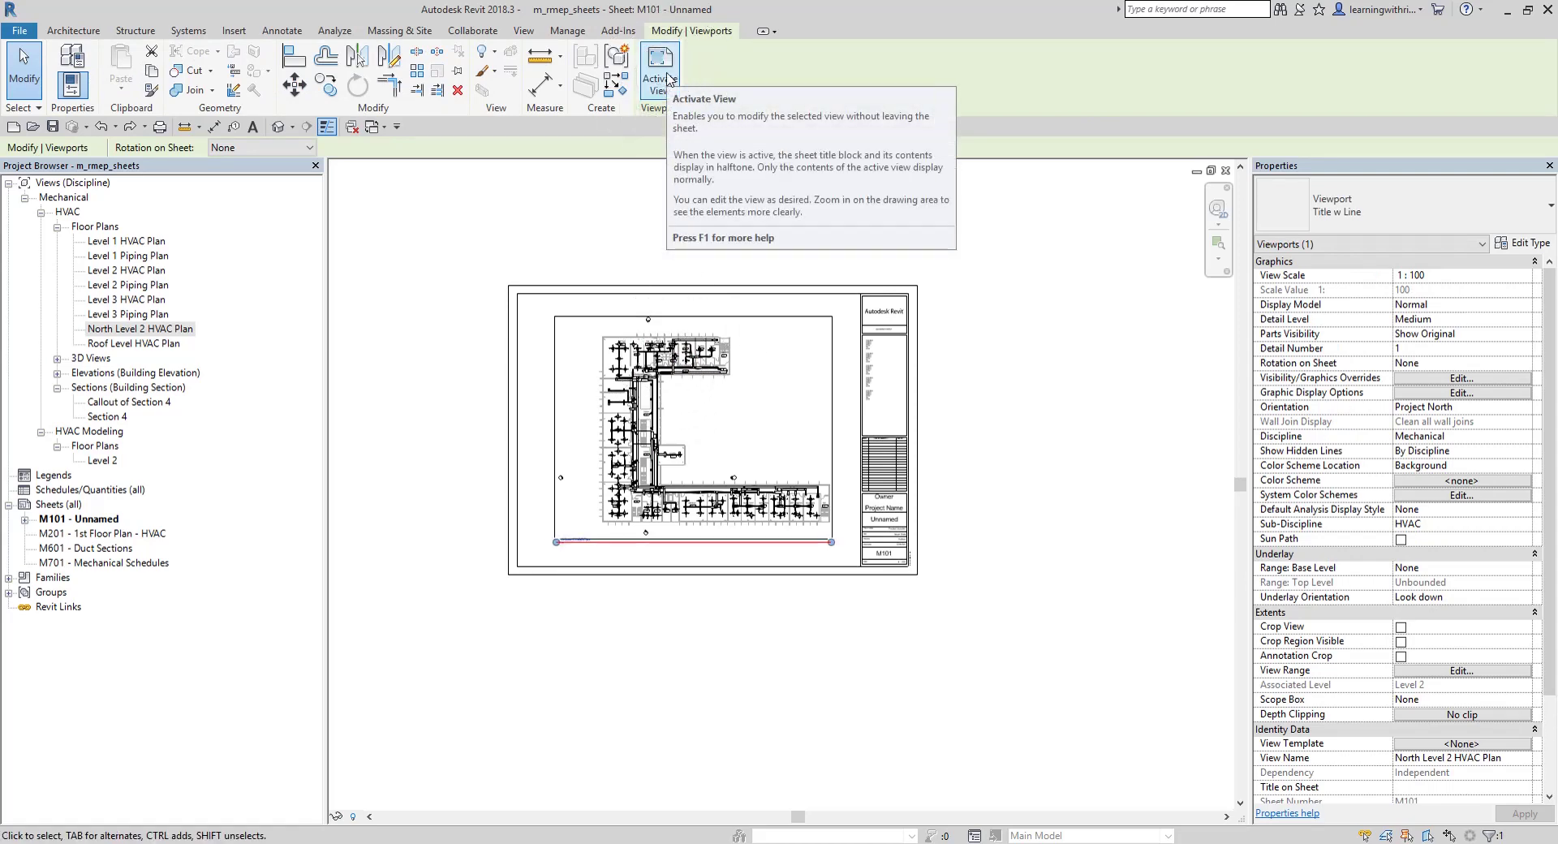
click(730, 264)
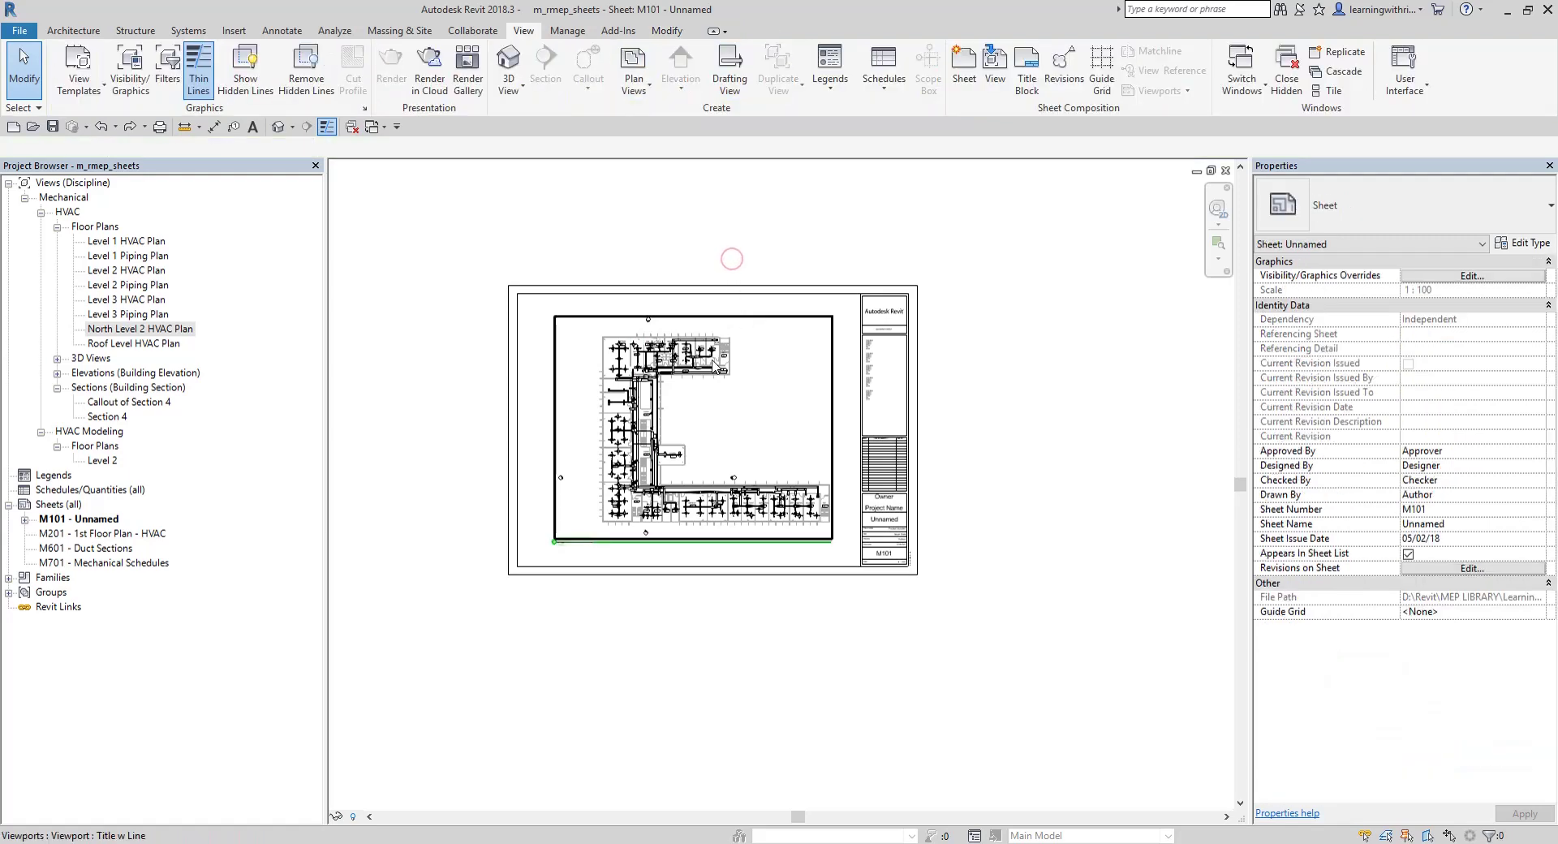
click(718, 365)
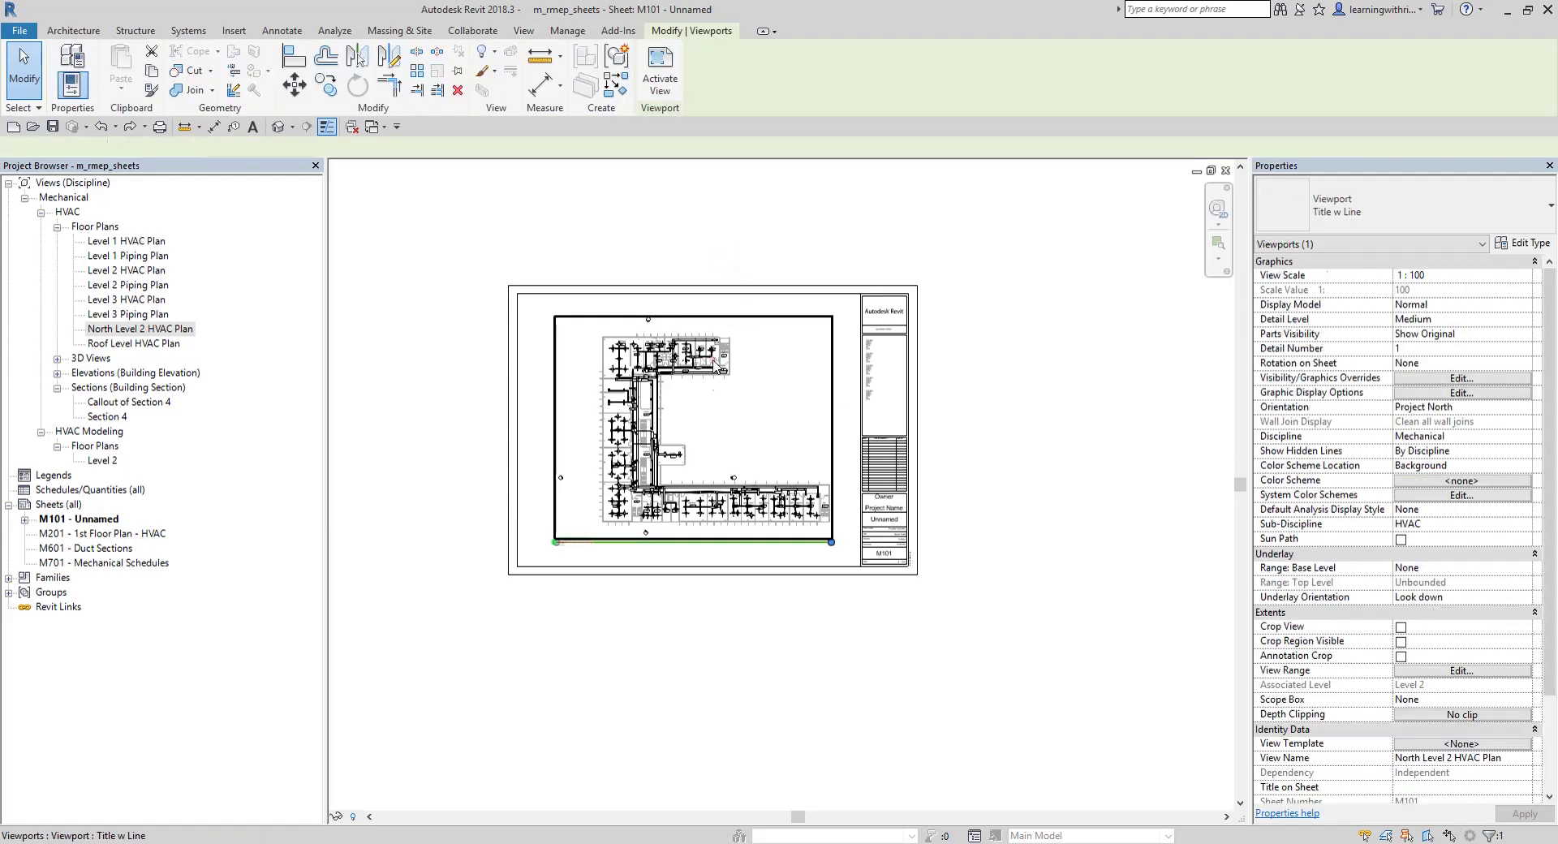
right_click(783, 360)
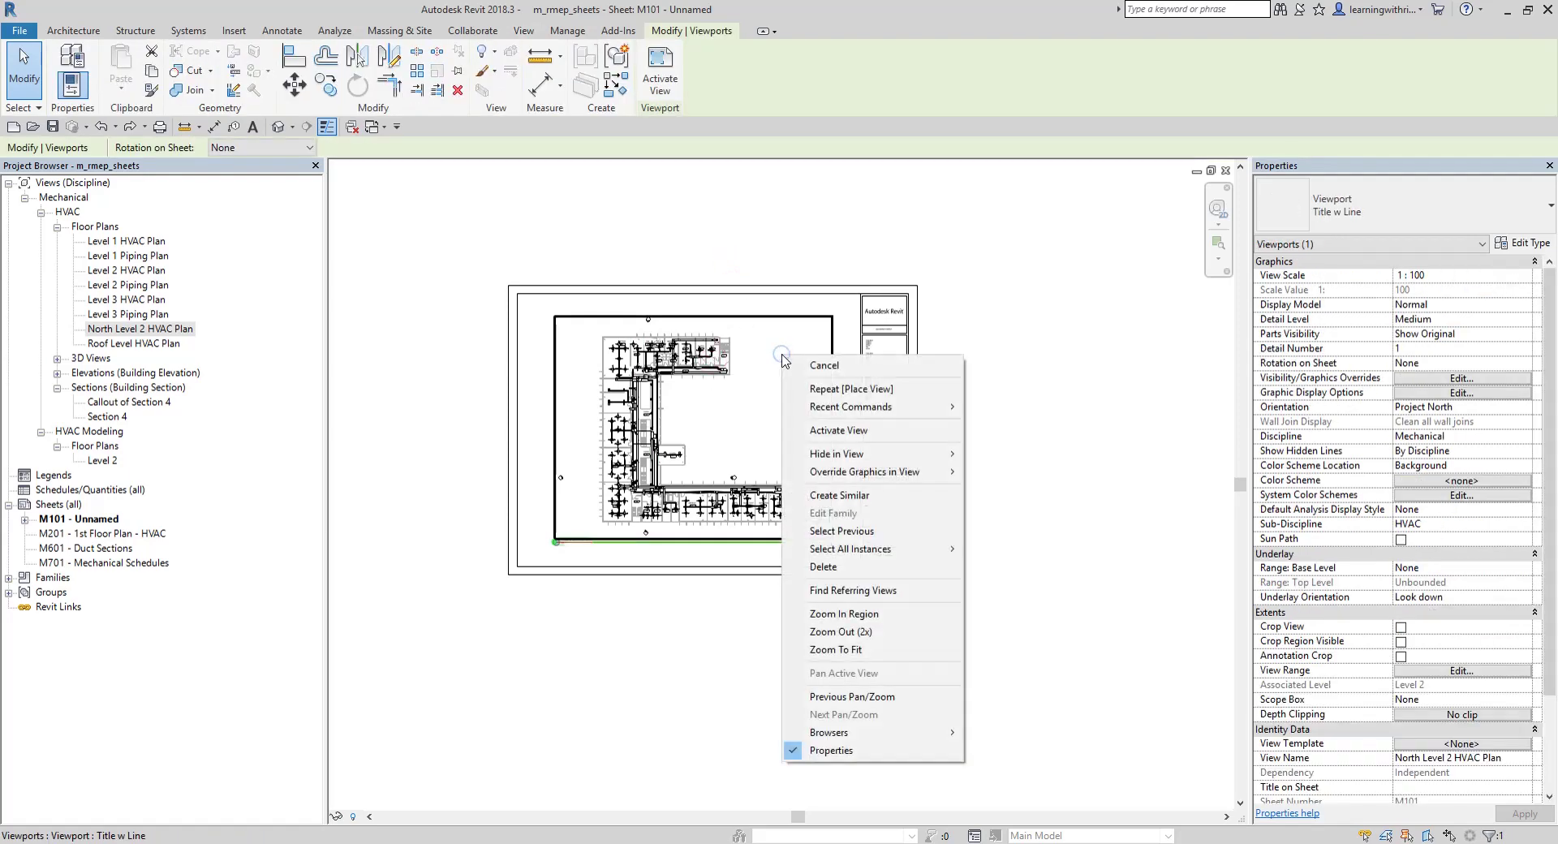
click(838, 432)
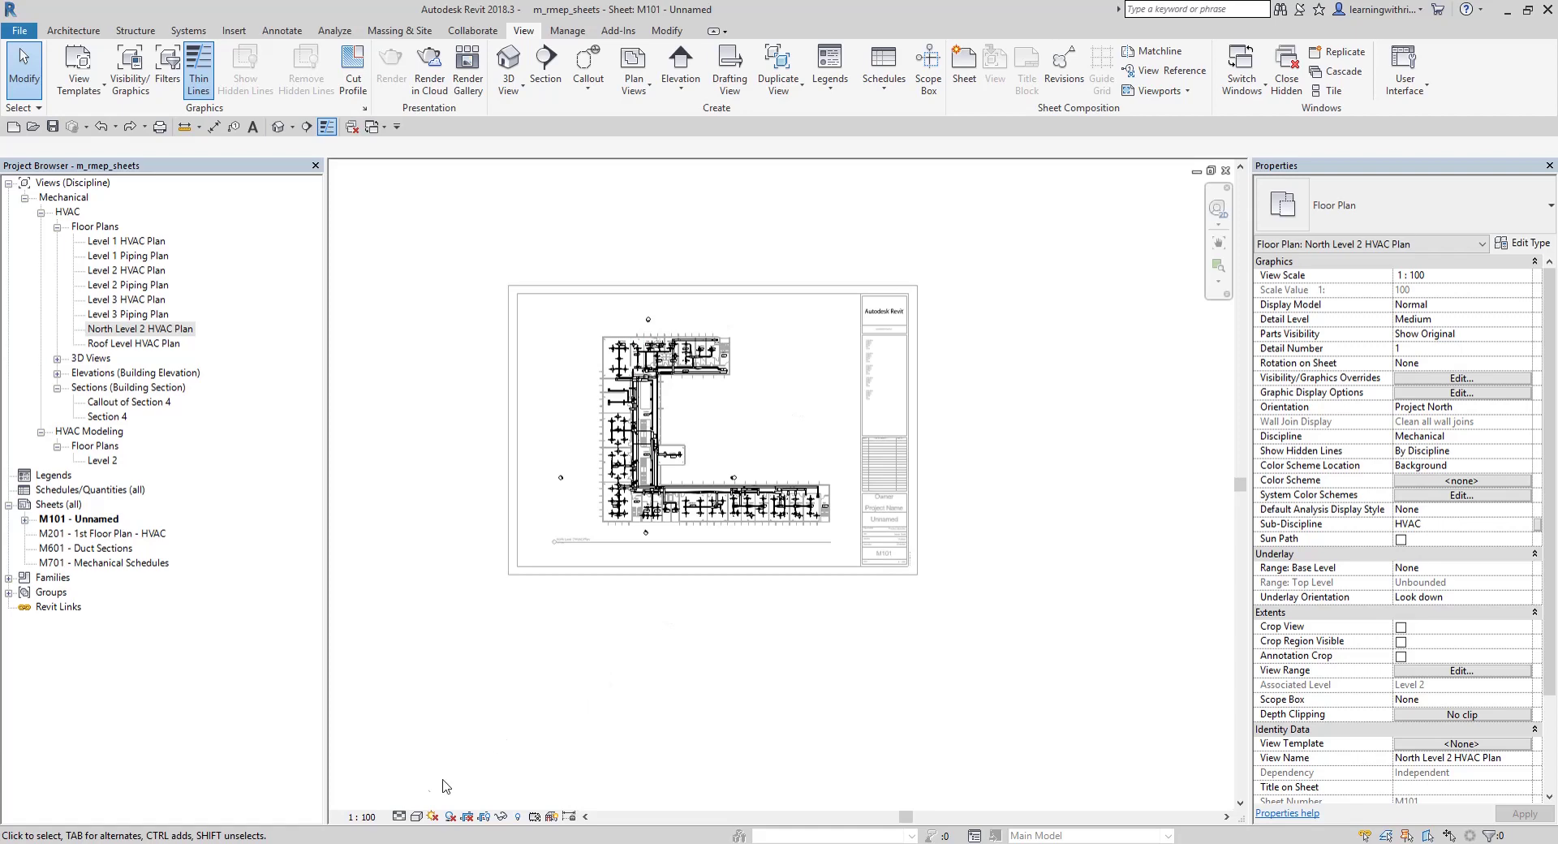
click(372, 818)
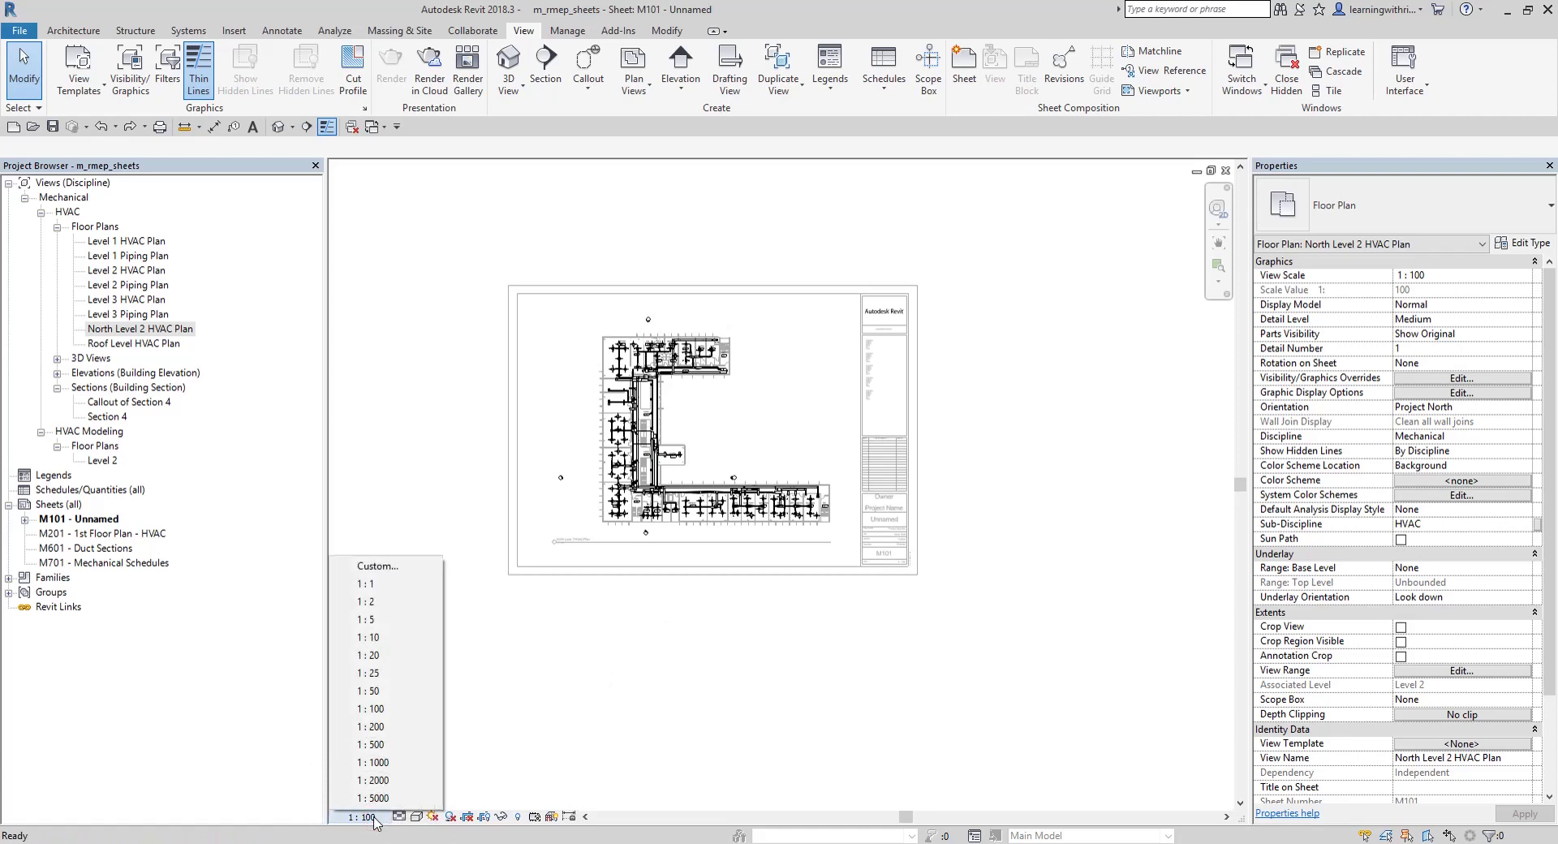
click(384, 693)
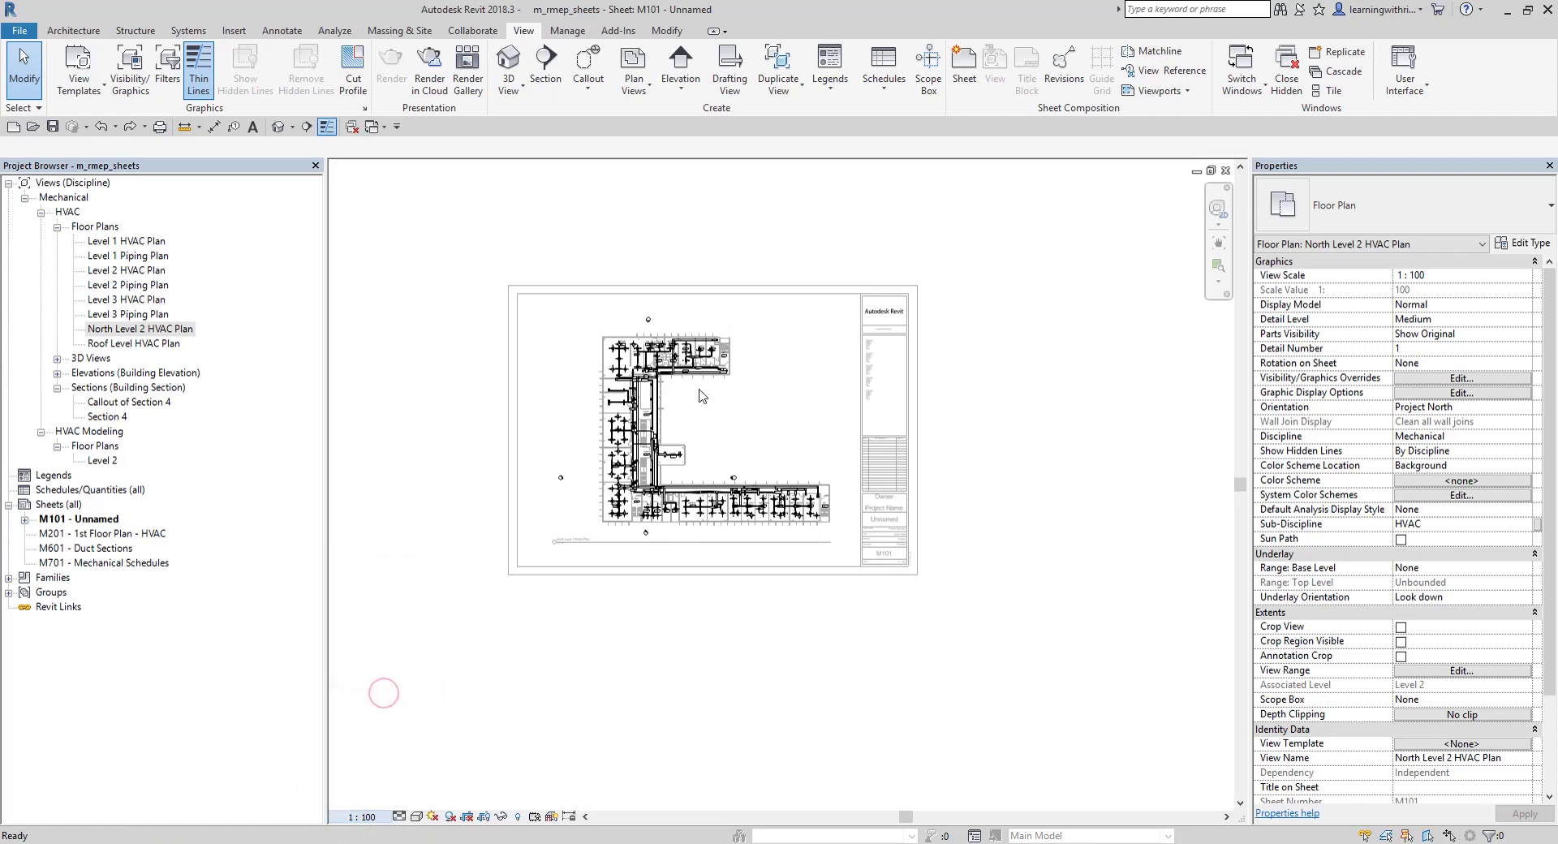
click(161, 331)
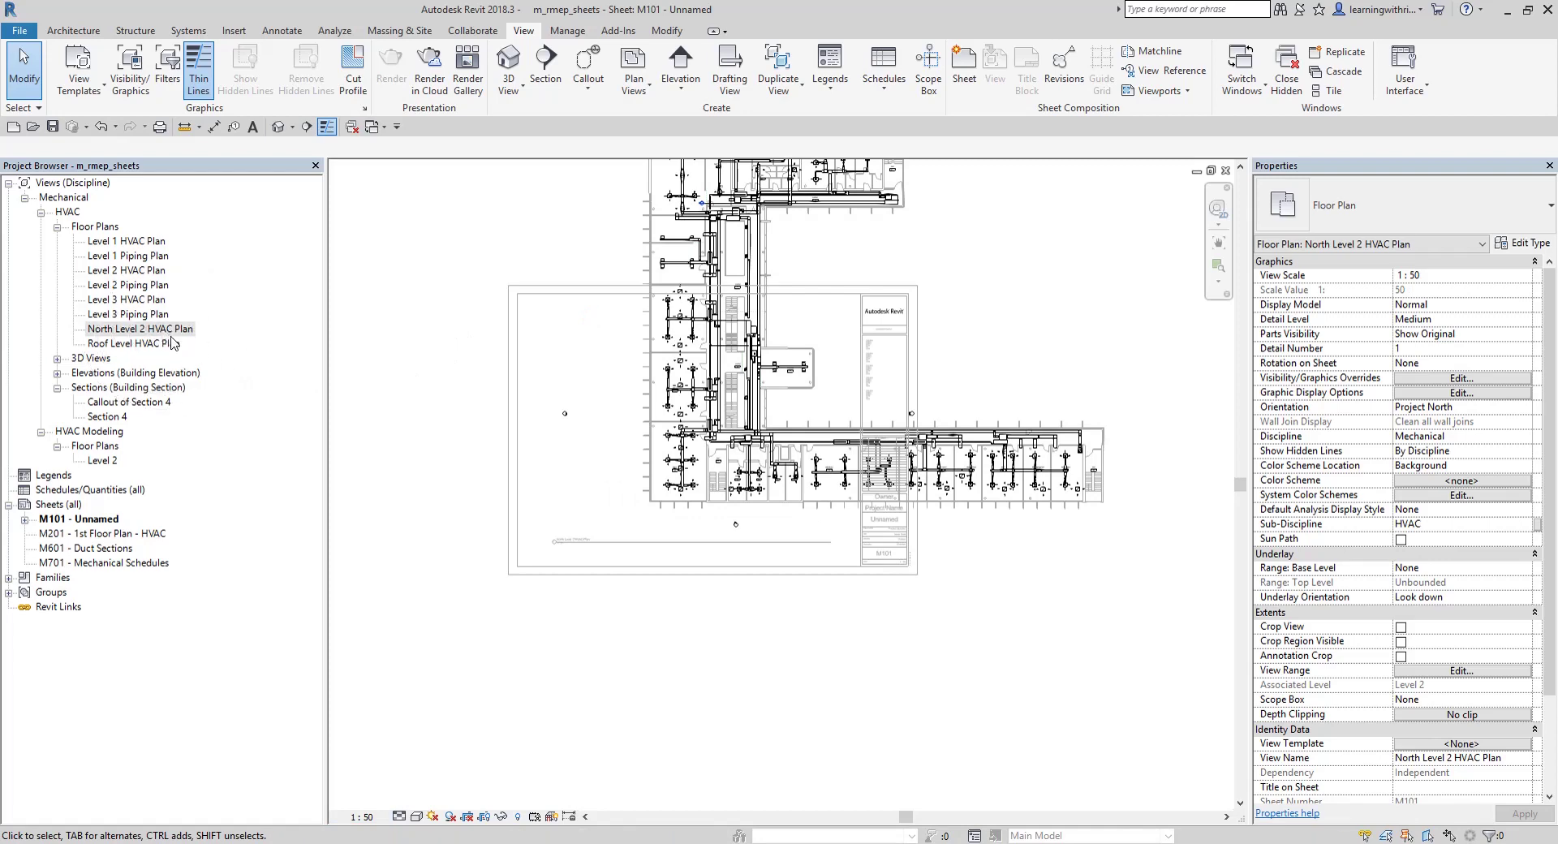
click(604, 366)
middle_drag(603, 366, 491, 515)
click(965, 326)
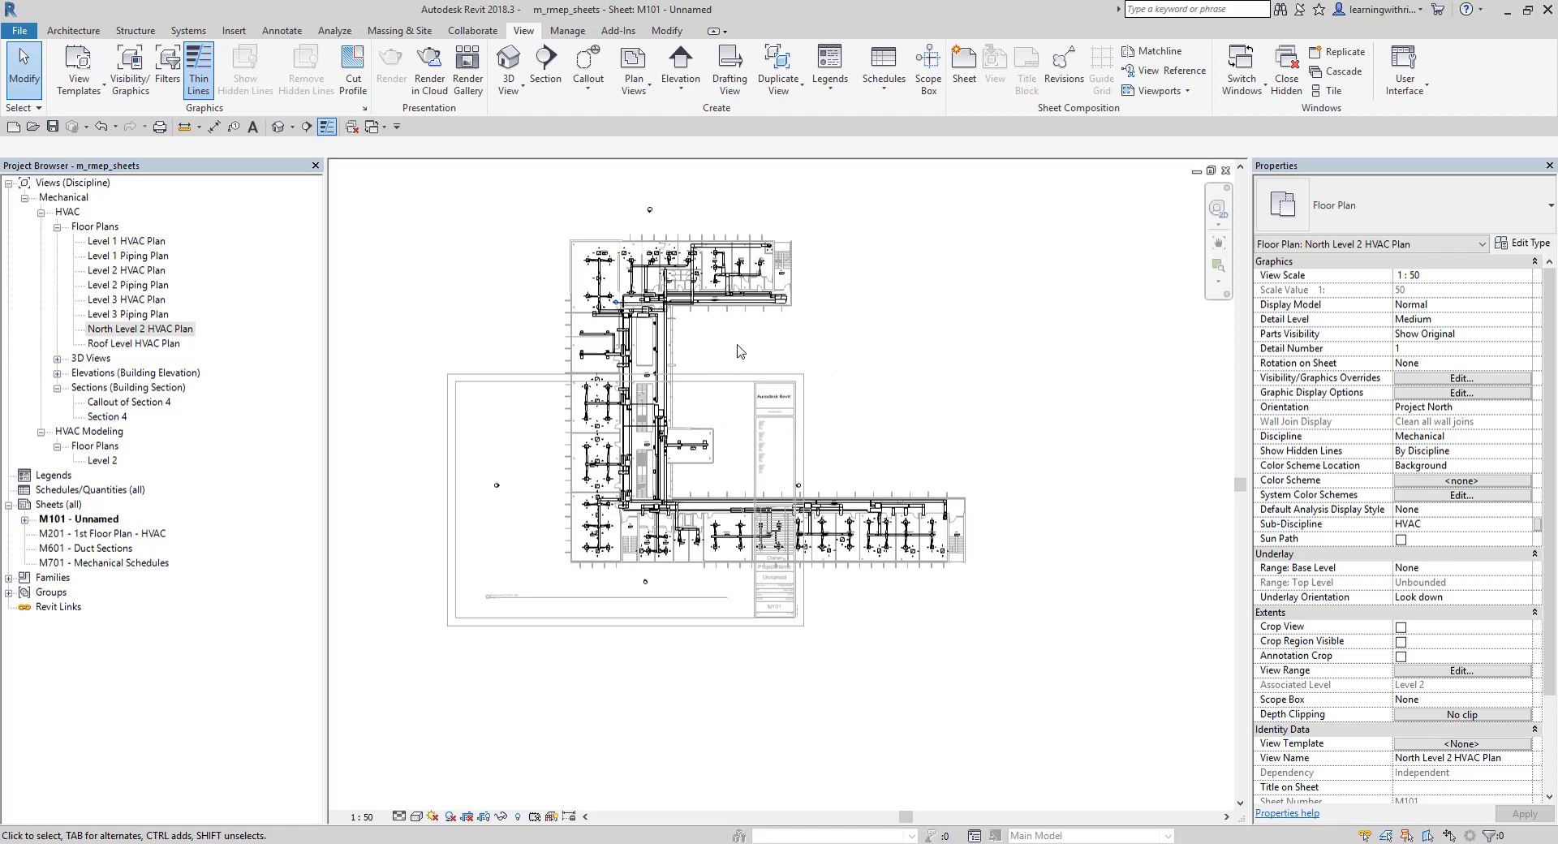
drag(542, 219, 830, 333)
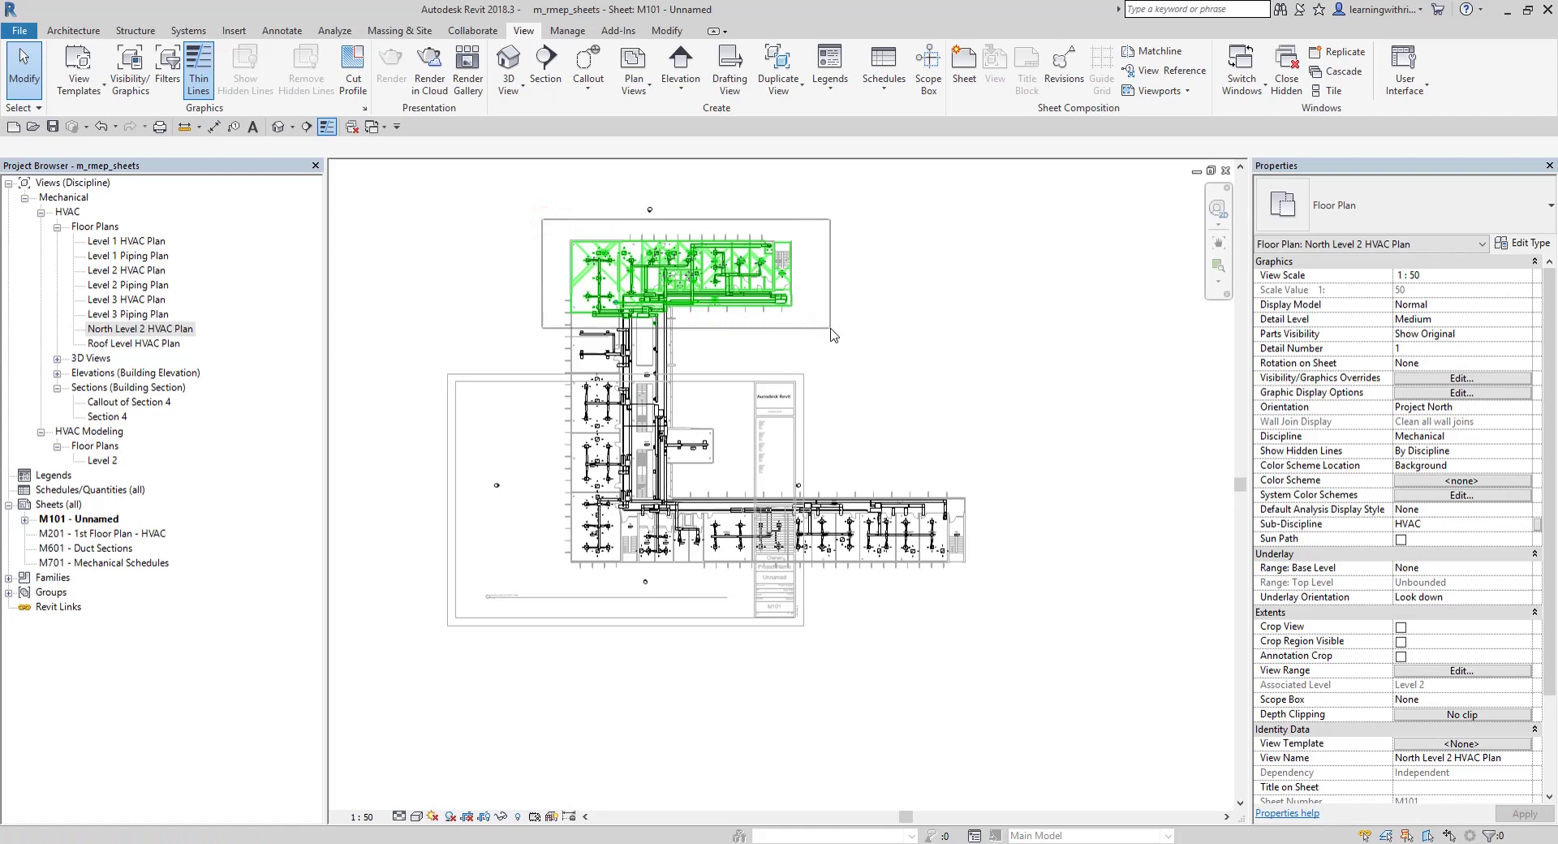
click(868, 328)
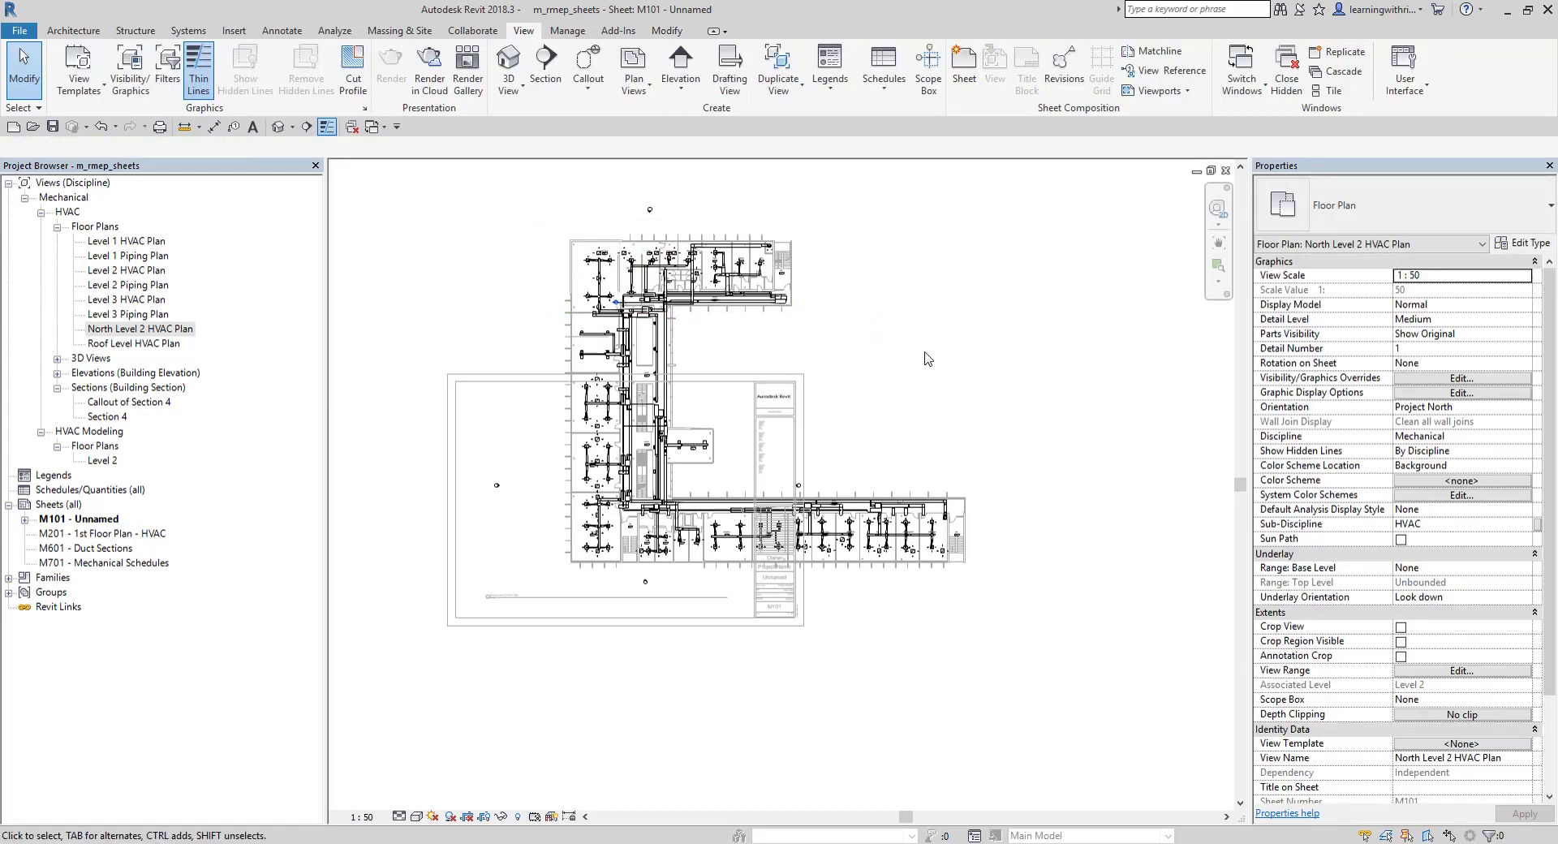
Step: Show the crop region of the active North Level 2 HVAC Plan and resize all four sides closely around the building's north wing
click(484, 816)
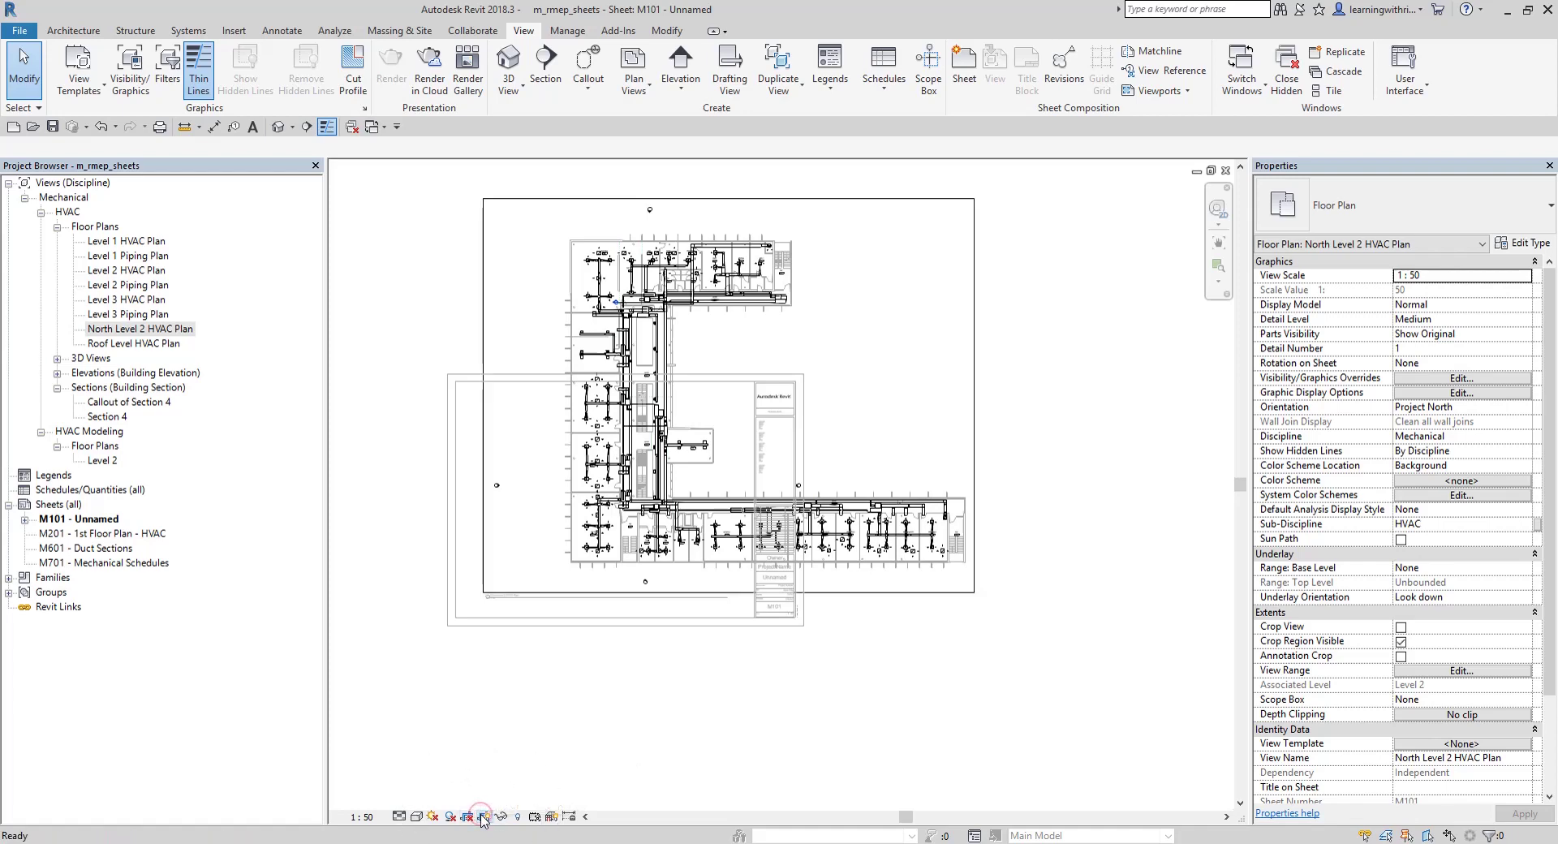
click(899, 202)
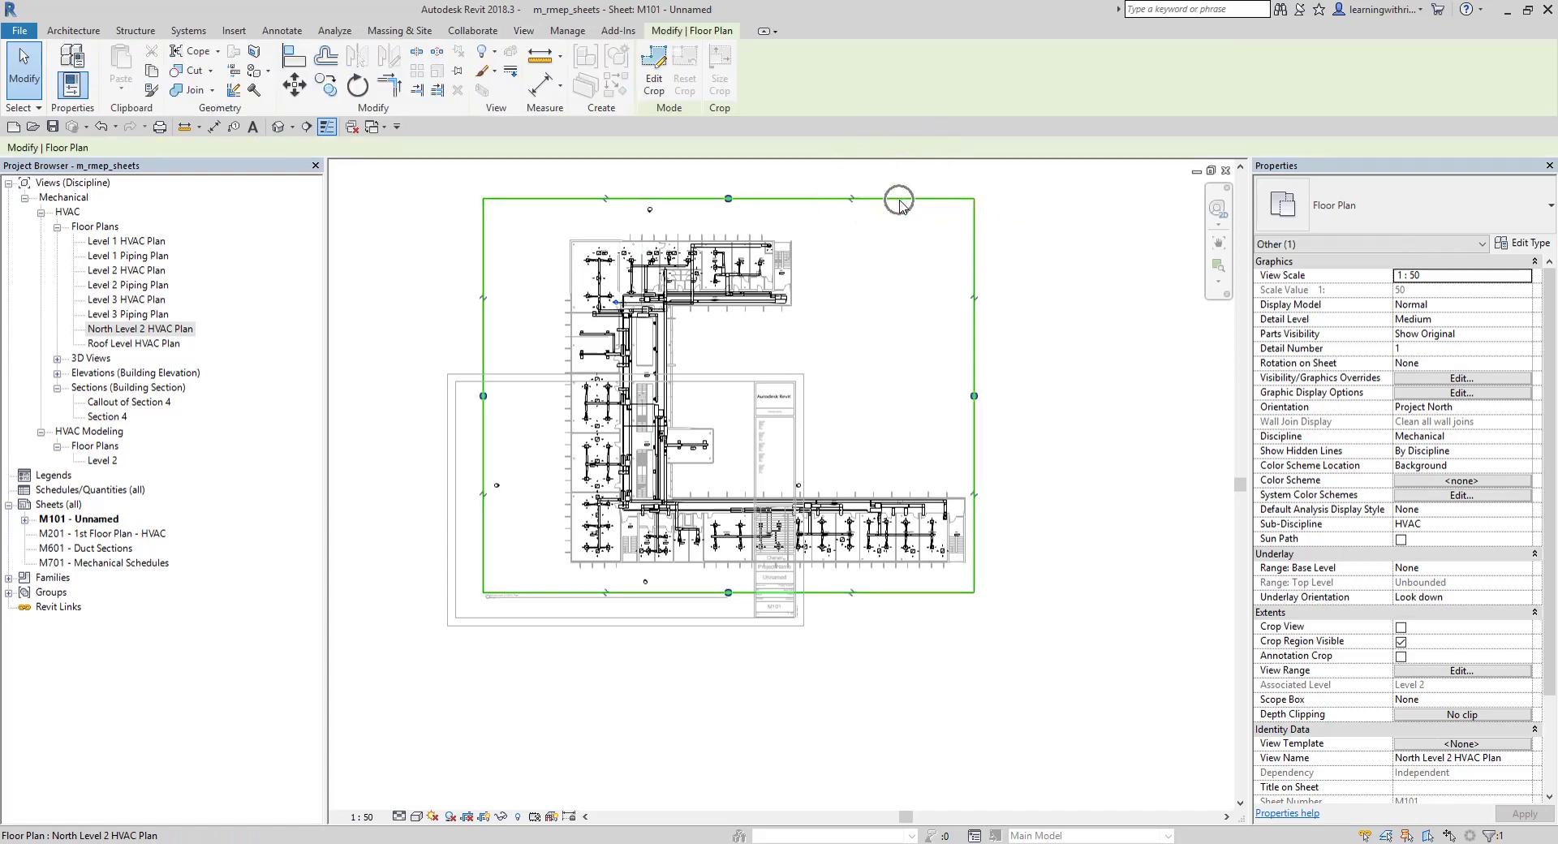
drag(727, 592, 734, 328)
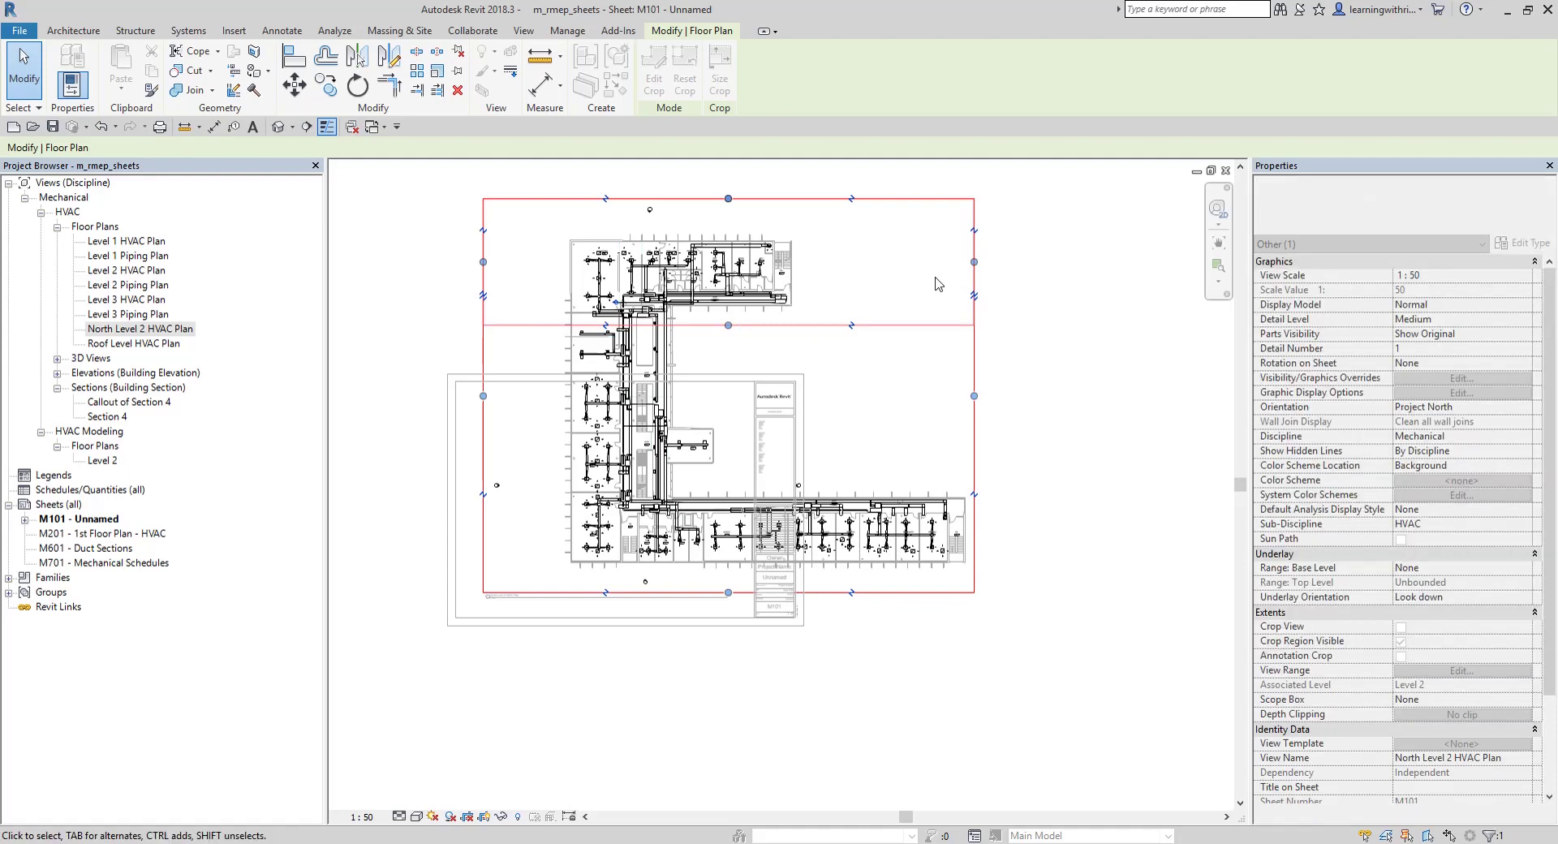
drag(976, 270, 804, 269)
drag(484, 277, 560, 270)
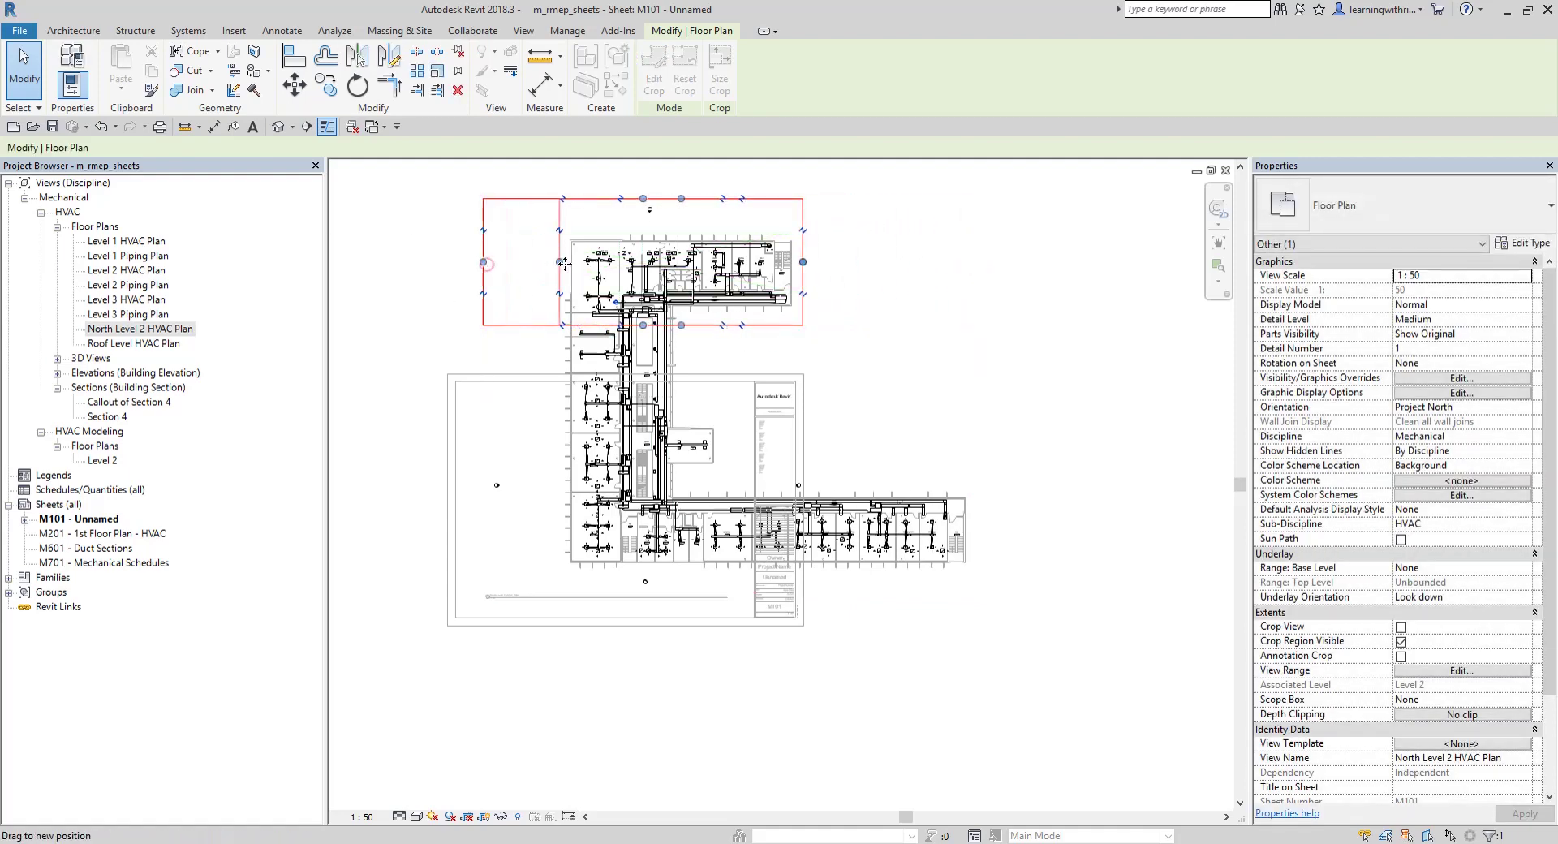
drag(681, 198, 682, 230)
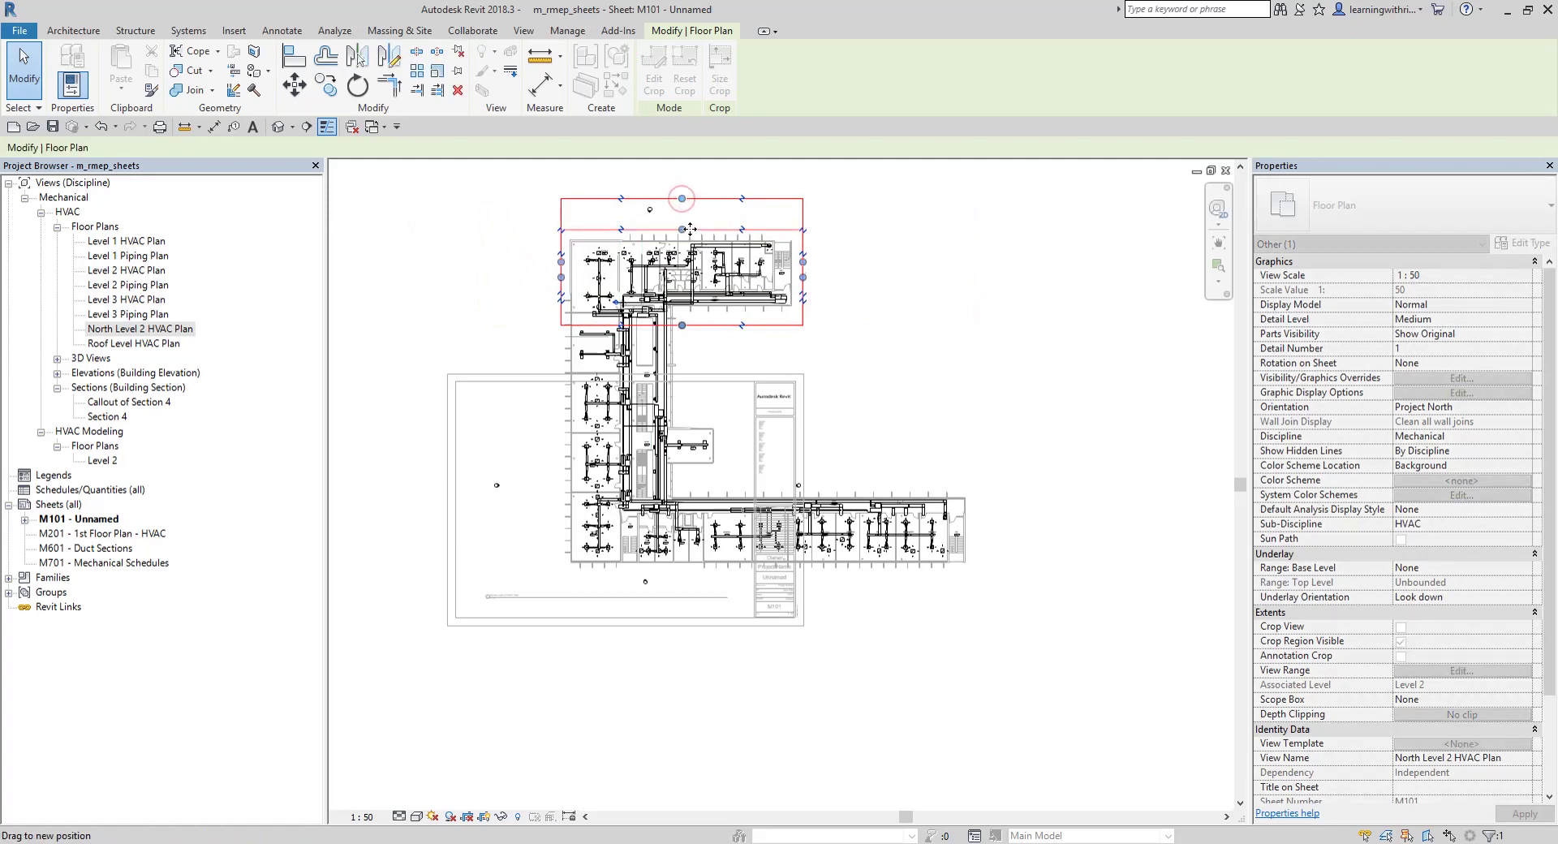
click(885, 314)
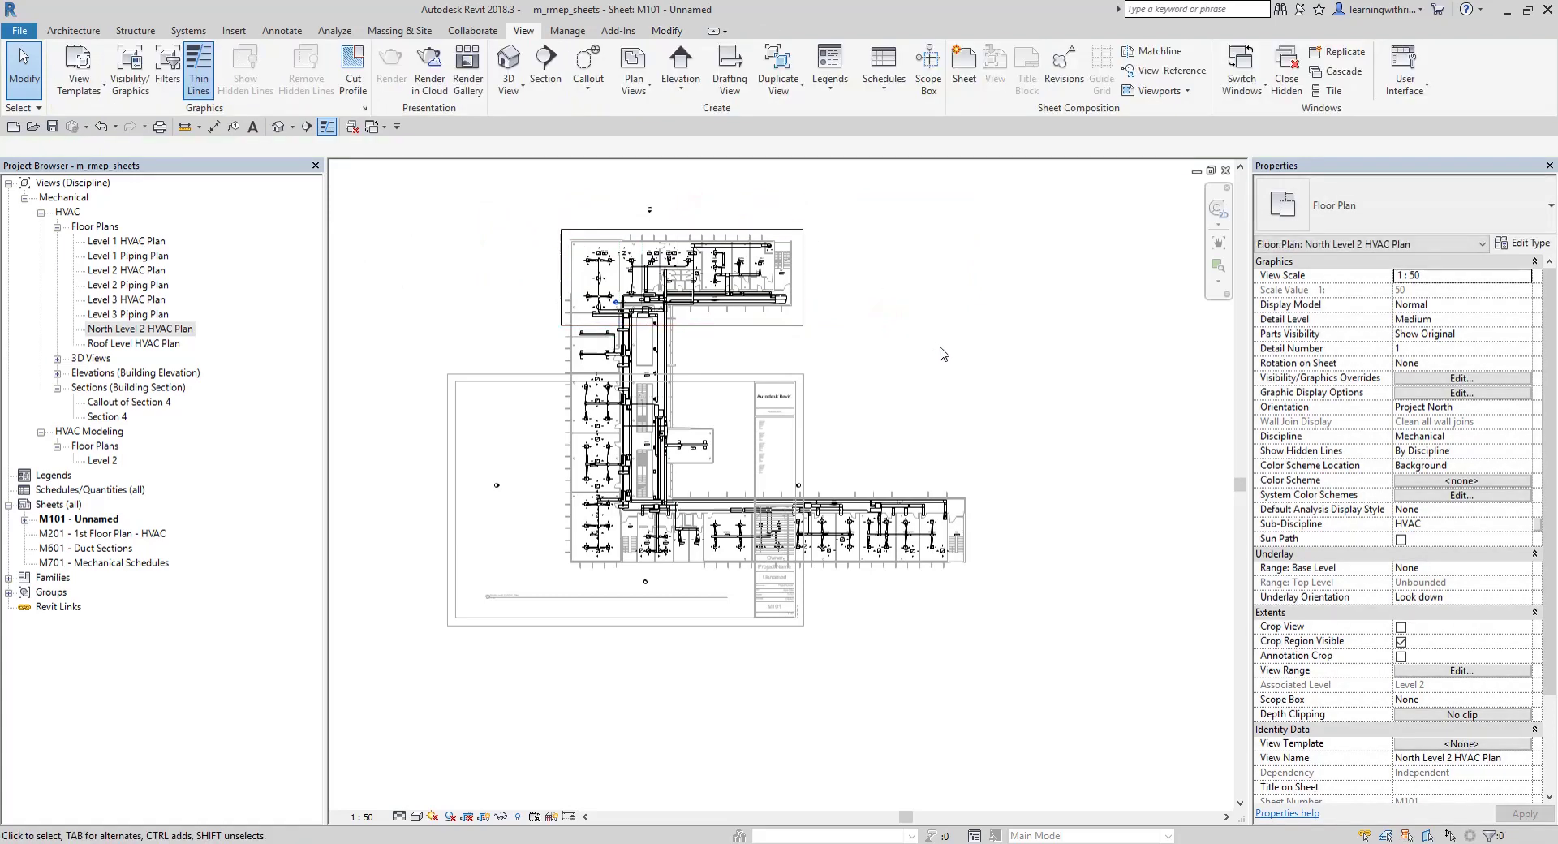
Step: Enable Annotation Crop and Crop View for the North Level 2 HVAC Plan and apply the changes
click(1298, 165)
click(1401, 657)
click(1401, 657)
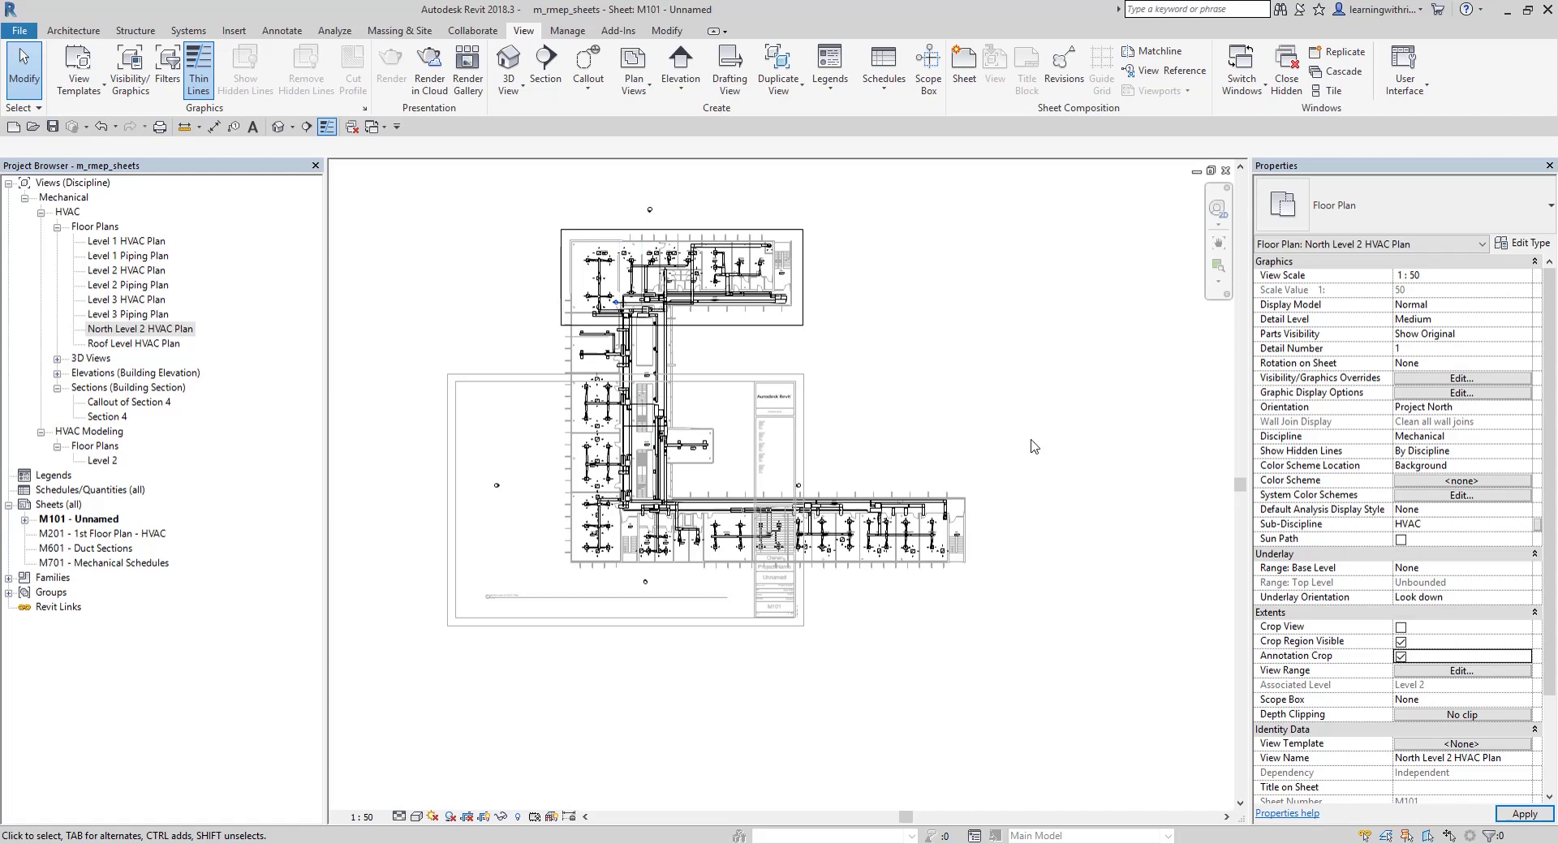
click(874, 300)
click(1401, 657)
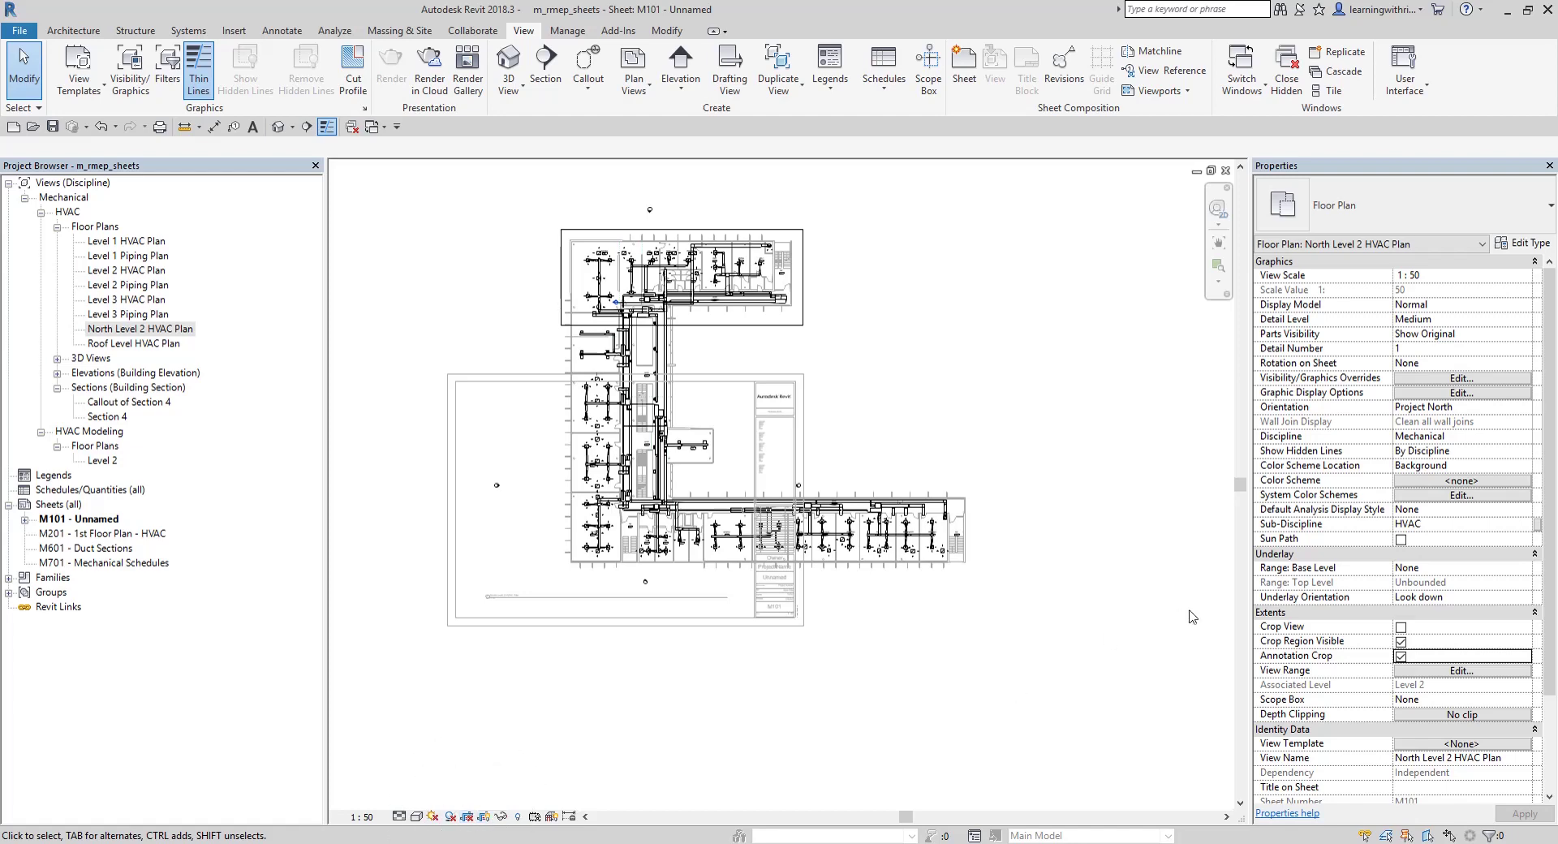
click(1401, 627)
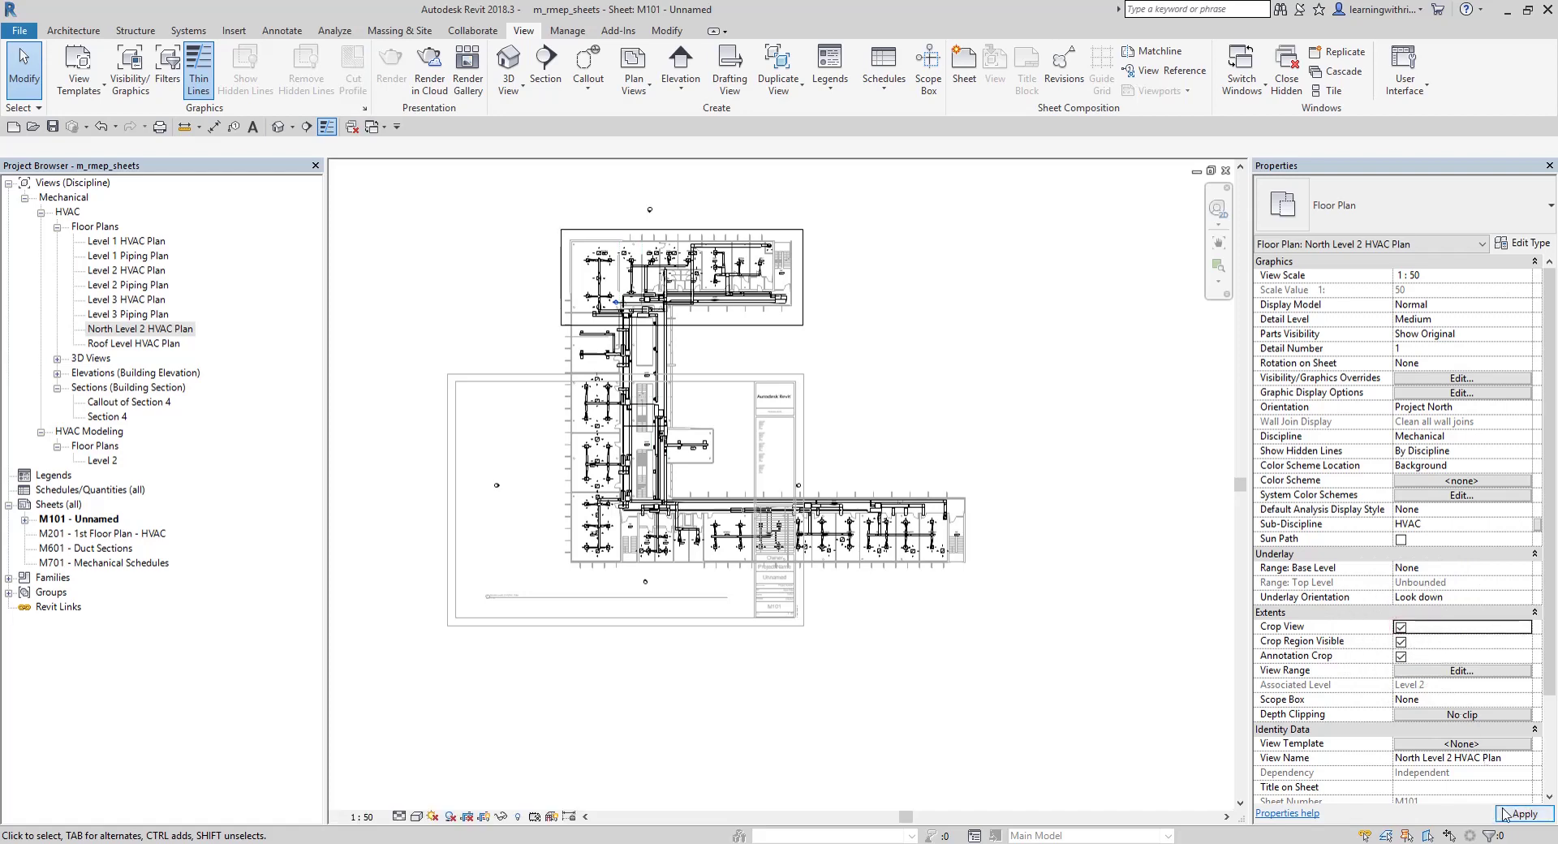
click(1511, 813)
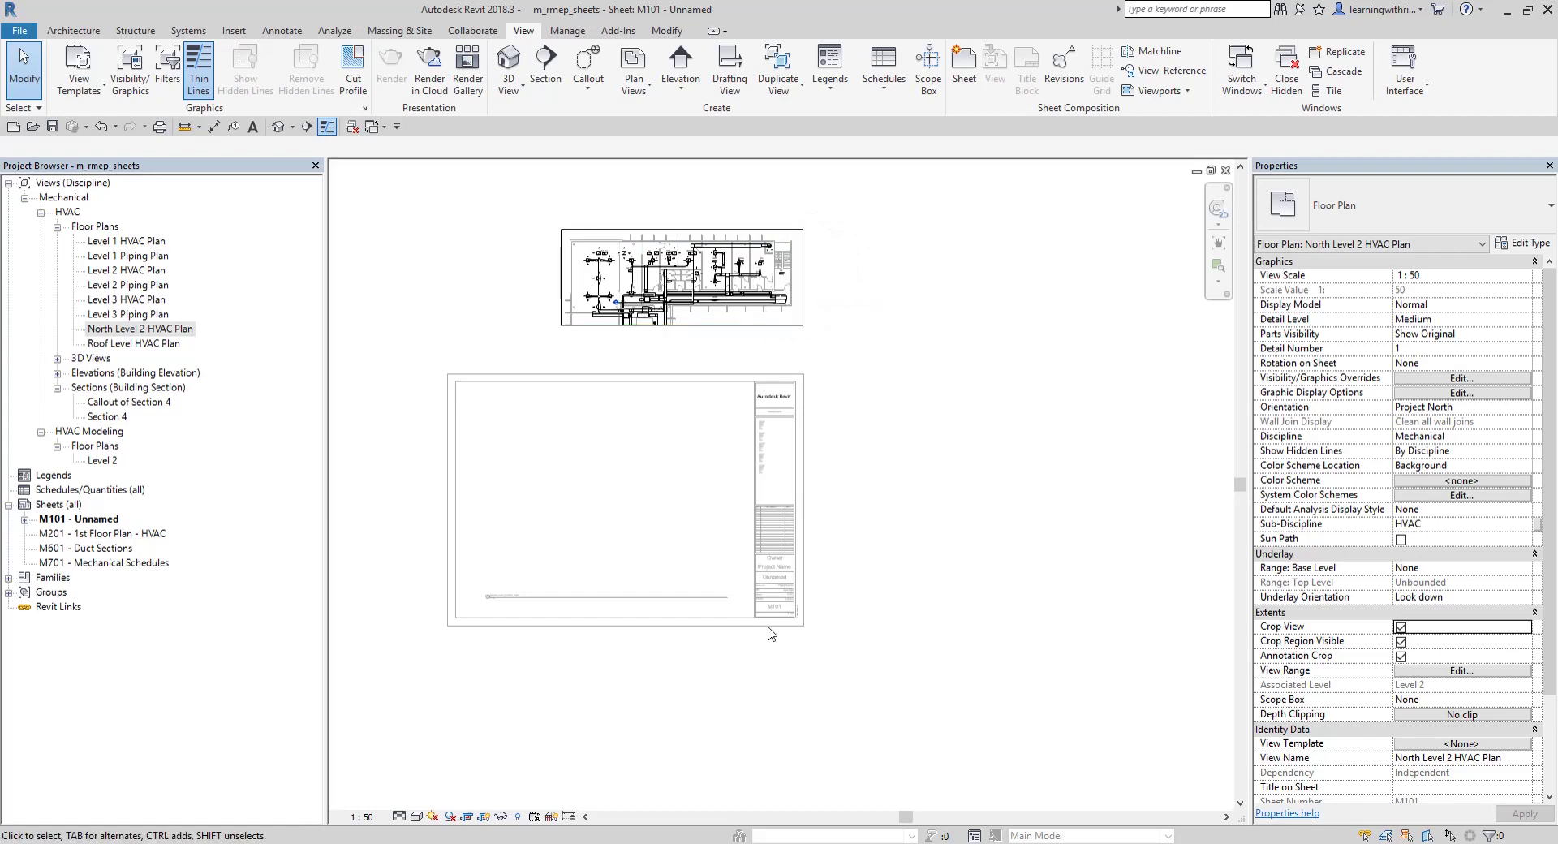
Step: Hide the crop region of the North Level 2 HVAC Plan and deactivate the view to return to the sheet
click(488, 816)
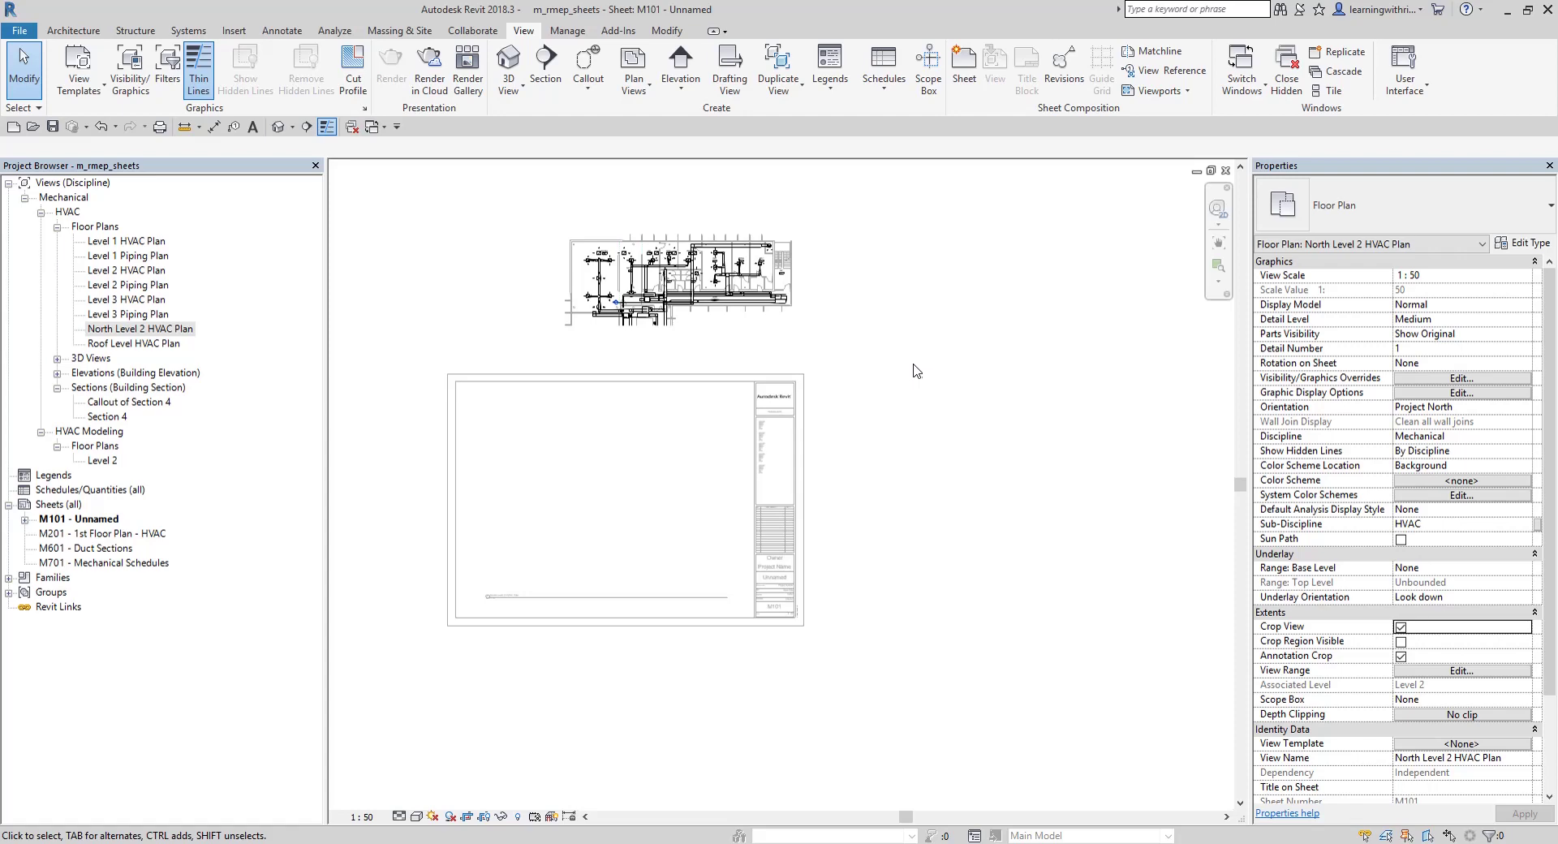
right_click(854, 370)
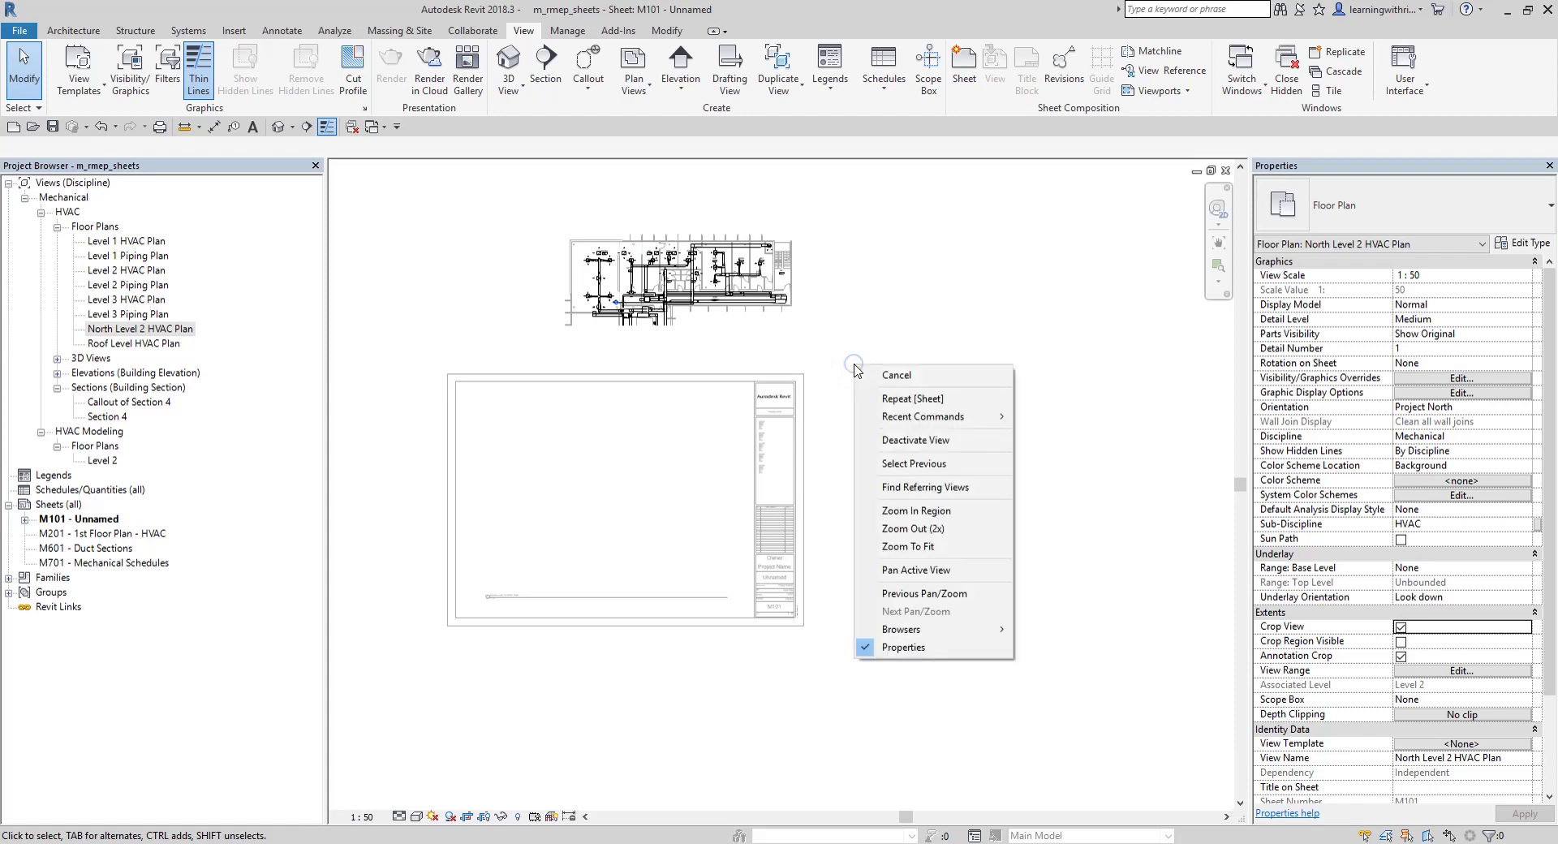
click(916, 442)
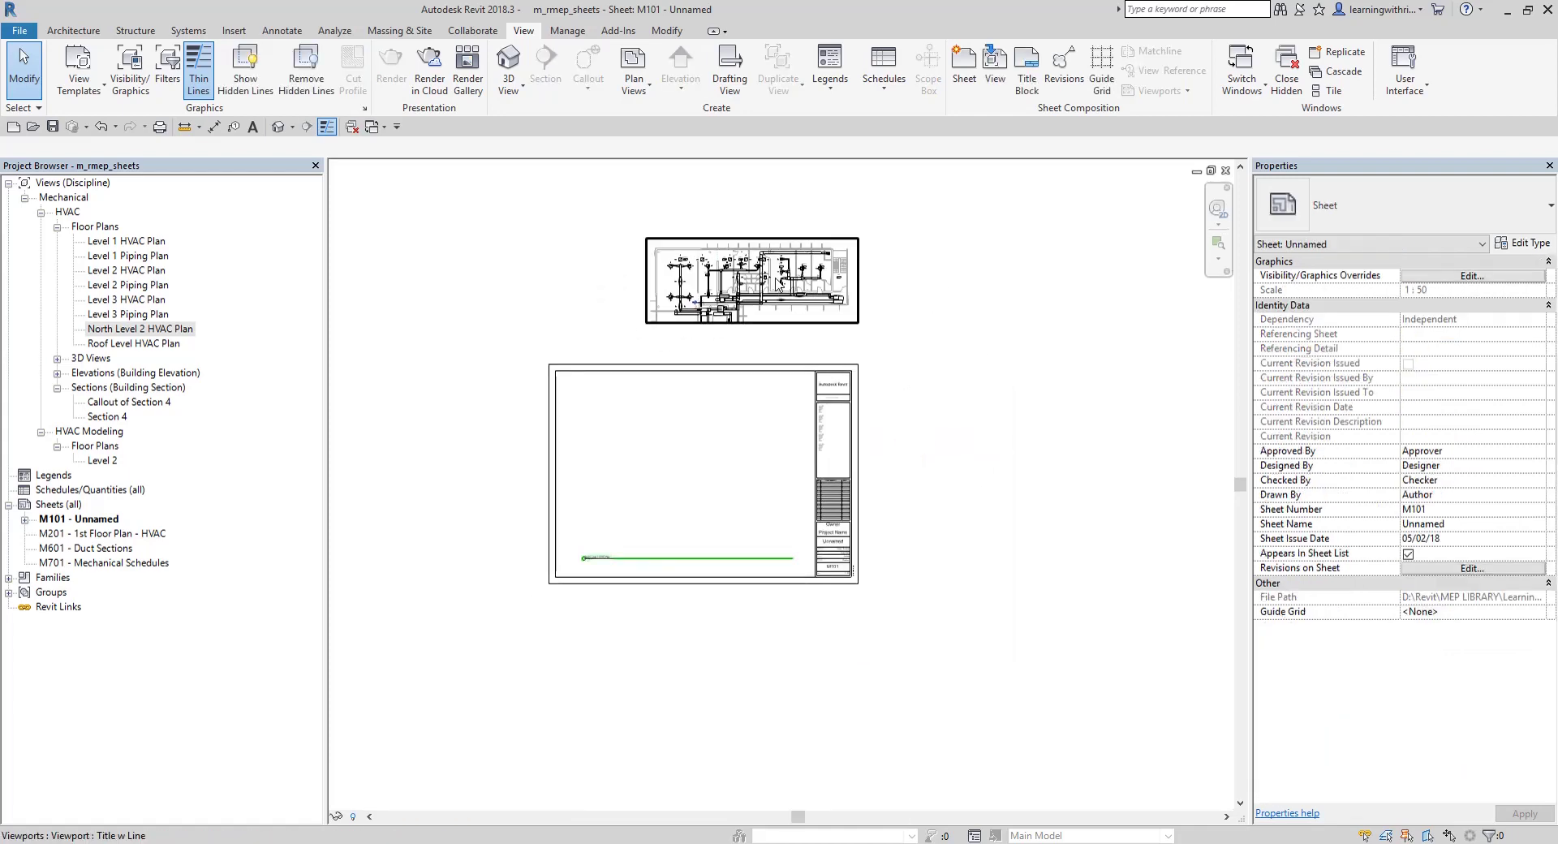
Step: Move the cropped north wing viewport from above the title block into the middle of sheet M101's drawing area
click(777, 283)
drag(743, 289, 690, 453)
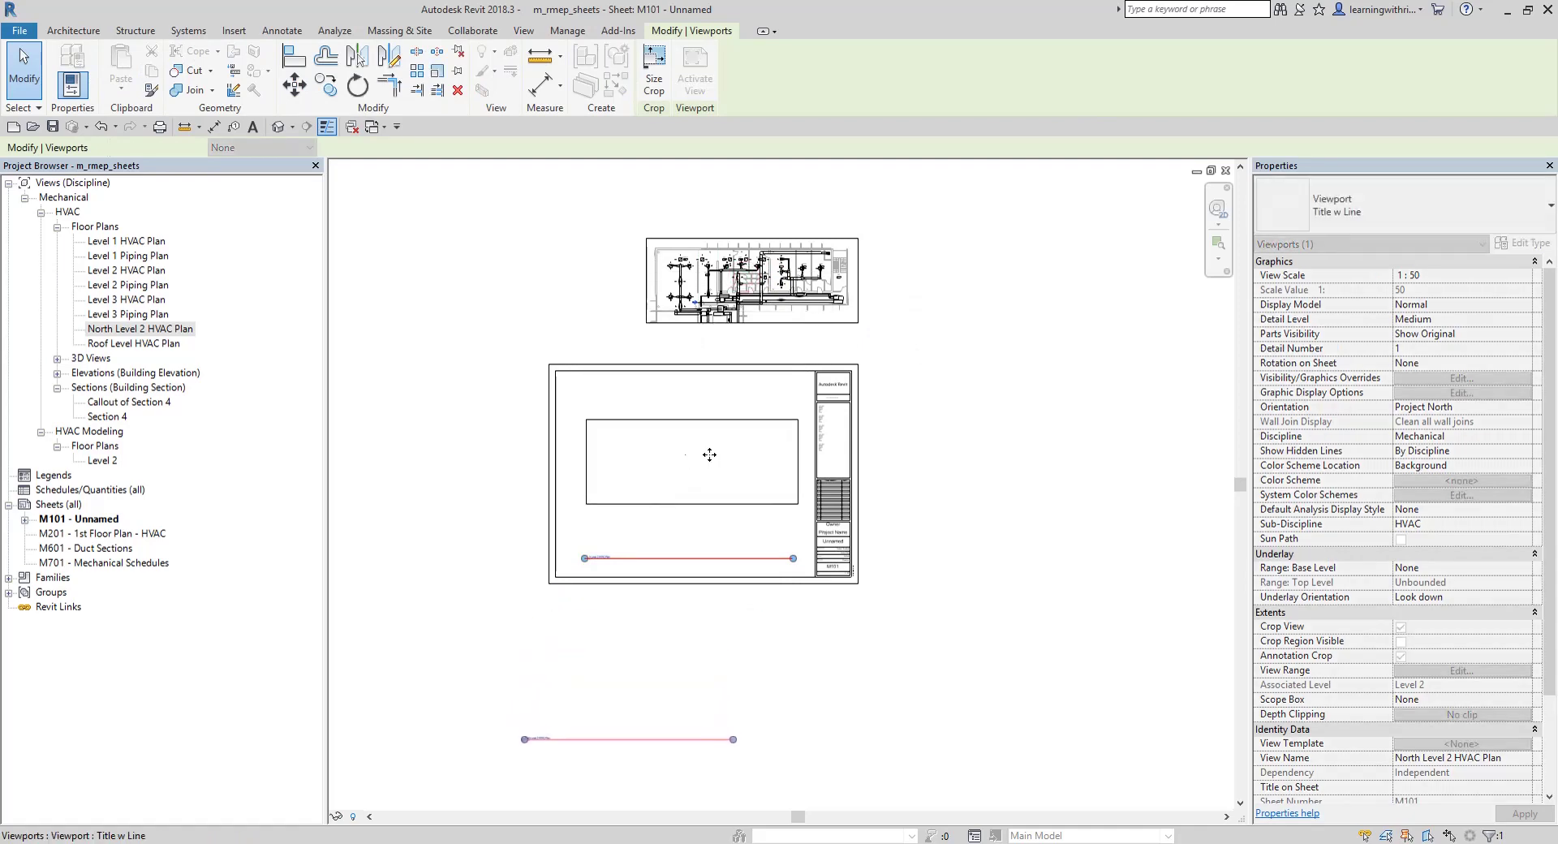
click(1010, 455)
middle_drag(1001, 452, 1012, 340)
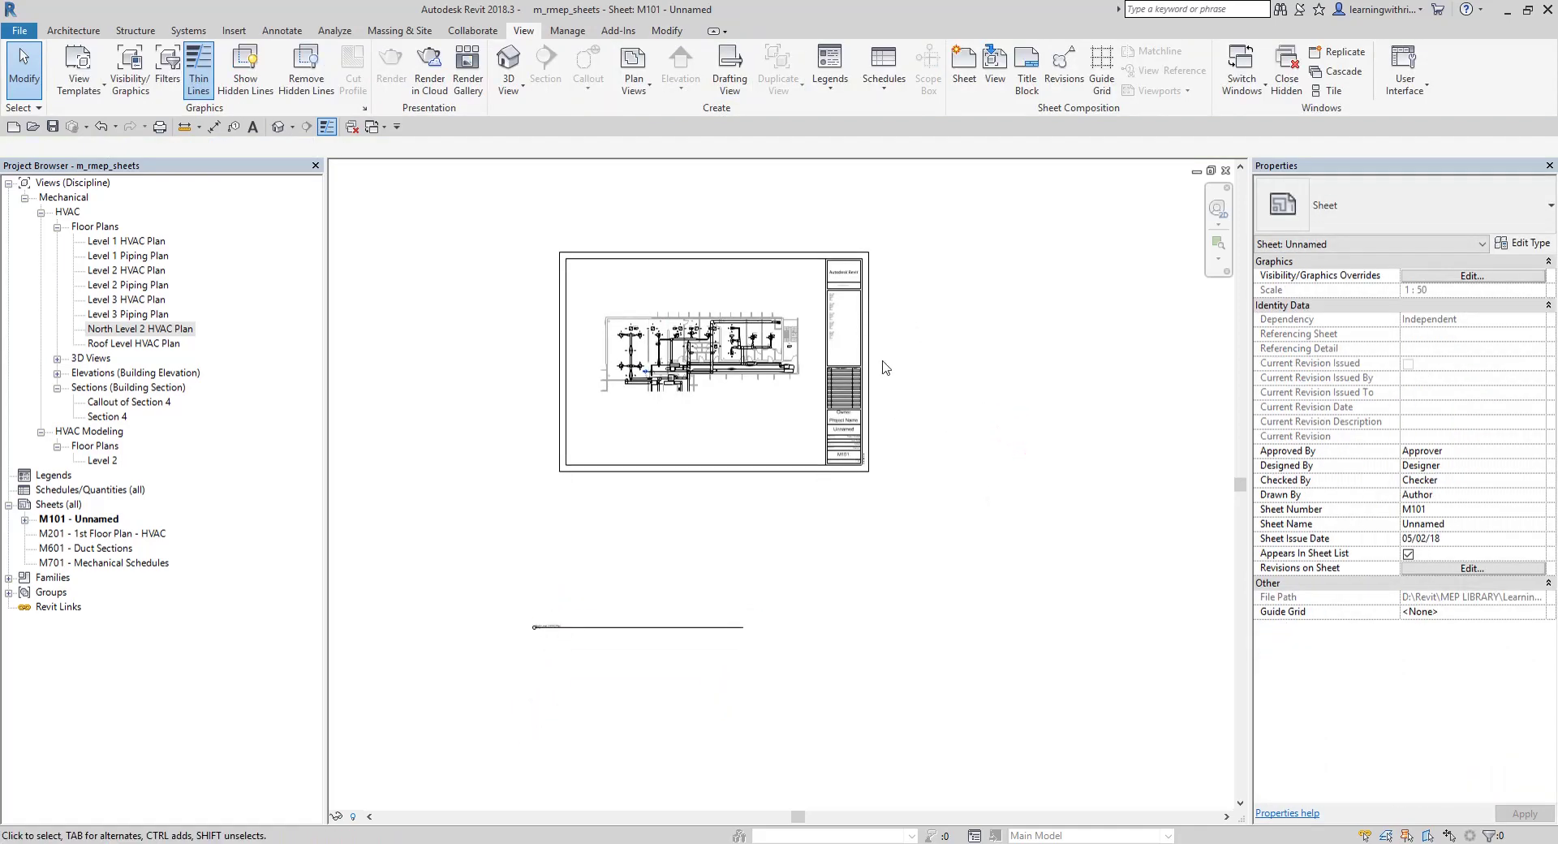
scroll(983, 408, up, 1)
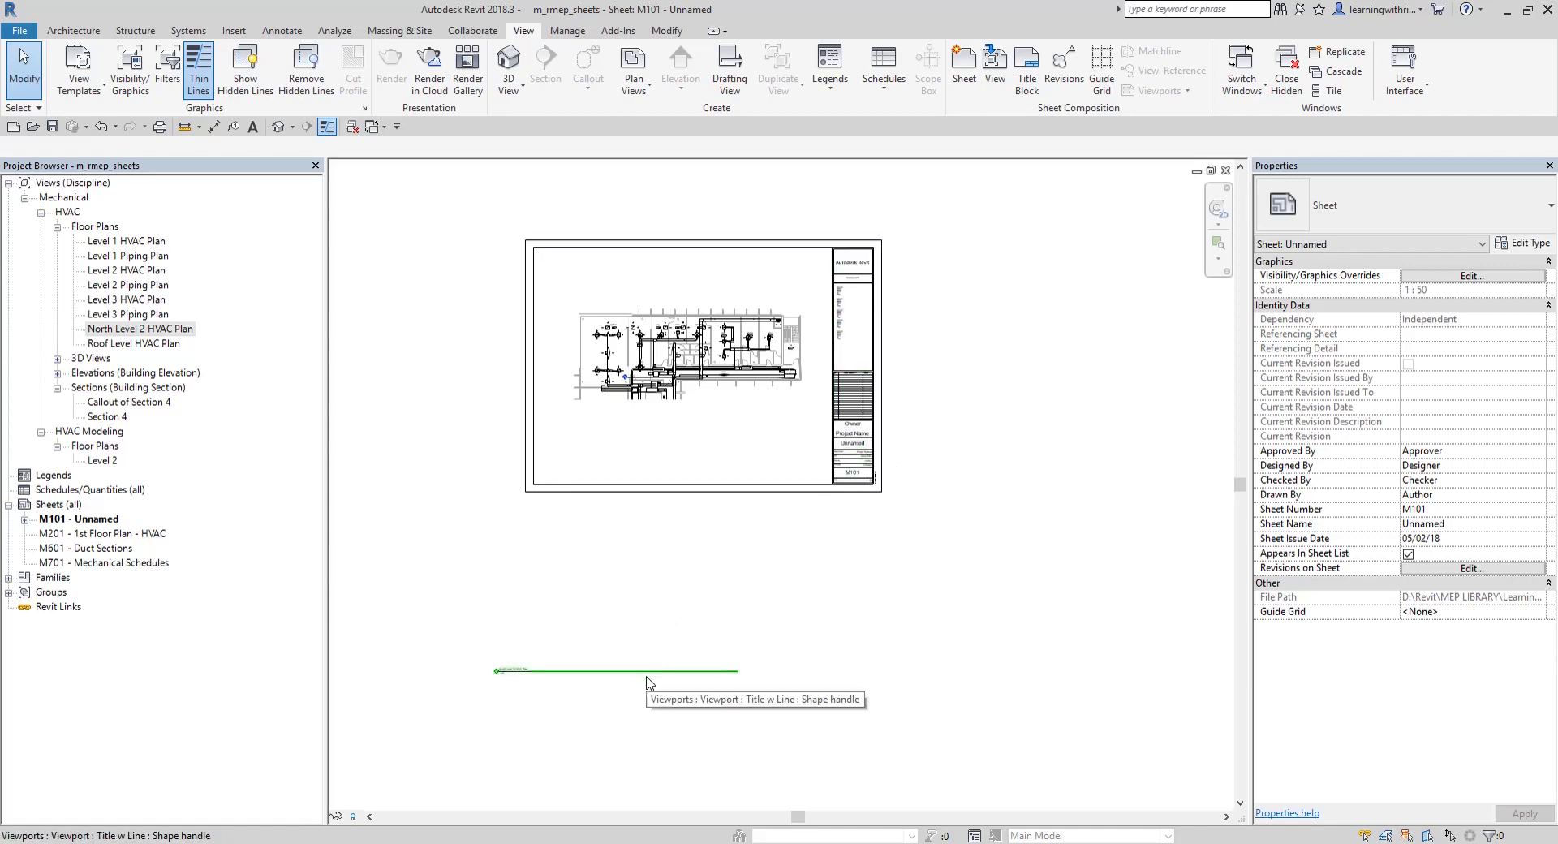
key(ctrl)
key(ctrl)
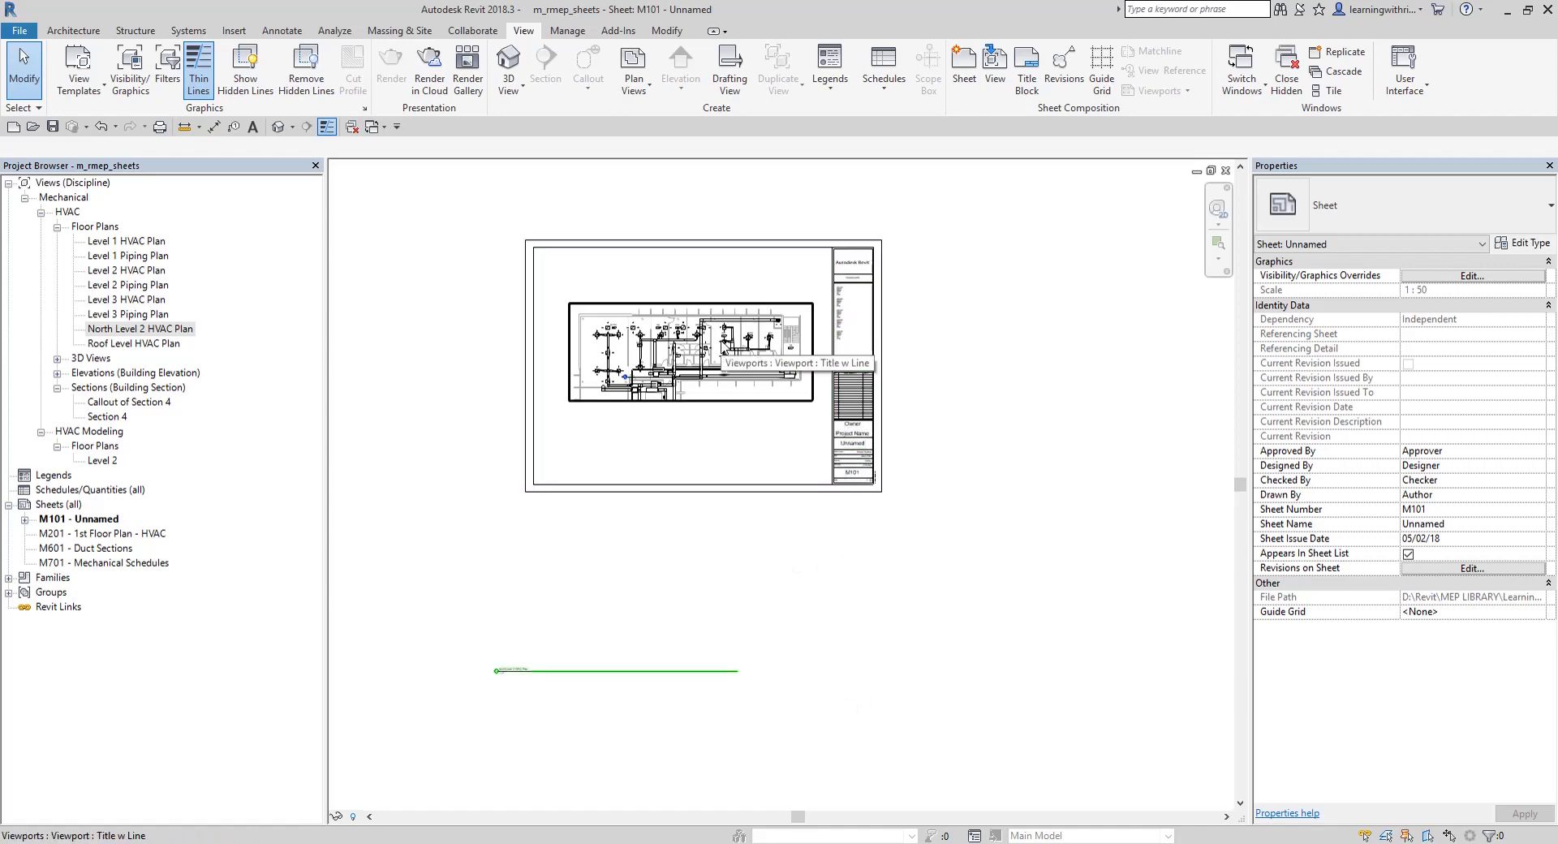
click(725, 342)
drag(777, 347, 665, 361)
key(Escape)
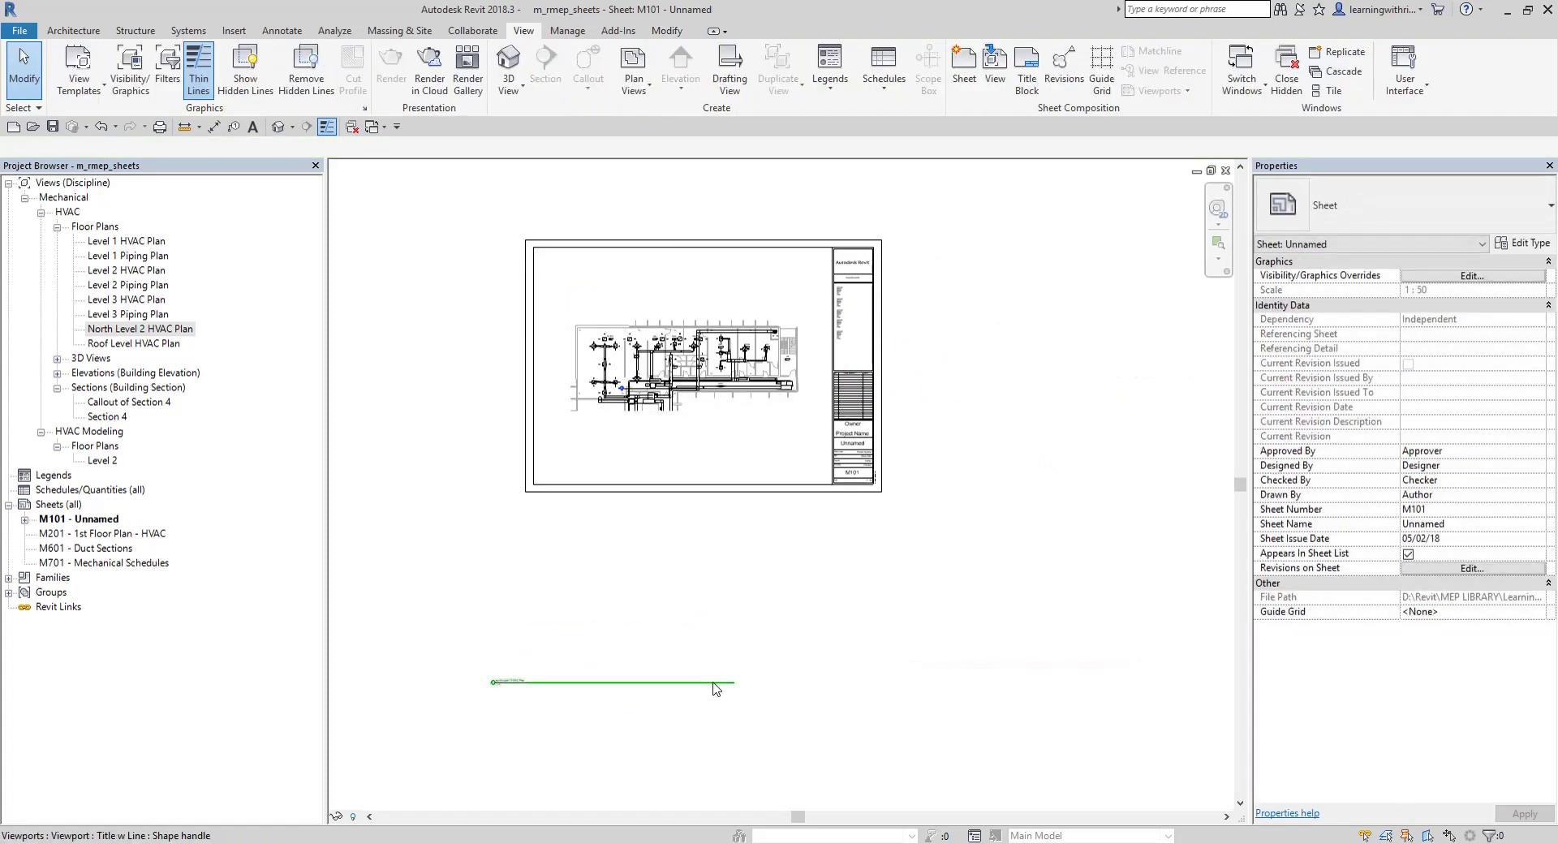
Step: Move the viewport's title with its line from below the sheet to just beneath the north wing plan
click(600, 686)
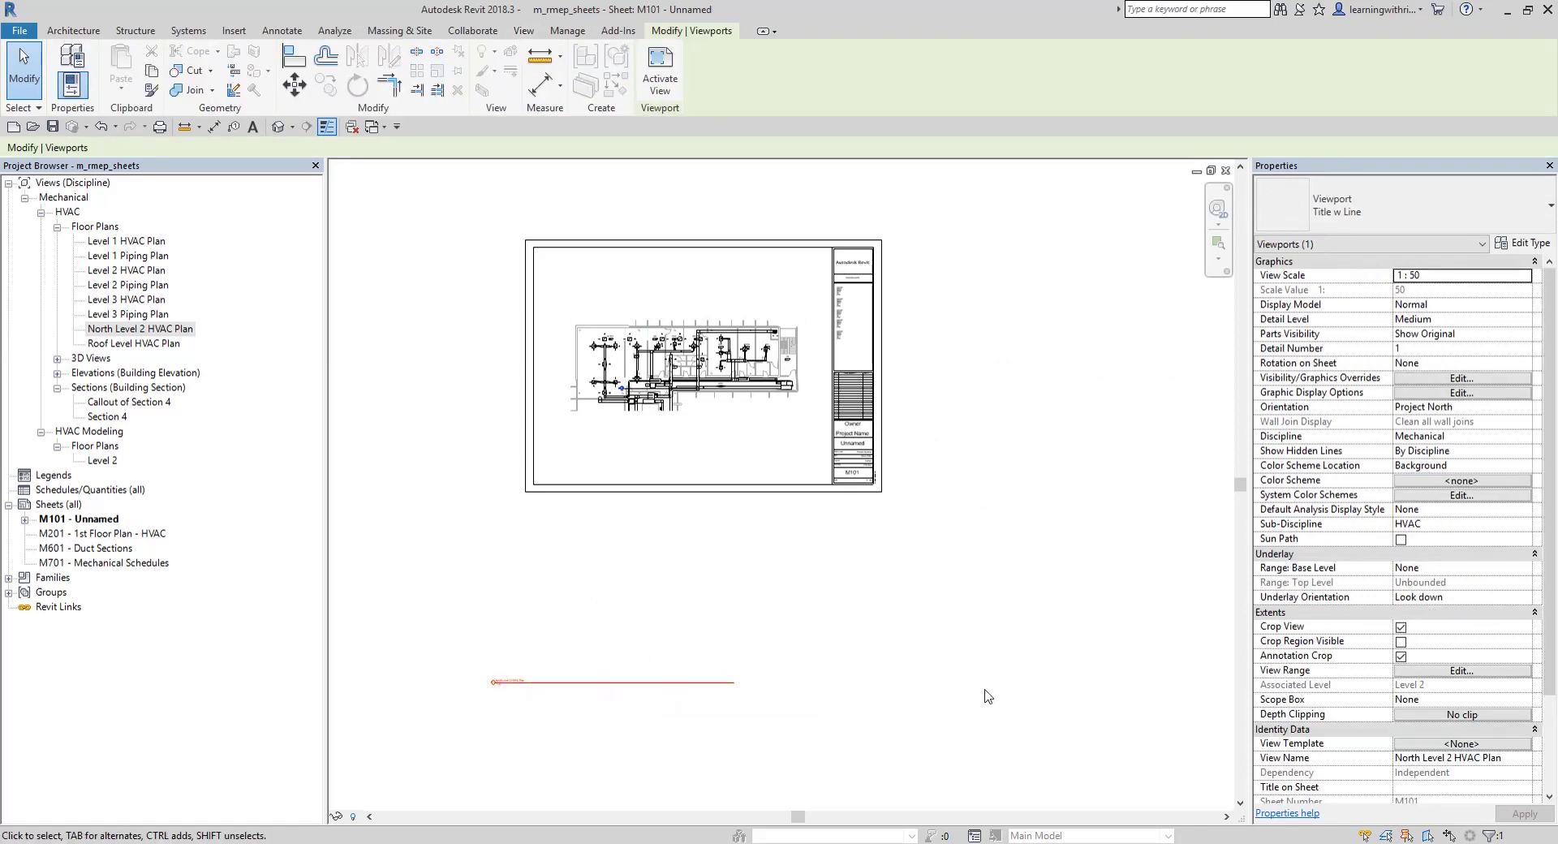
drag(633, 681, 711, 434)
click(983, 388)
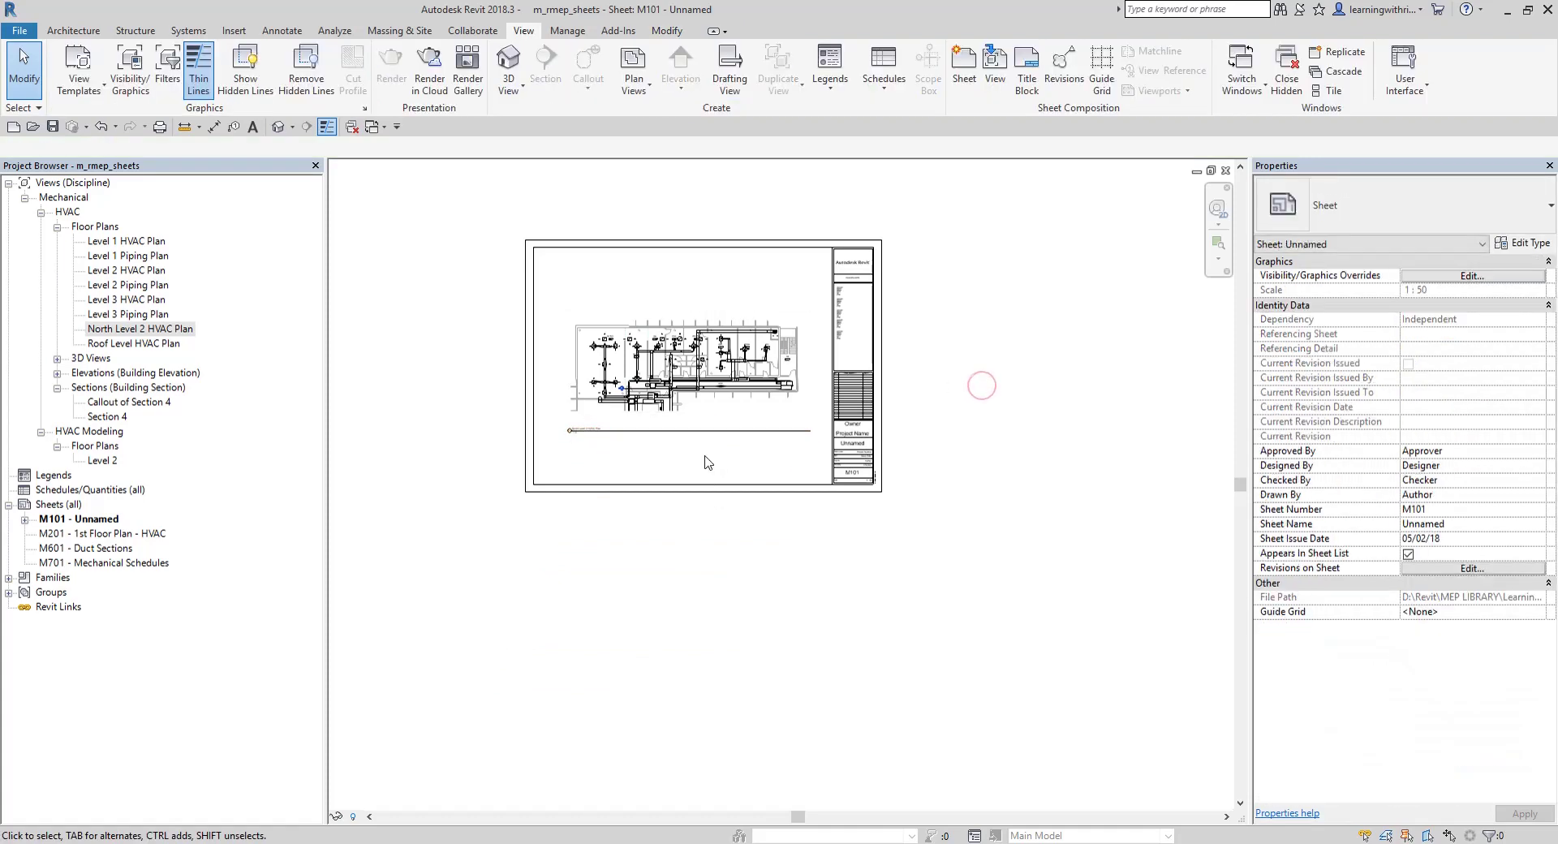
scroll(598, 417, up, 3)
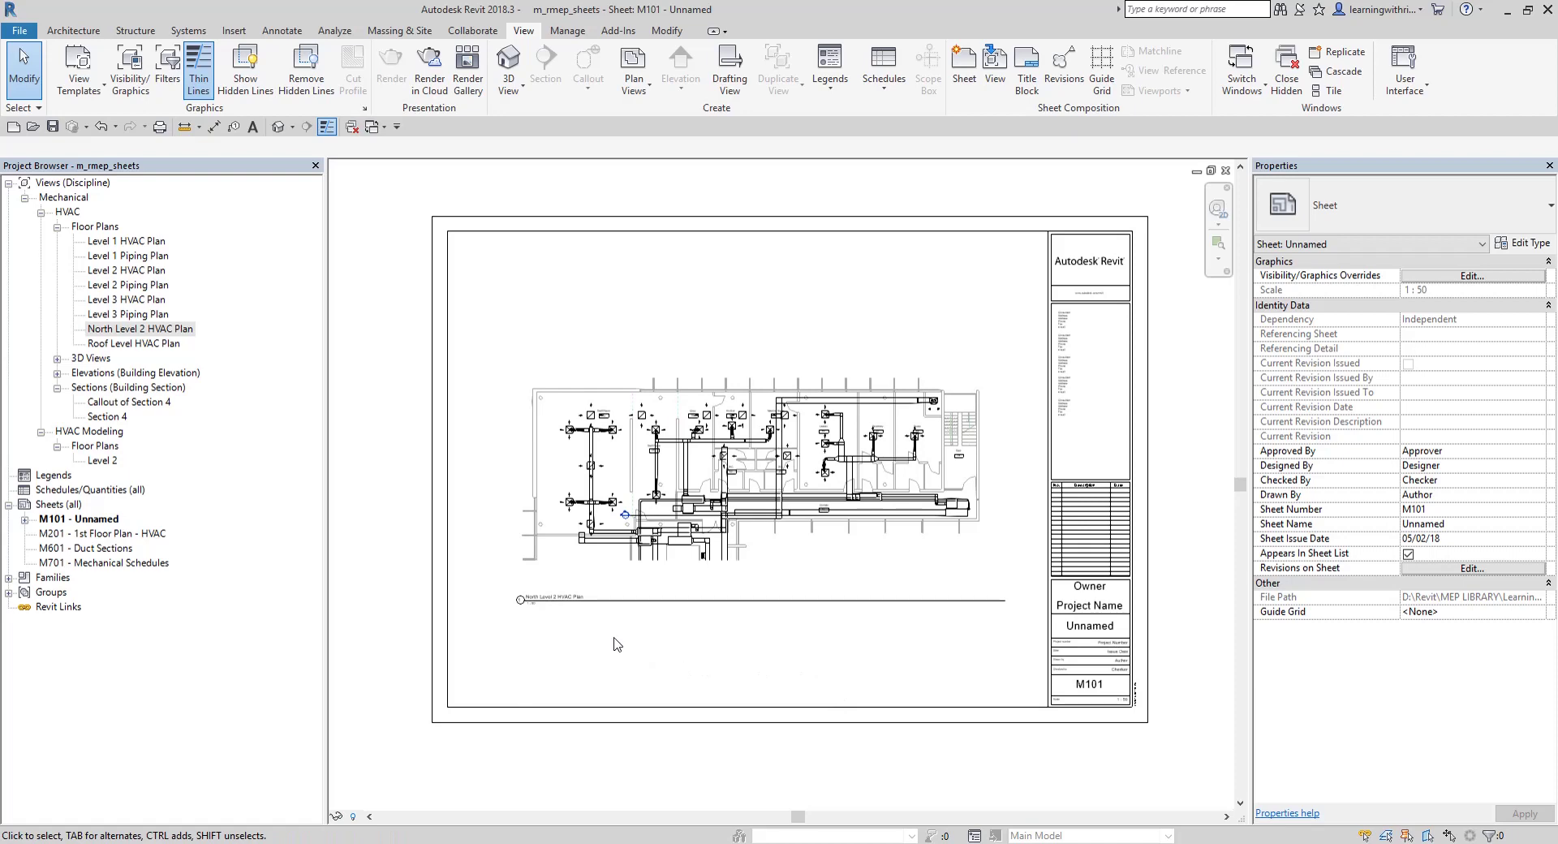
Step: Select only the viewport title and move it down past the lower border of the sheet
click(621, 608)
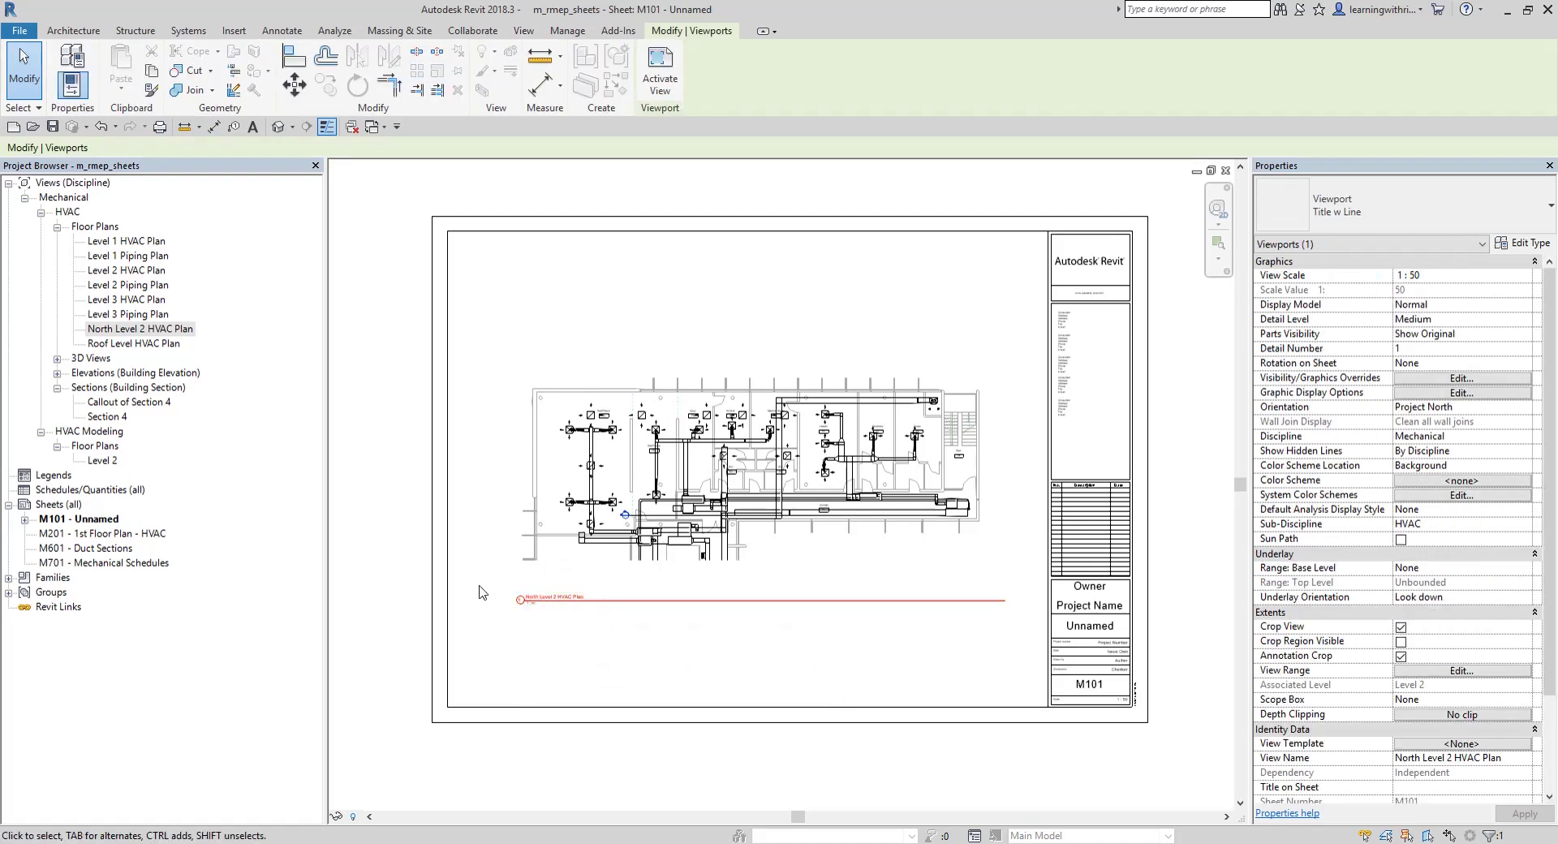
click(391, 526)
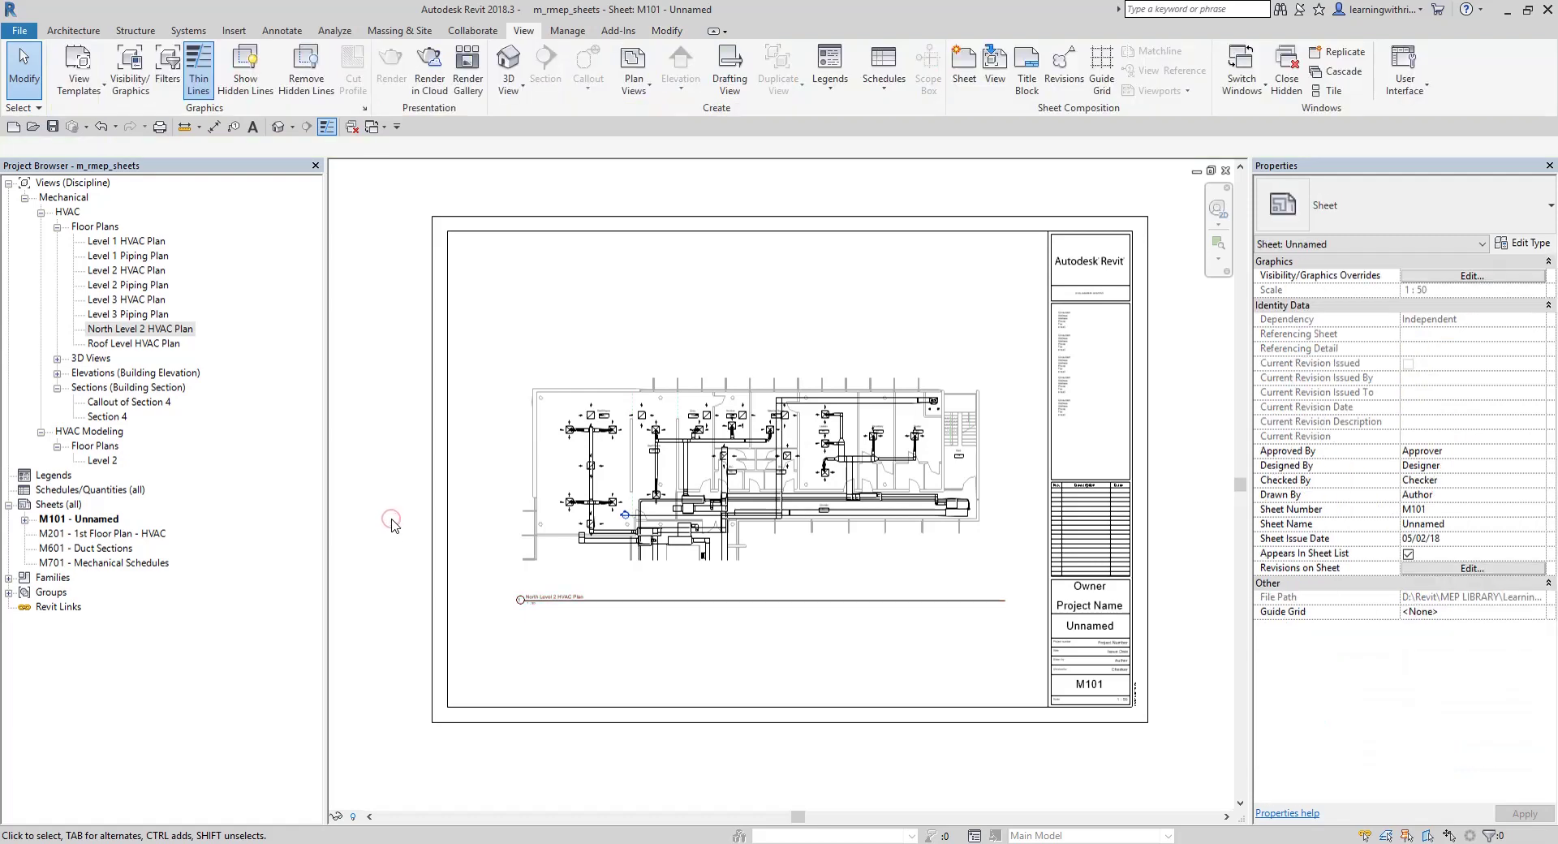
scroll(665, 560, down, 1)
click(718, 598)
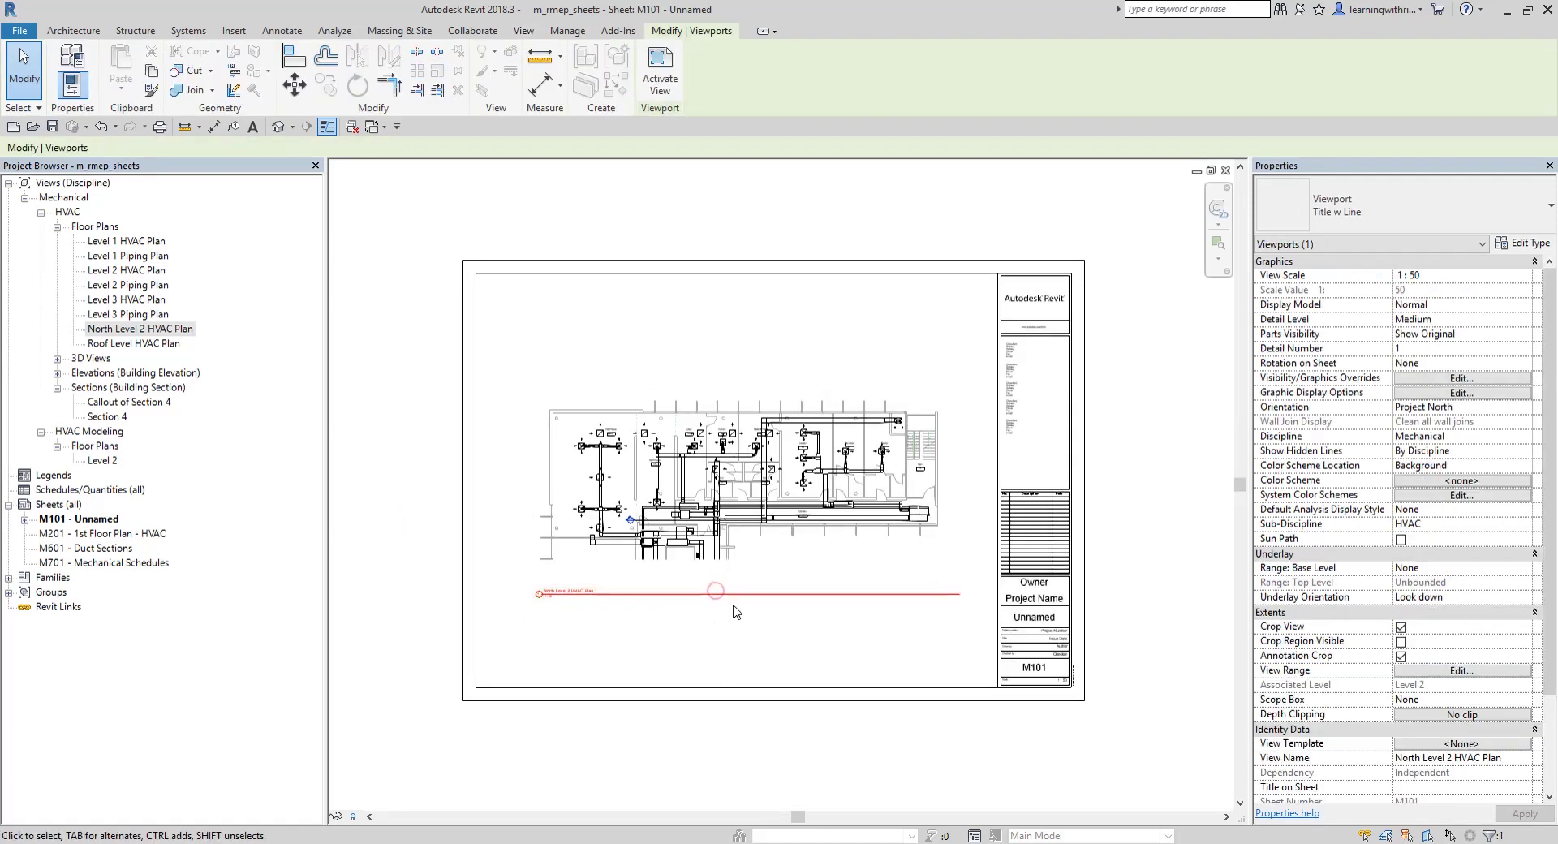
drag(718, 598, 719, 784)
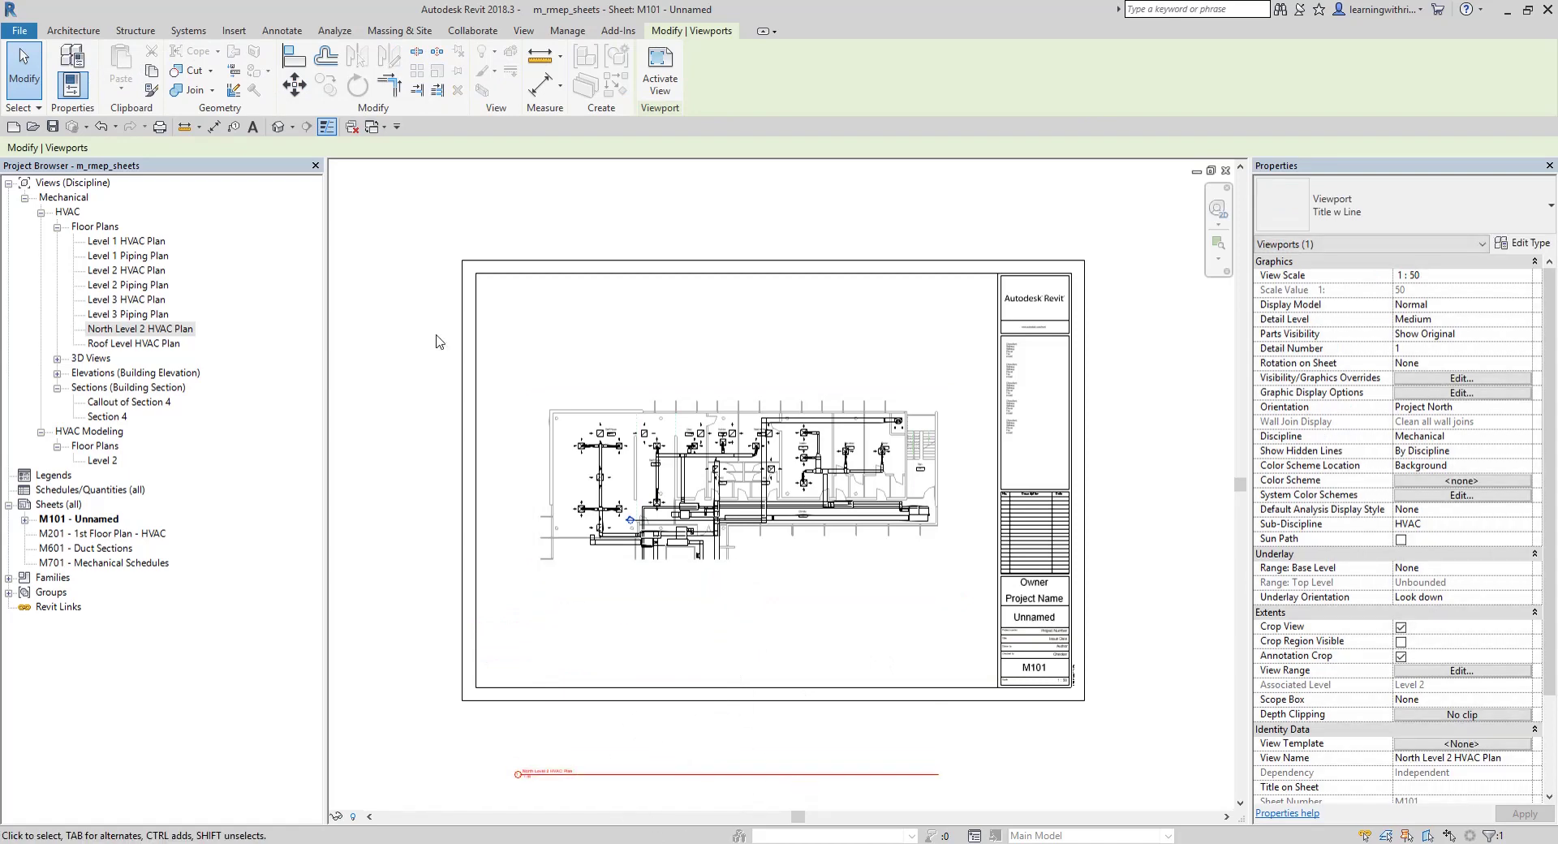
Step: Use the Move tool to shift the viewport title vertically back up to just beneath the north wing plan
click(295, 84)
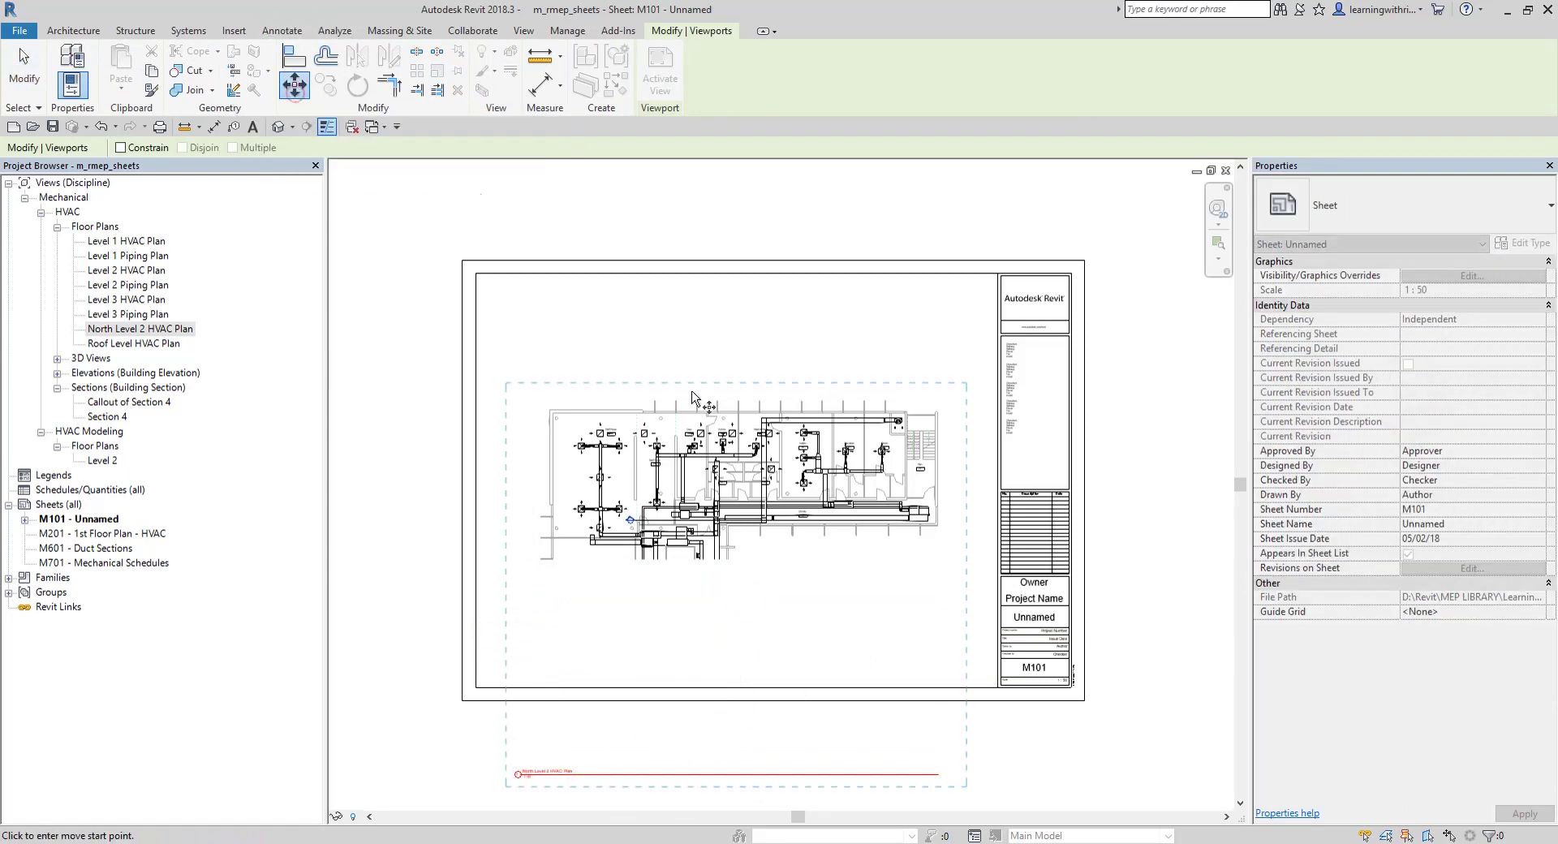
click(718, 776)
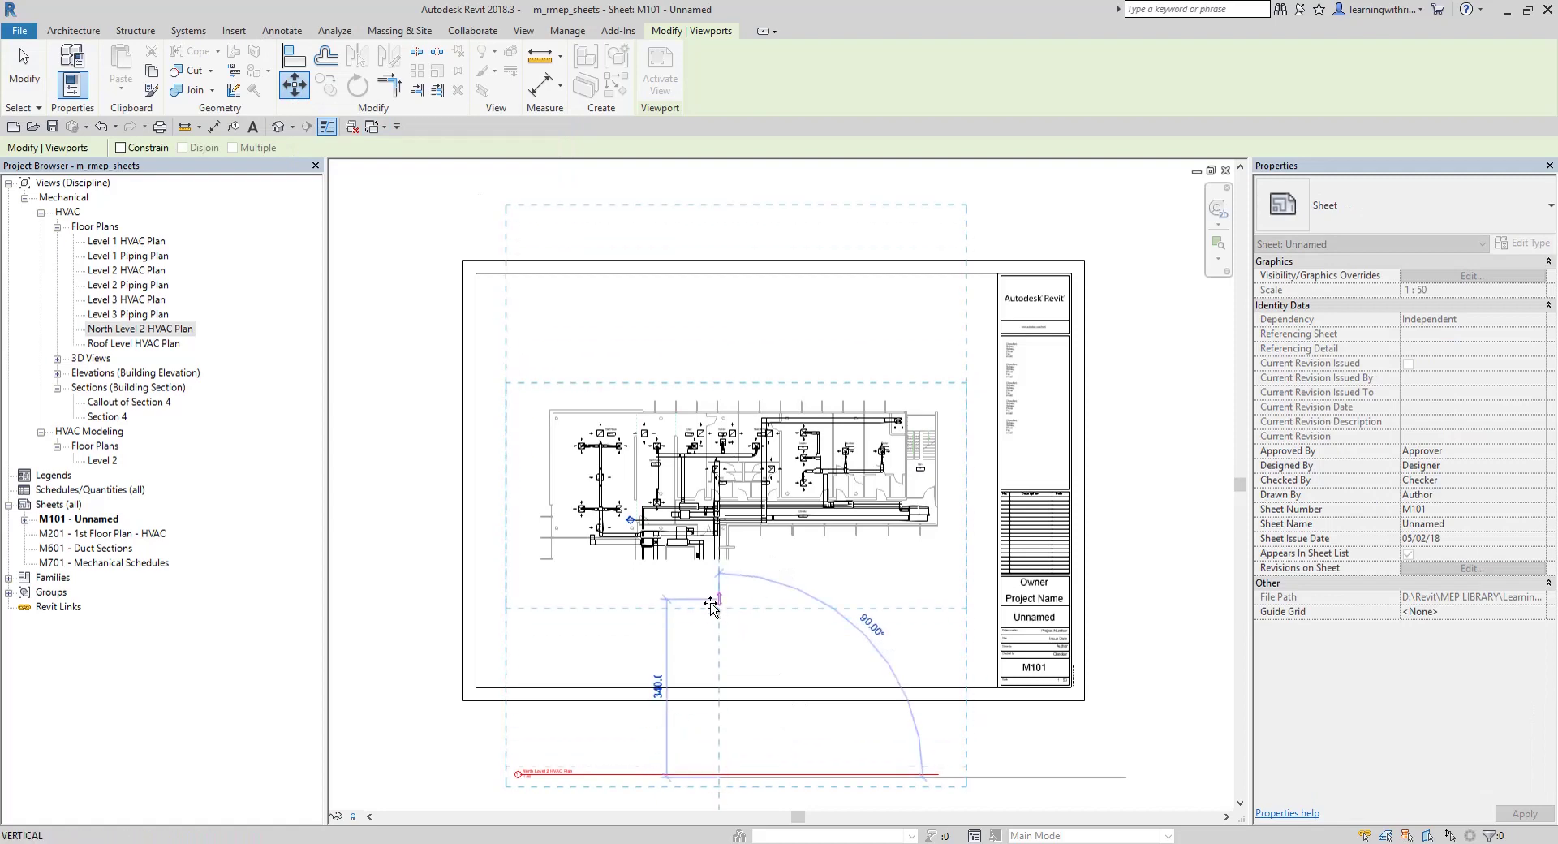
click(718, 596)
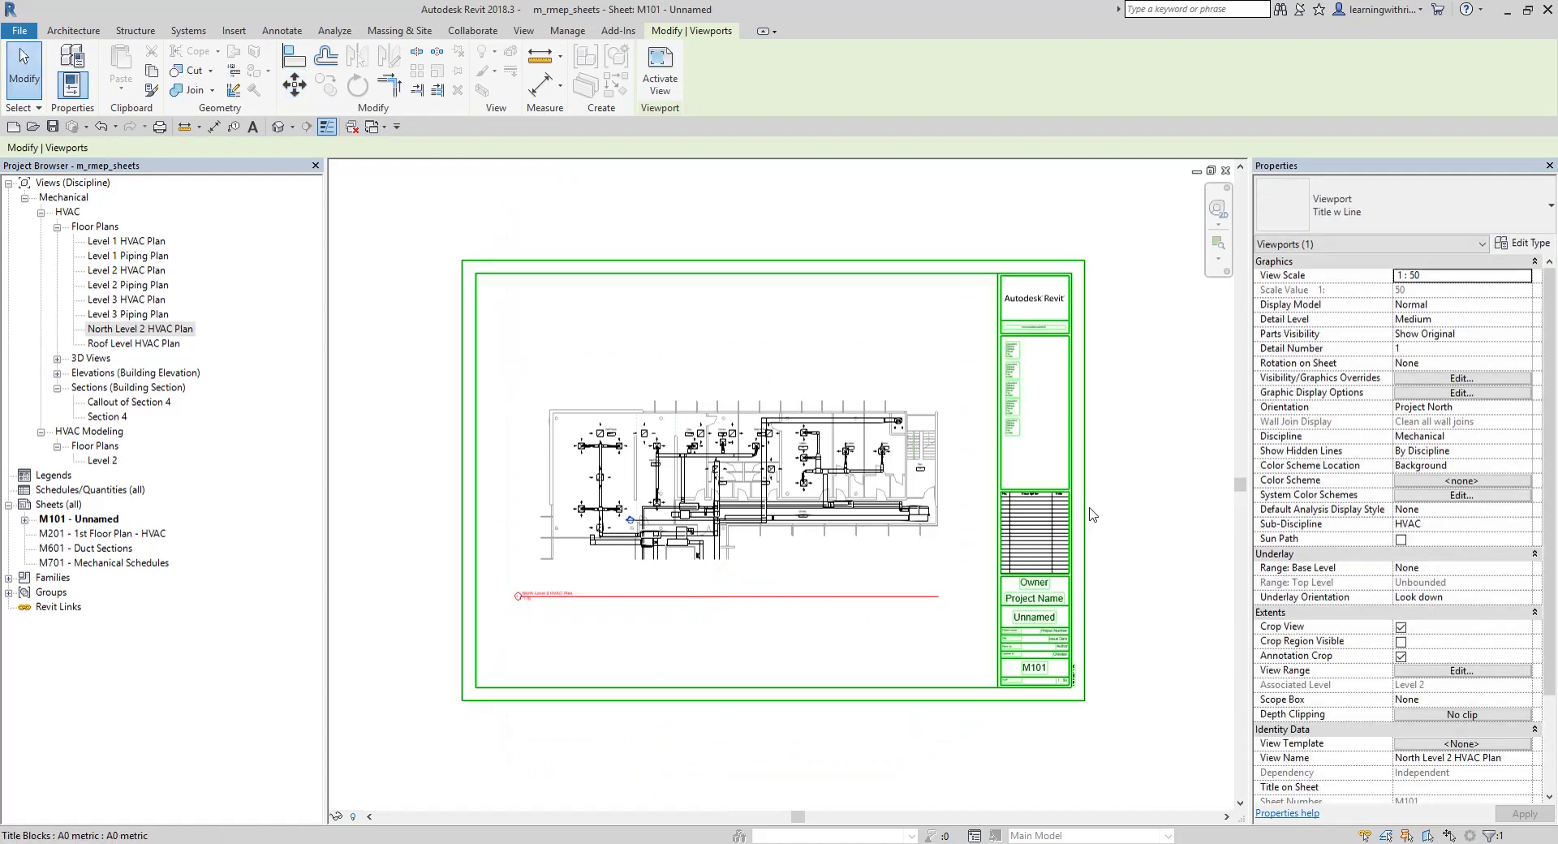
click(1166, 443)
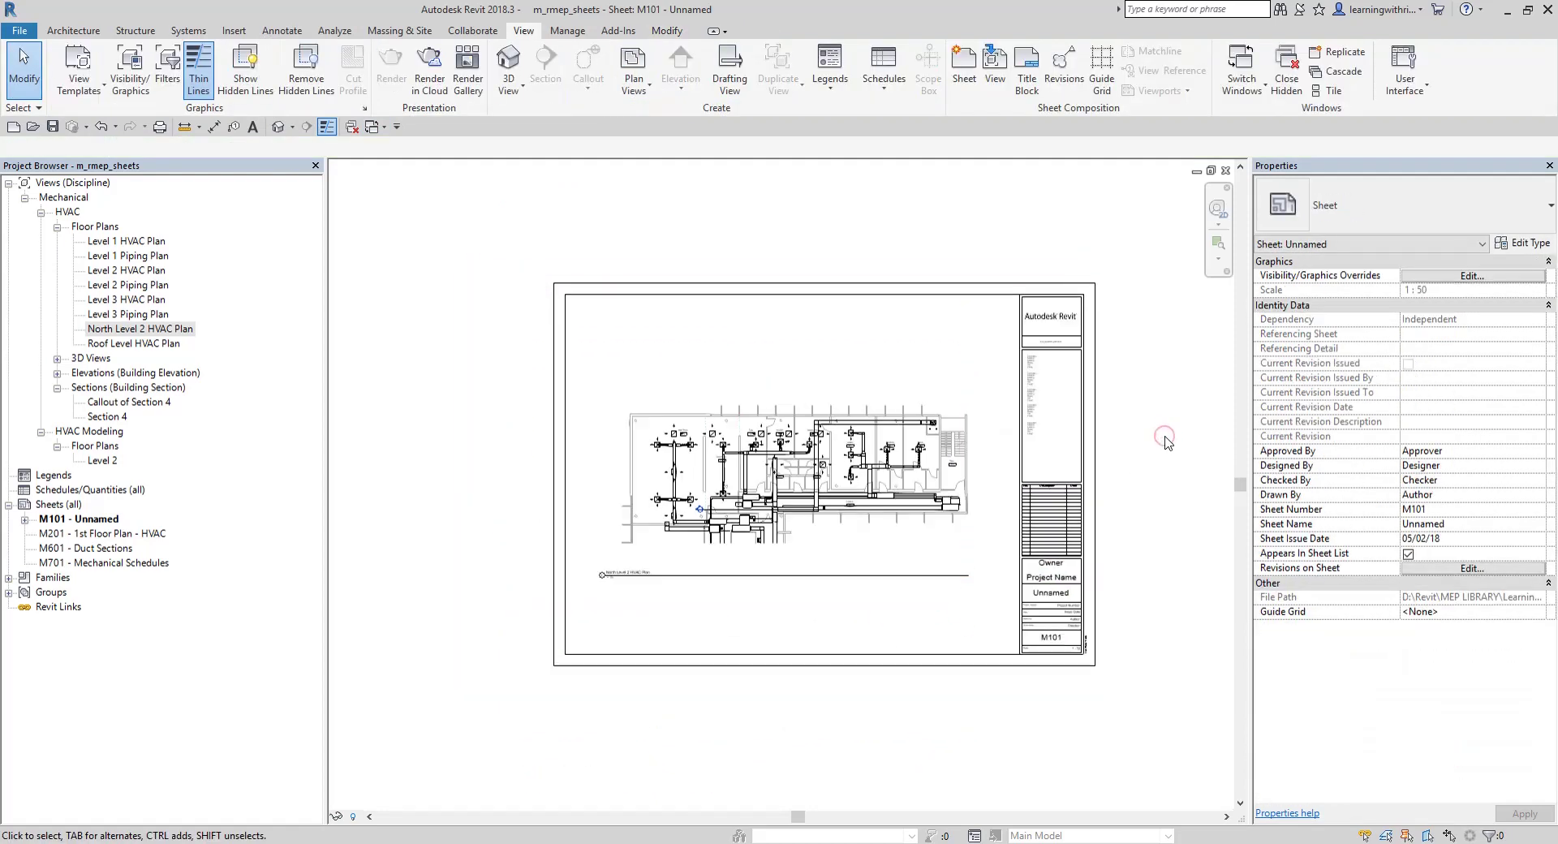
Step: Nudge the north wing viewport slightly upward on the sheet in five increments
middle_drag(1167, 443, 1011, 333)
scroll(1010, 333, down, 1)
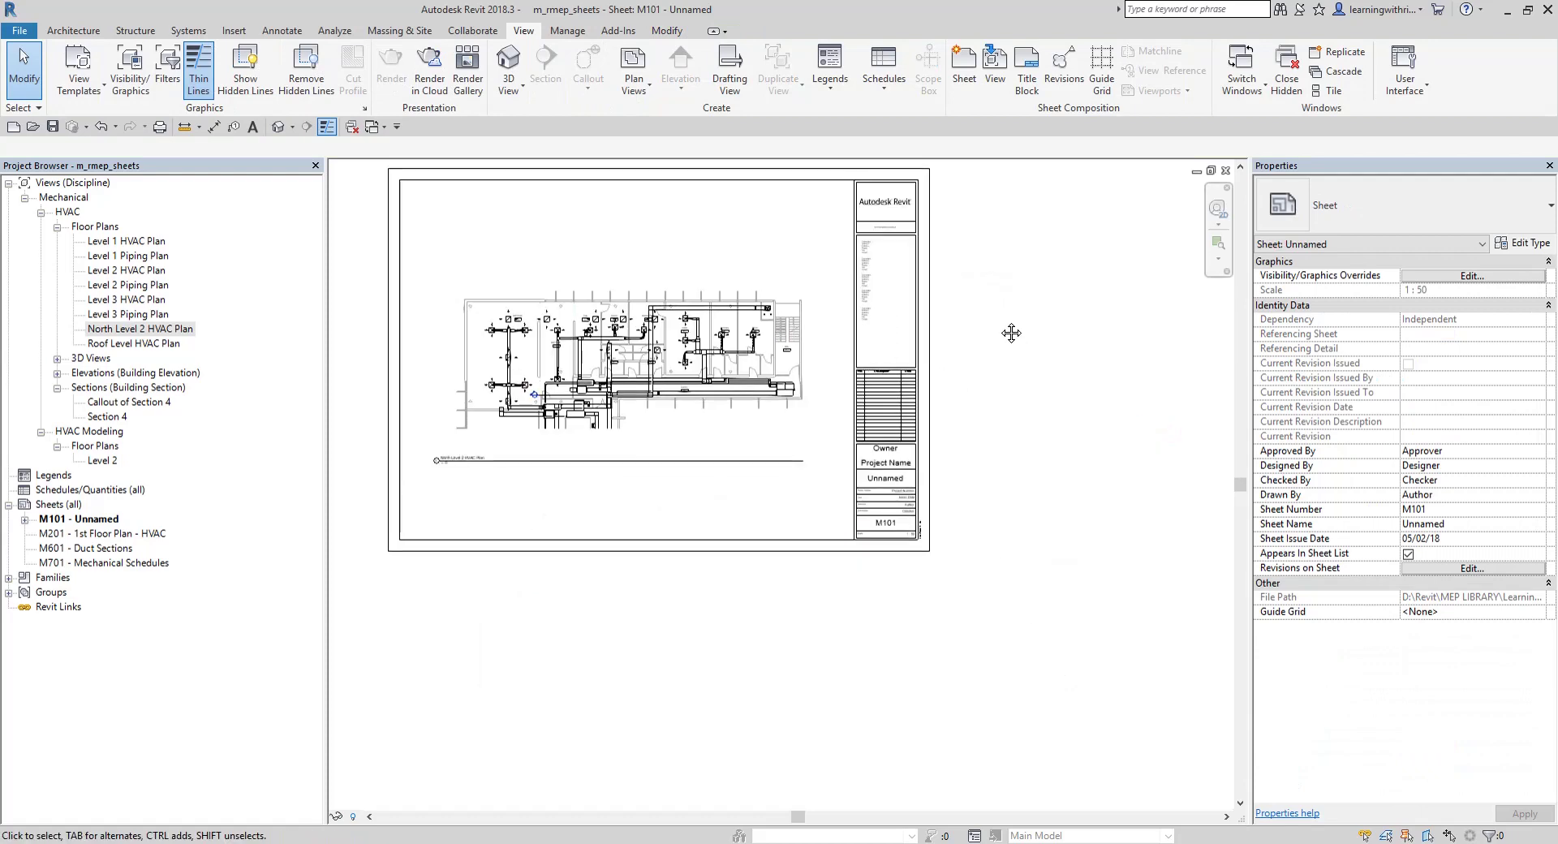
middle_drag(728, 508, 746, 565)
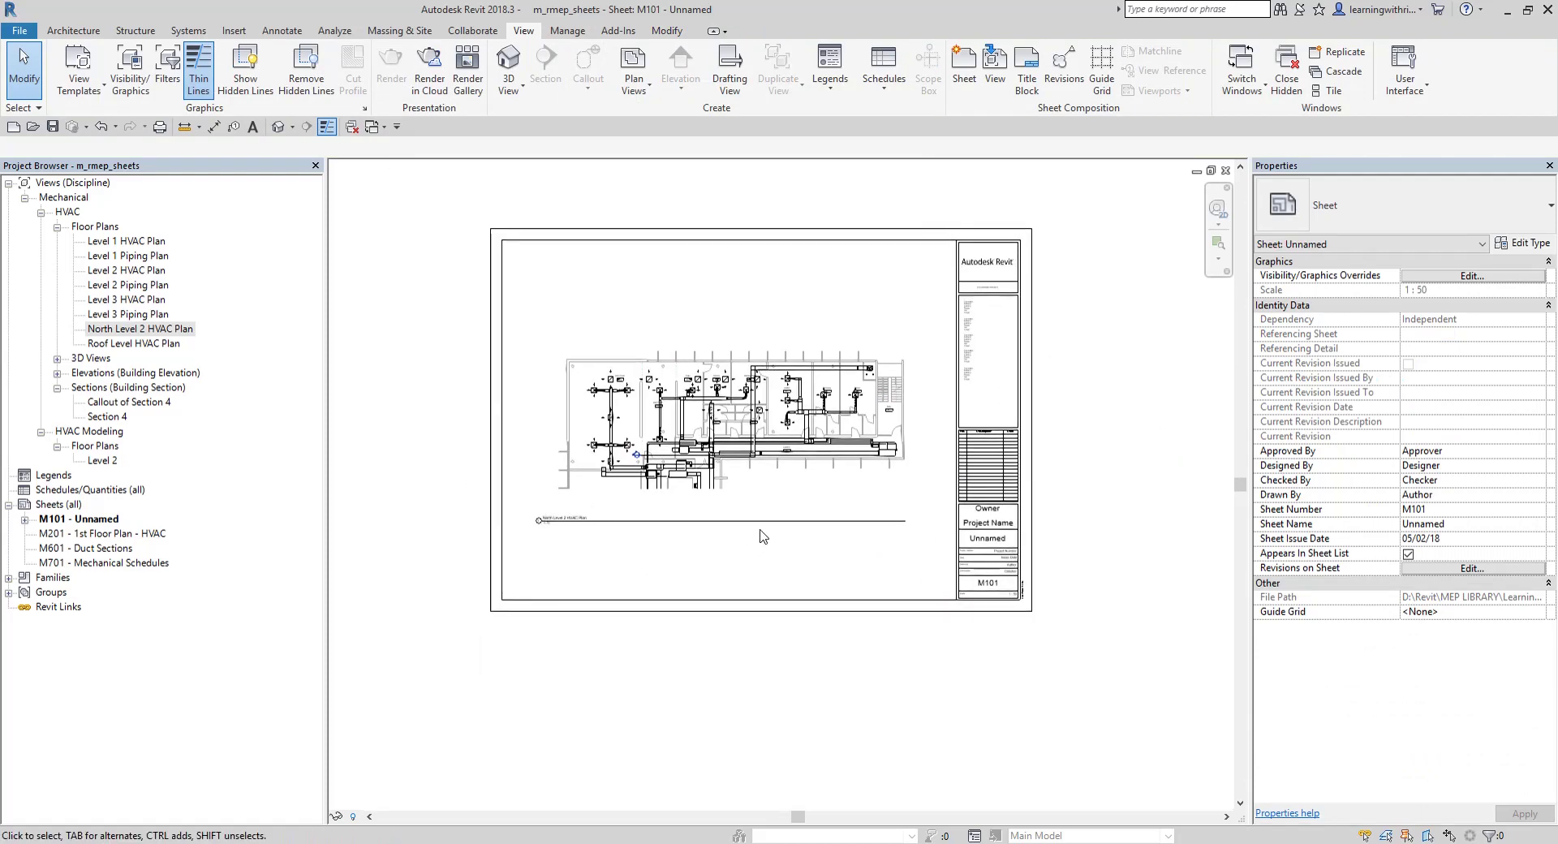
scroll(763, 535, up, 1)
click(779, 446)
key(Up)
key(Up)
key(Up)
key(Up)
key(Up)
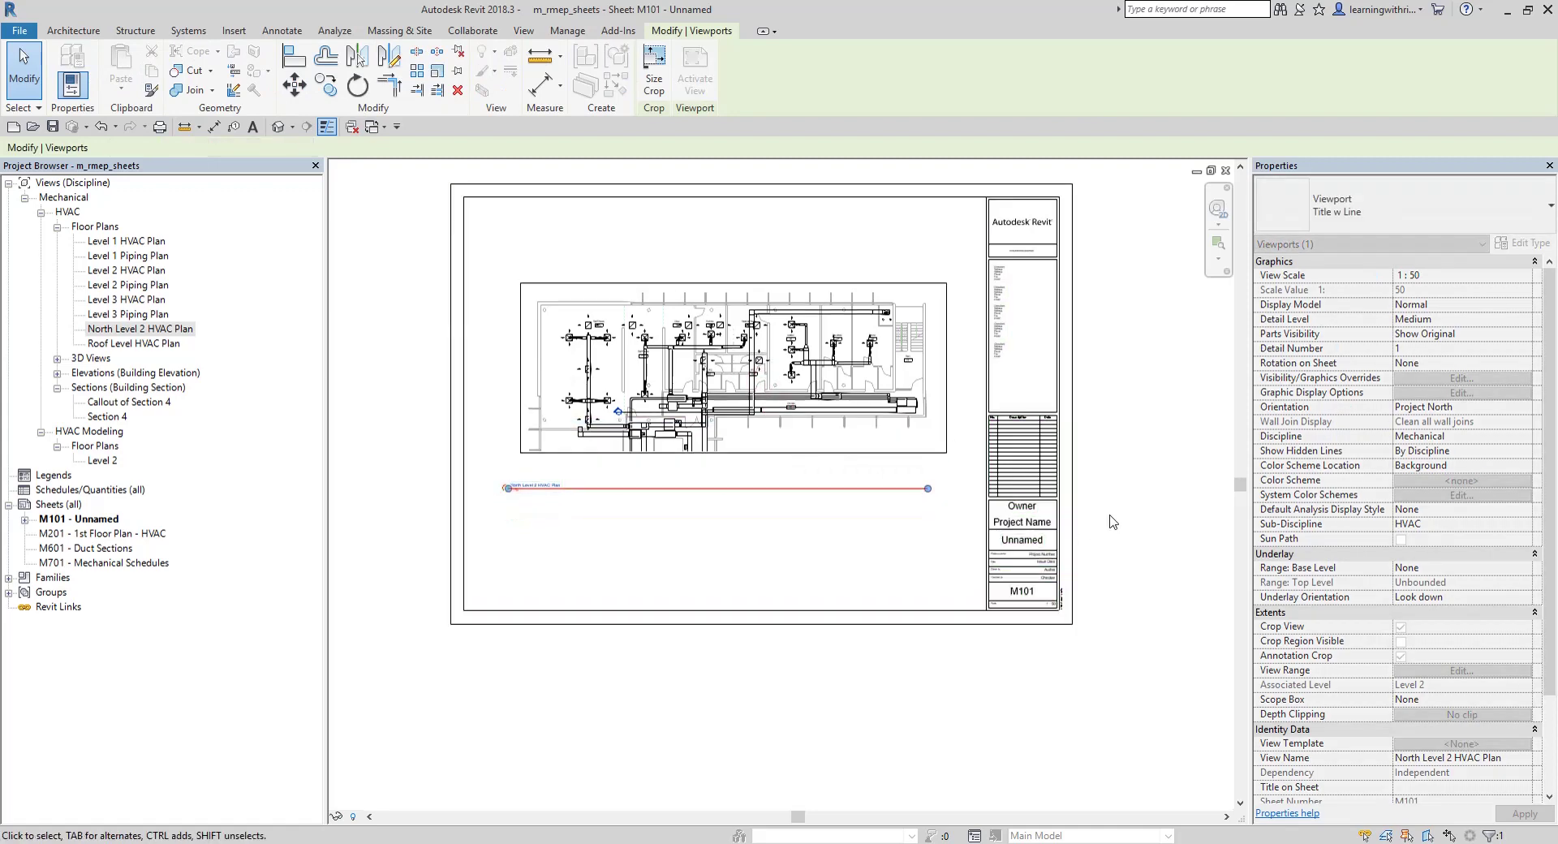
click(1110, 526)
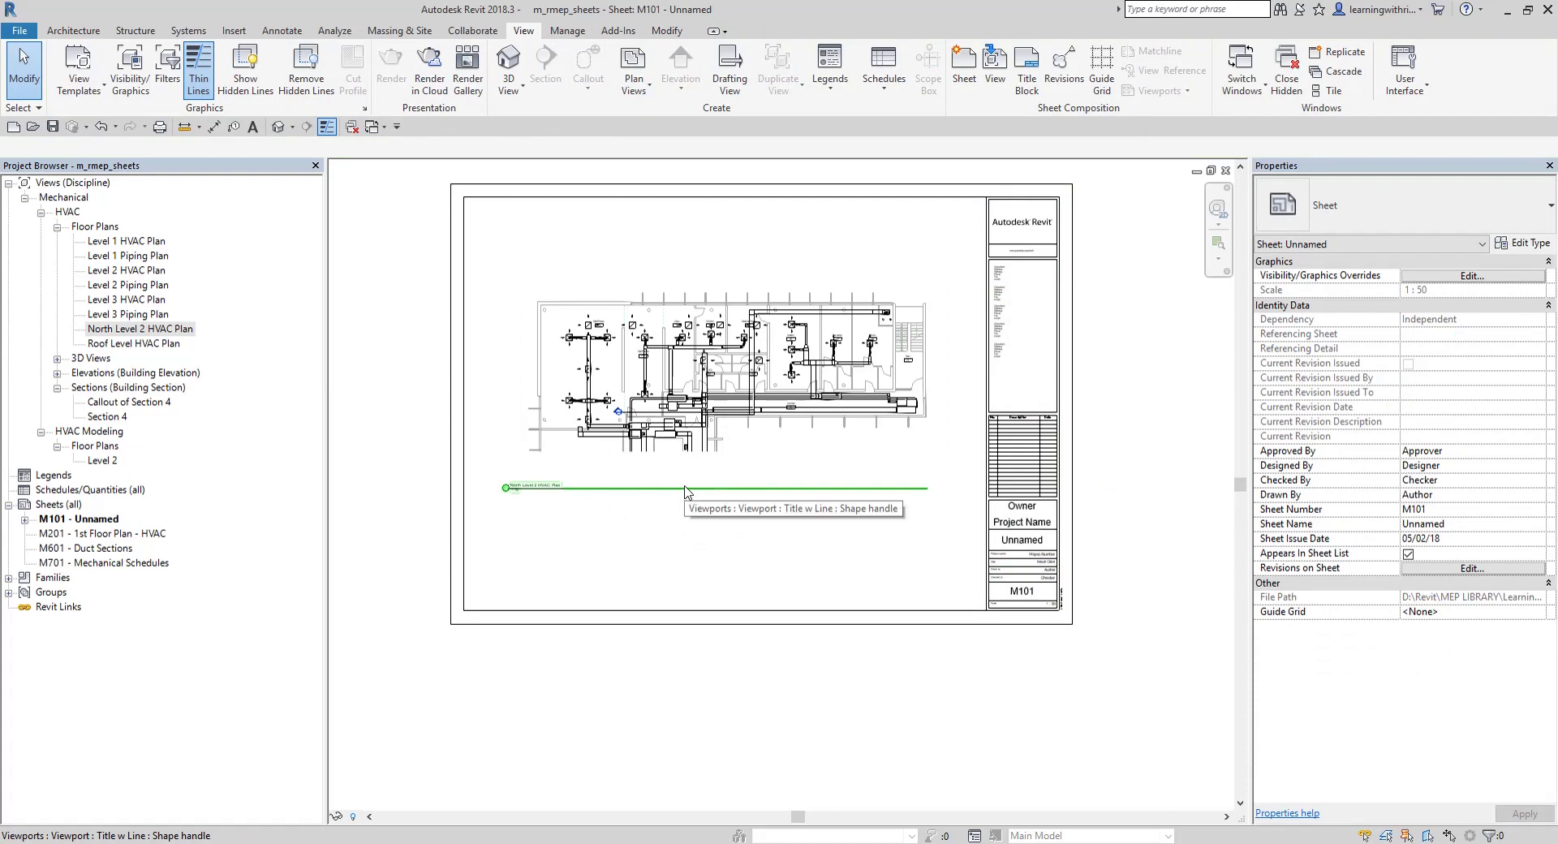
Step: Shorten the viewport's title line to about the length of the view name text
click(724, 362)
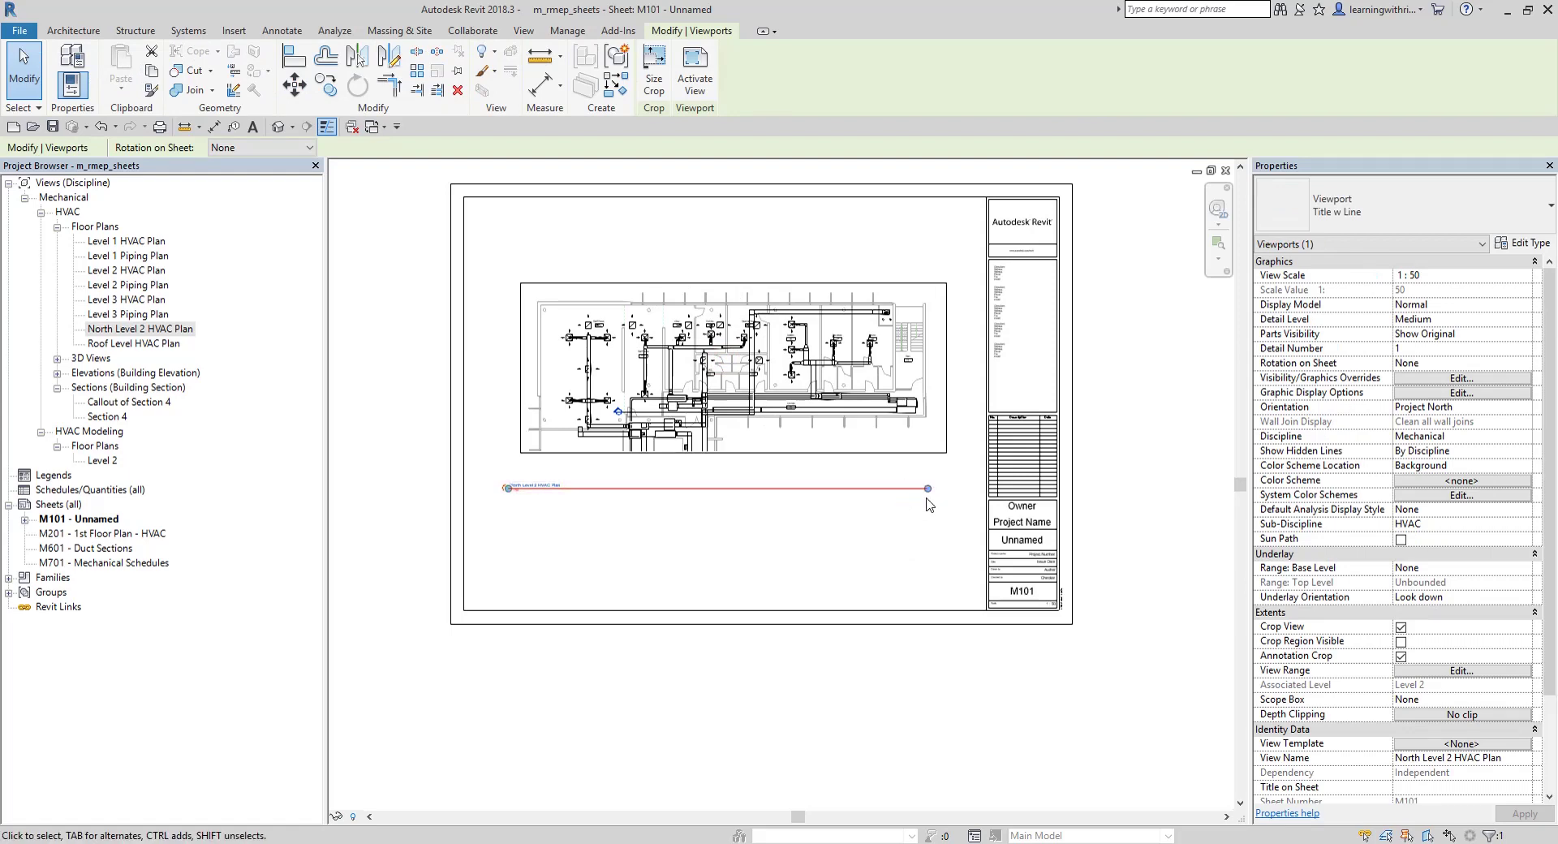
drag(927, 488, 562, 505)
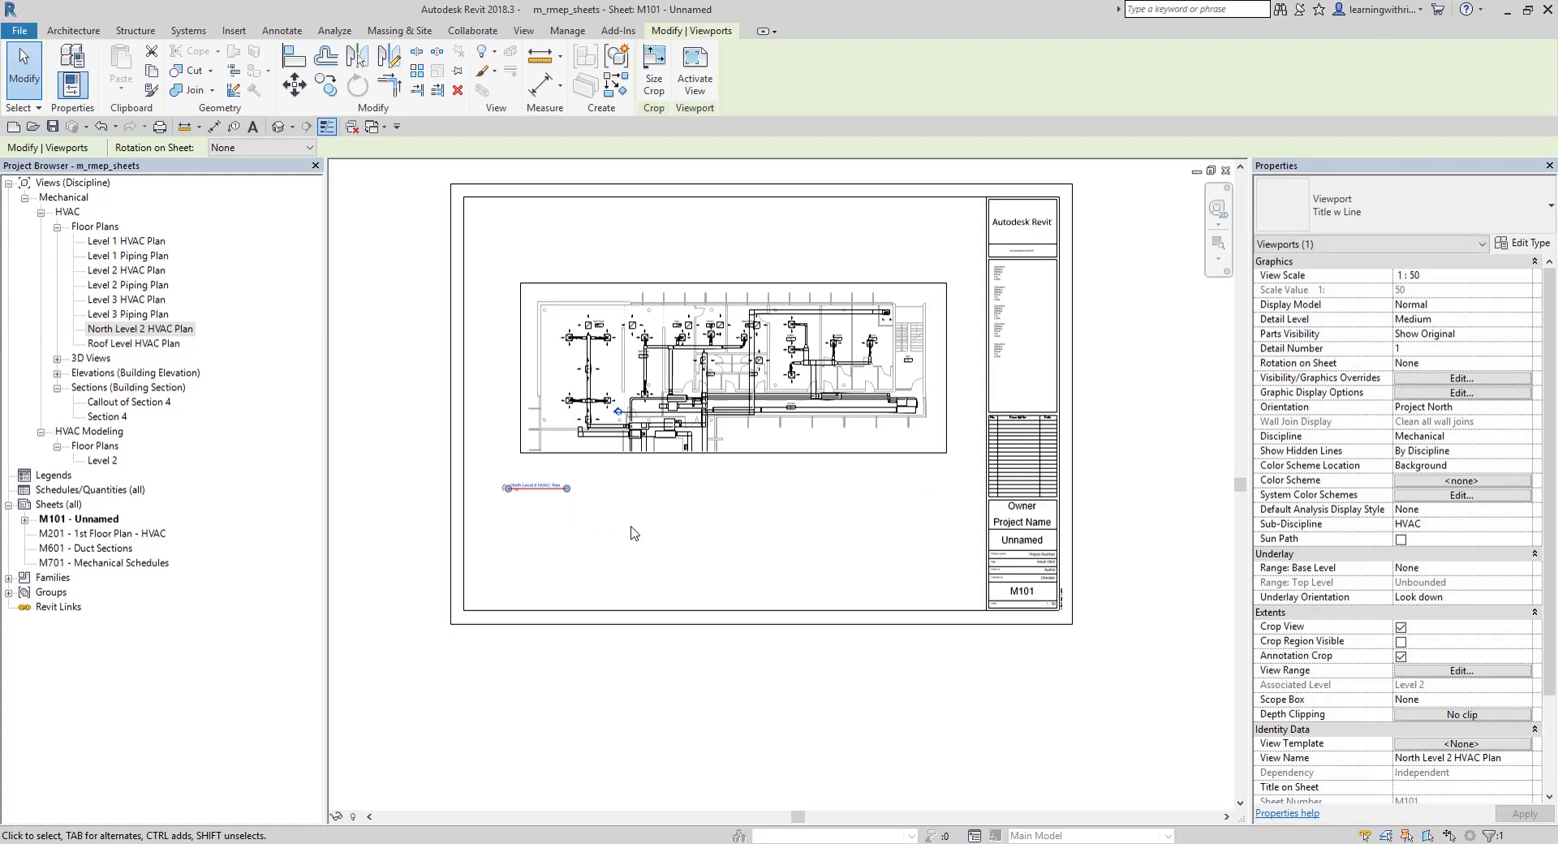
Step: Move the viewport title closer beneath the north wing plan, lining it up with the plan's left edge
scroll(504, 482, up, 2)
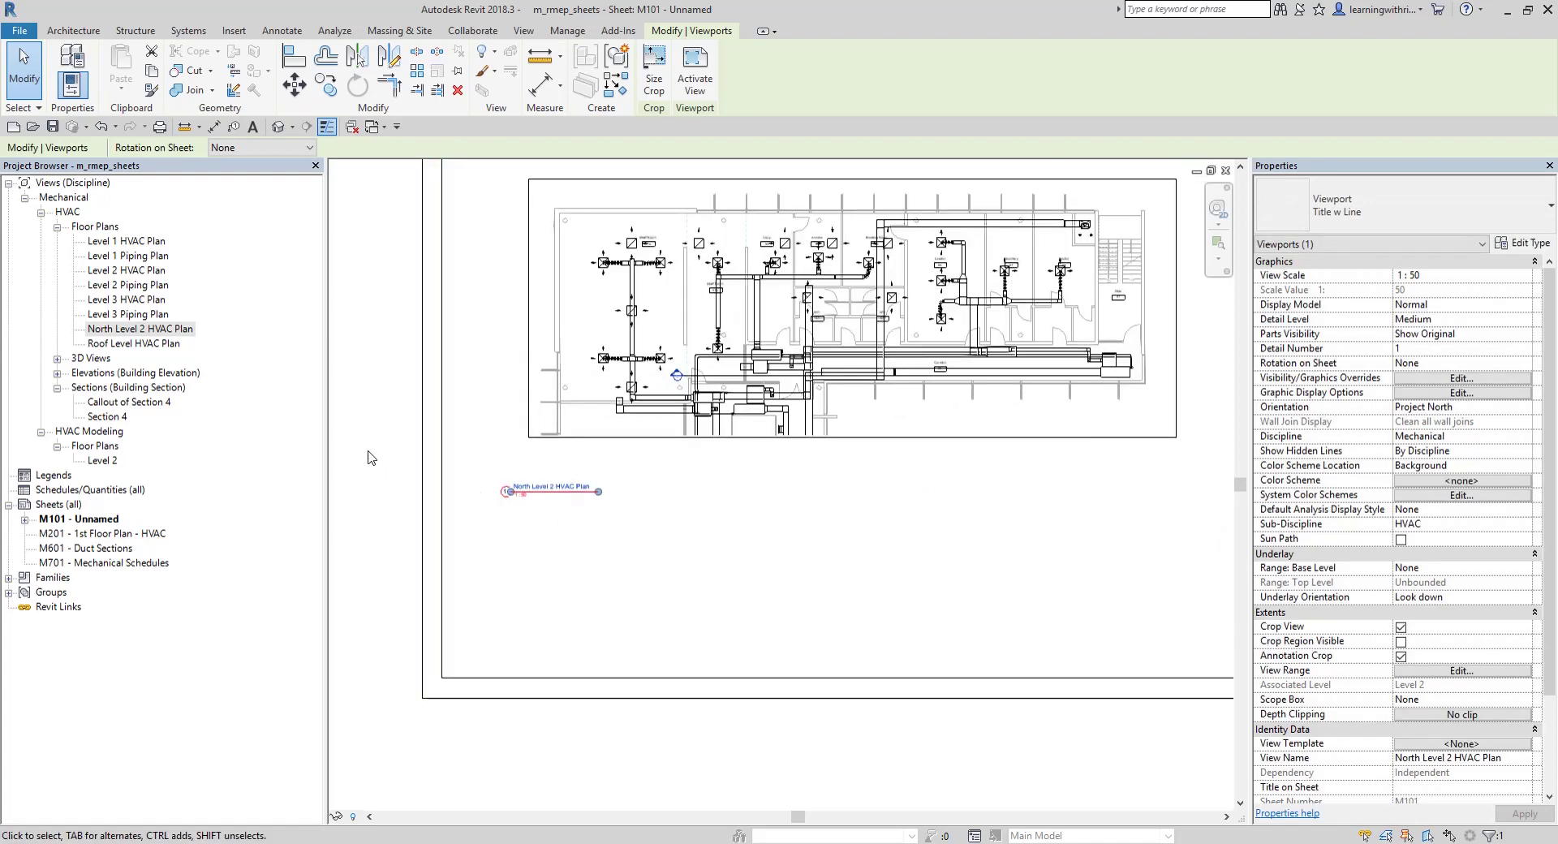
click(371, 459)
scroll(414, 442, down, 1)
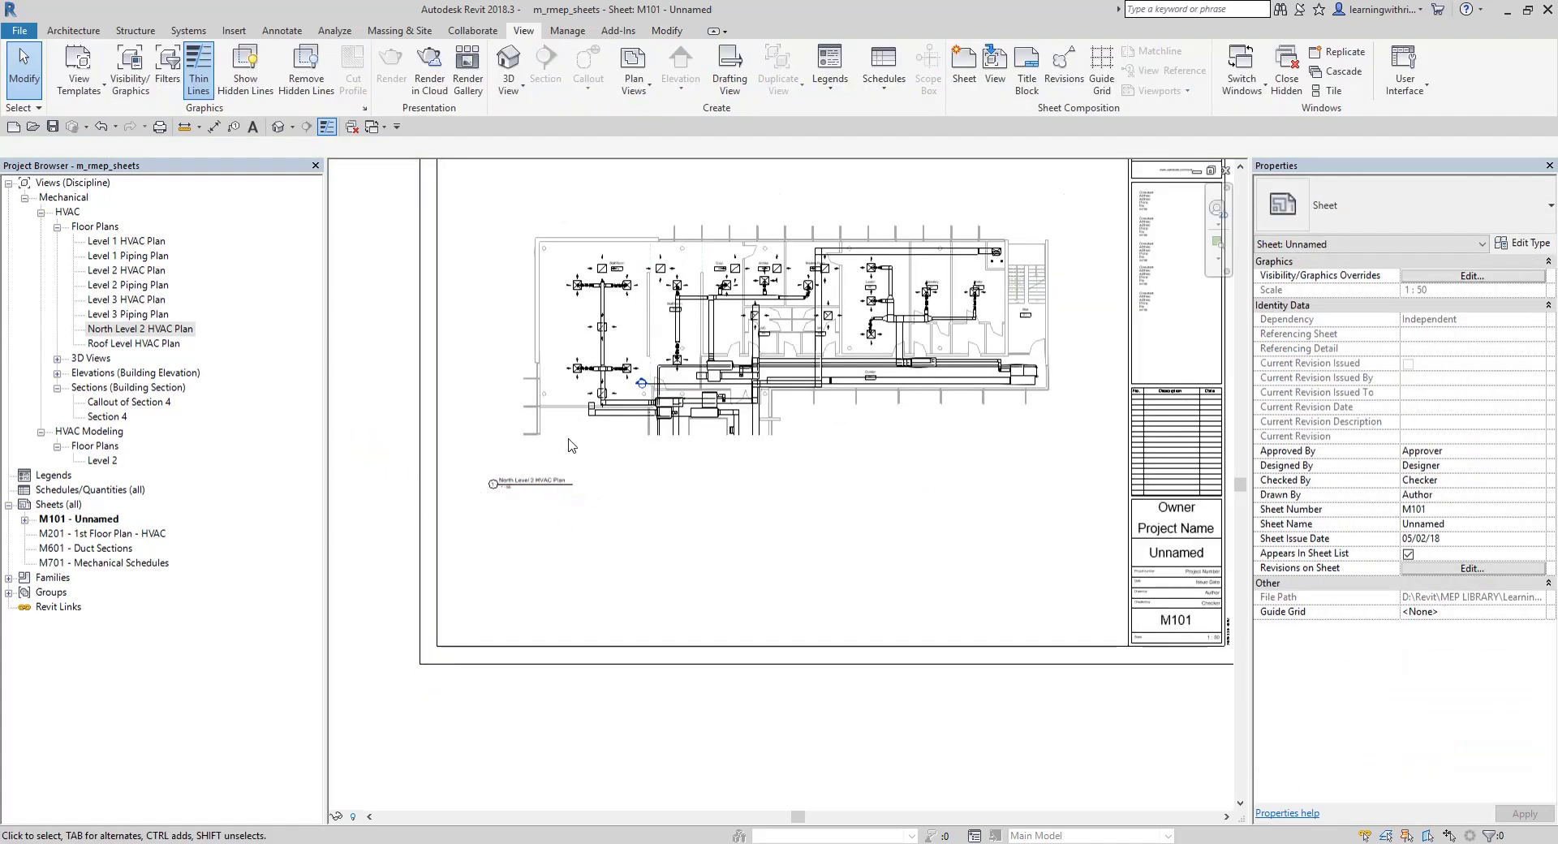
click(558, 494)
drag(568, 487, 605, 468)
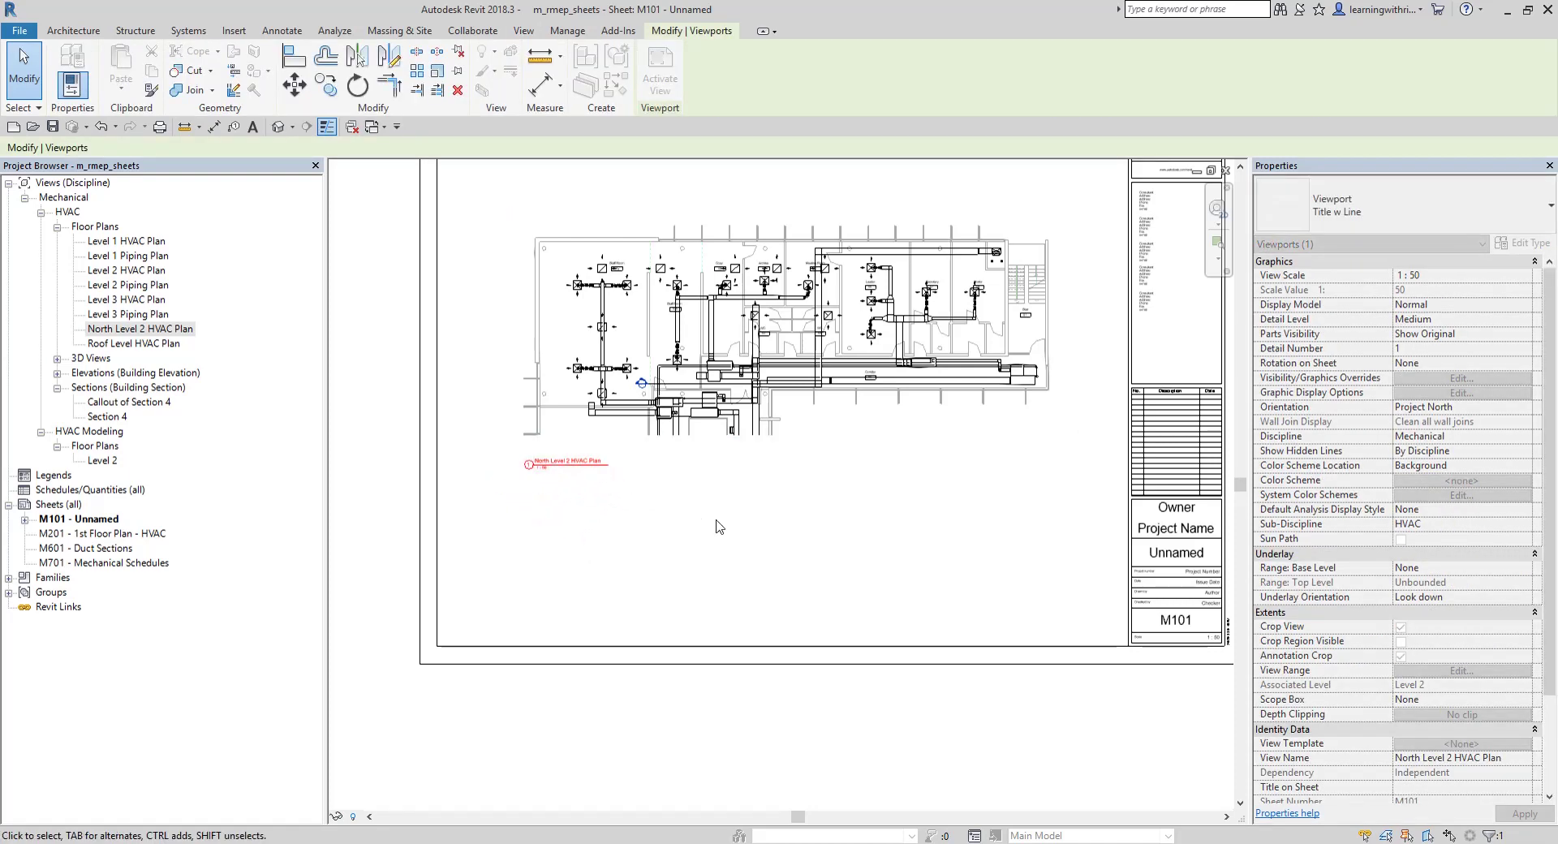
click(694, 518)
scroll(567, 466, up, 3)
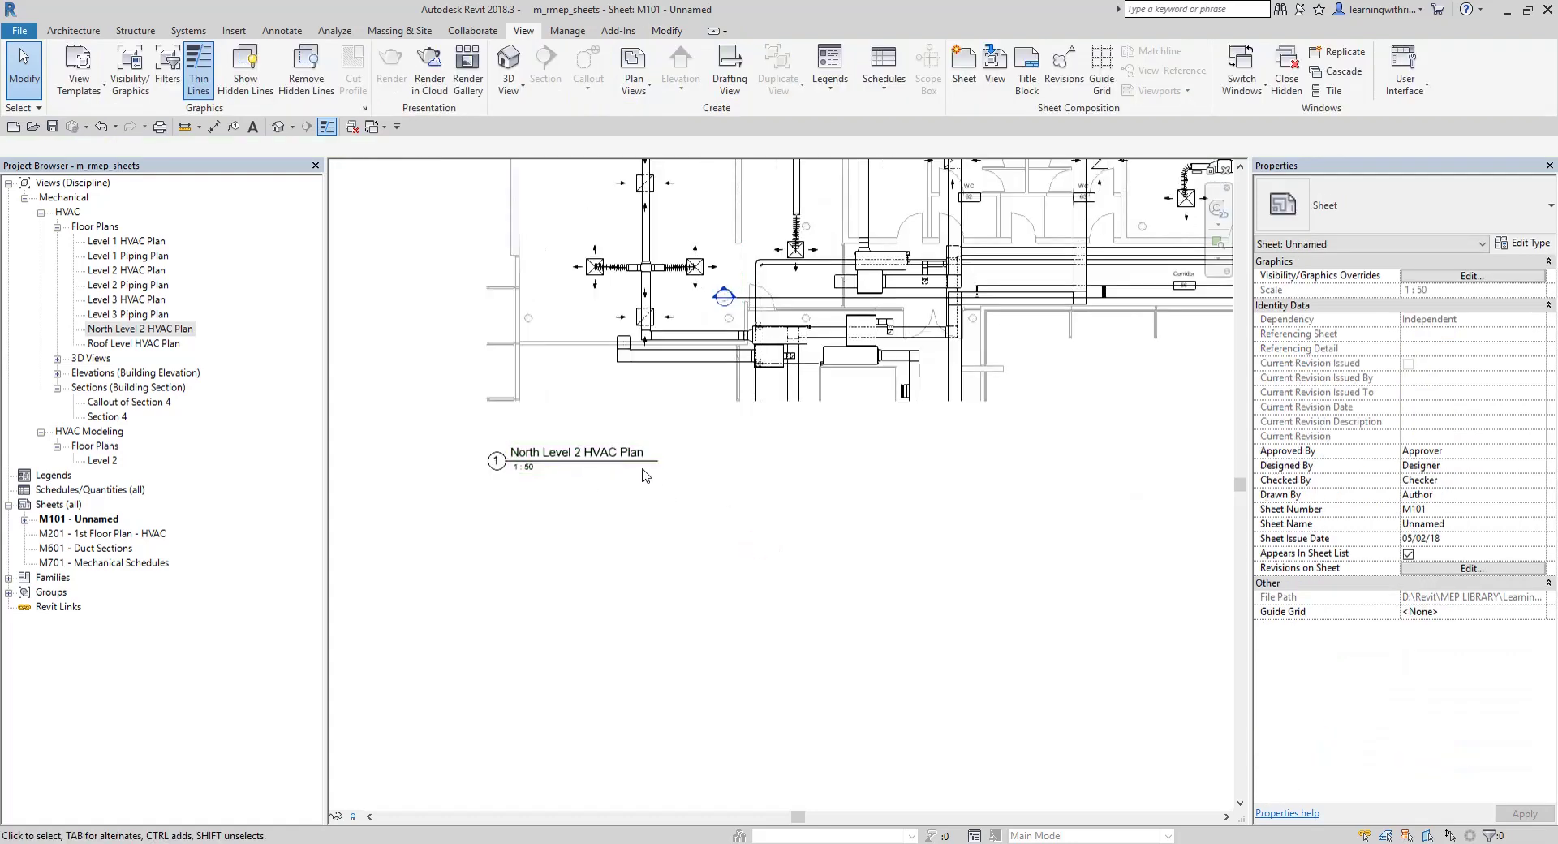
scroll(758, 426, down, 3)
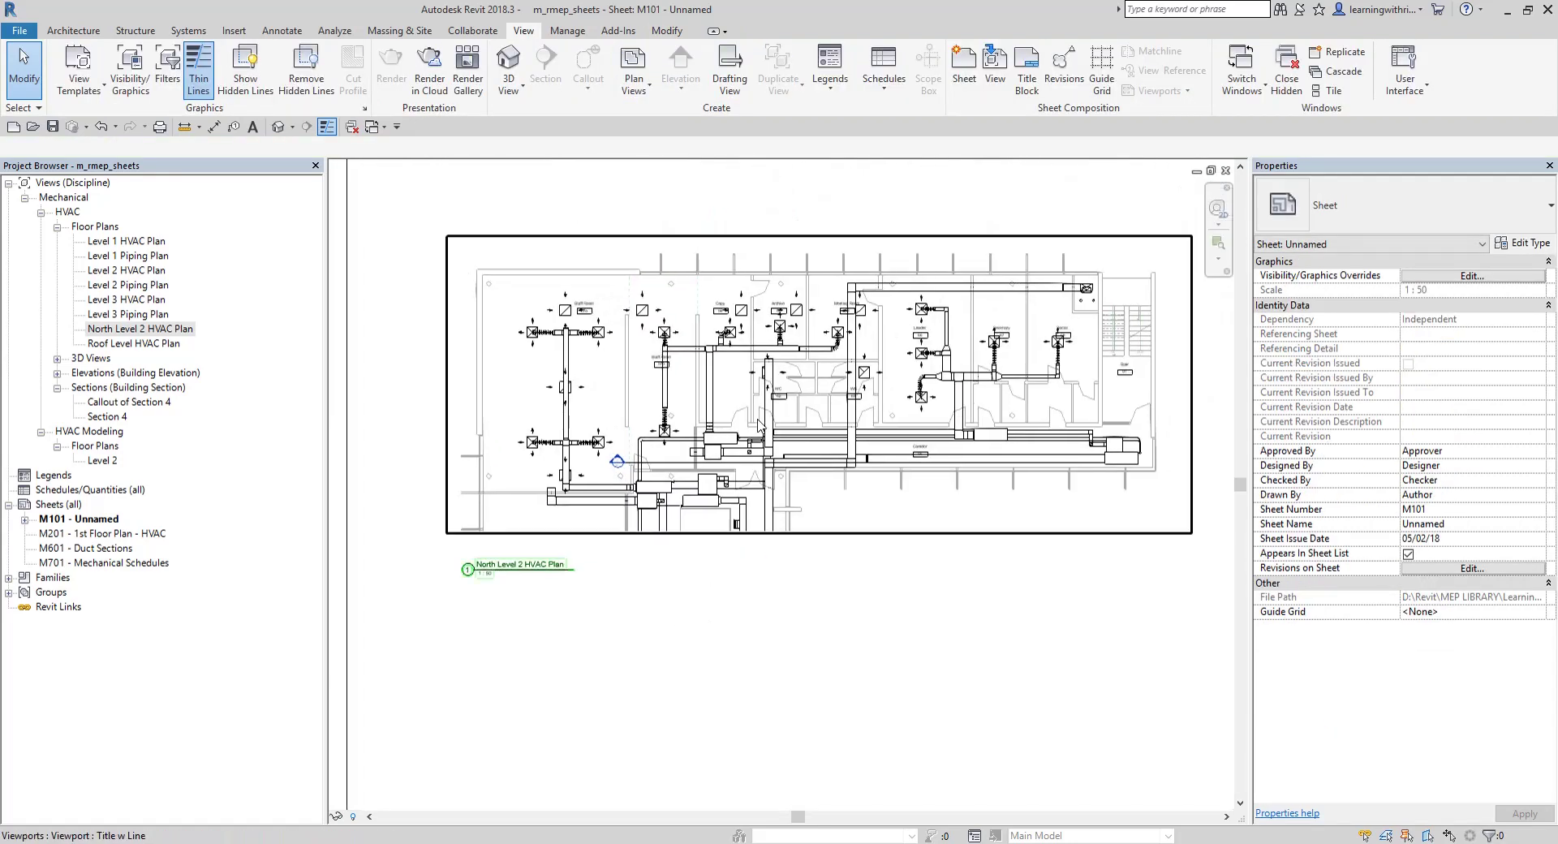
Step: Trim the title line of the north wing viewport so it ends just past the view name
click(759, 426)
scroll(568, 580, up, 3)
mouse_move(572, 581)
mouse_down()
mouse_move(735, 566)
mouse_move(574, 575)
mouse_up()
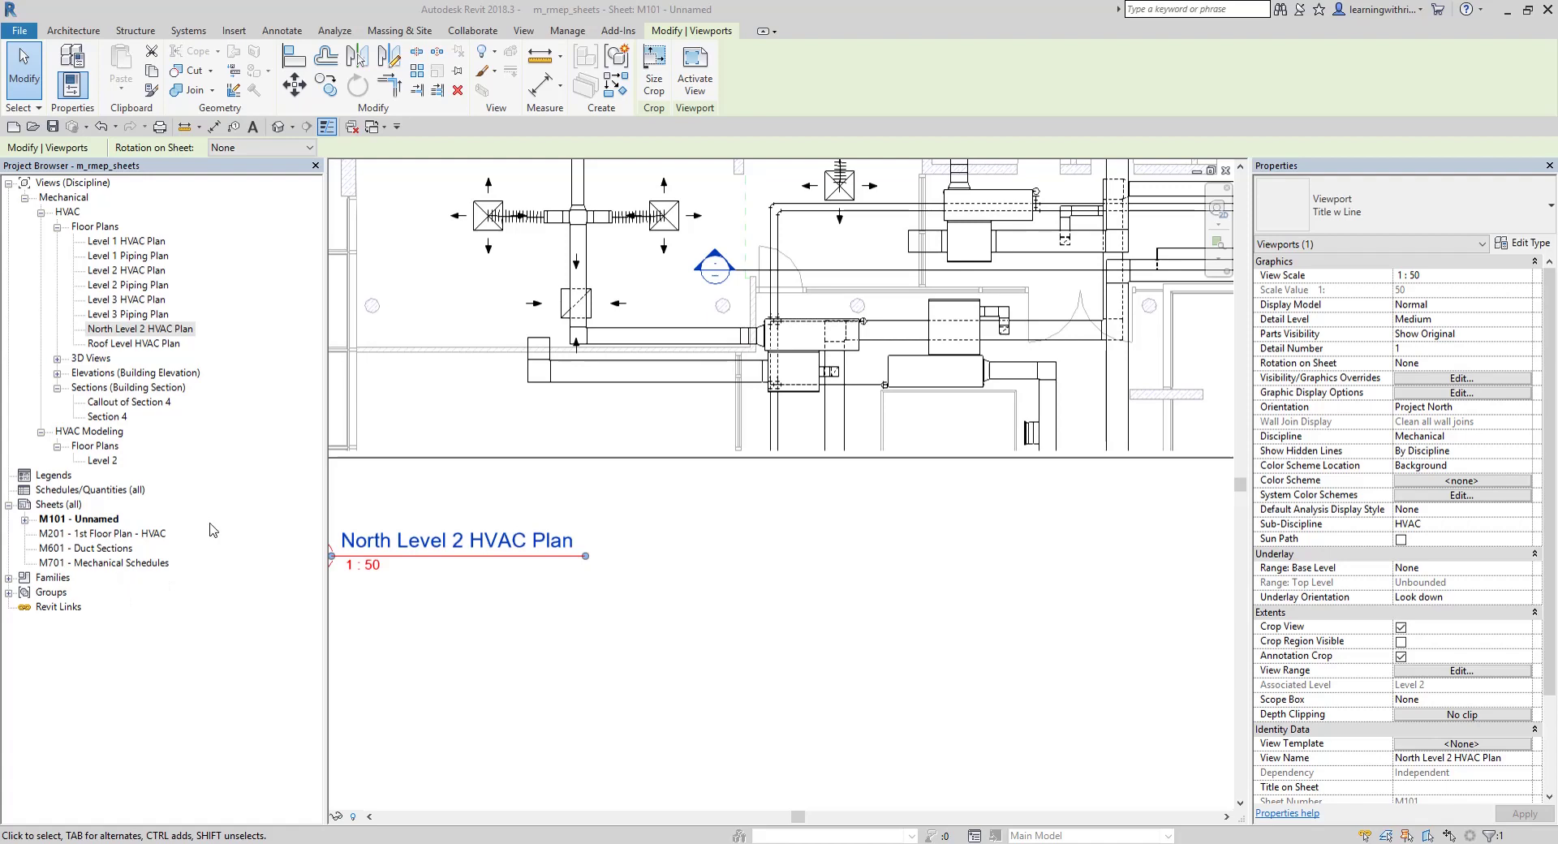
Step: Create a new sheet with the A0 metric titleblock
right_click(68, 508)
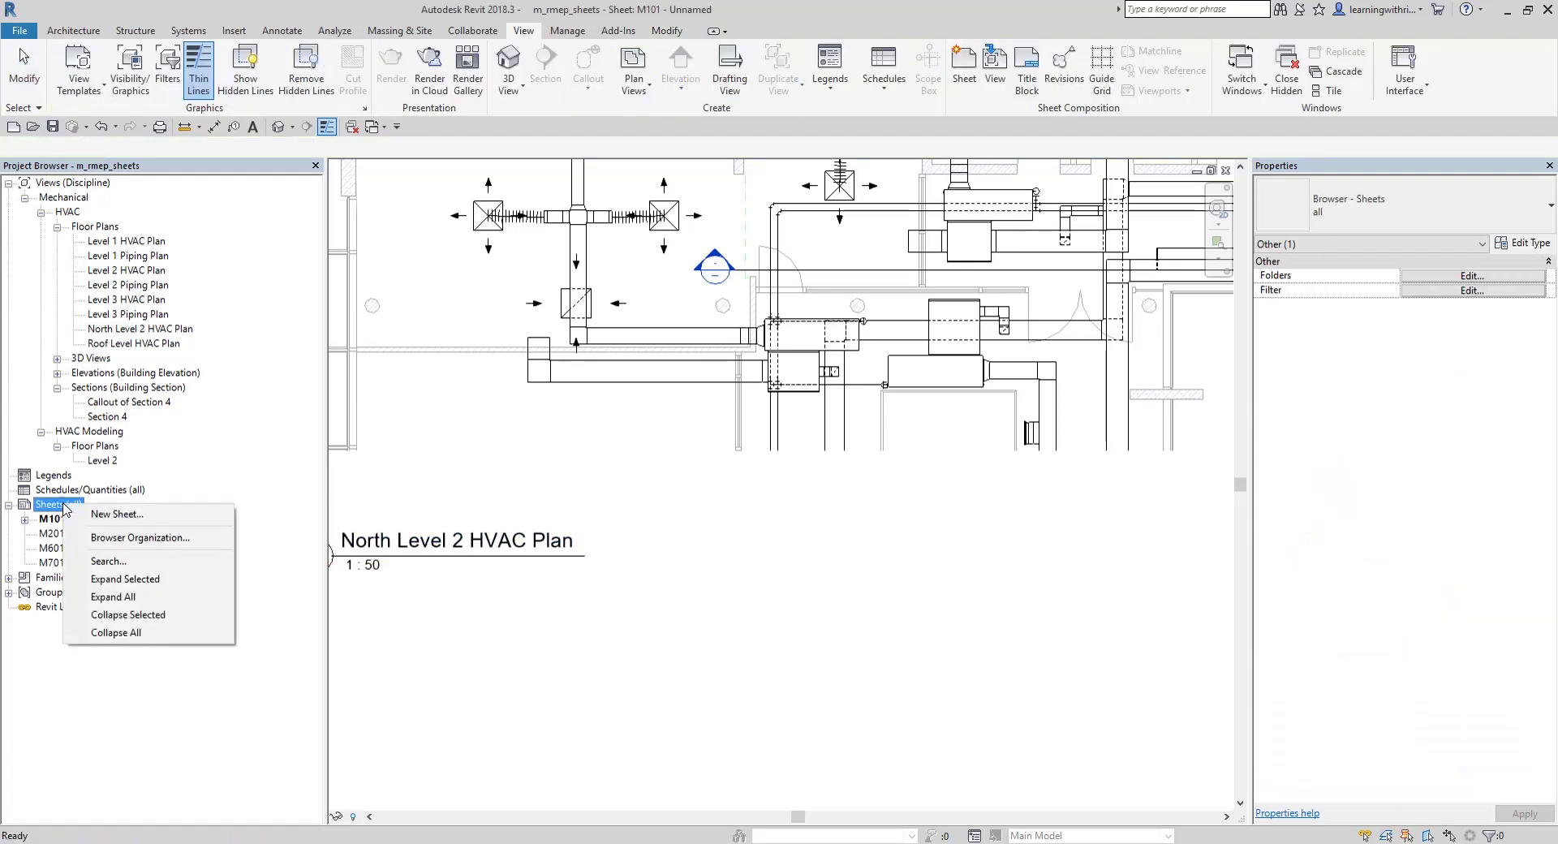
click(131, 515)
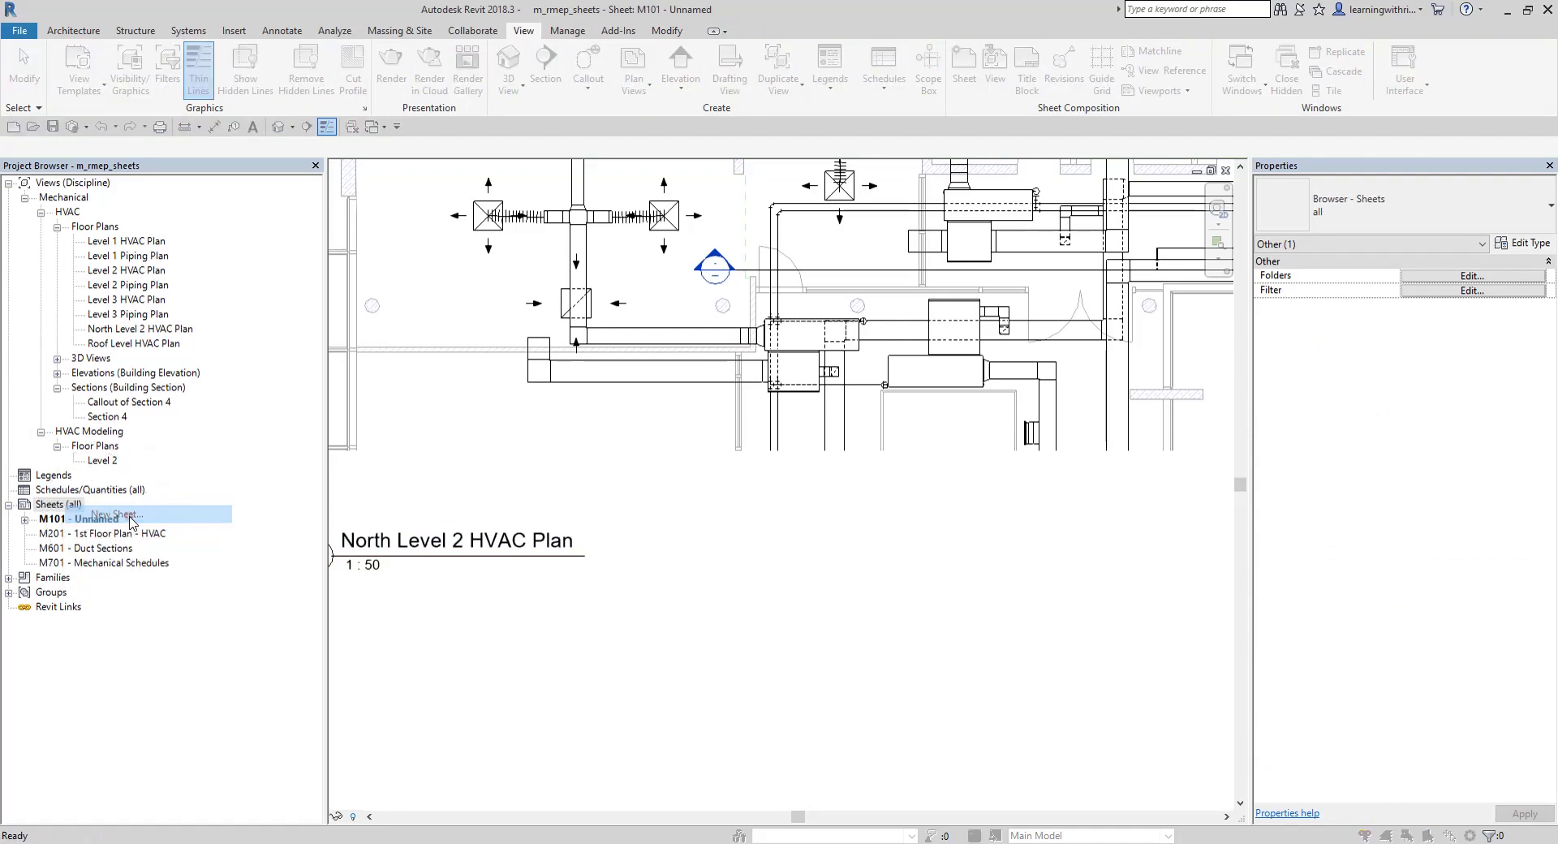
click(663, 277)
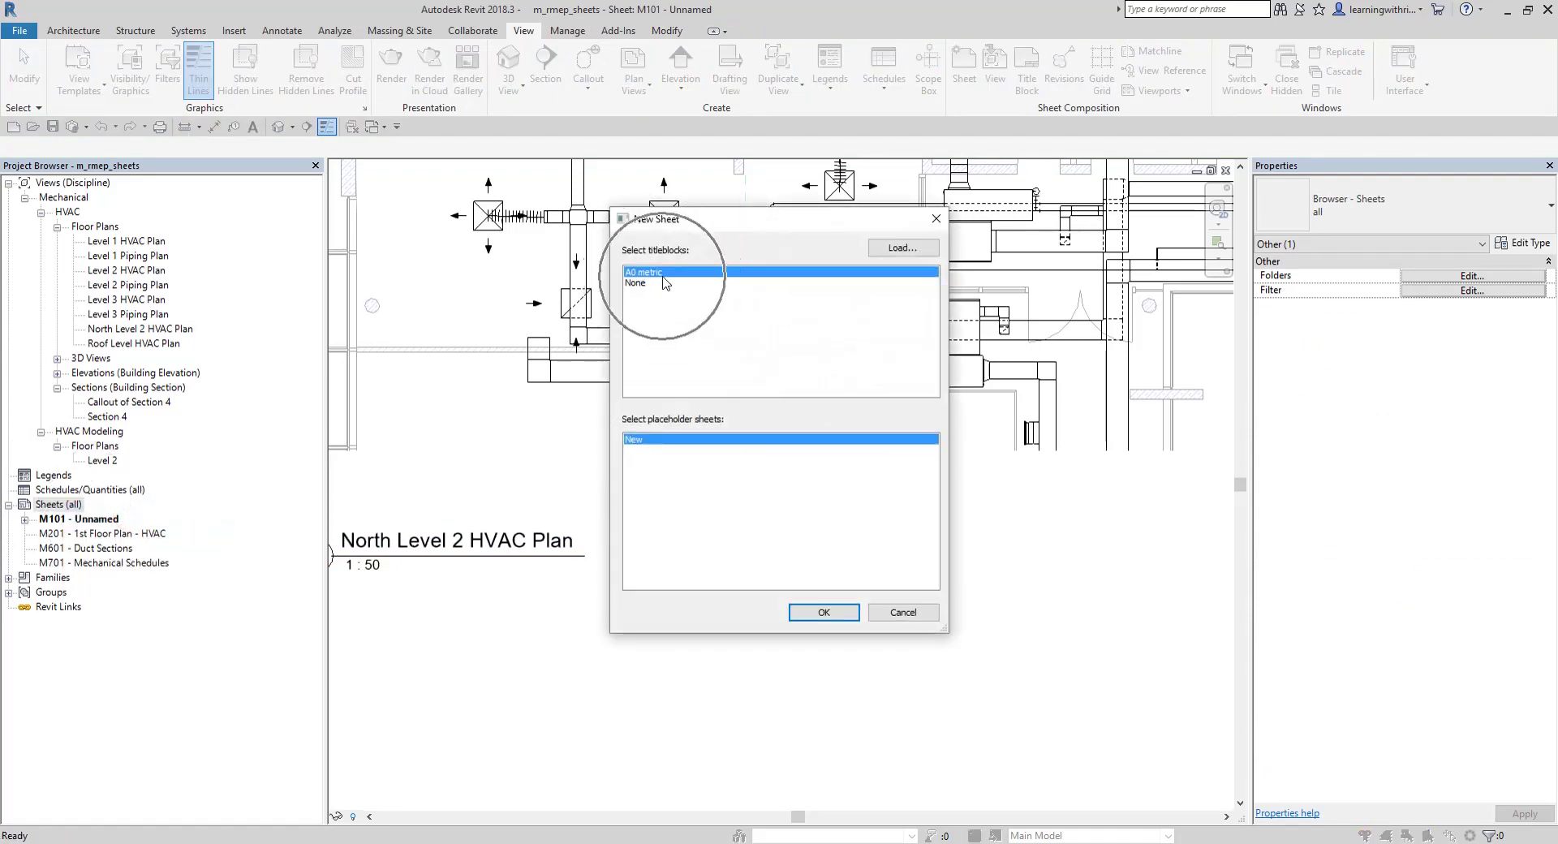
click(823, 611)
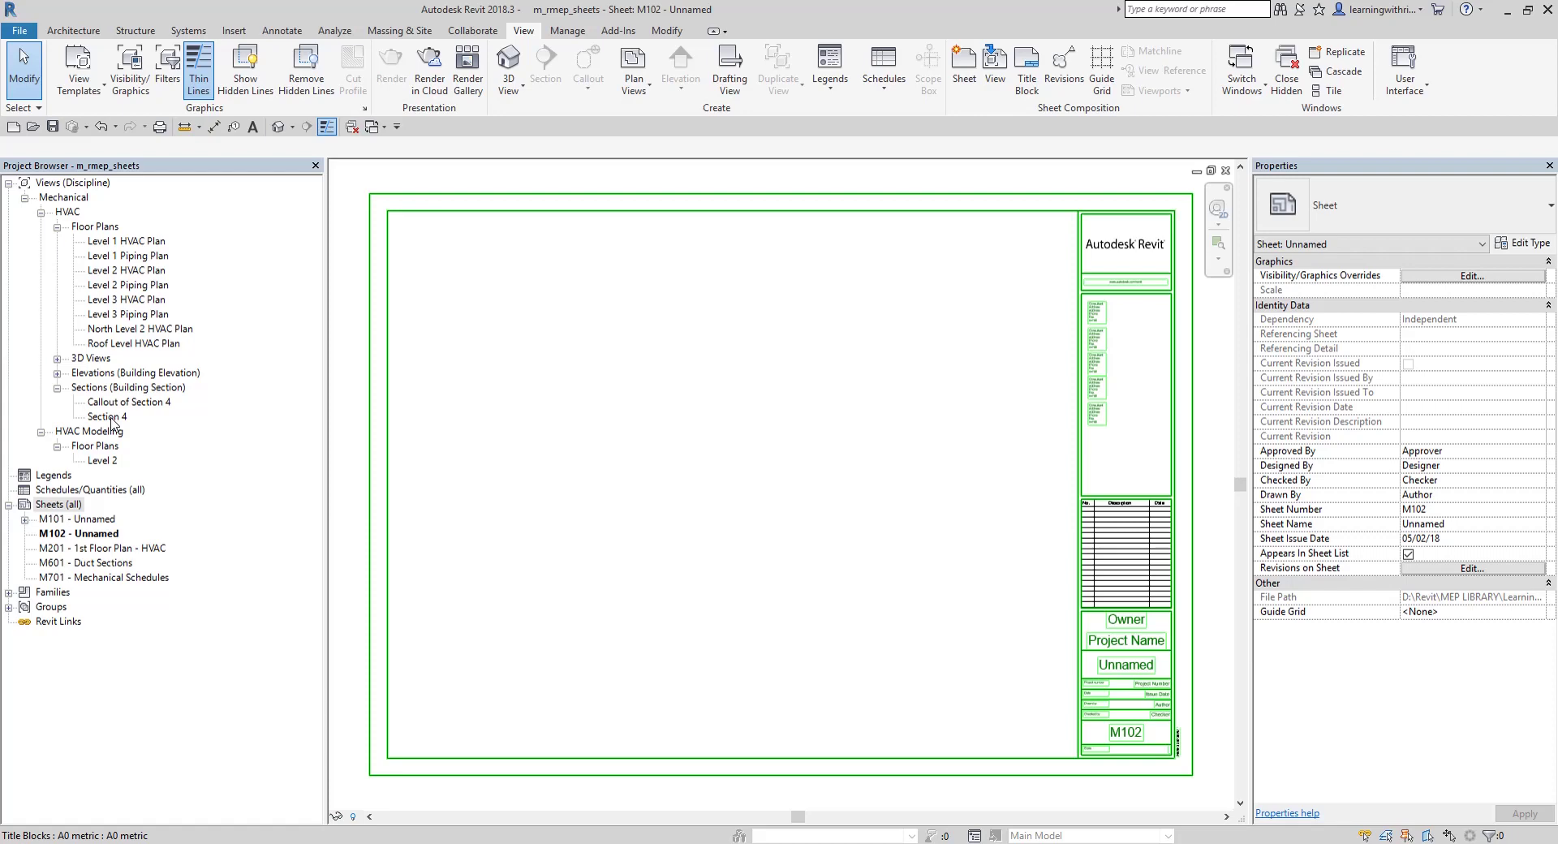
right_click(99, 536)
click(157, 400)
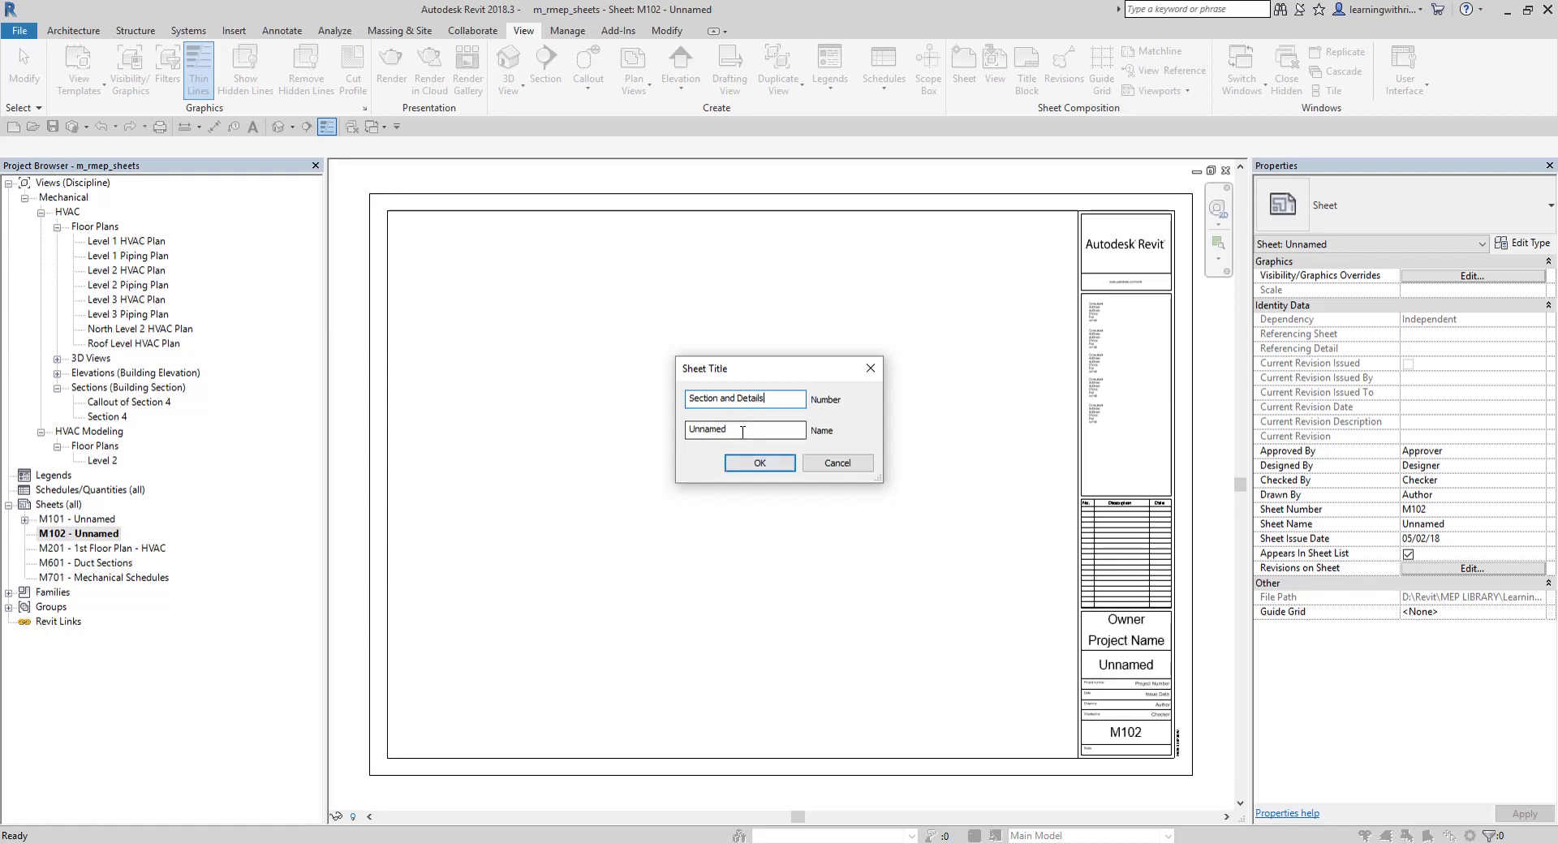
drag(787, 398, 688, 398)
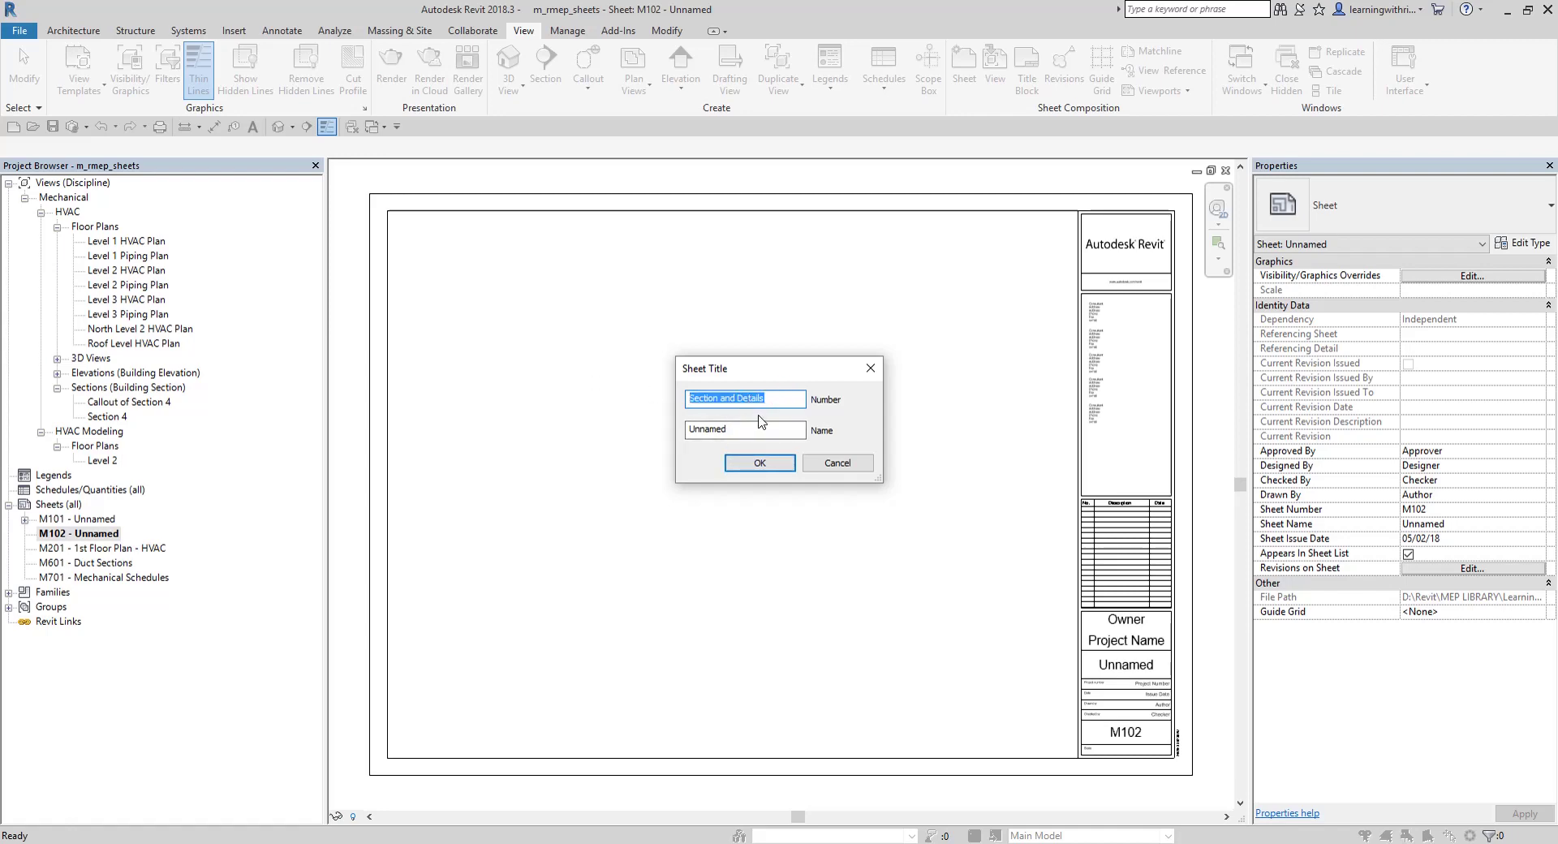
key(Escape)
Step: Rename sheet M102 as "Section and Details", keeping its number
right_click(81, 539)
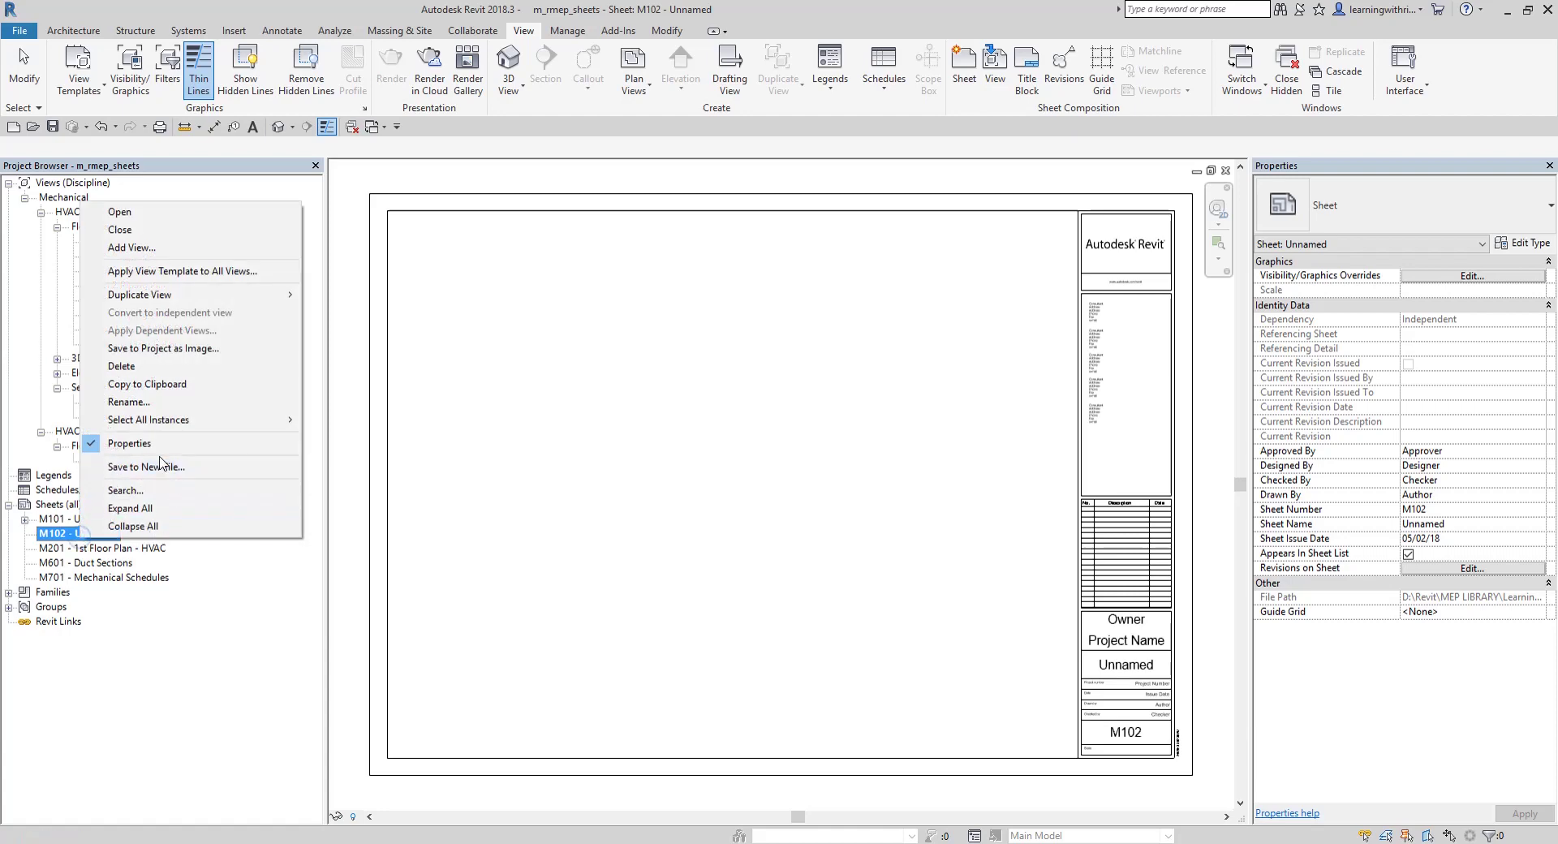
click(142, 402)
double_click(751, 430)
text(Section and Det)
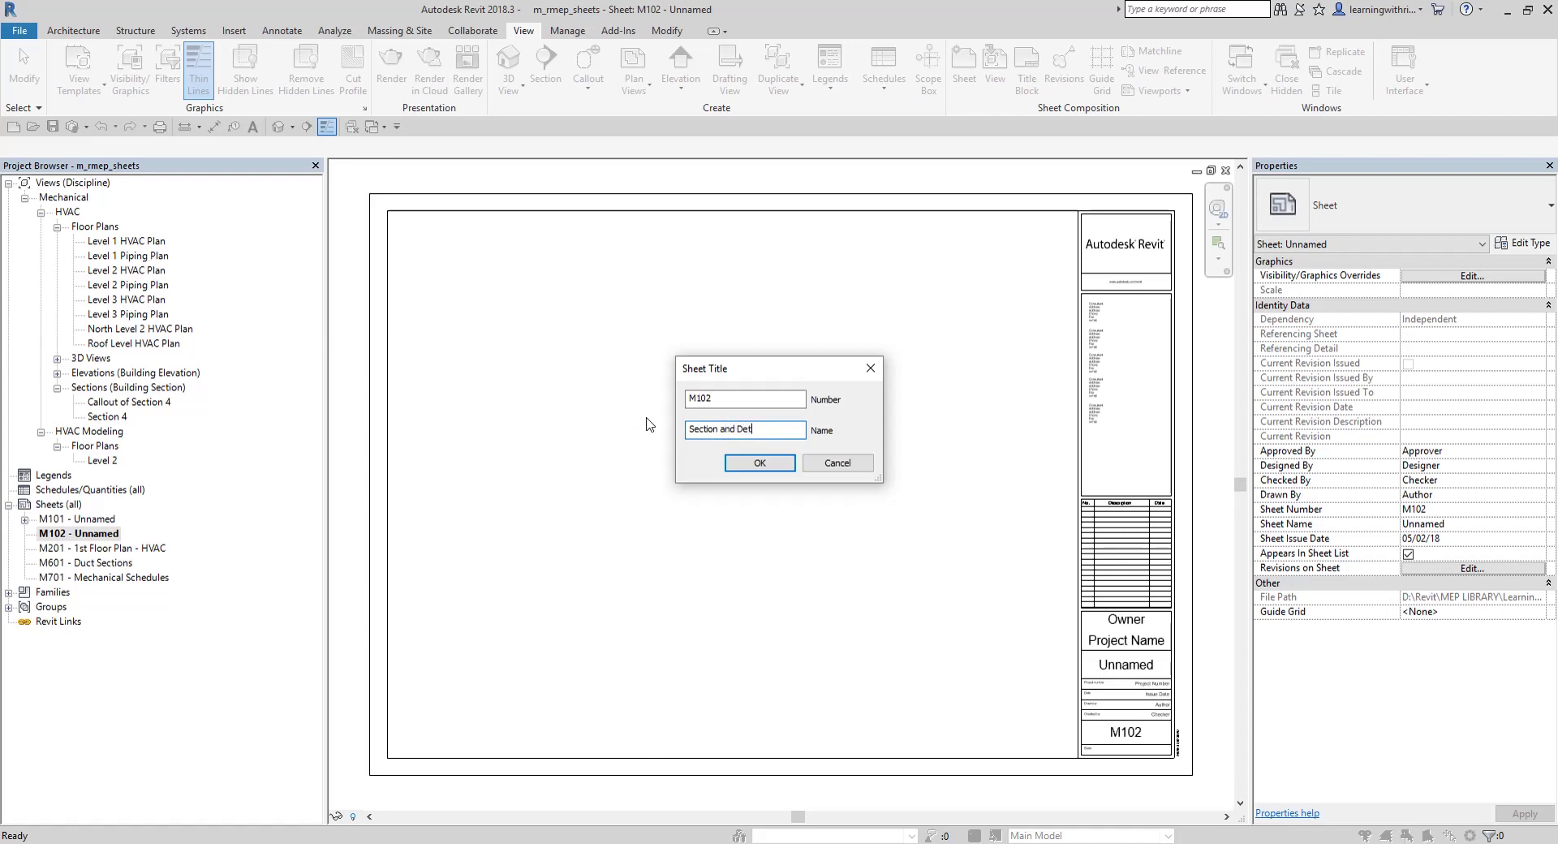
text(ails)
click(738, 462)
Step: Open sheet M101 and rename it "North Level 2 HVAC Plan", keeping its number
double_click(99, 520)
right_click(98, 521)
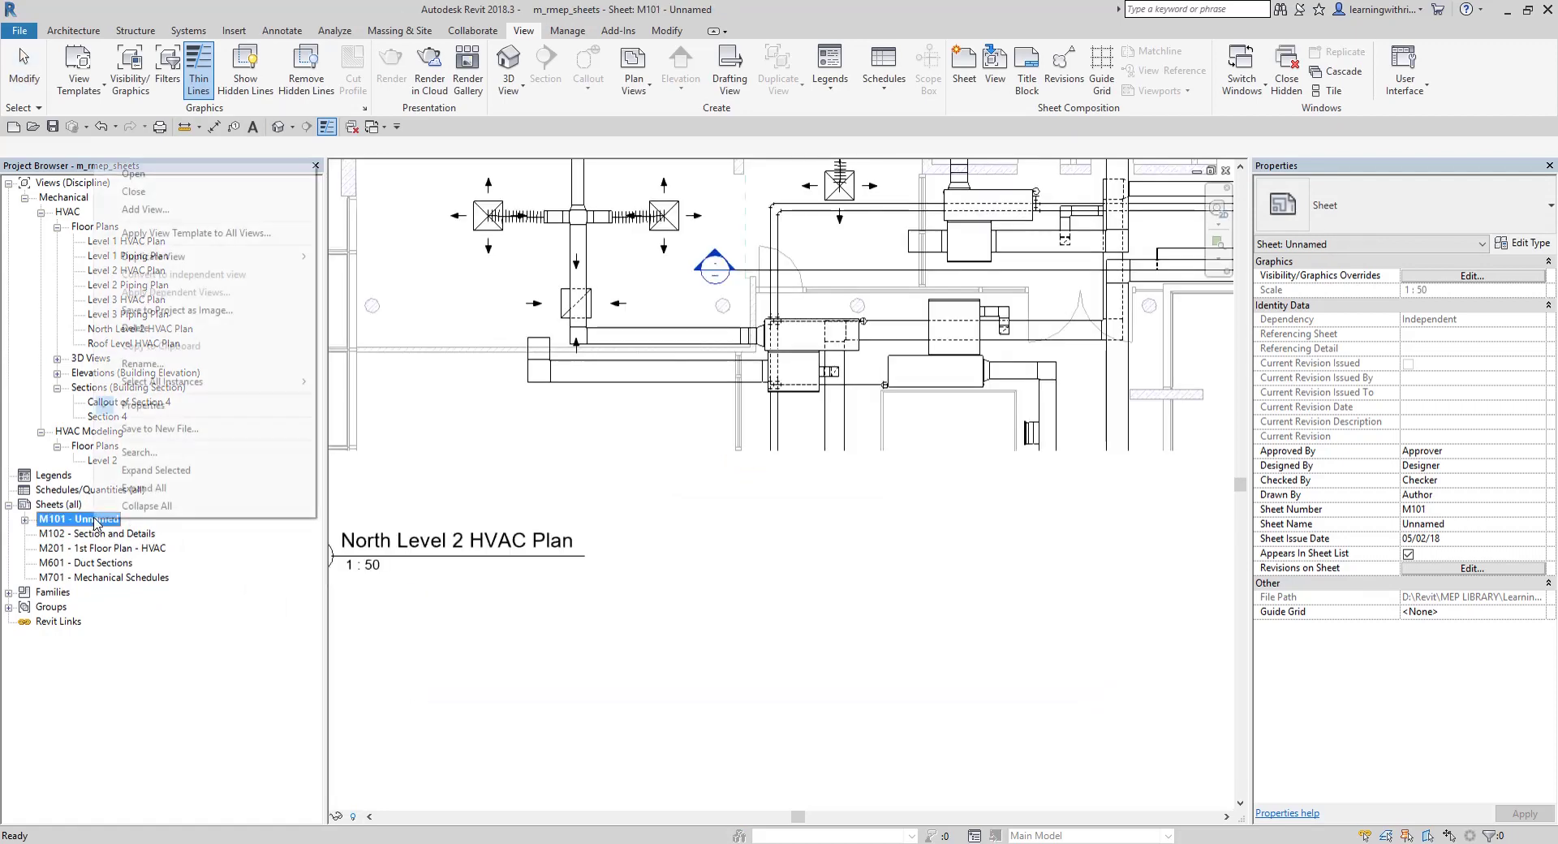
click(154, 363)
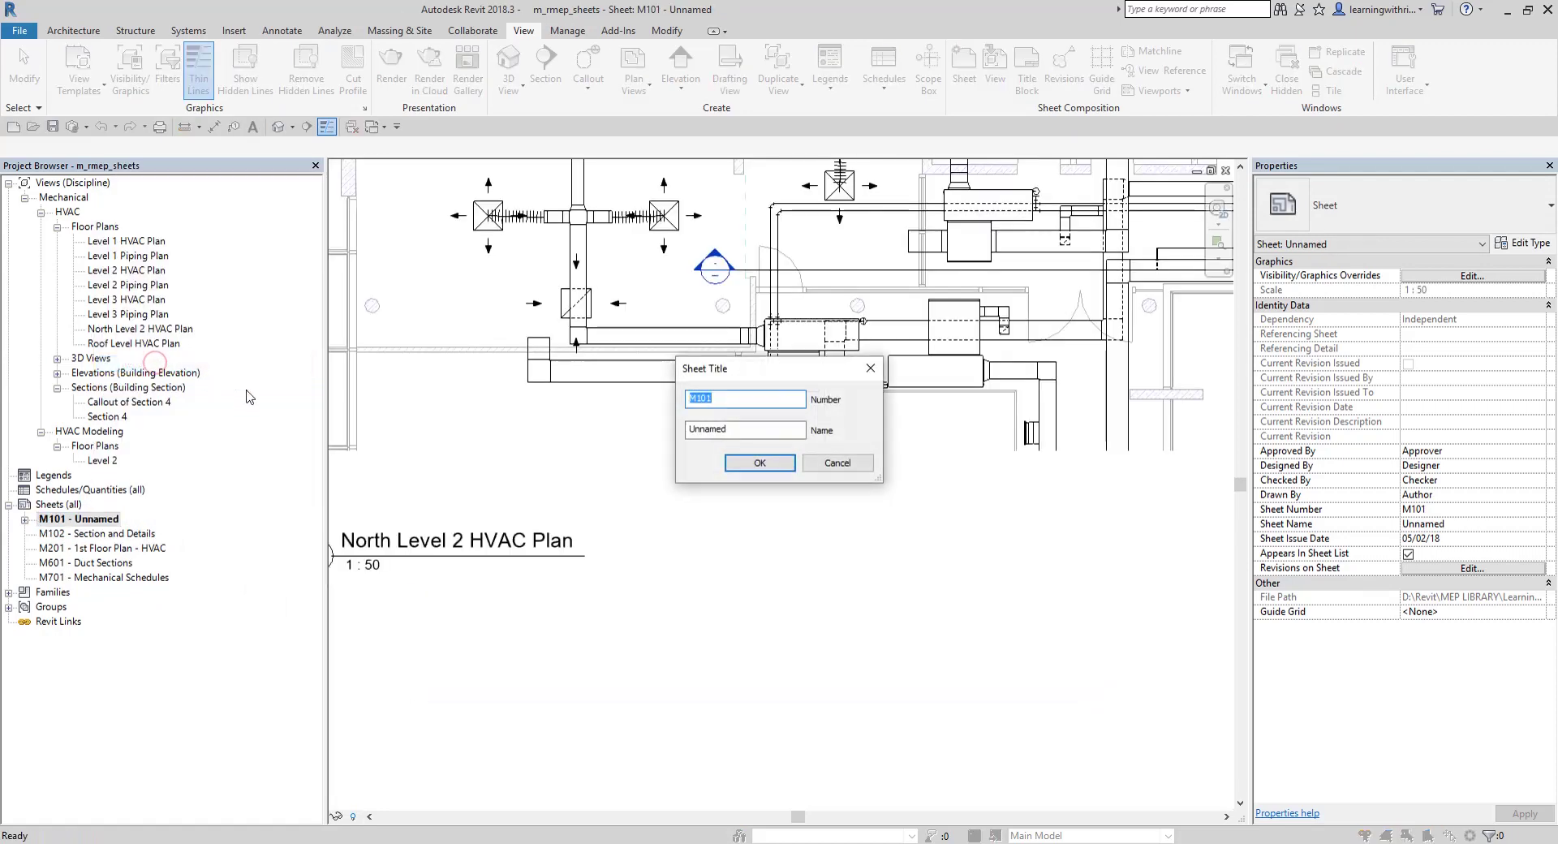
double_click(745, 429)
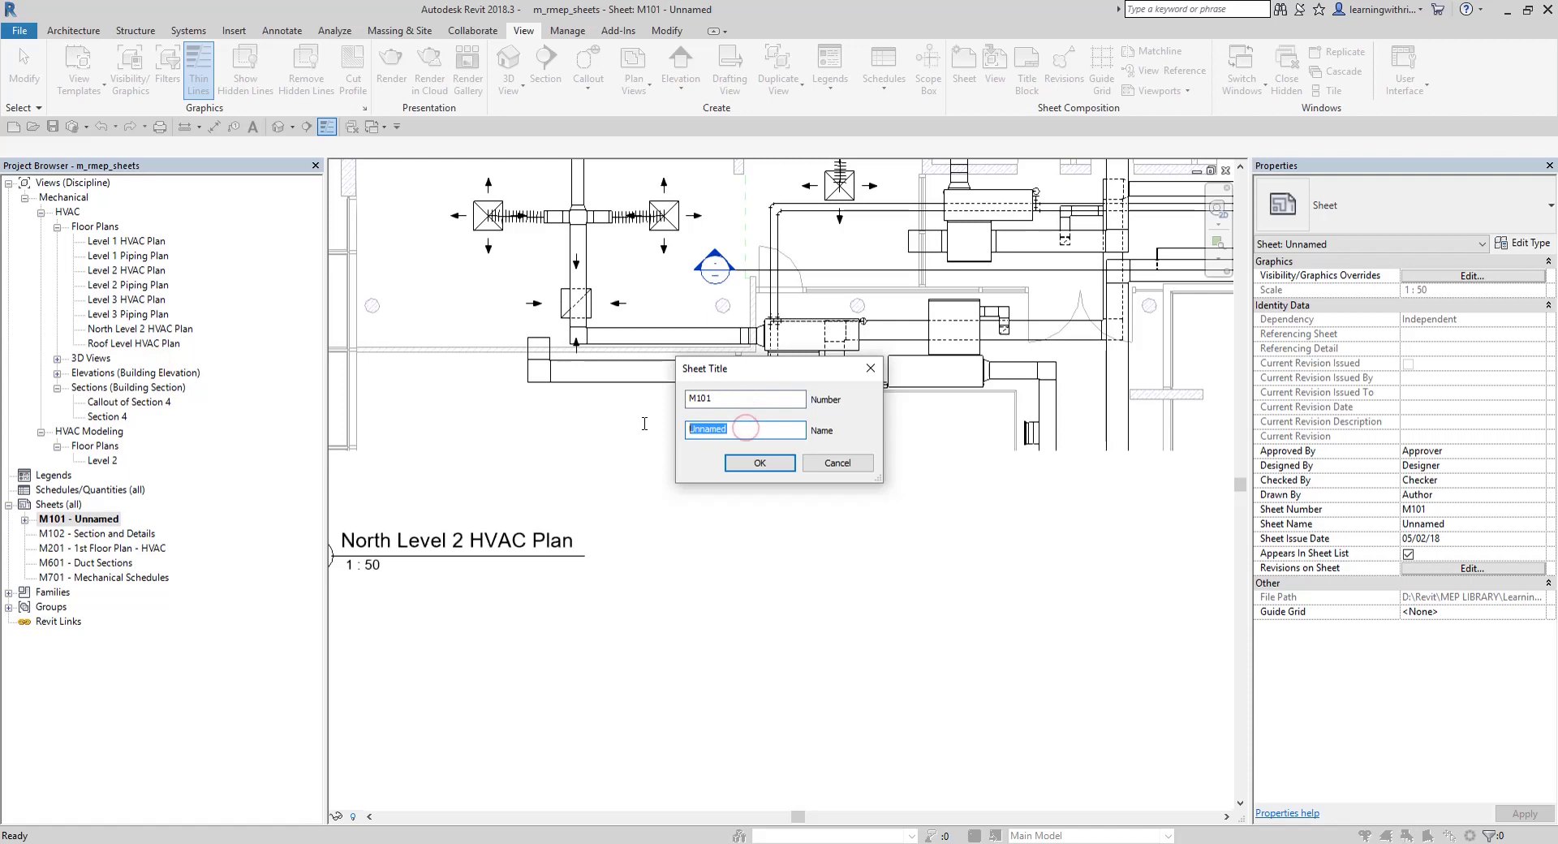
text(North)
text(Level 2 HVAC Plan)
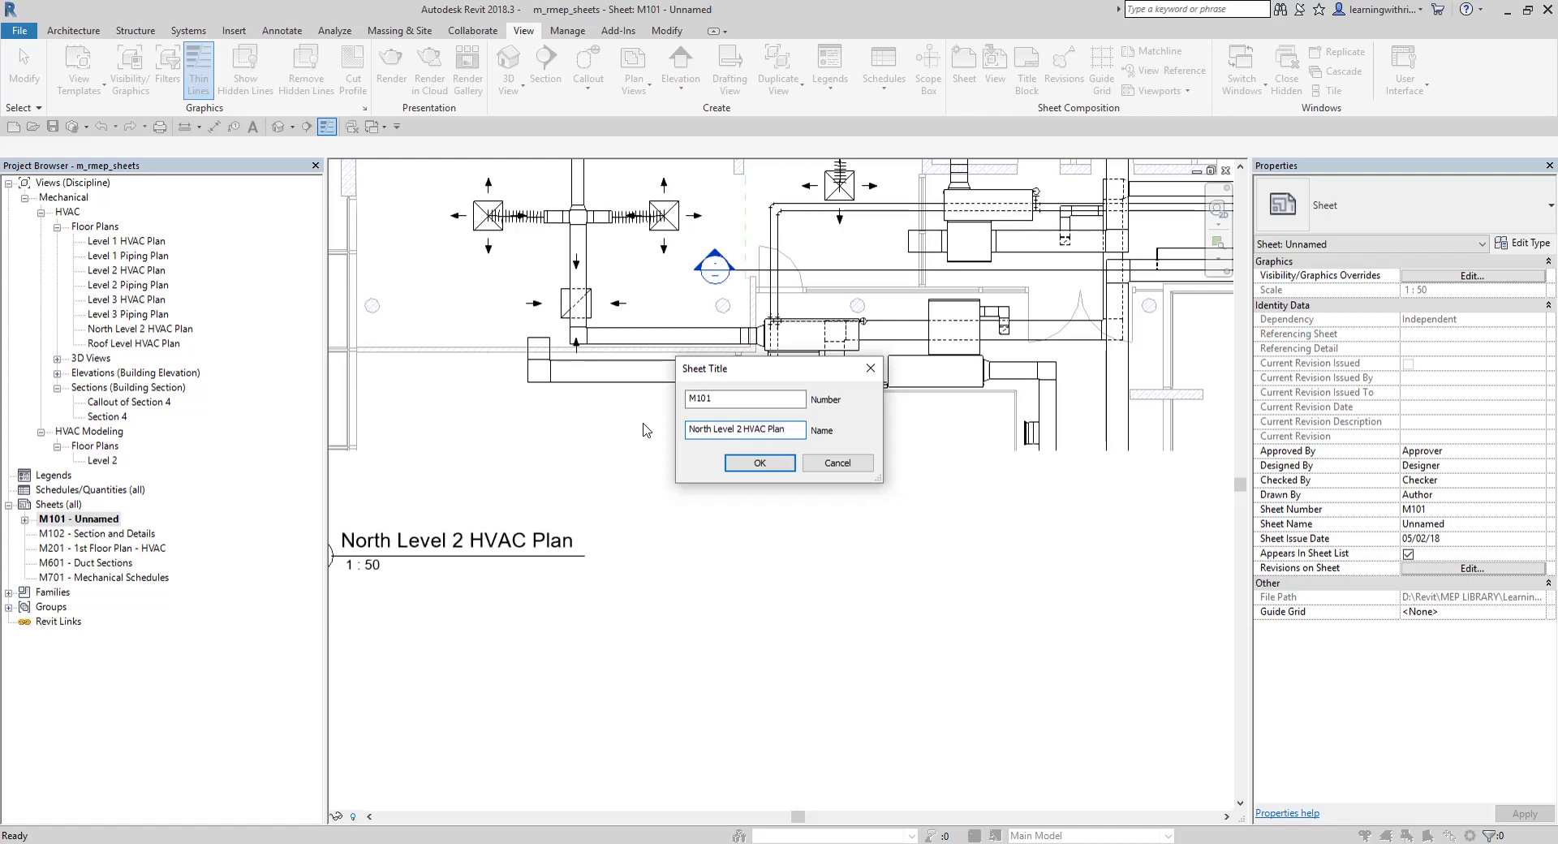
click(759, 463)
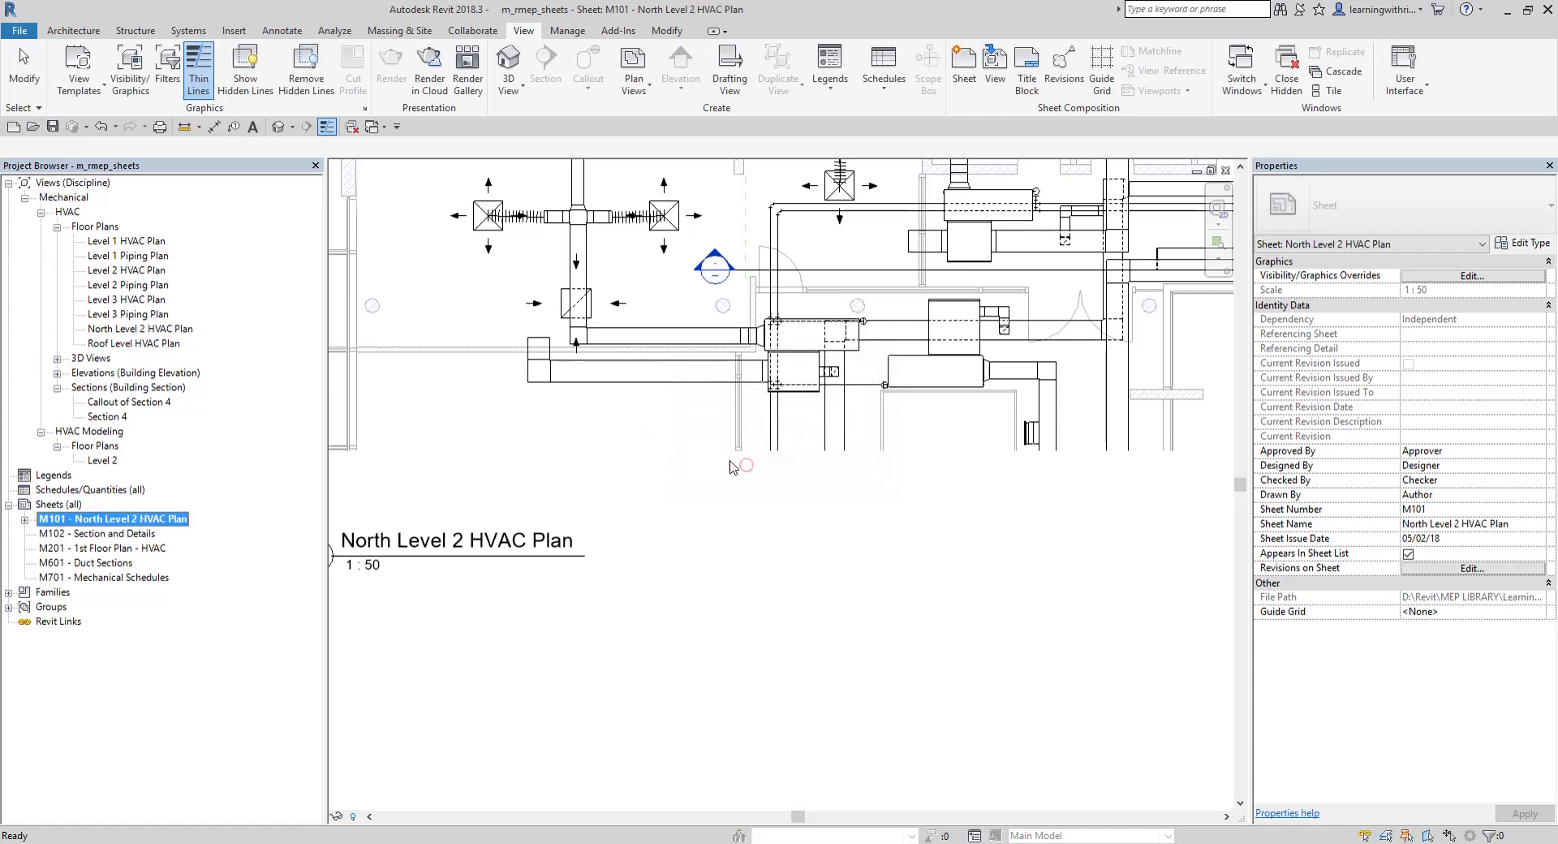
Step: Open sheet M102 and place the Section 4 view in the upper-left corner of the sheet
double_click(133, 534)
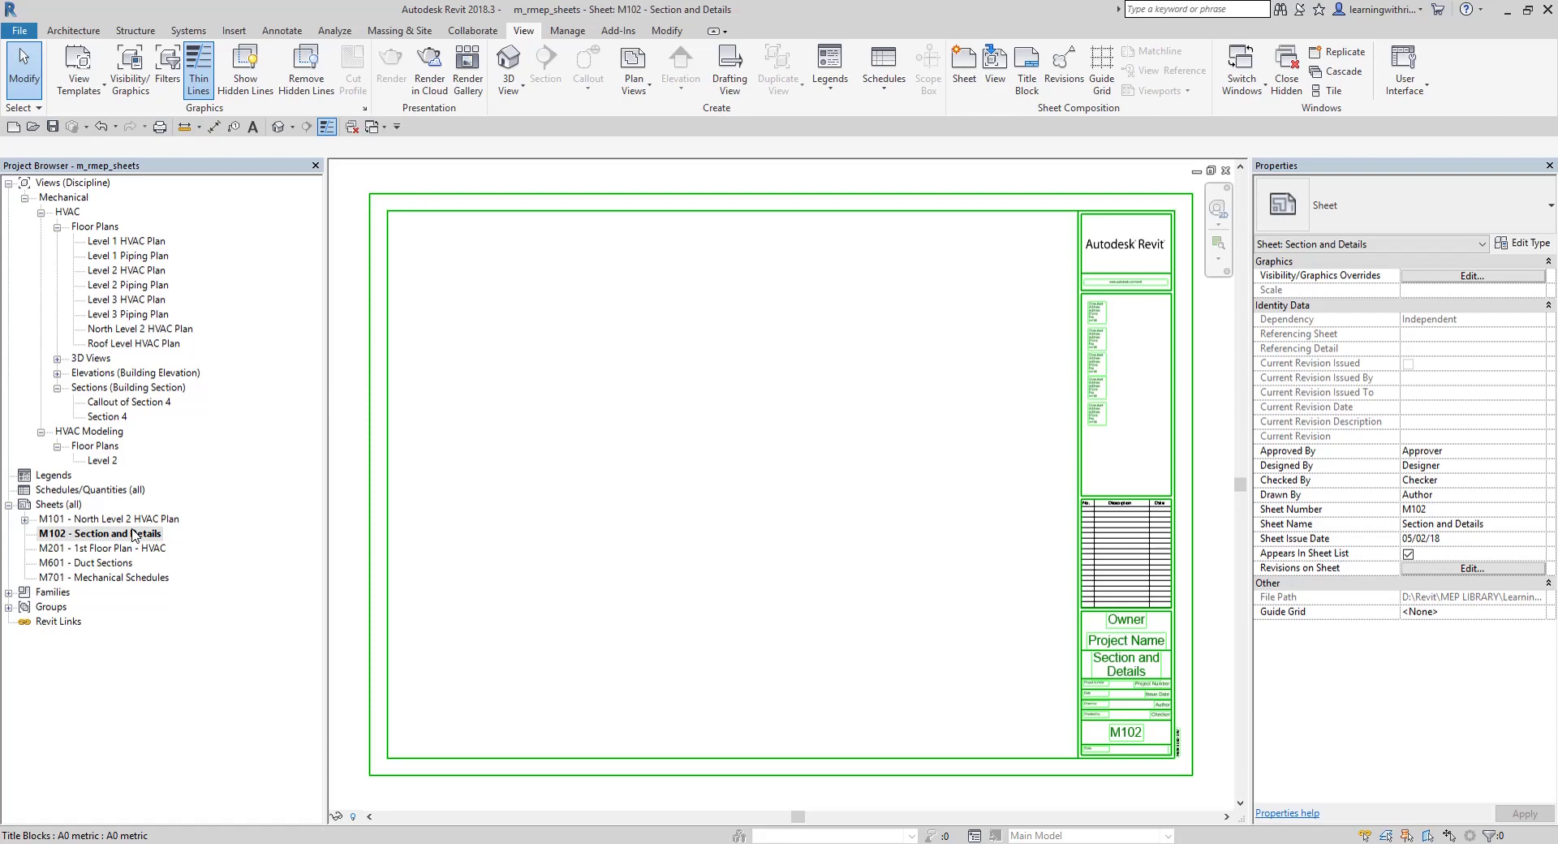
click(108, 416)
drag(120, 421, 542, 283)
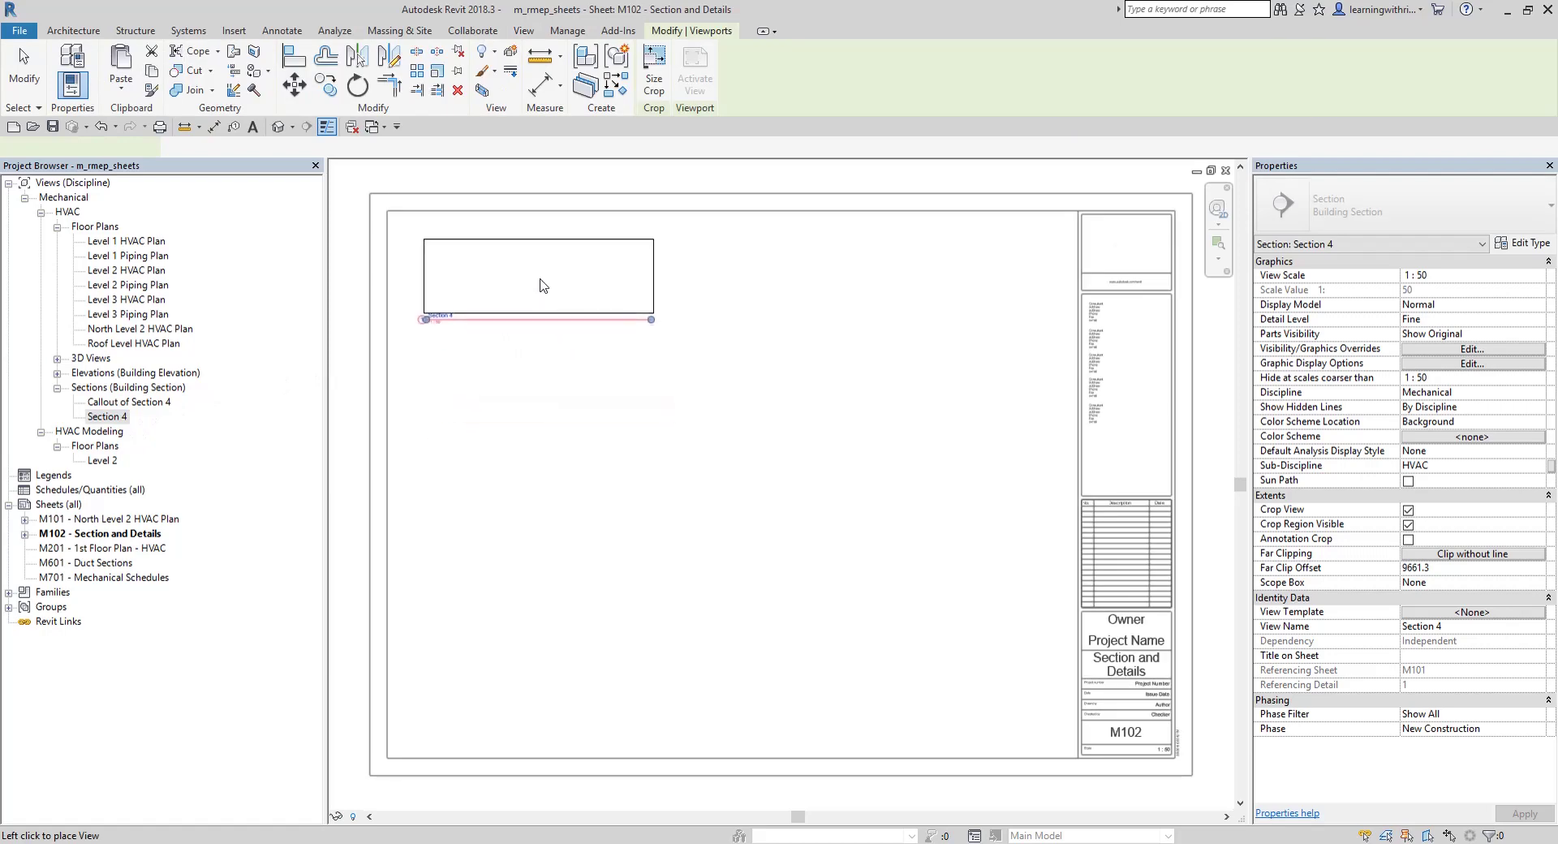
click(533, 287)
click(727, 429)
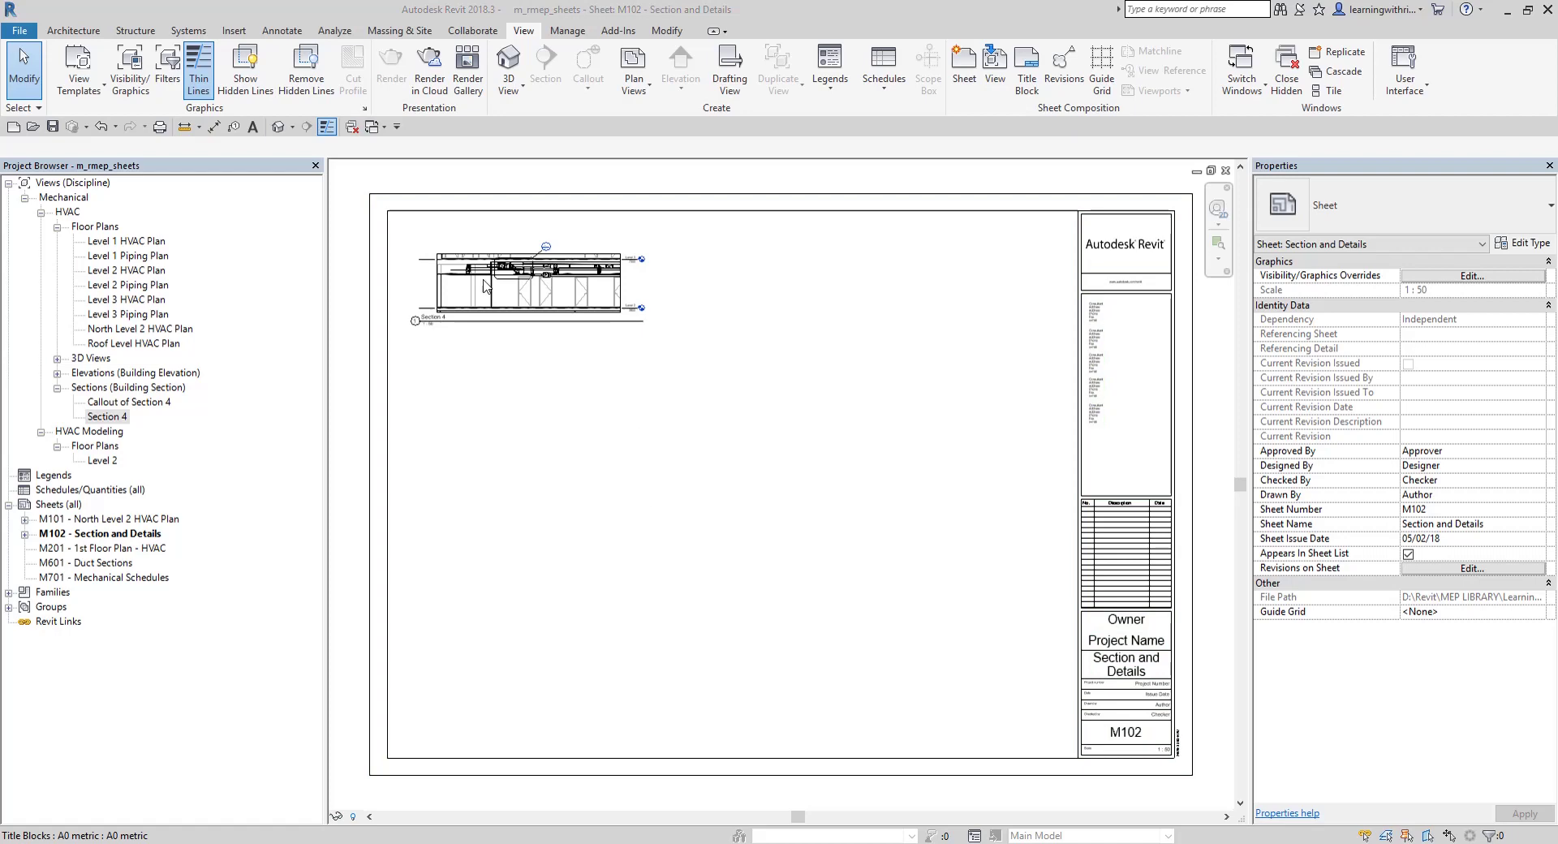
Step: Open the Section 4 view and examine the reference bubble and boundary of its callout
click(126, 403)
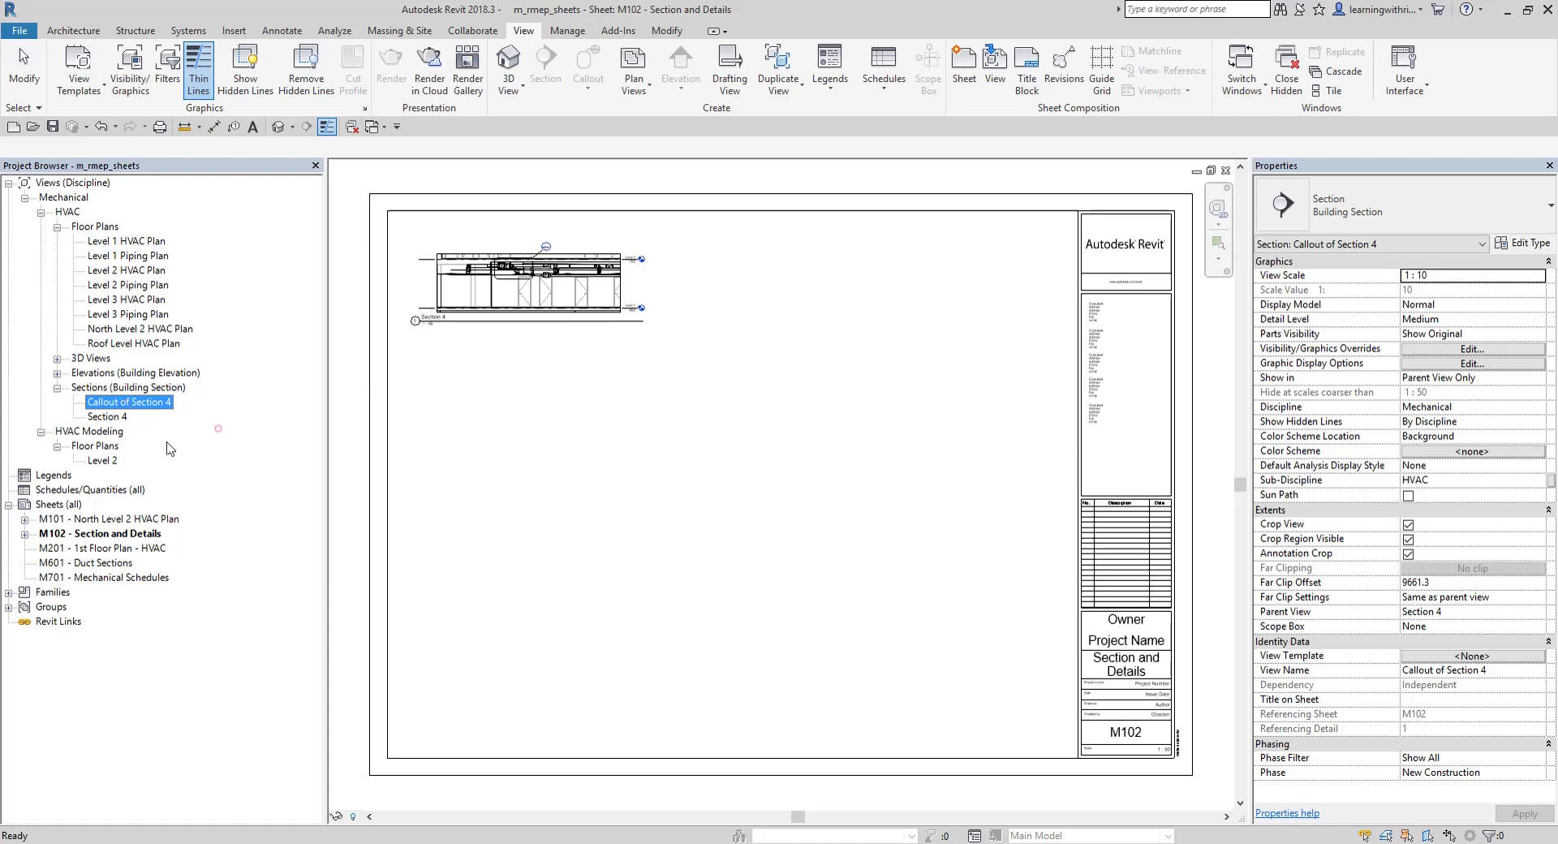
double_click(108, 416)
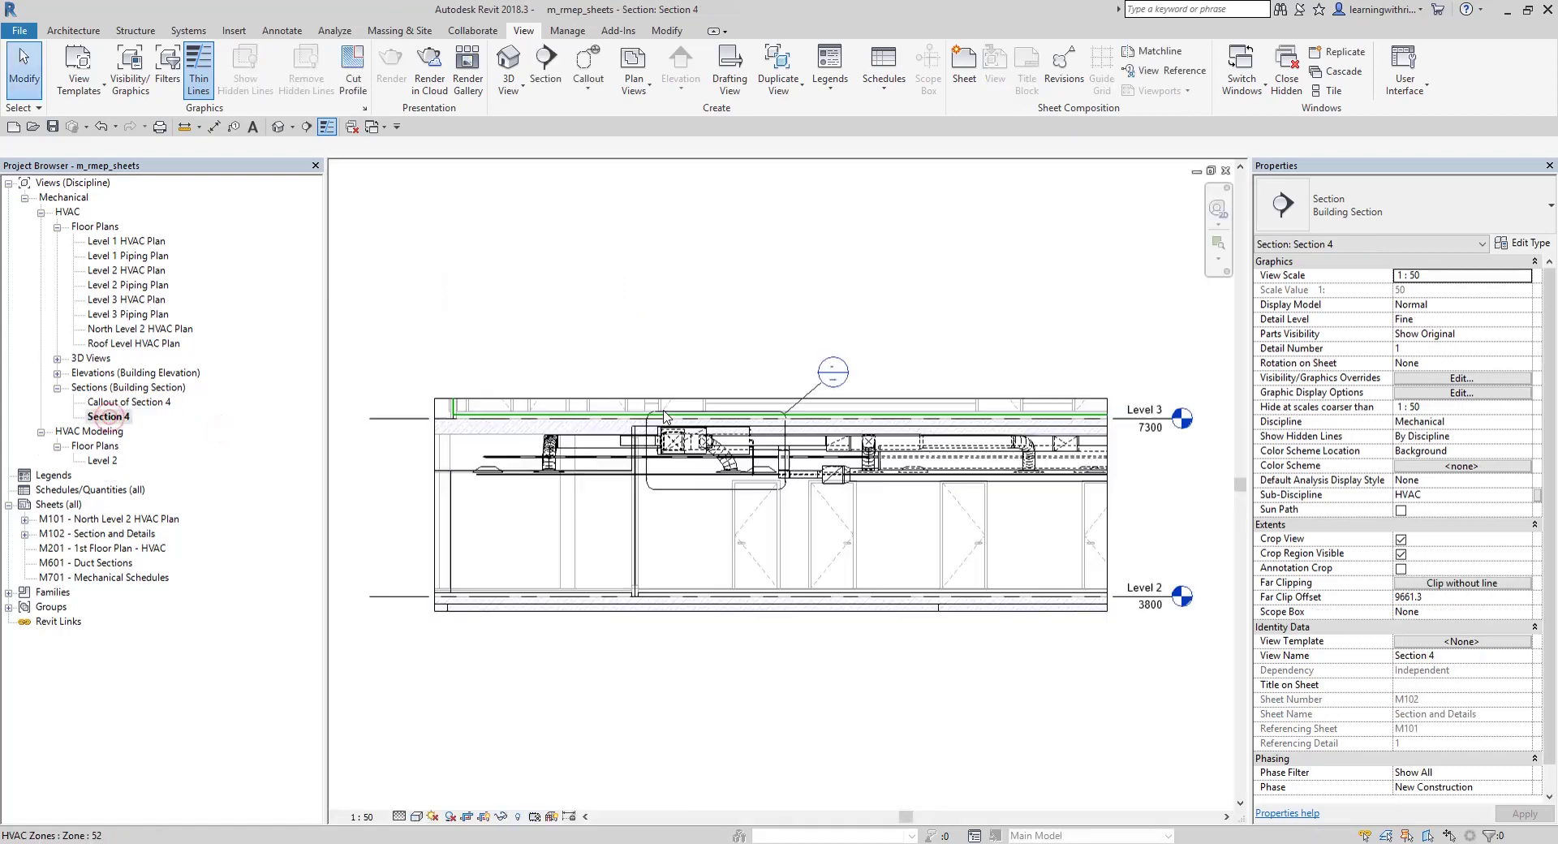
scroll(829, 381, up, 6)
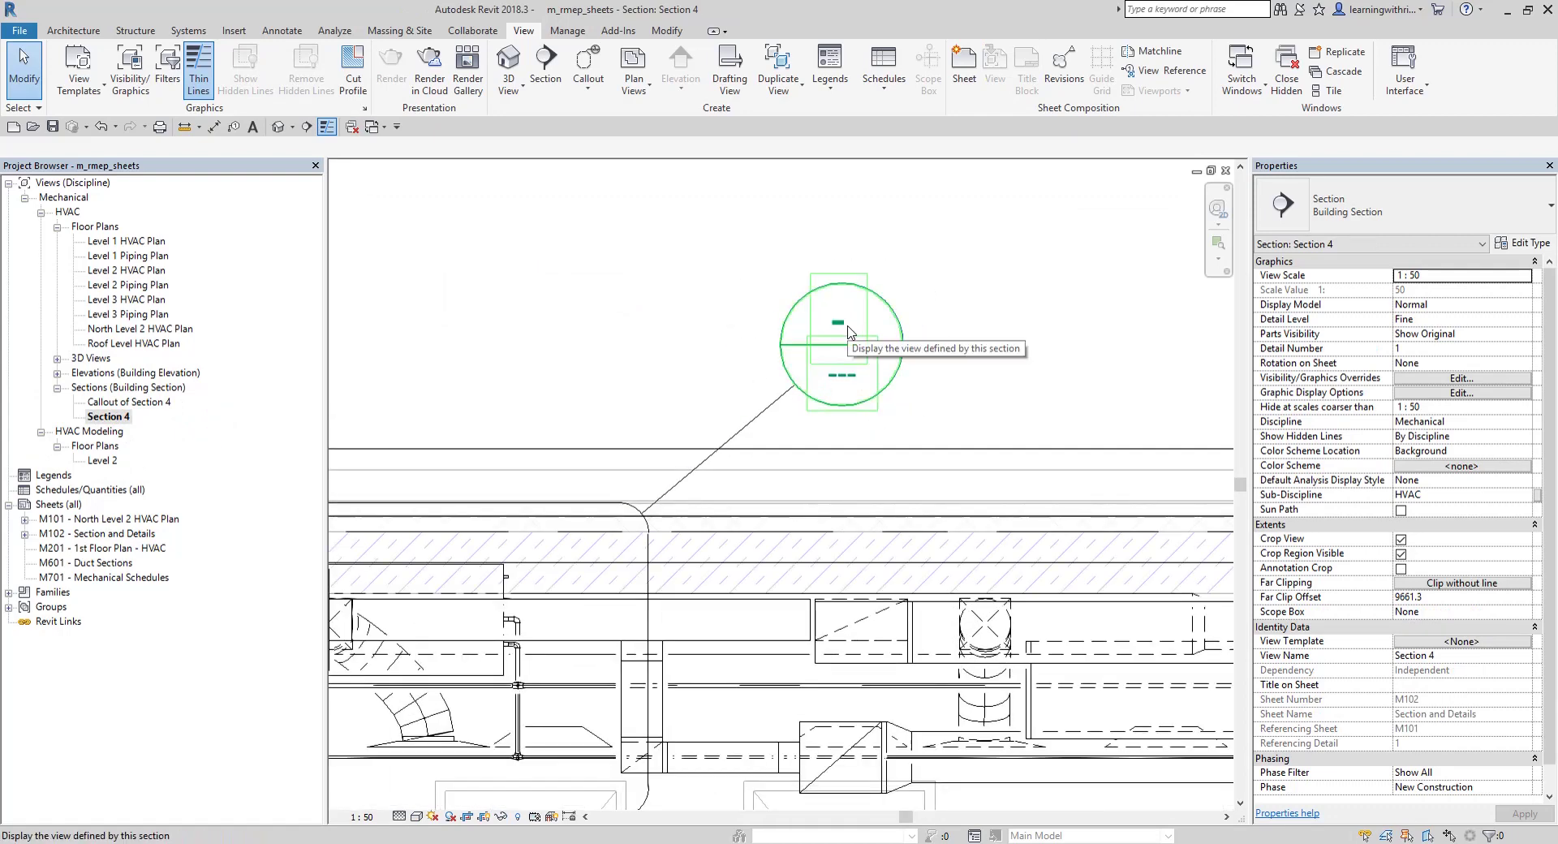
scroll(852, 341, down, 2)
middle_drag(856, 373, 886, 313)
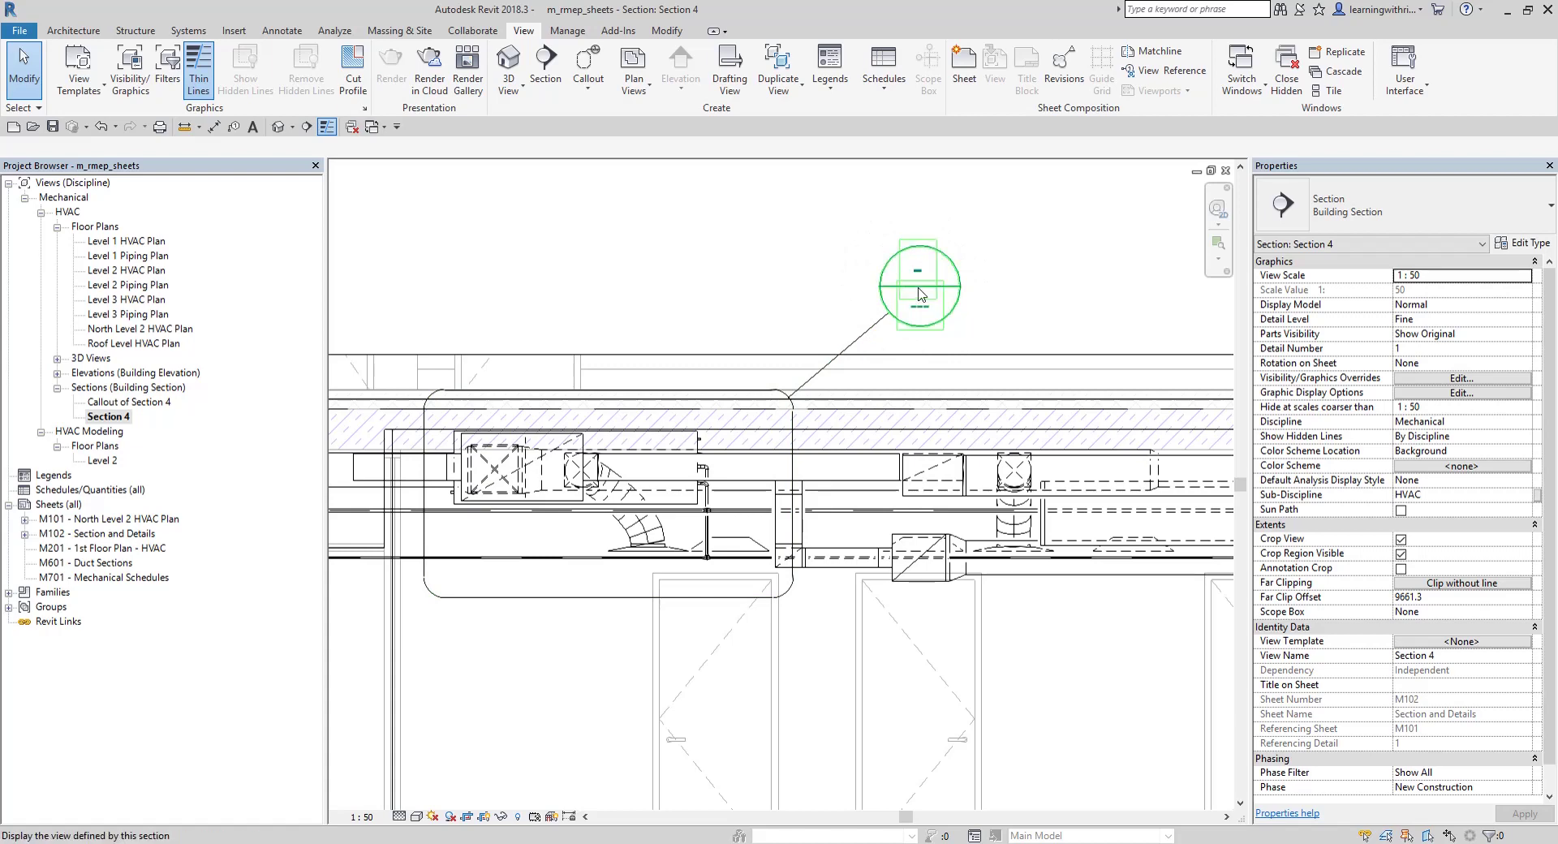
click(795, 466)
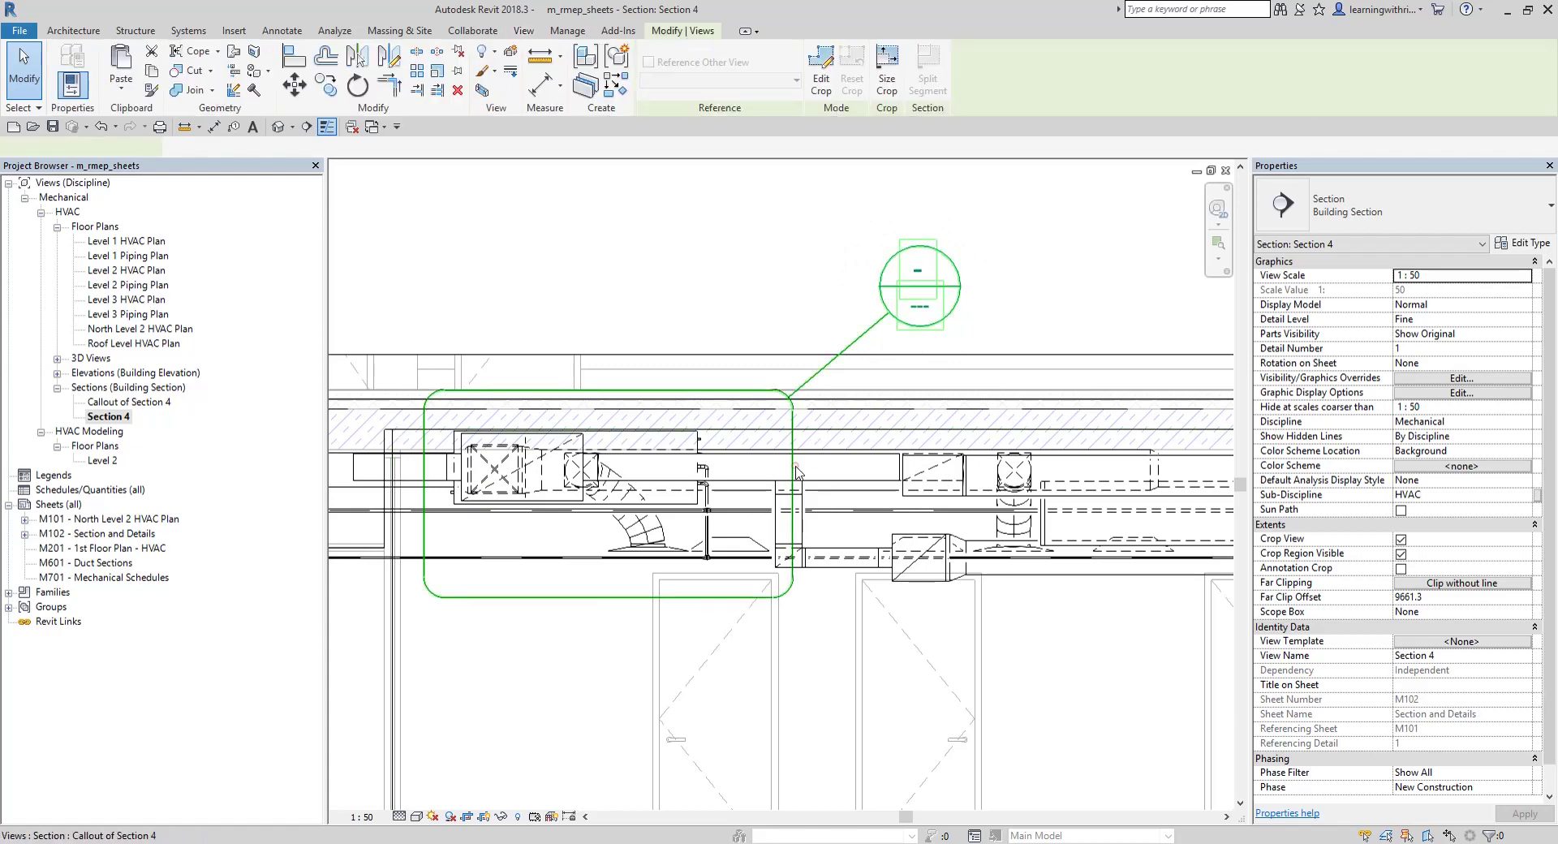
Step: Look at the Callout of Section 4 view, and check its reference bubble in Section 4 again
double_click(120, 533)
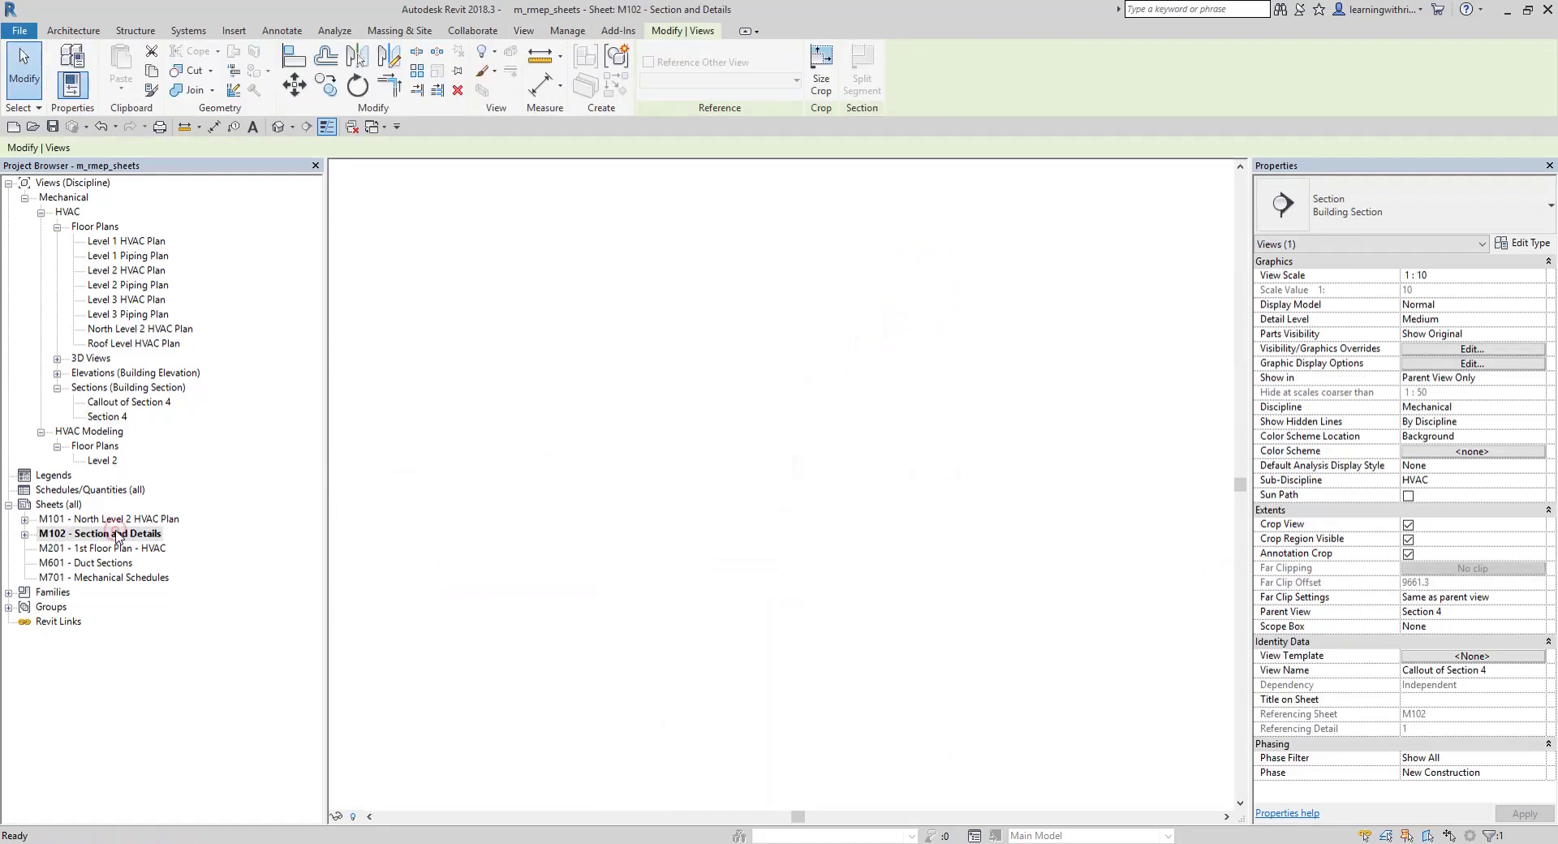
double_click(138, 402)
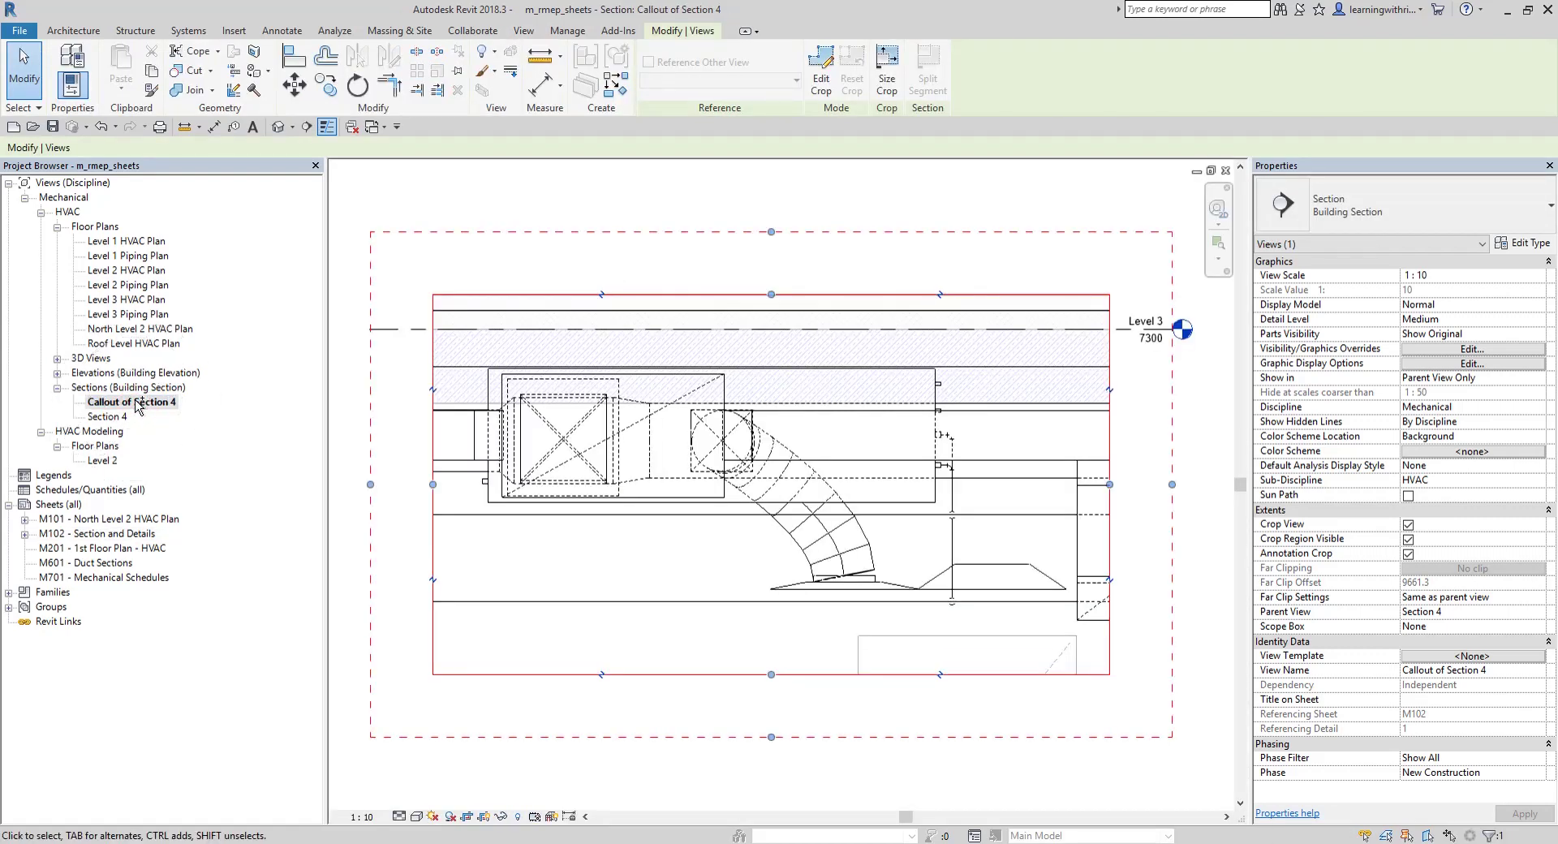
double_click(118, 533)
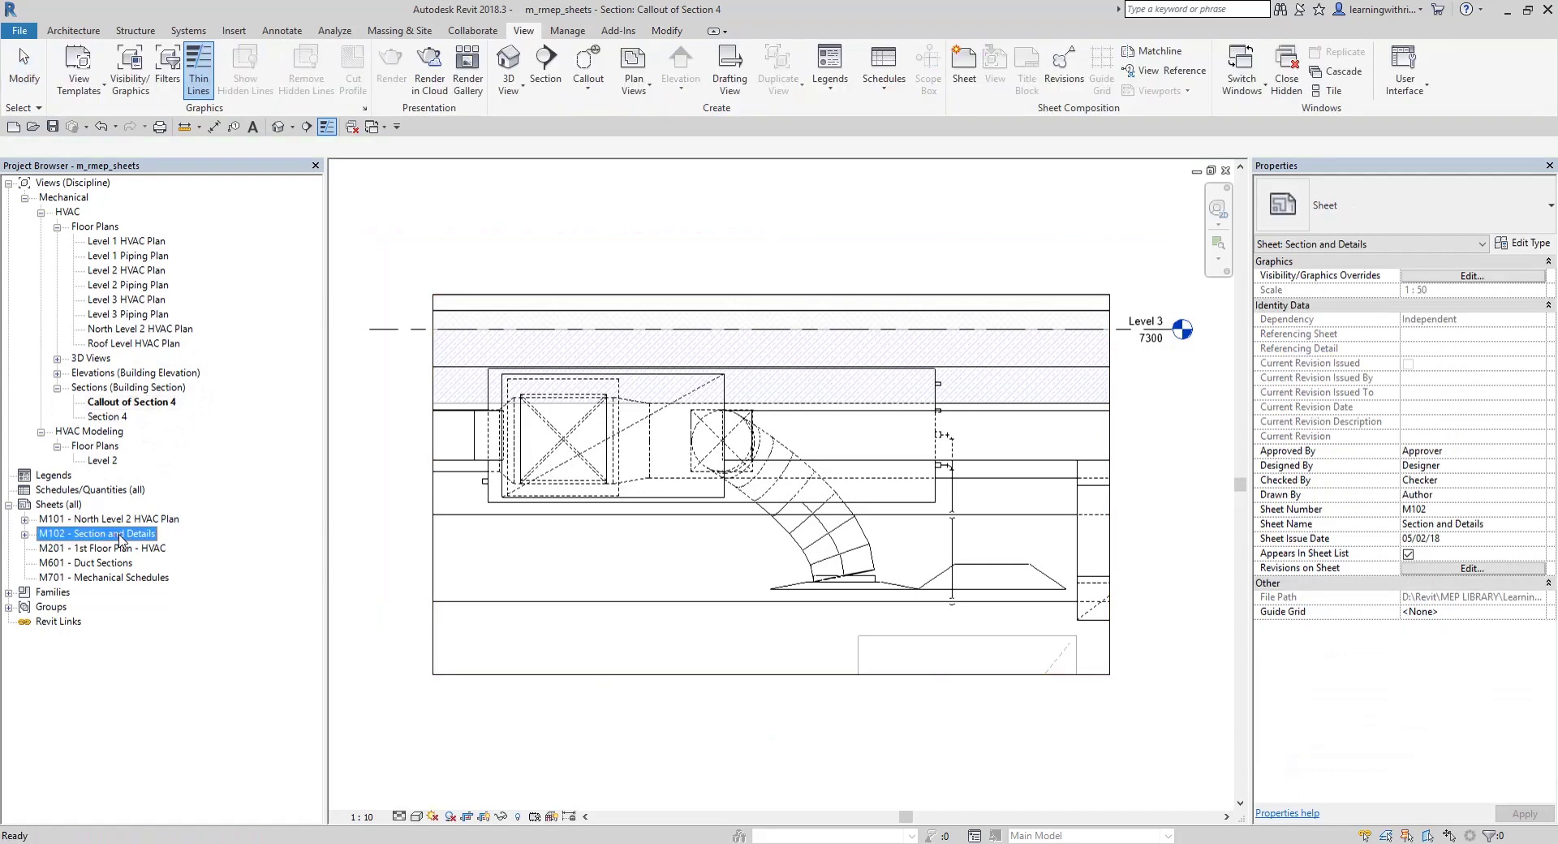
double_click(108, 416)
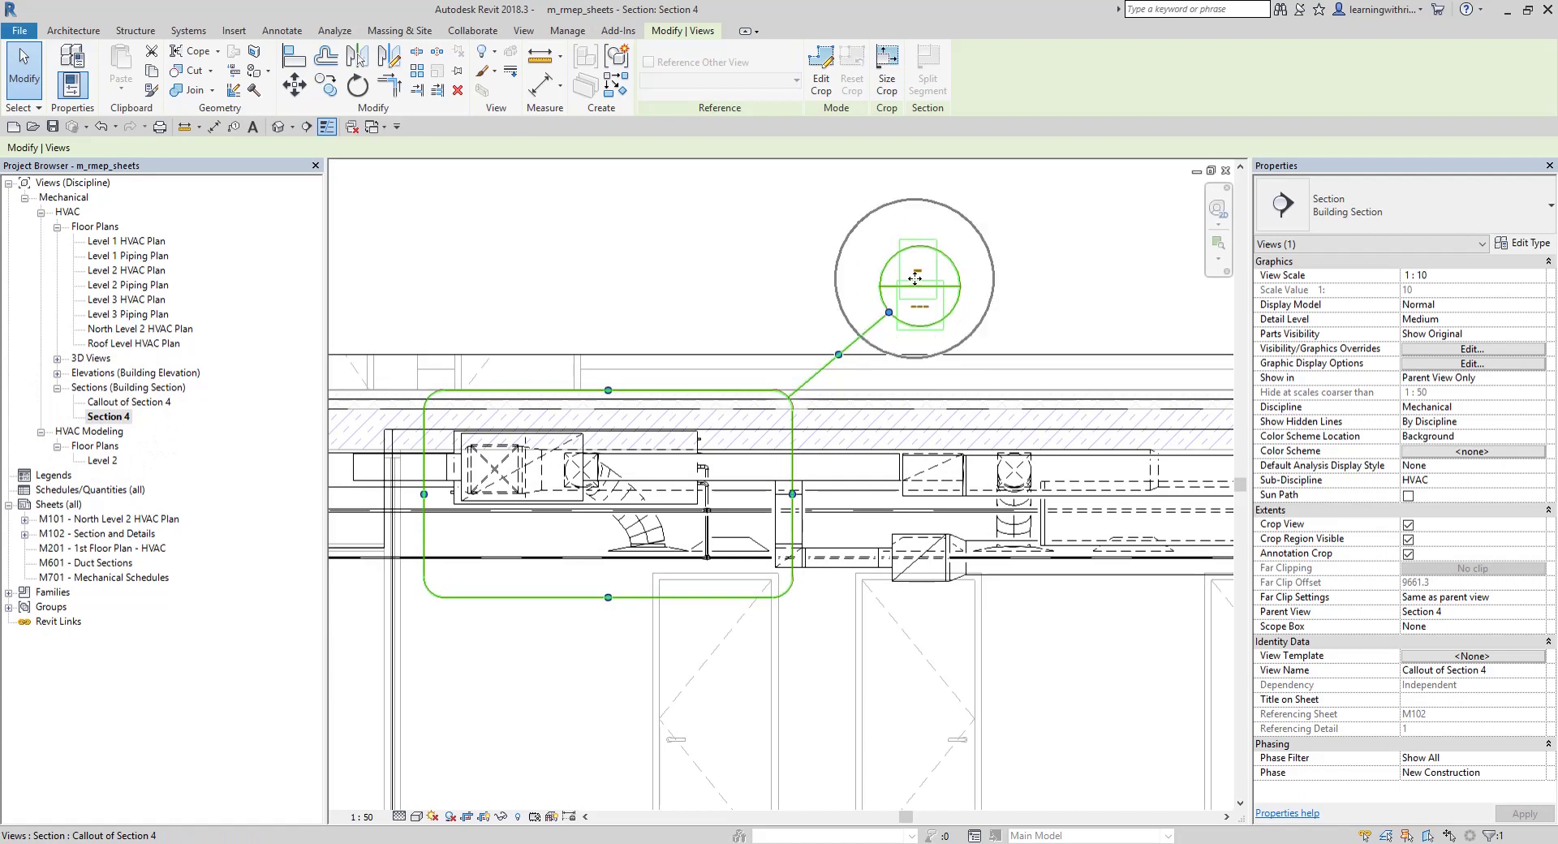
click(772, 277)
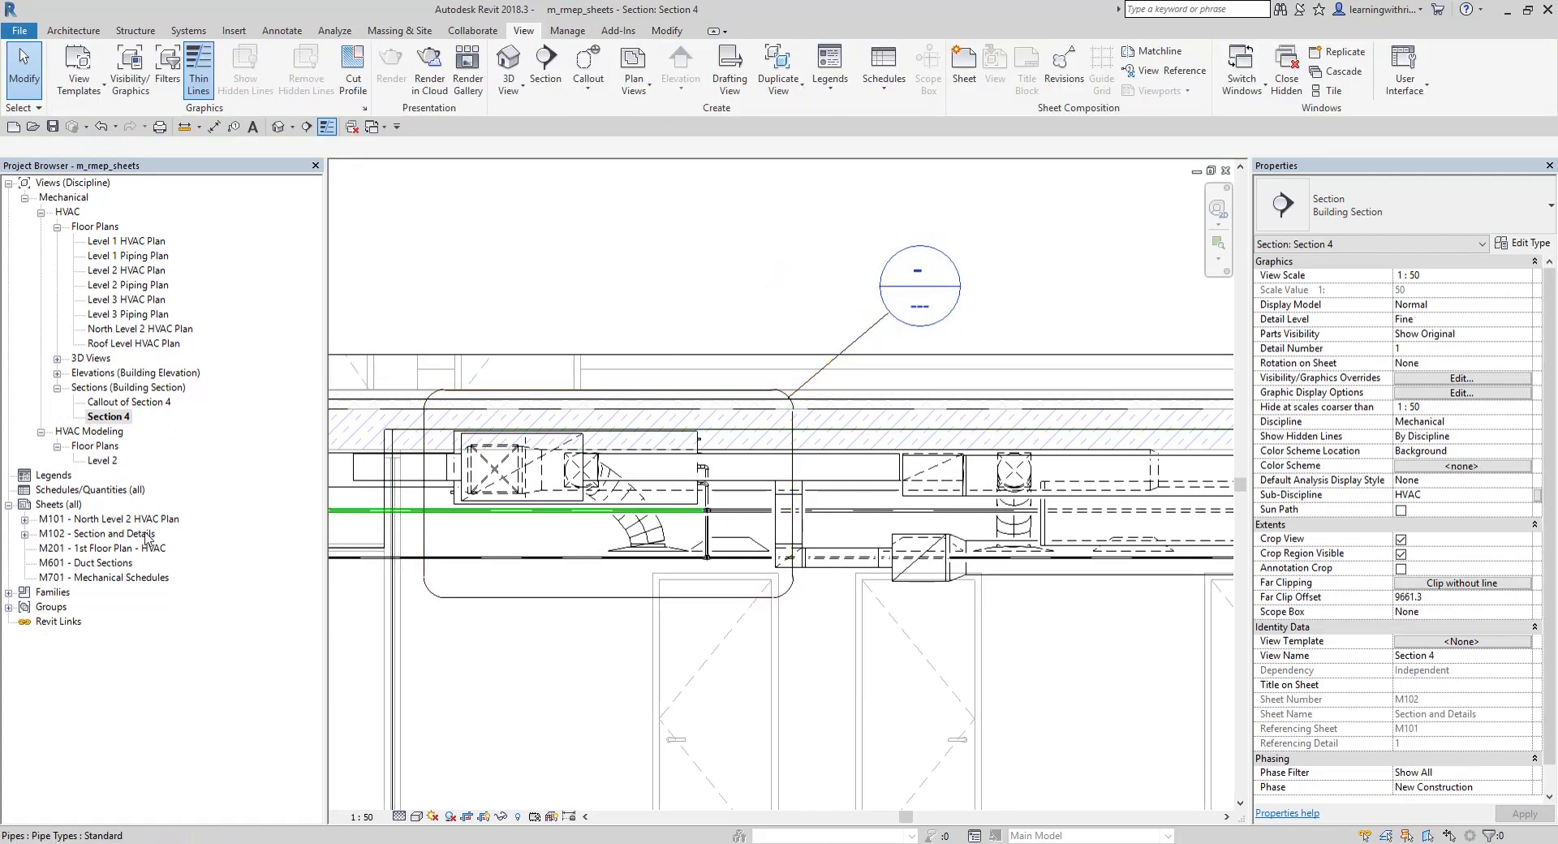
Step: Return to sheet M102 and examine the callout bubble in the placed Section 4 viewport
double_click(116, 534)
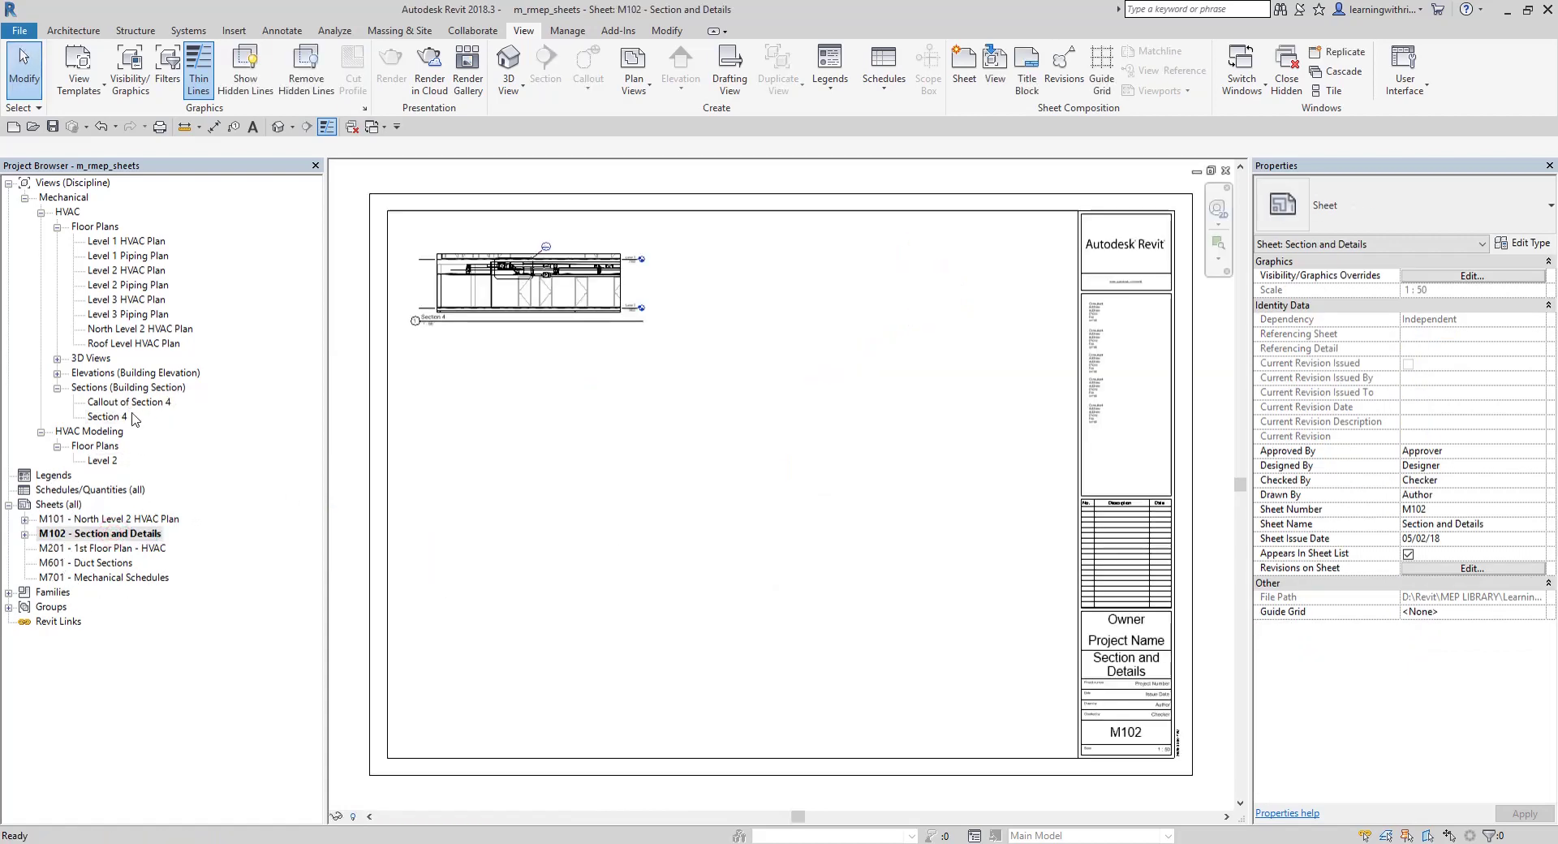
scroll(560, 252, up, 4)
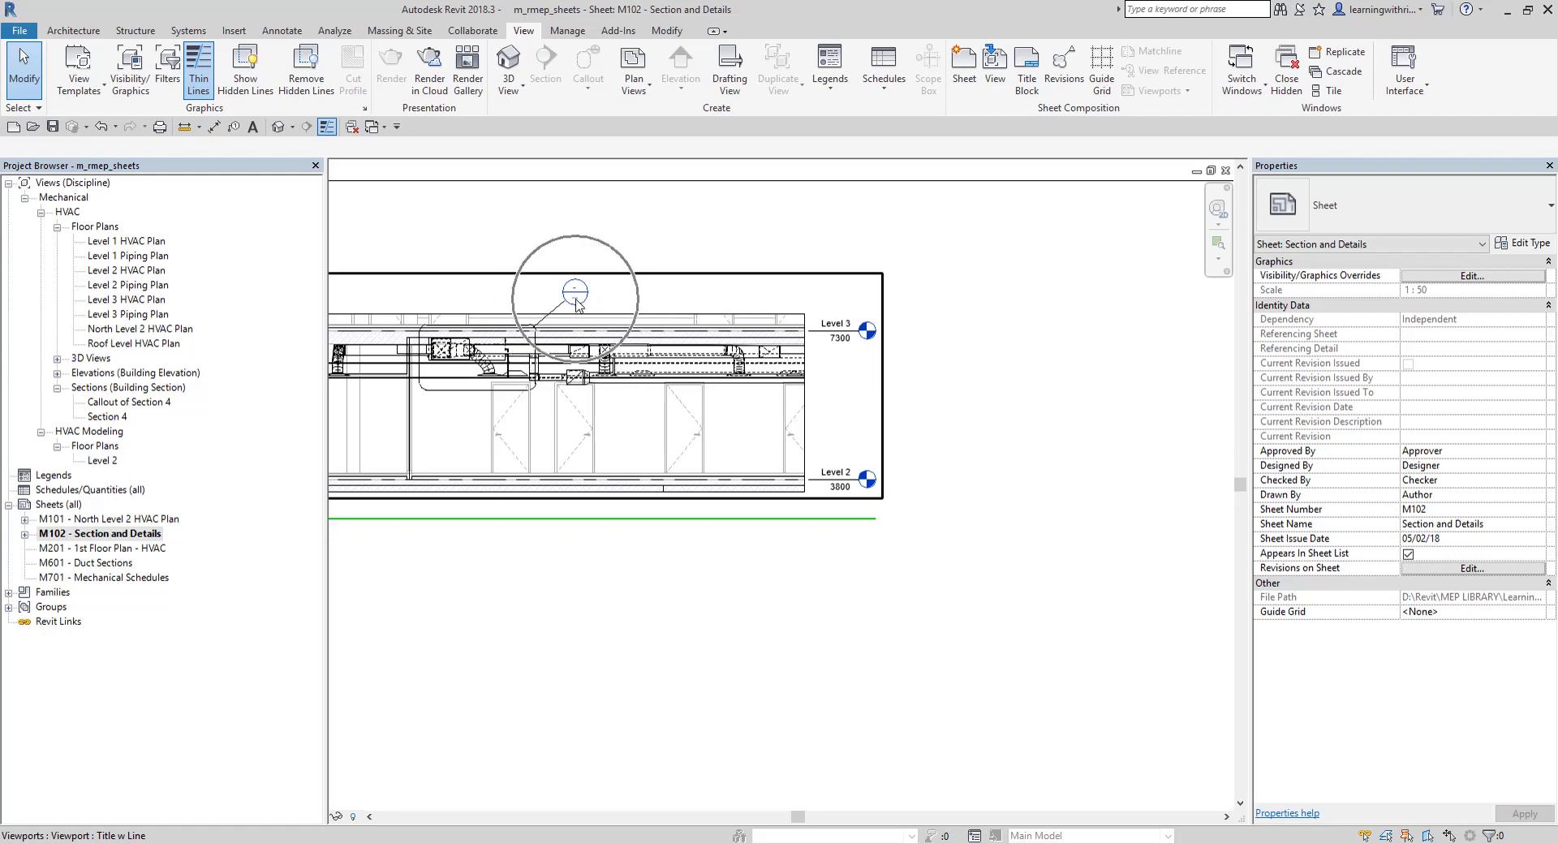
scroll(576, 302, up, 1)
scroll(576, 302, down, 3)
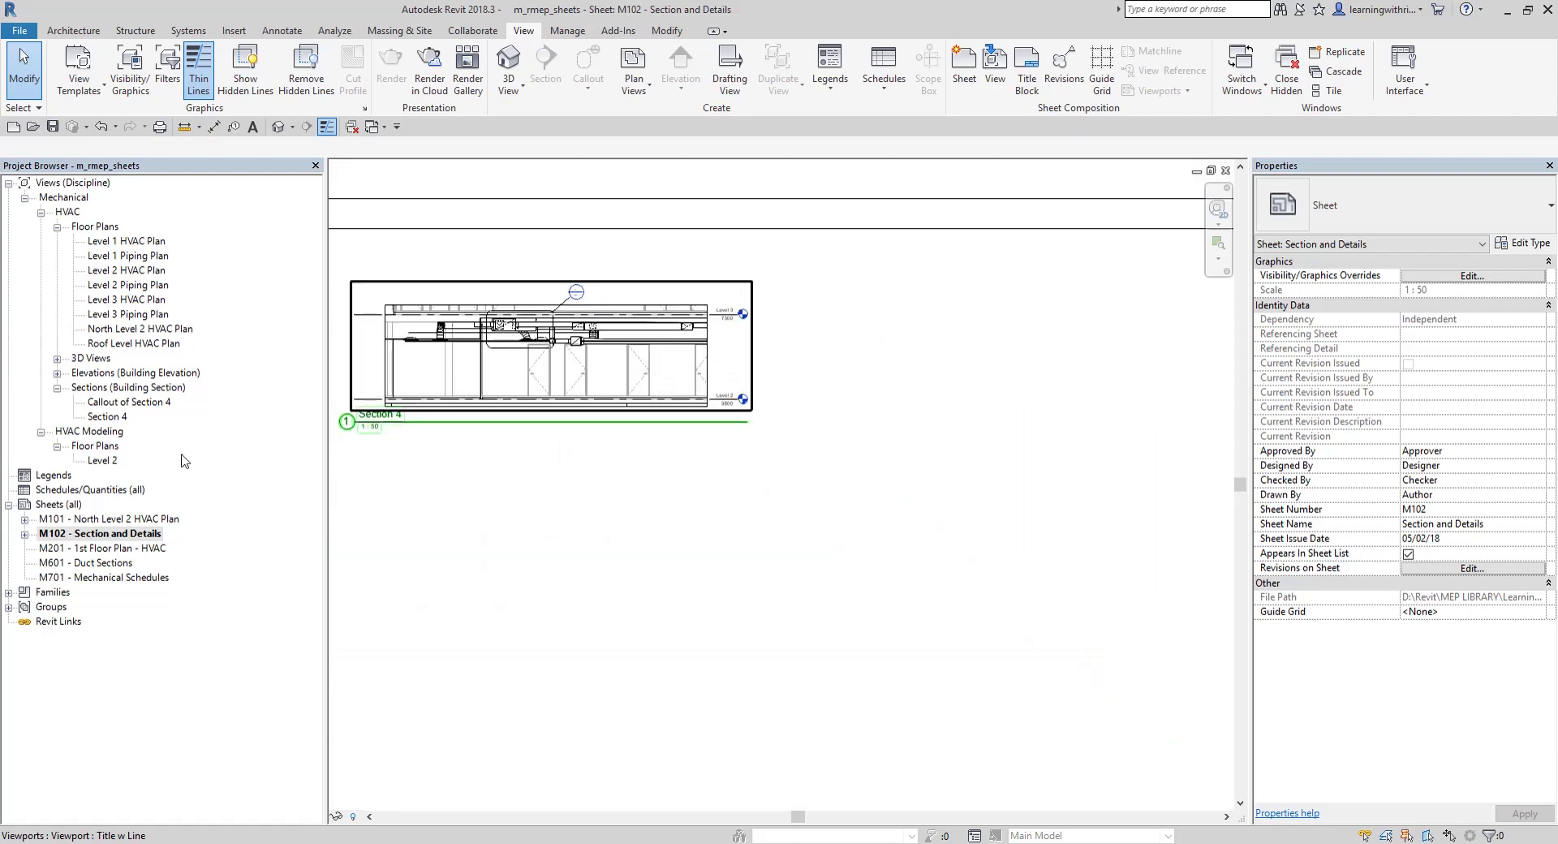
Step: Place the Callout of Section 4 view on sheet M102 beside the Section 4 view, near the sheet's upper edge
click(125, 404)
drag(128, 409, 1041, 379)
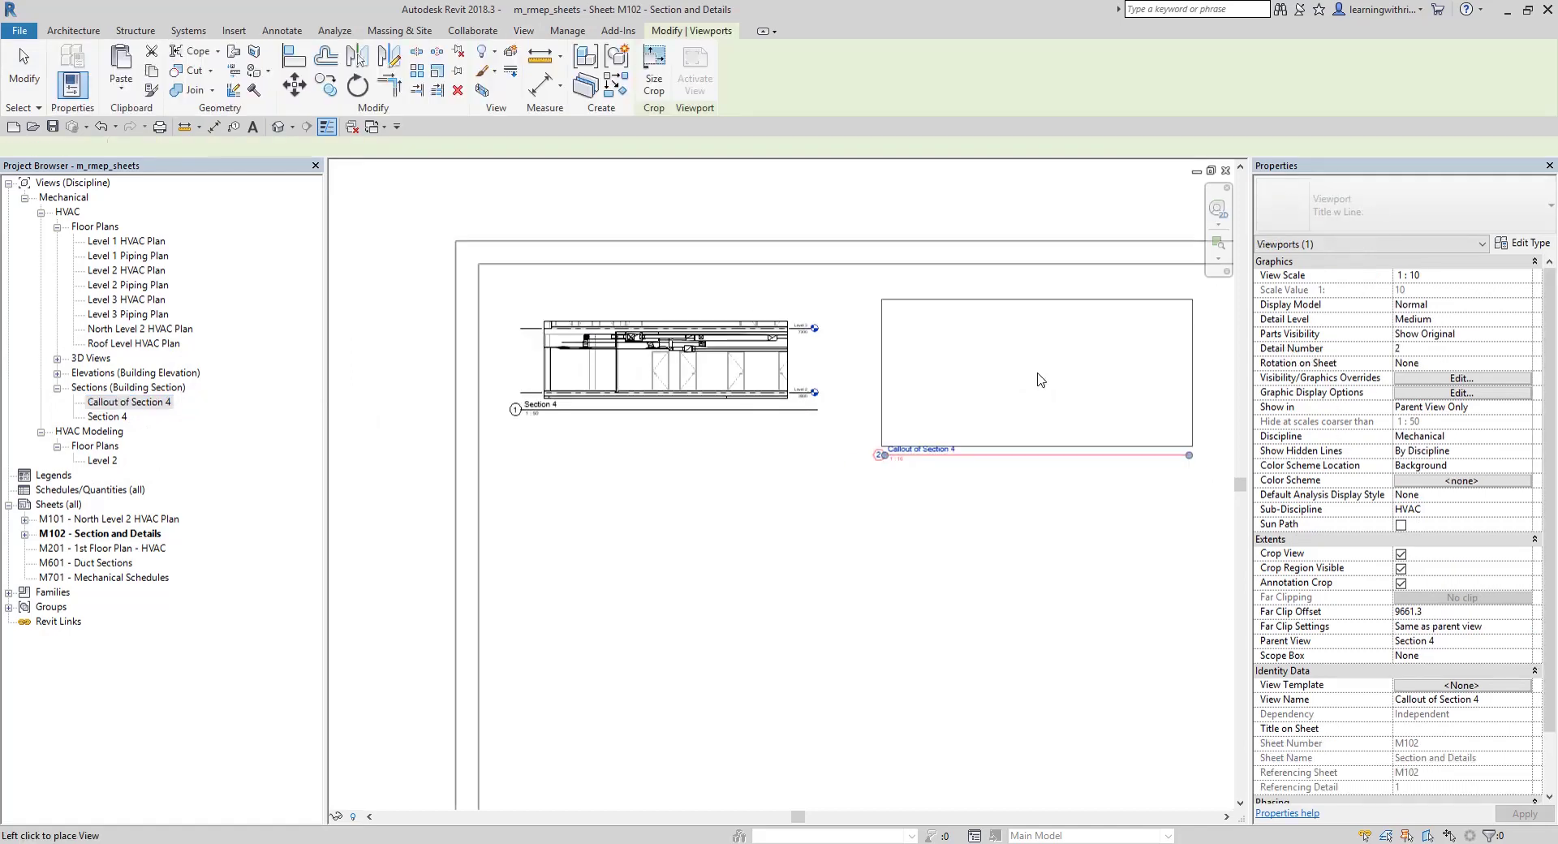
click(1033, 406)
scroll(1034, 406, down, 2)
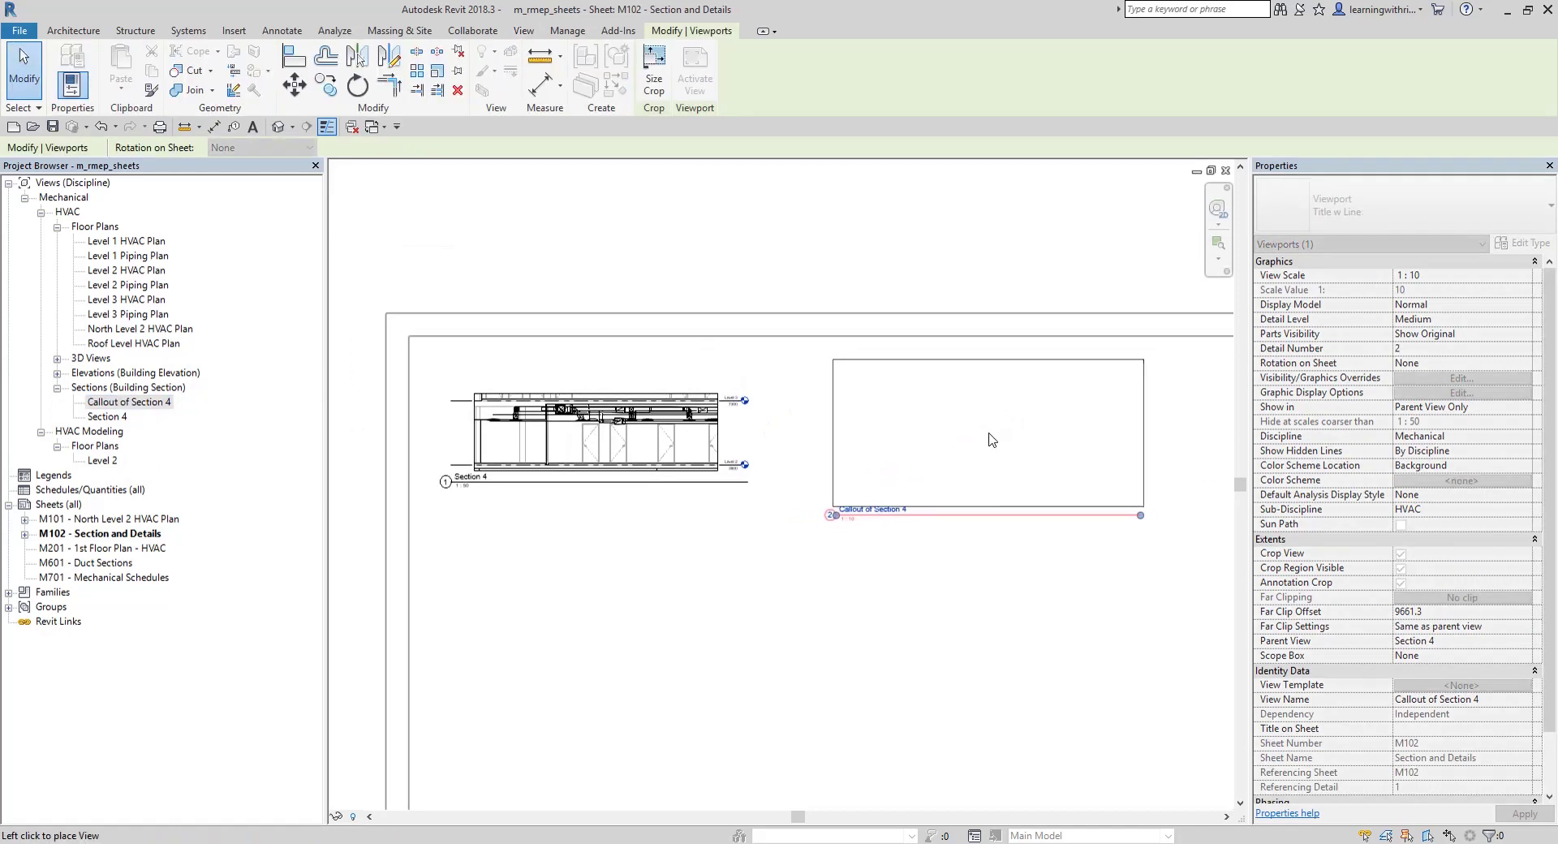
scroll(1010, 438, down, 2)
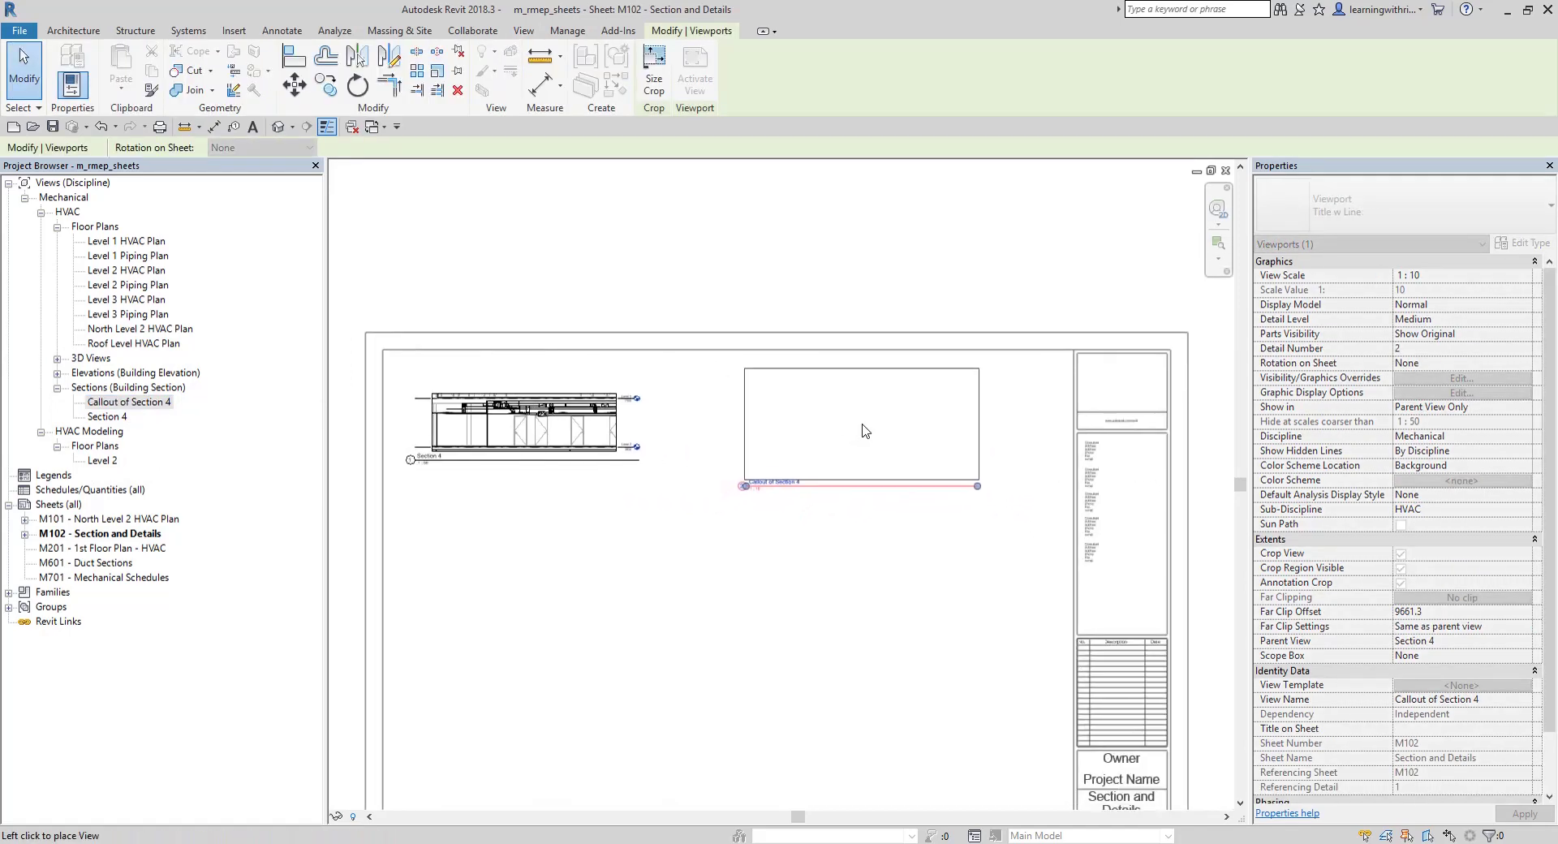
click(862, 431)
Step: Move the Section 4 viewport down so its title line aligns with that of the Callout of Section 4 viewport
click(690, 197)
drag(581, 438, 597, 452)
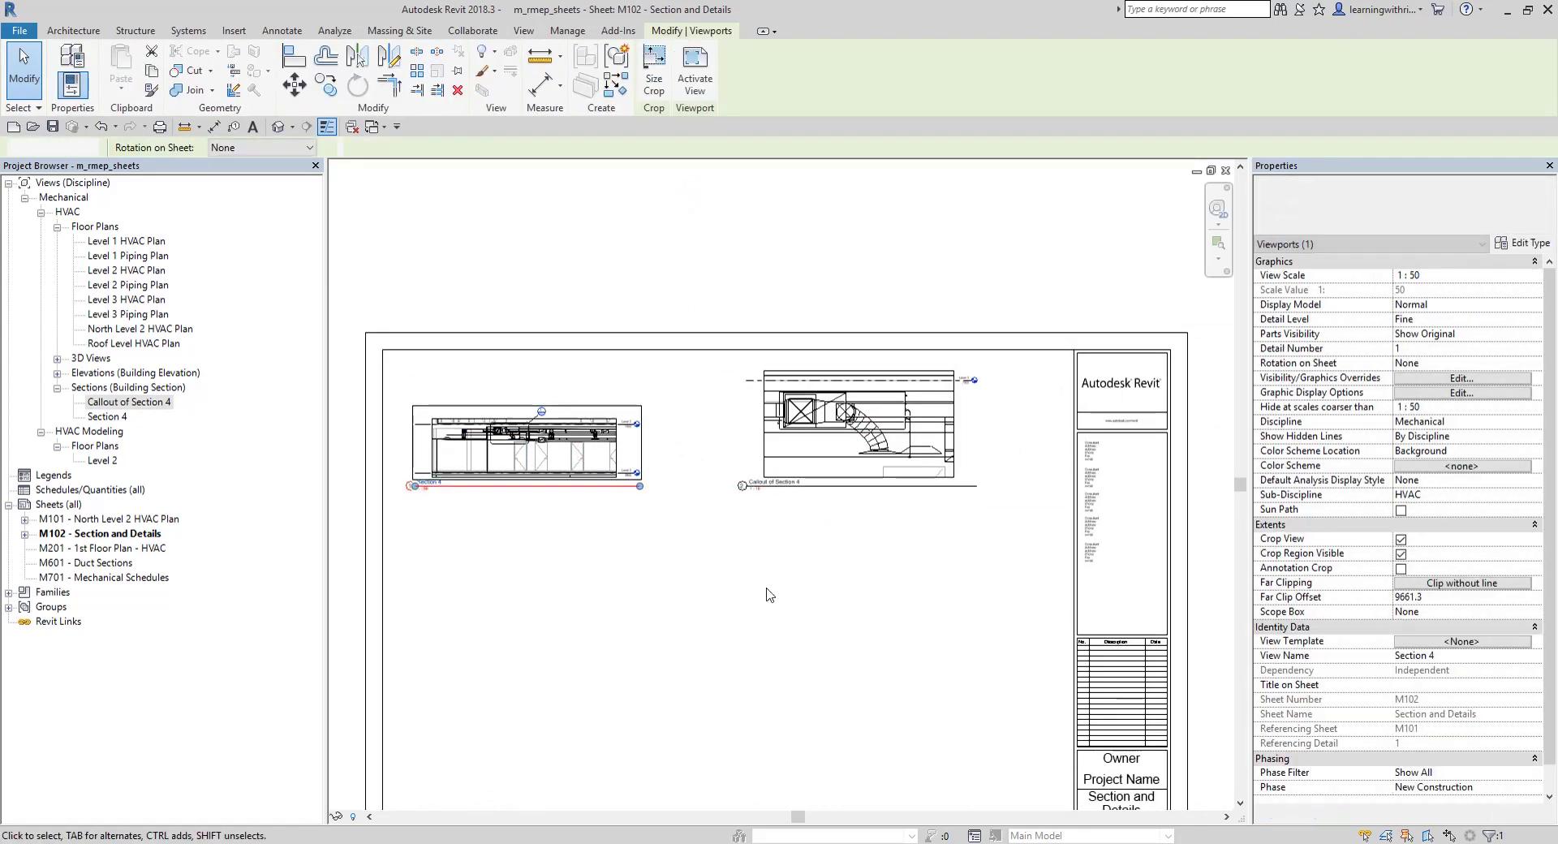
key(Escape)
Step: Examine the callout bubble's detail and sheet reference in the placed Section 4 viewport and in the Section 4 view itself
scroll(596, 414, up, 5)
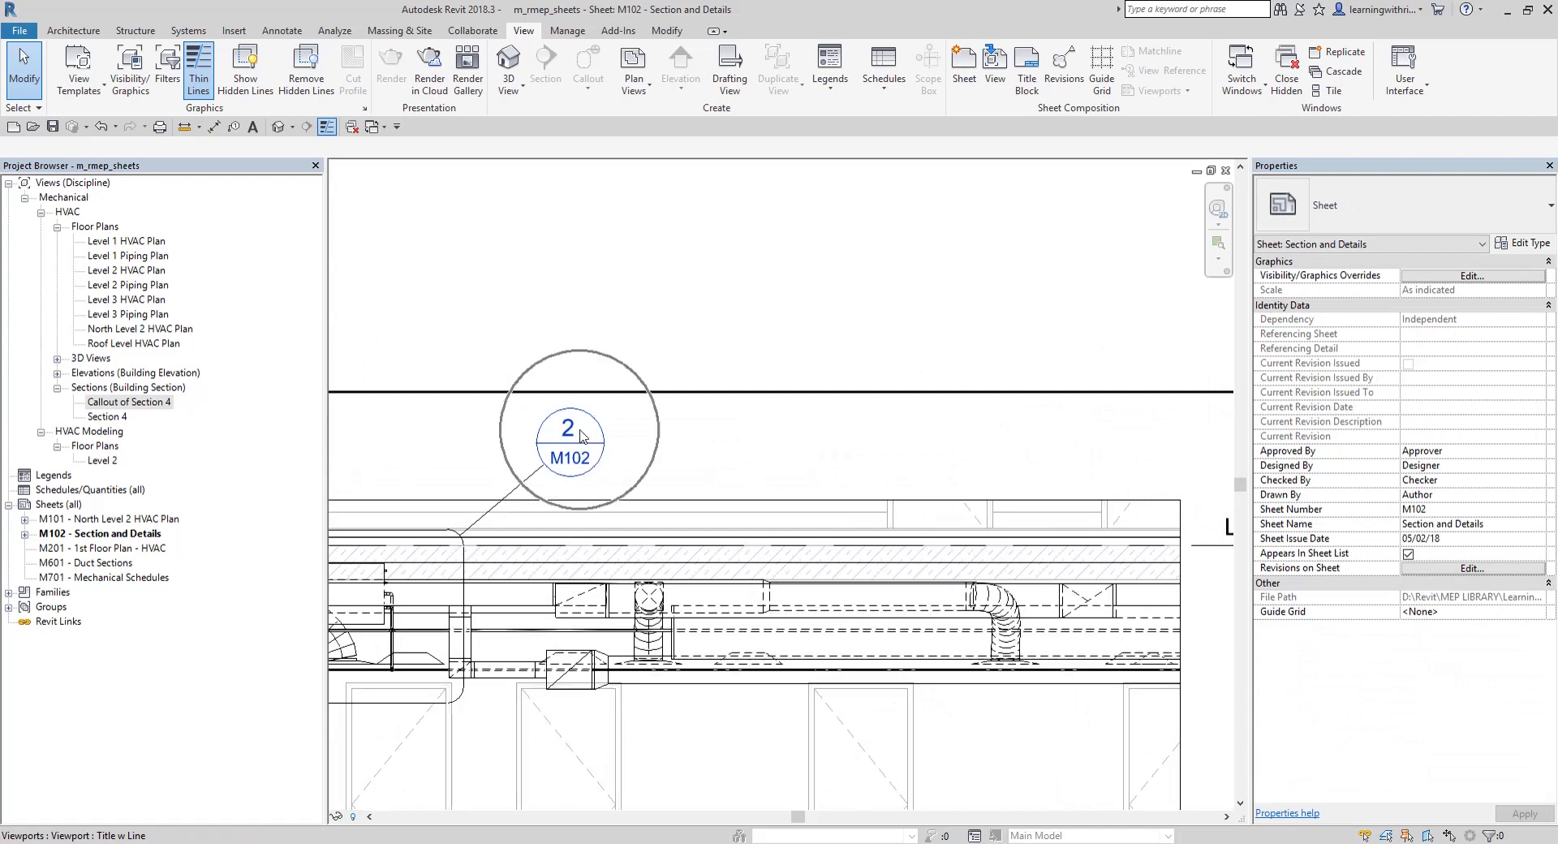
double_click(119, 417)
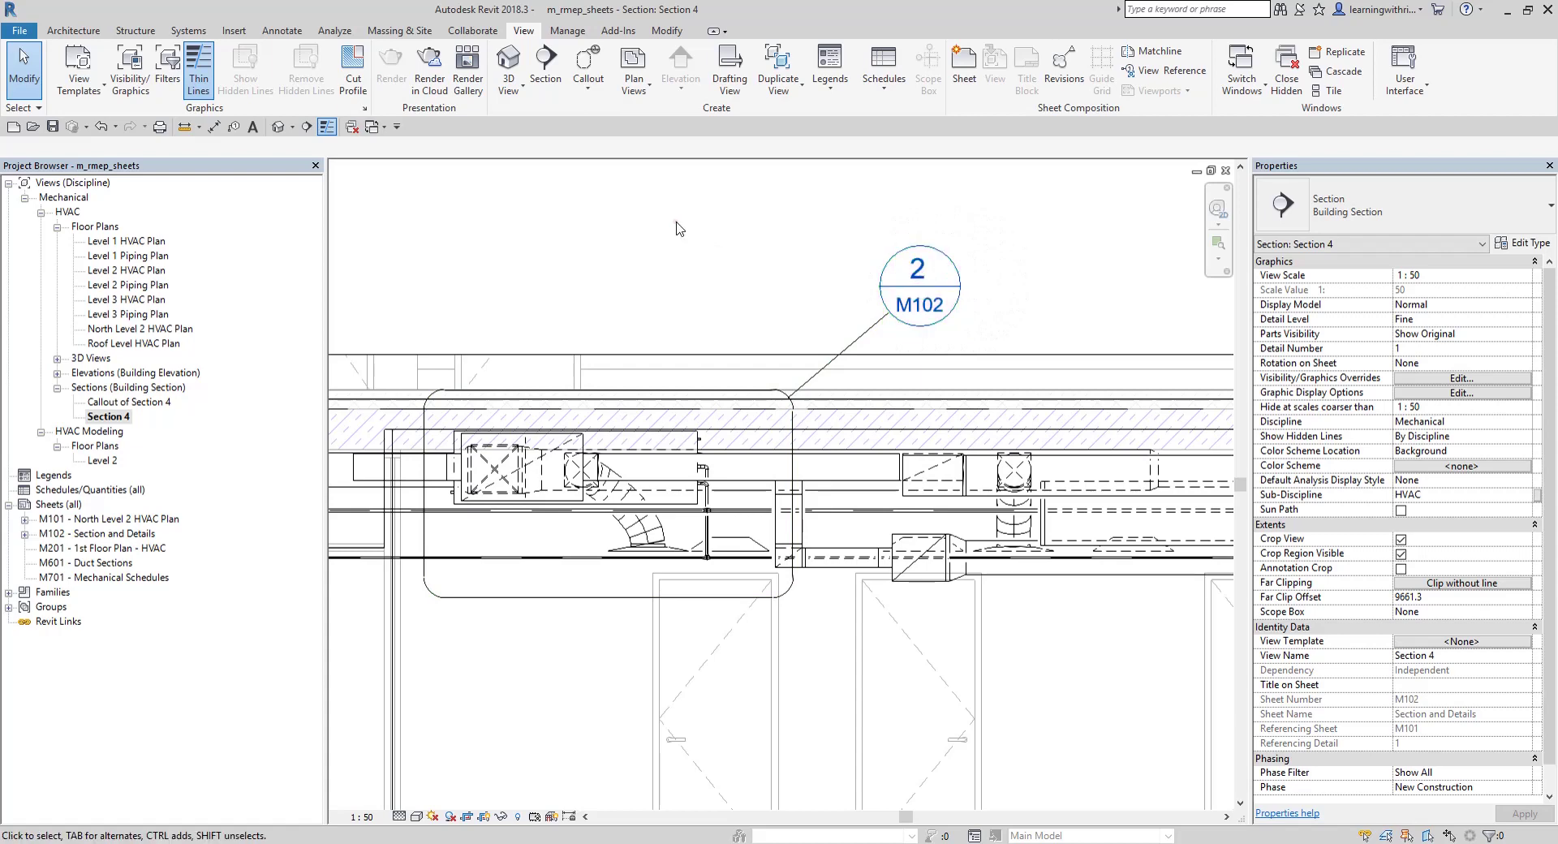
middle_drag(625, 295, 719, 268)
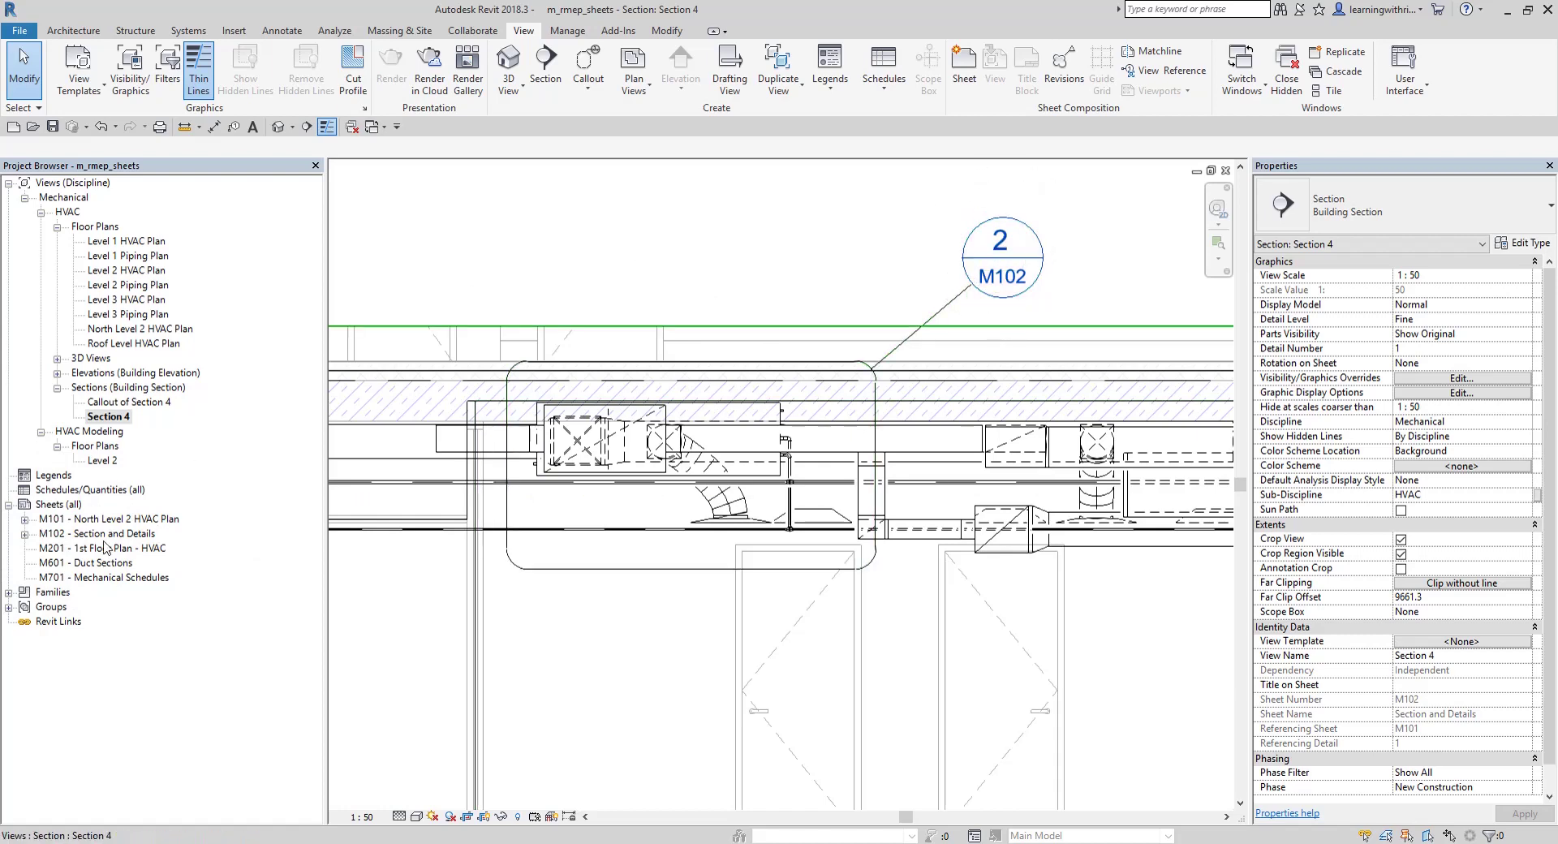
Step: Return to sheet M102 and check the callout's detail number against its viewport title, including the overall sheet layout
double_click(54, 534)
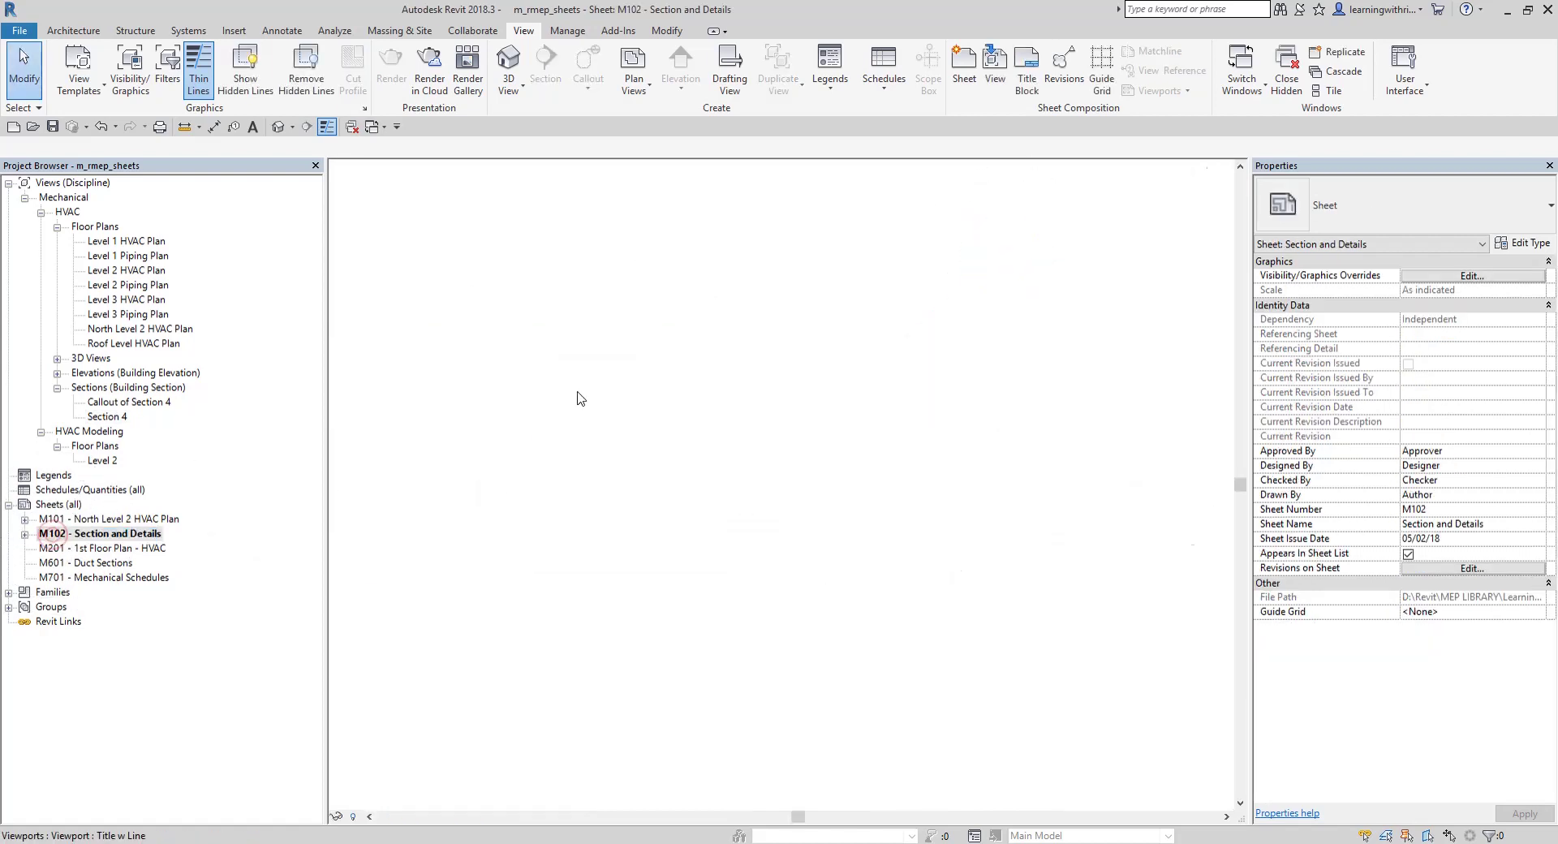
scroll(631, 468, down, 2)
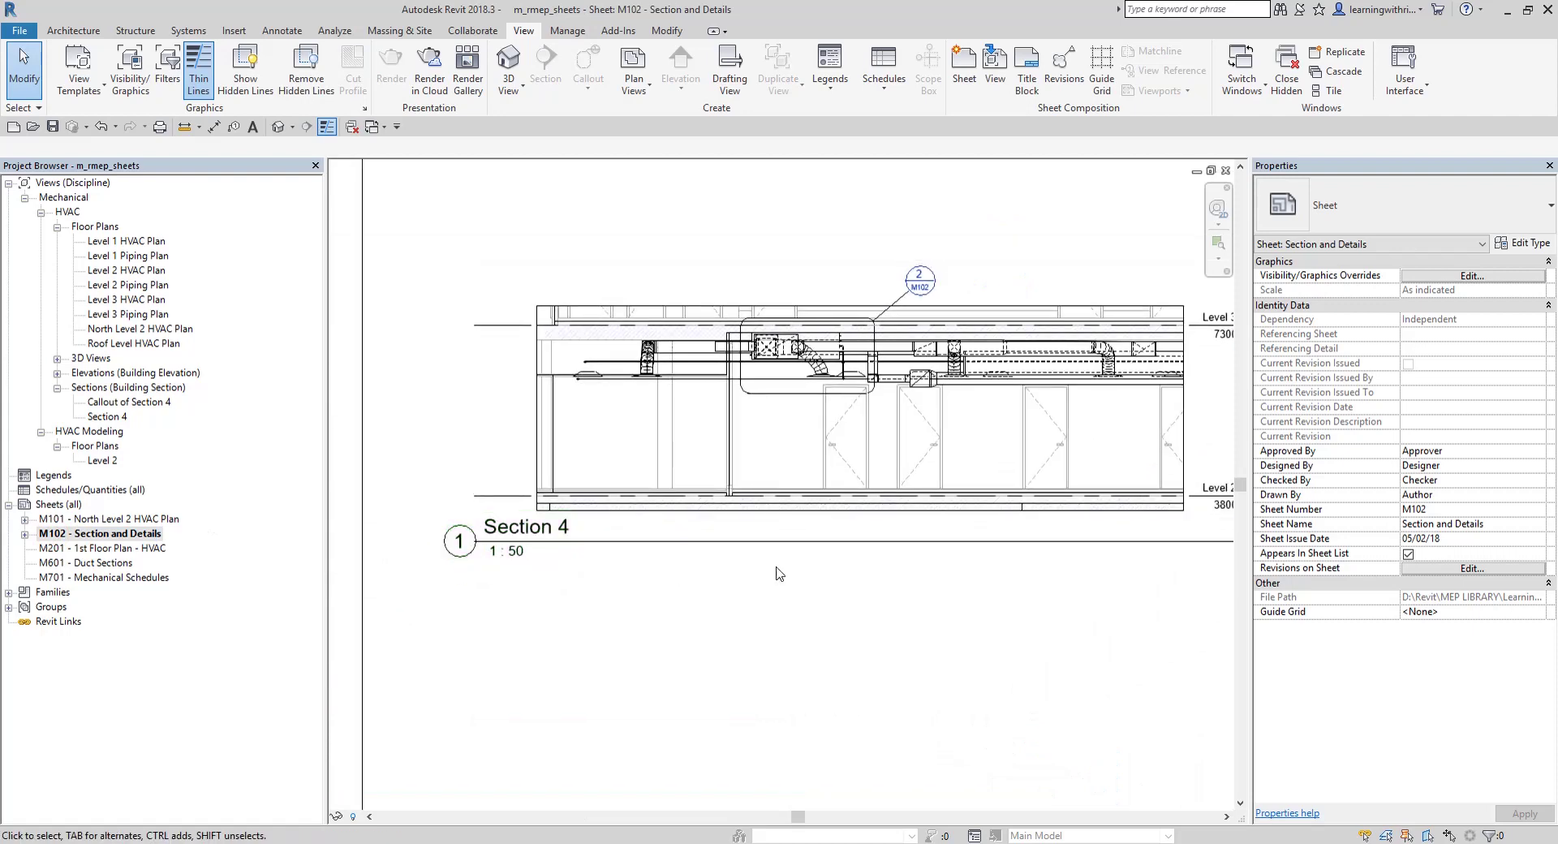
scroll(678, 671, down, 2)
middle_drag(678, 671, 469, 578)
scroll(933, 535, up, 3)
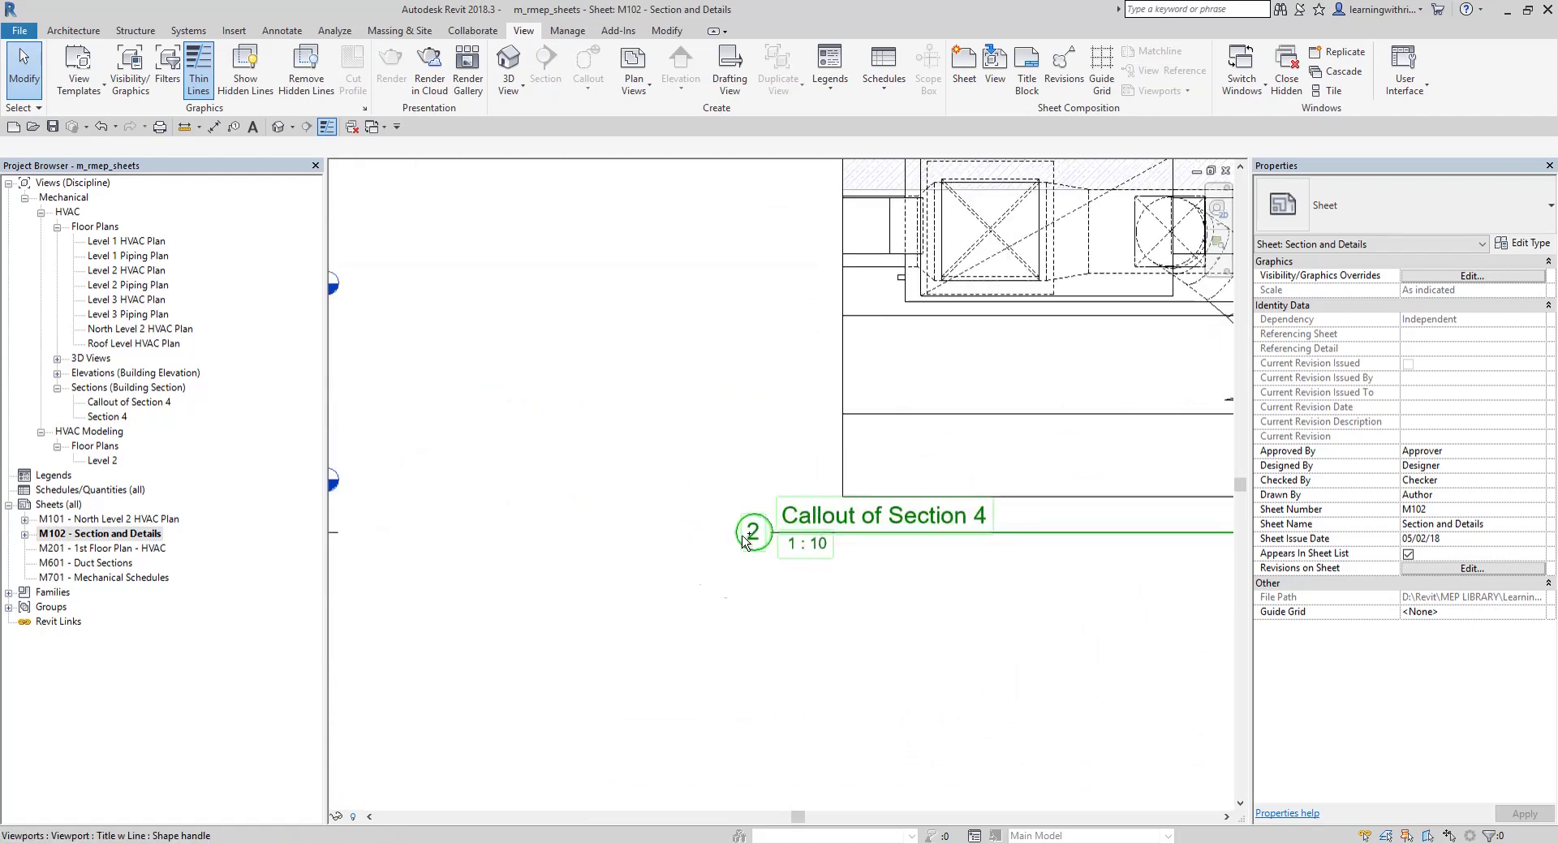
scroll(927, 565, down, 2)
scroll(927, 566, down, 3)
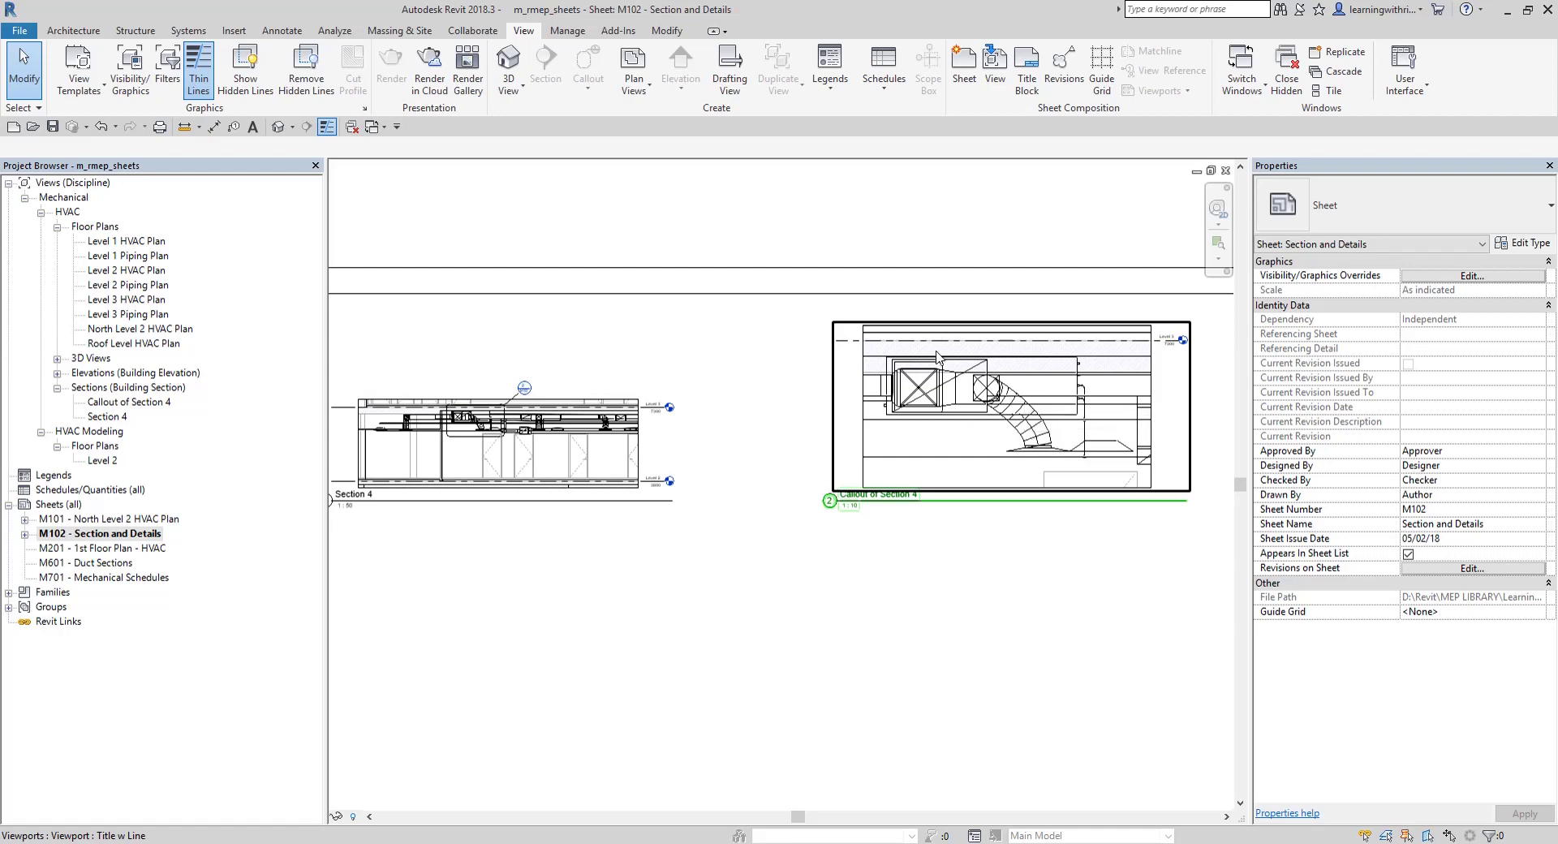
scroll(697, 567, down, 5)
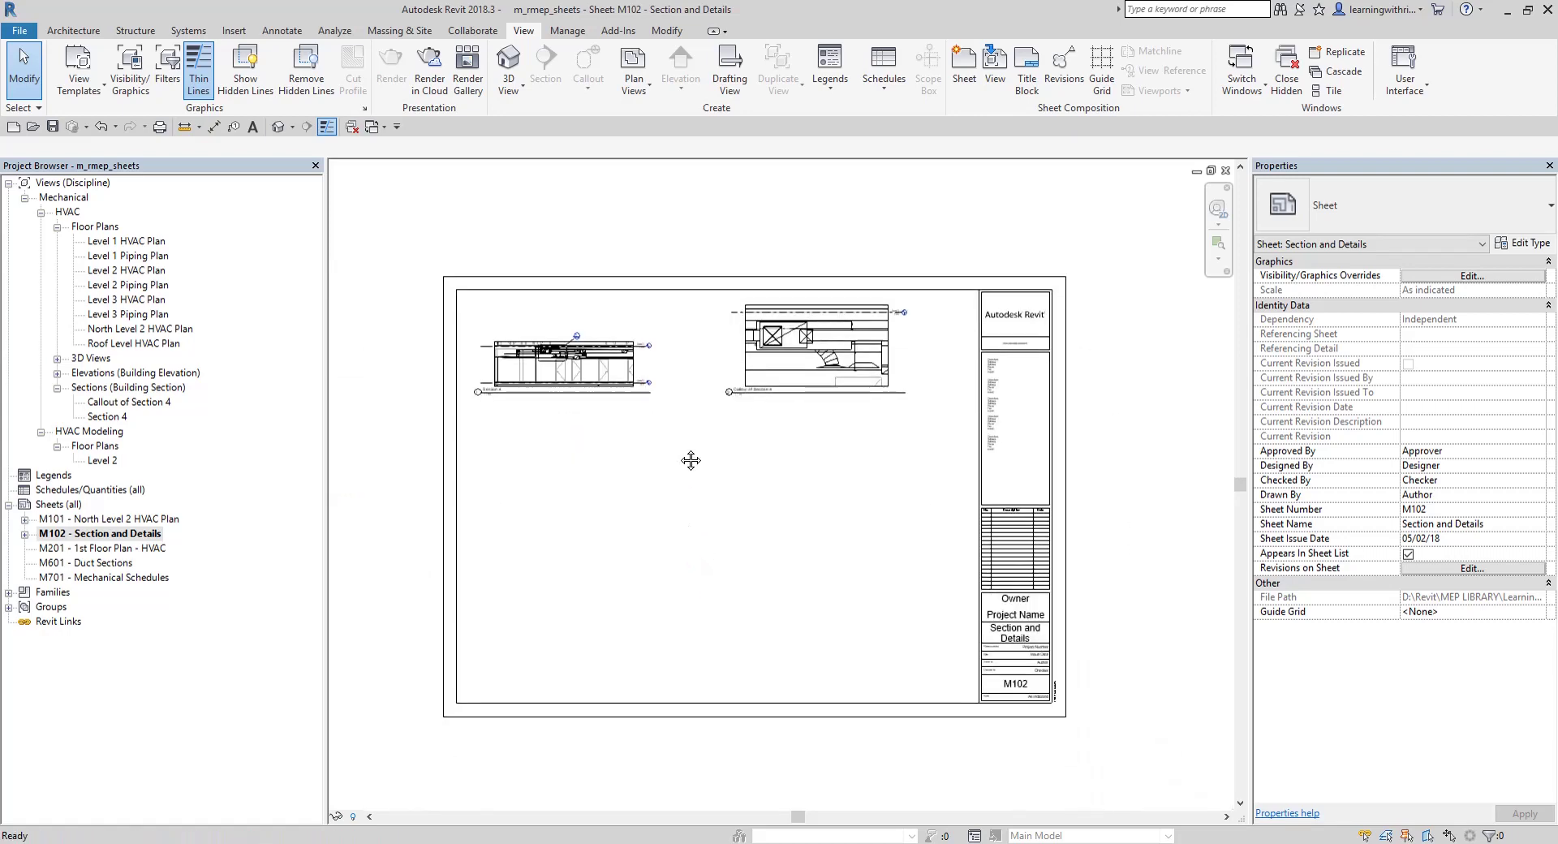
scroll(690, 460, up, 1)
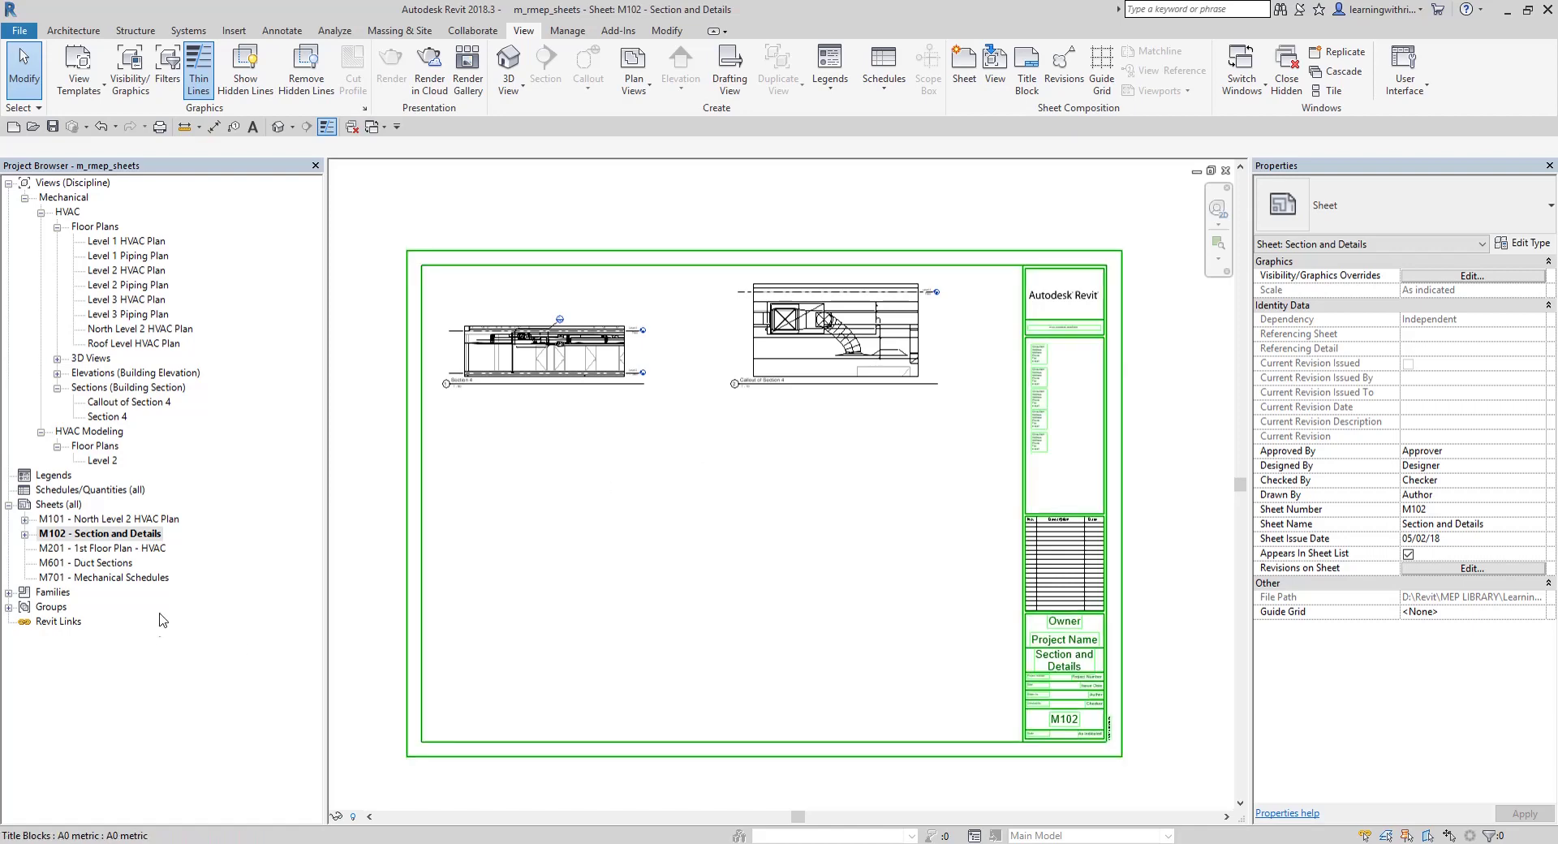
click(126, 523)
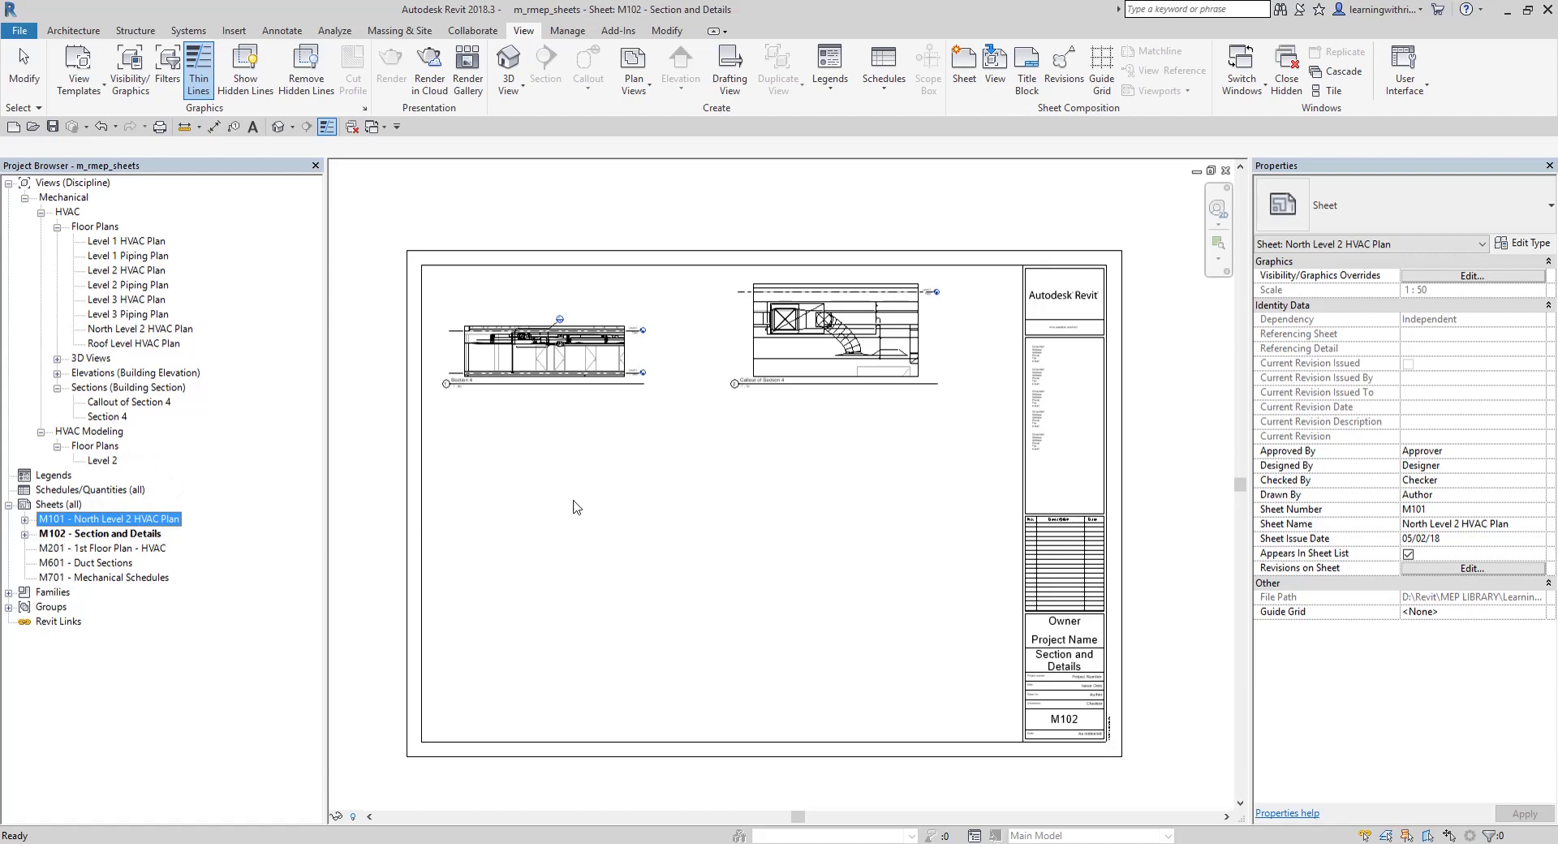
click(615, 519)
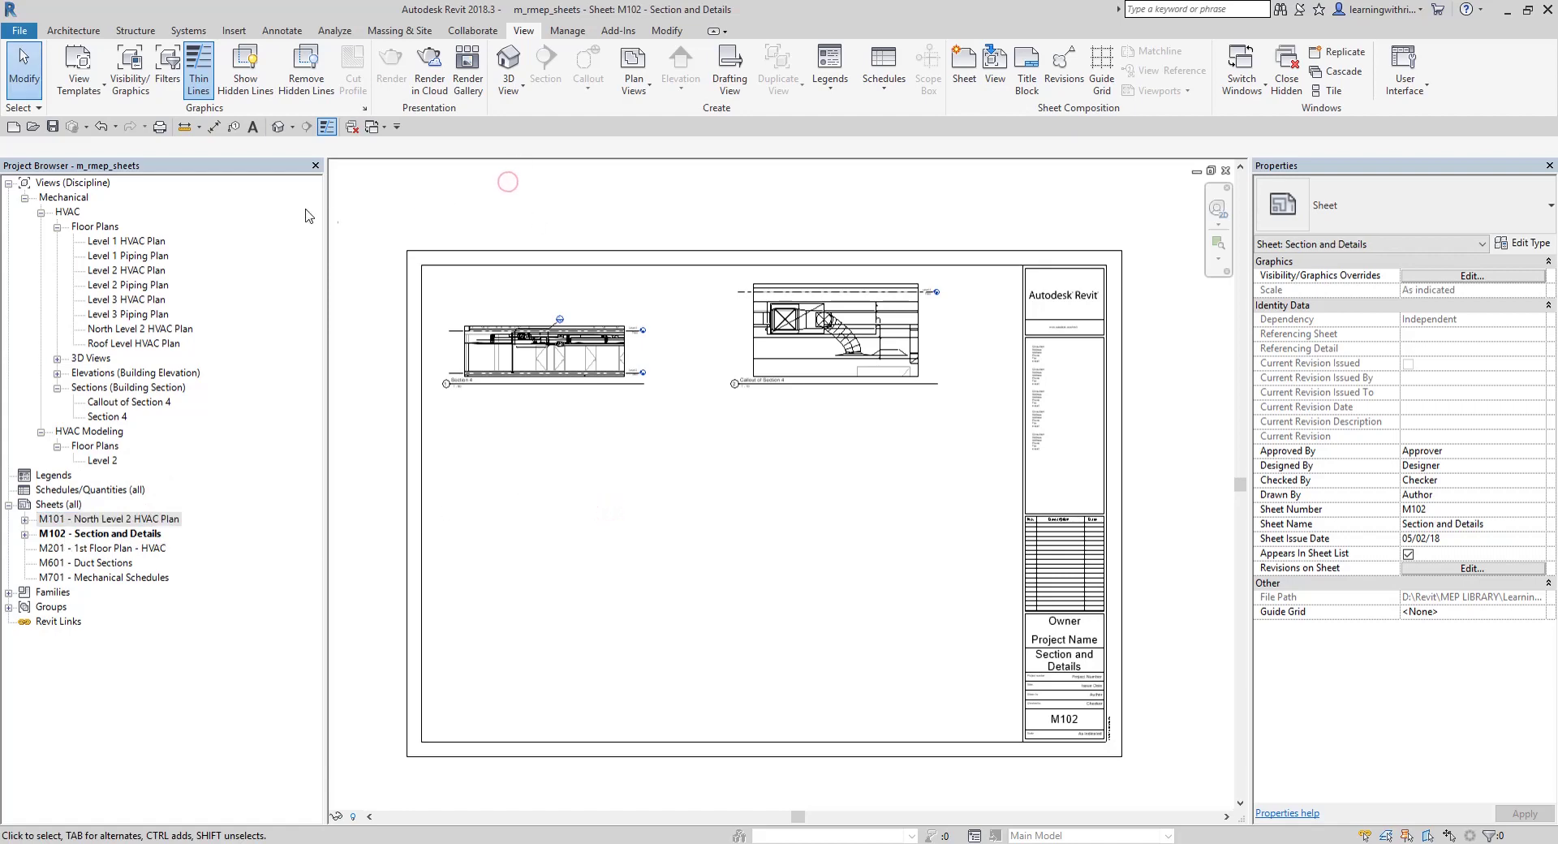
Step: Open the print settings and choose Microsoft Print to PDF as the printer
click(19, 30)
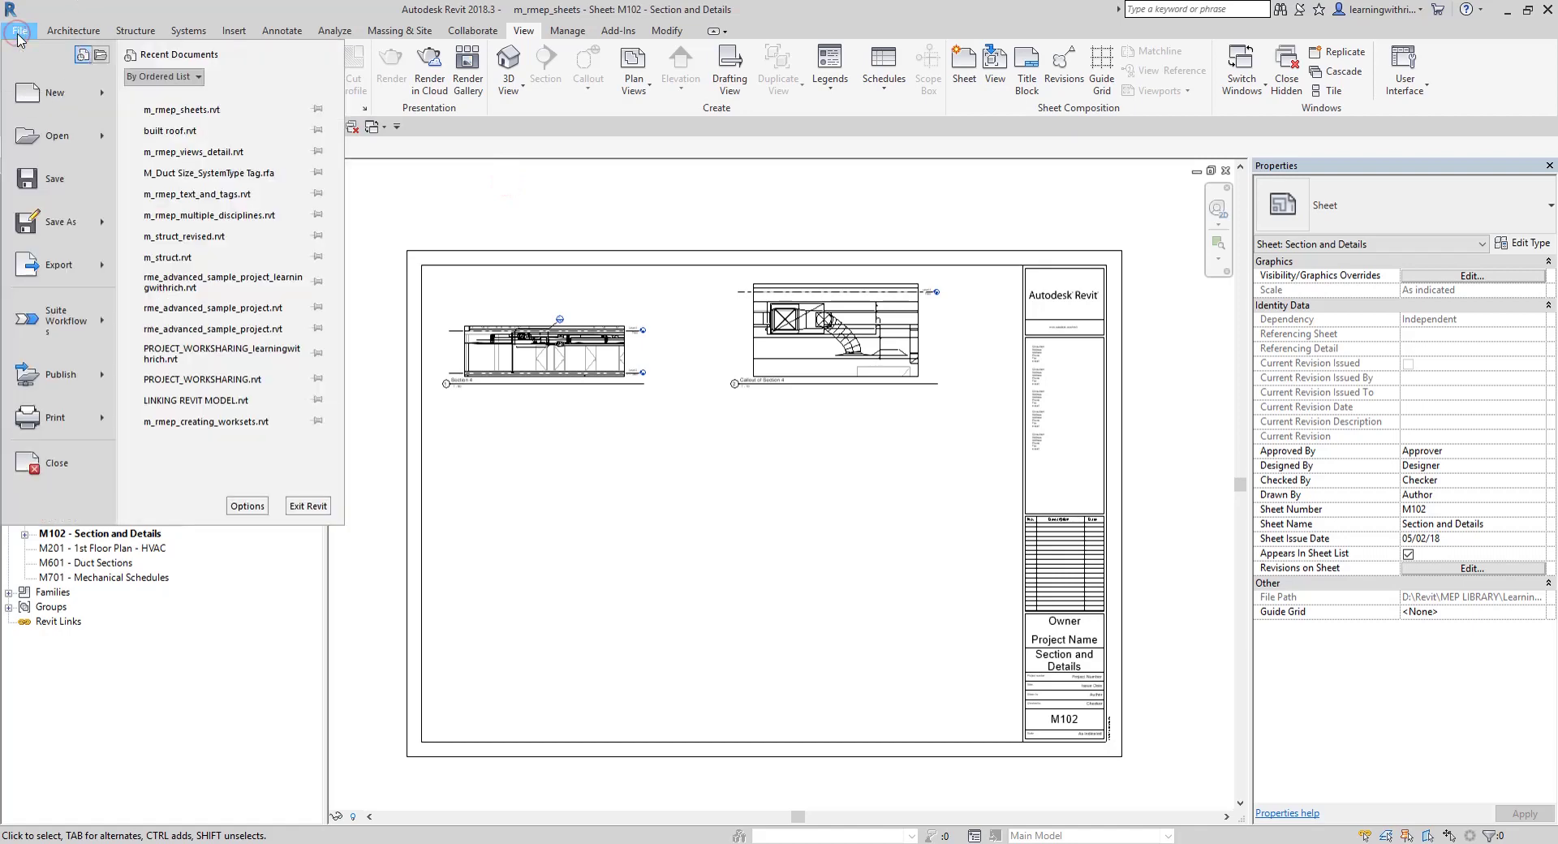
click(86, 381)
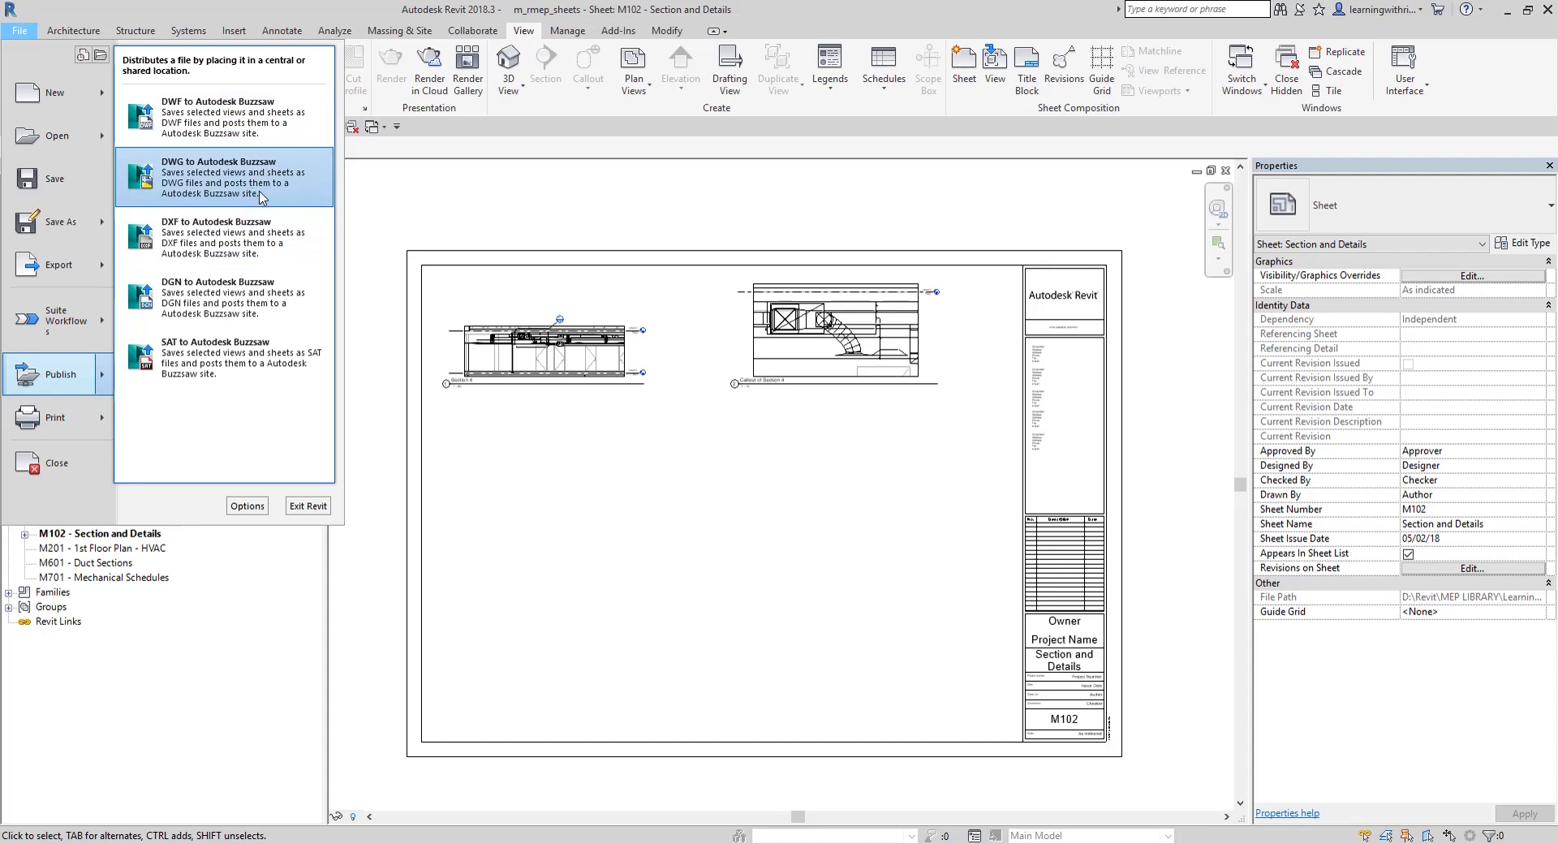
click(89, 427)
click(267, 151)
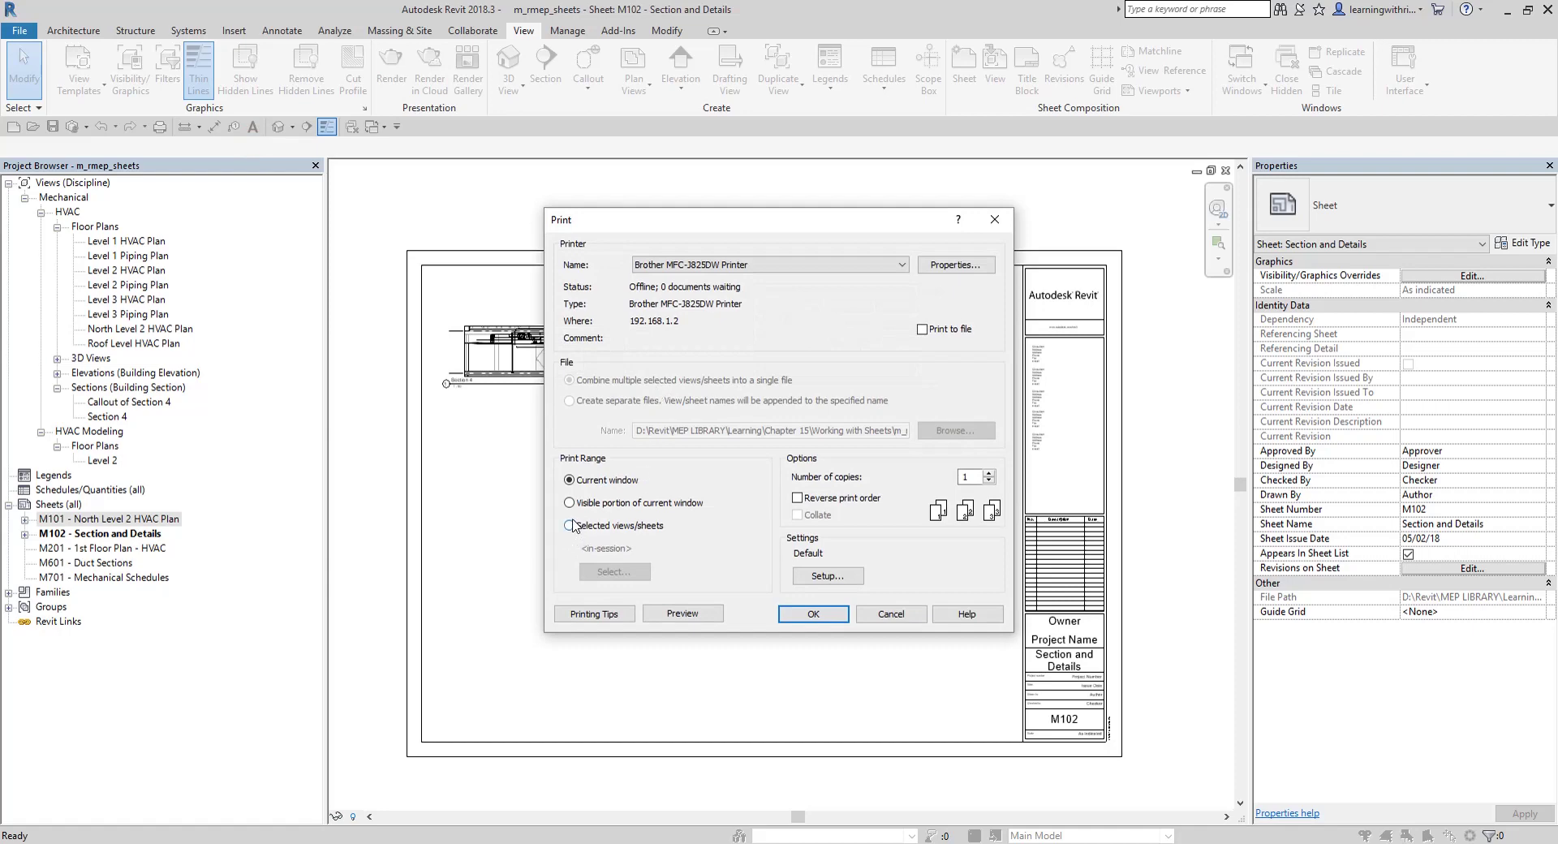
click(825, 260)
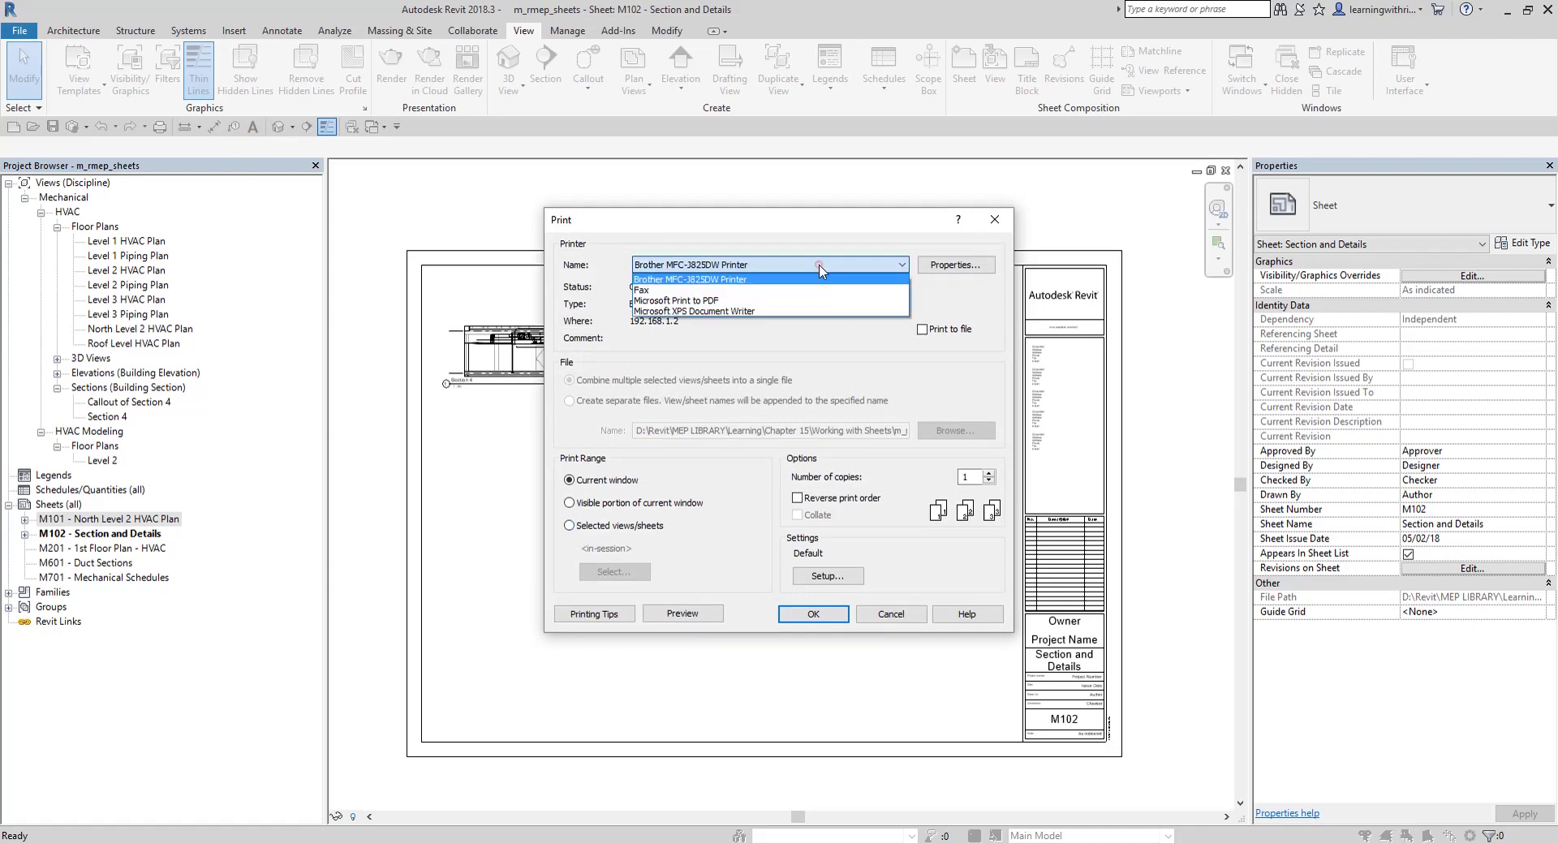
click(699, 303)
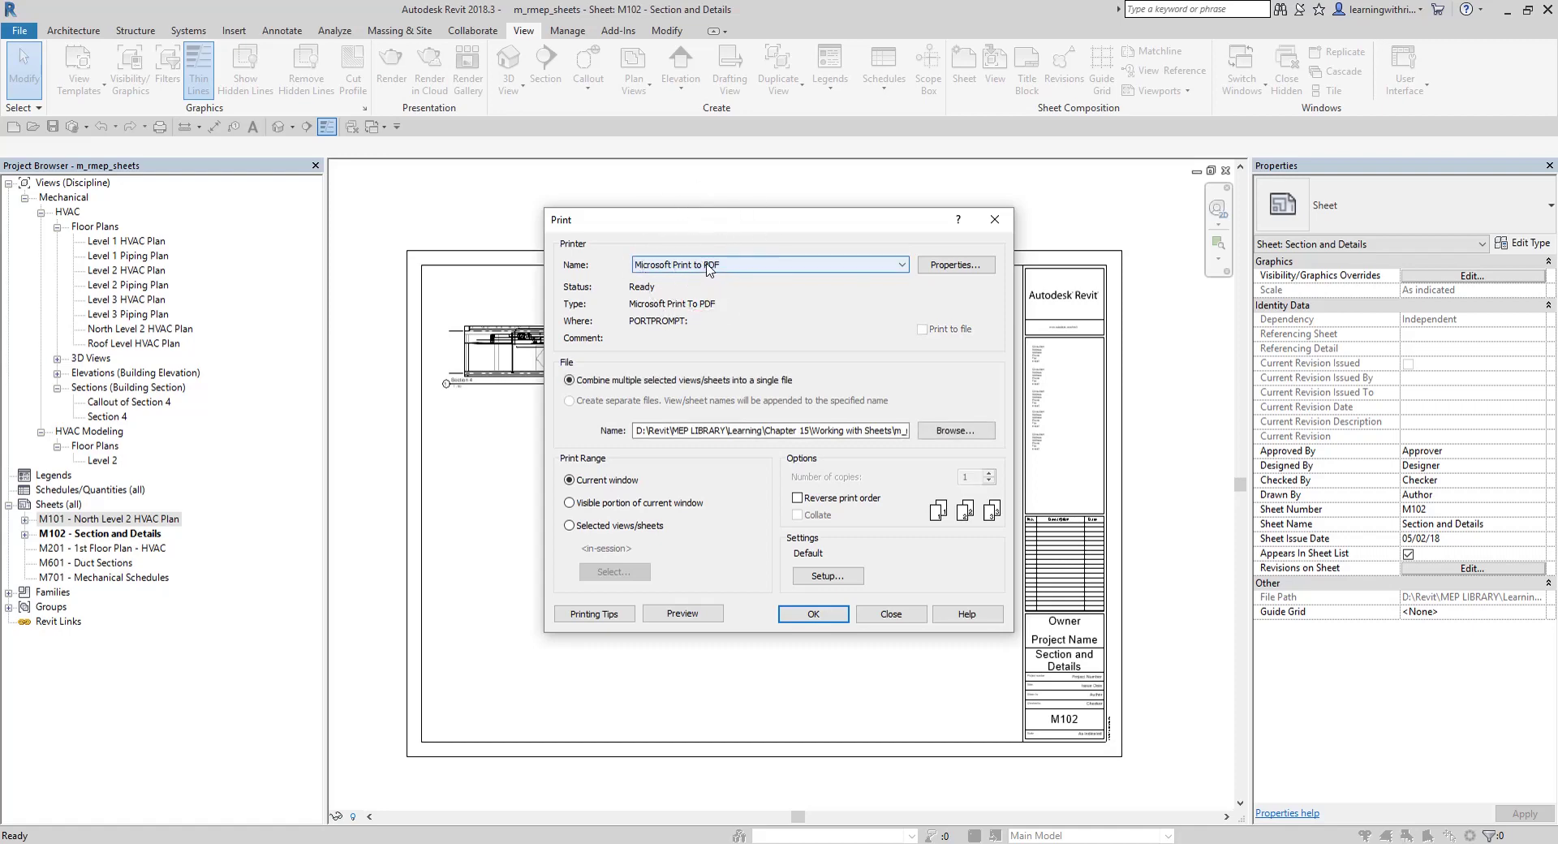
Step: Set the print range to selected sheets M101 and M102, without saving the selection for future sessions
click(569, 525)
click(568, 525)
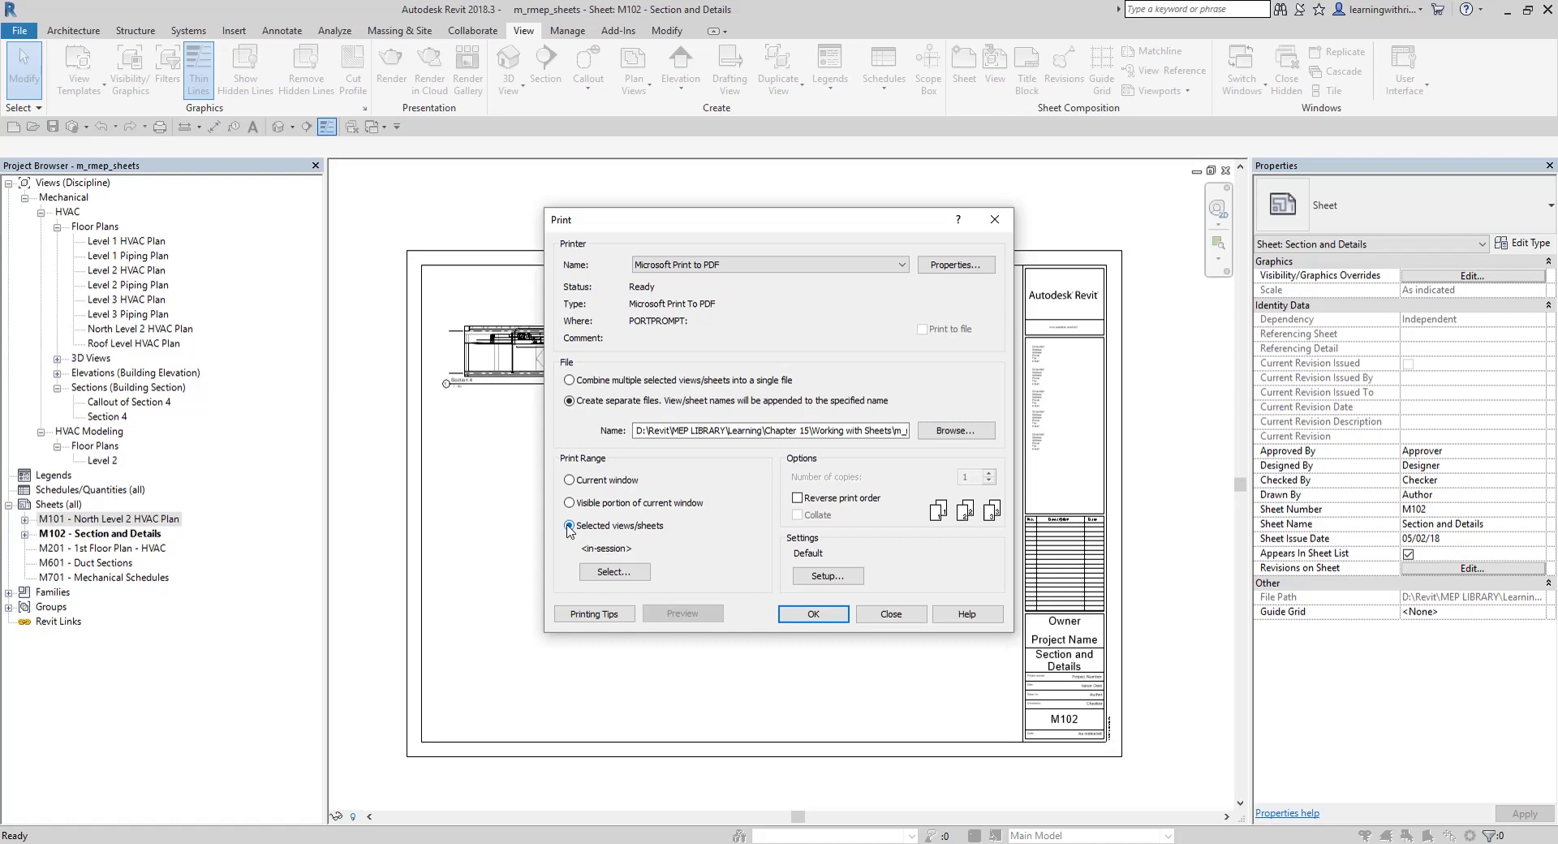
click(633, 579)
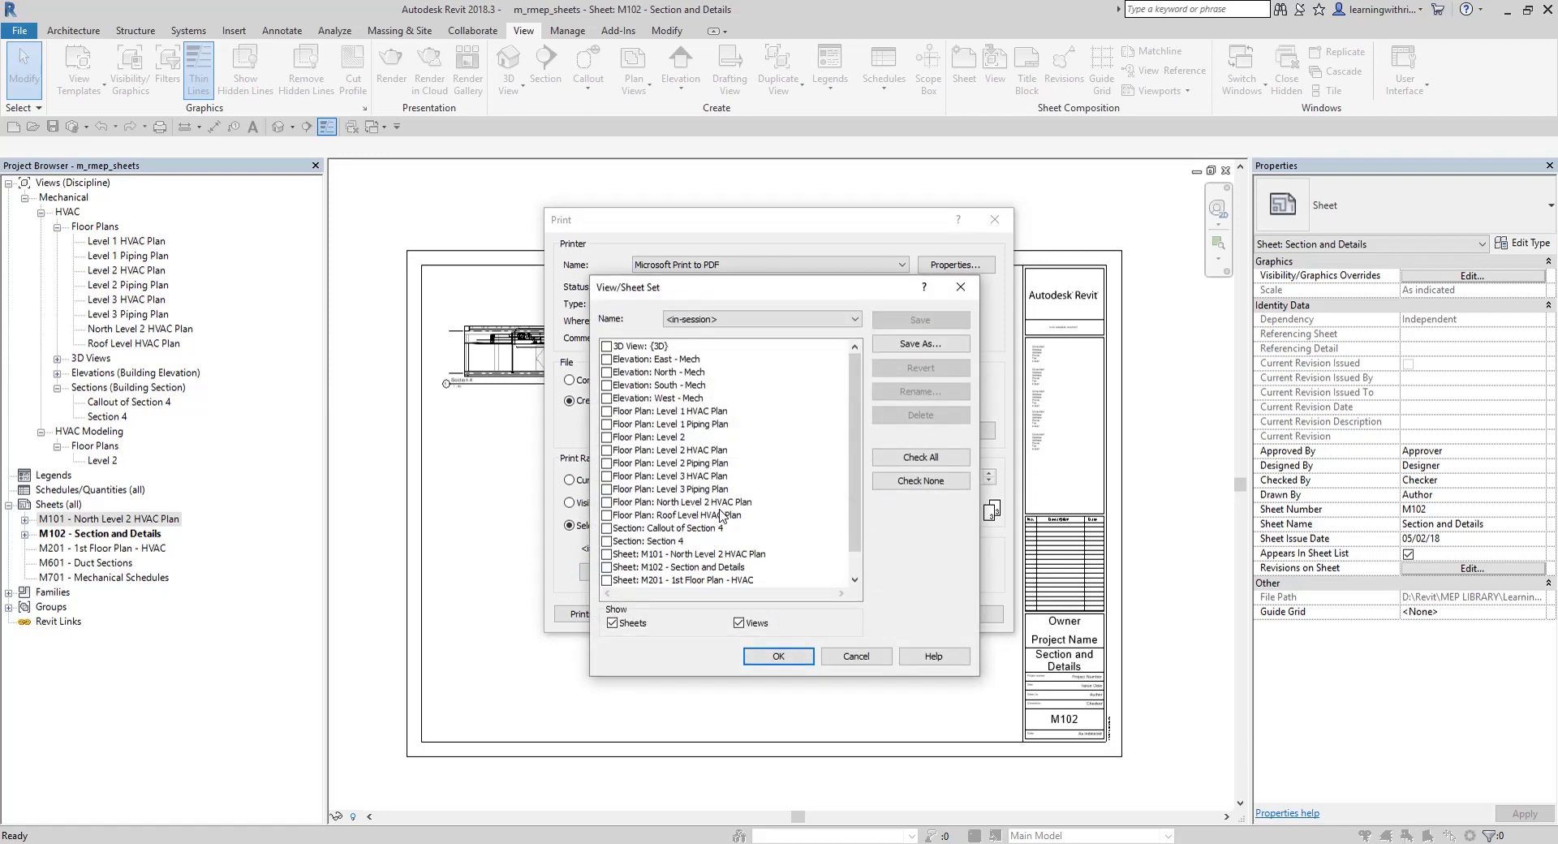
click(606, 554)
click(607, 567)
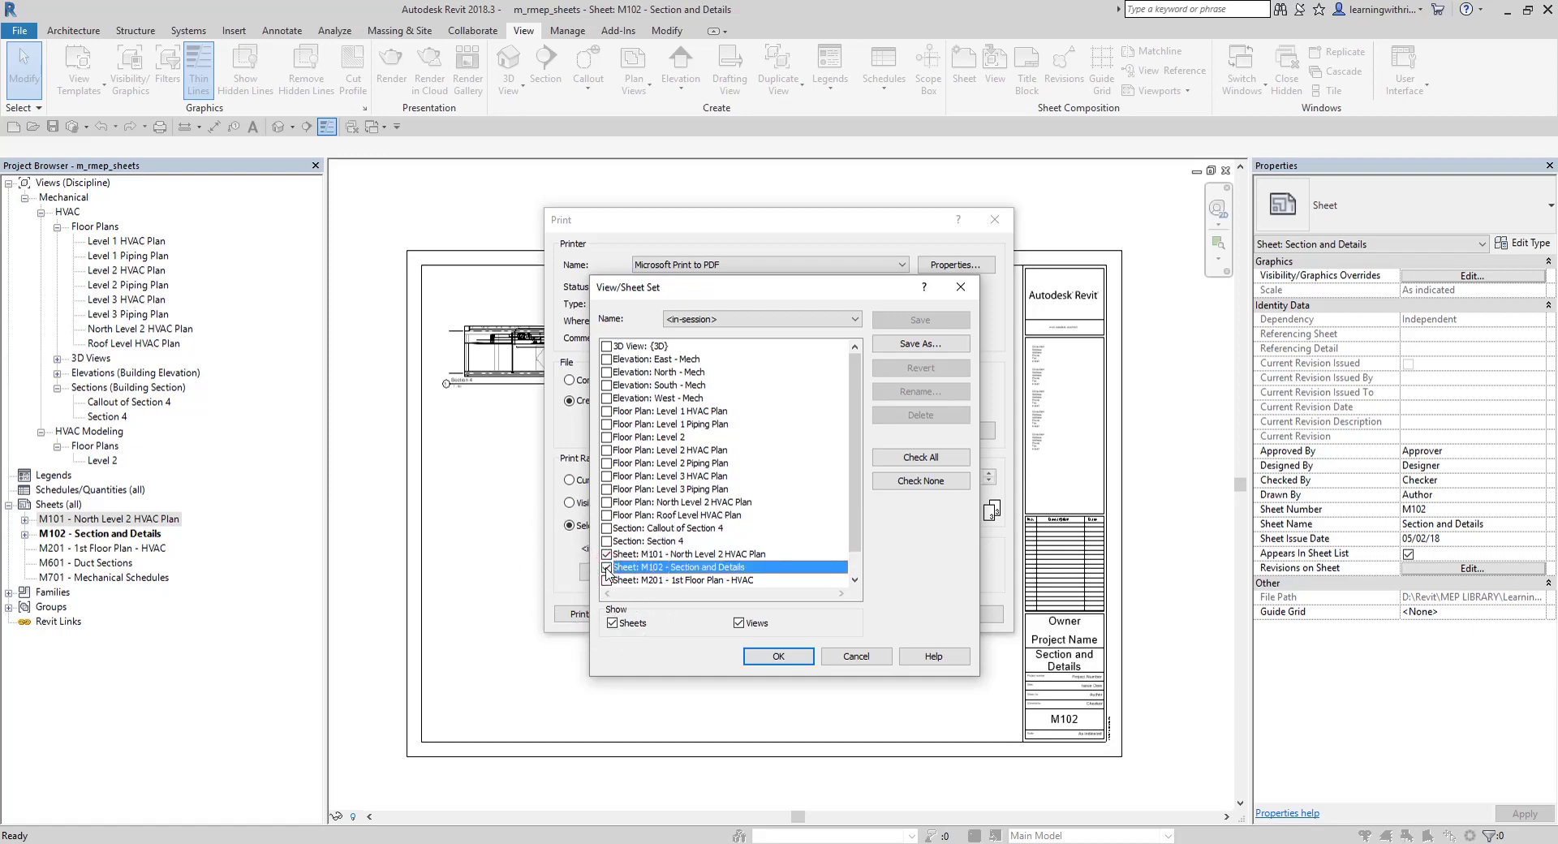
click(777, 656)
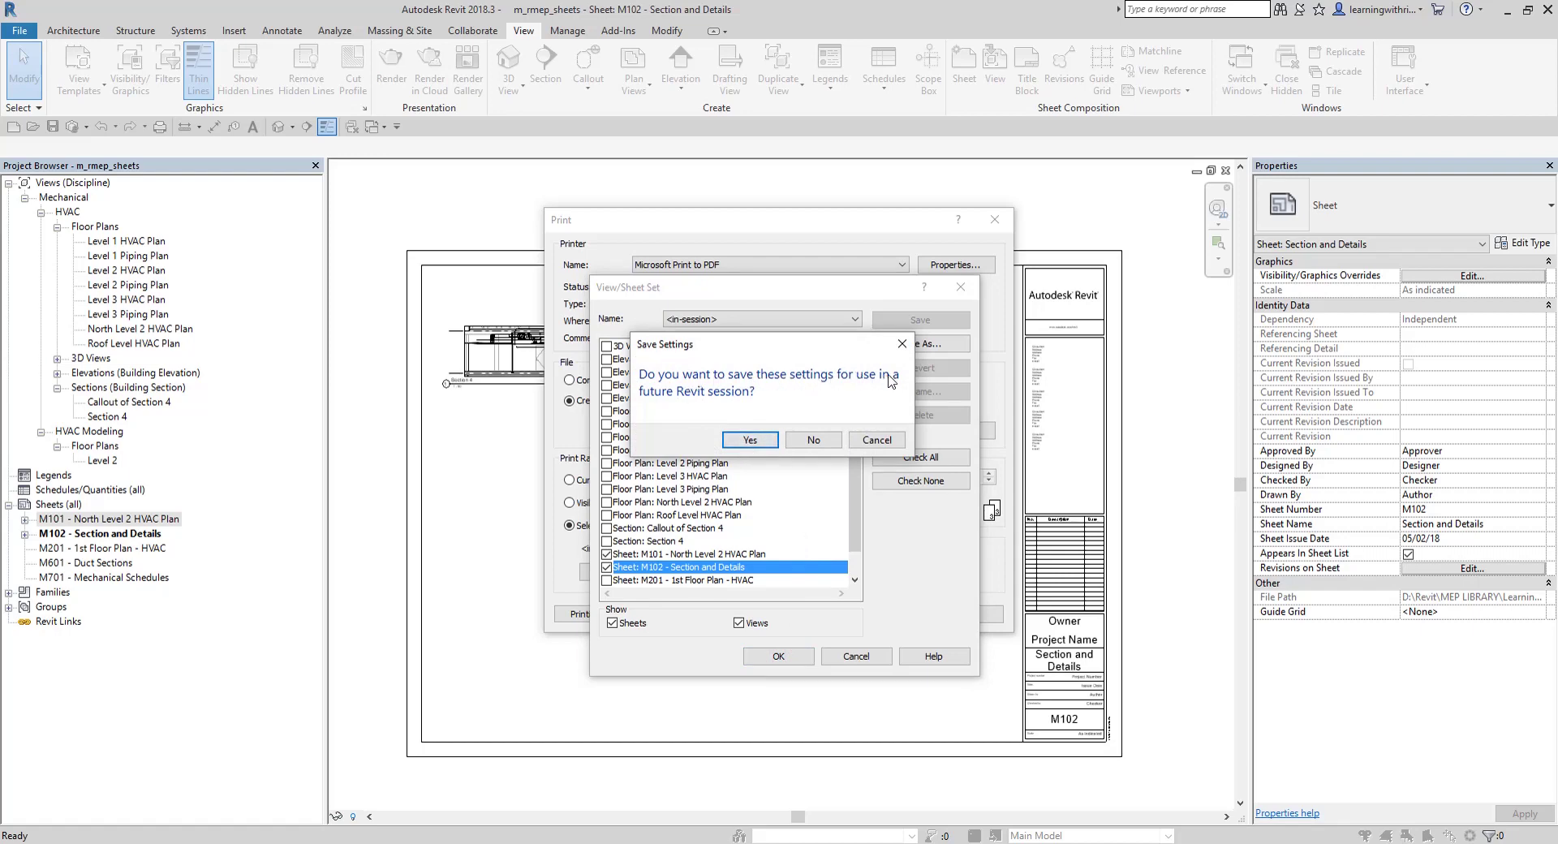
click(809, 441)
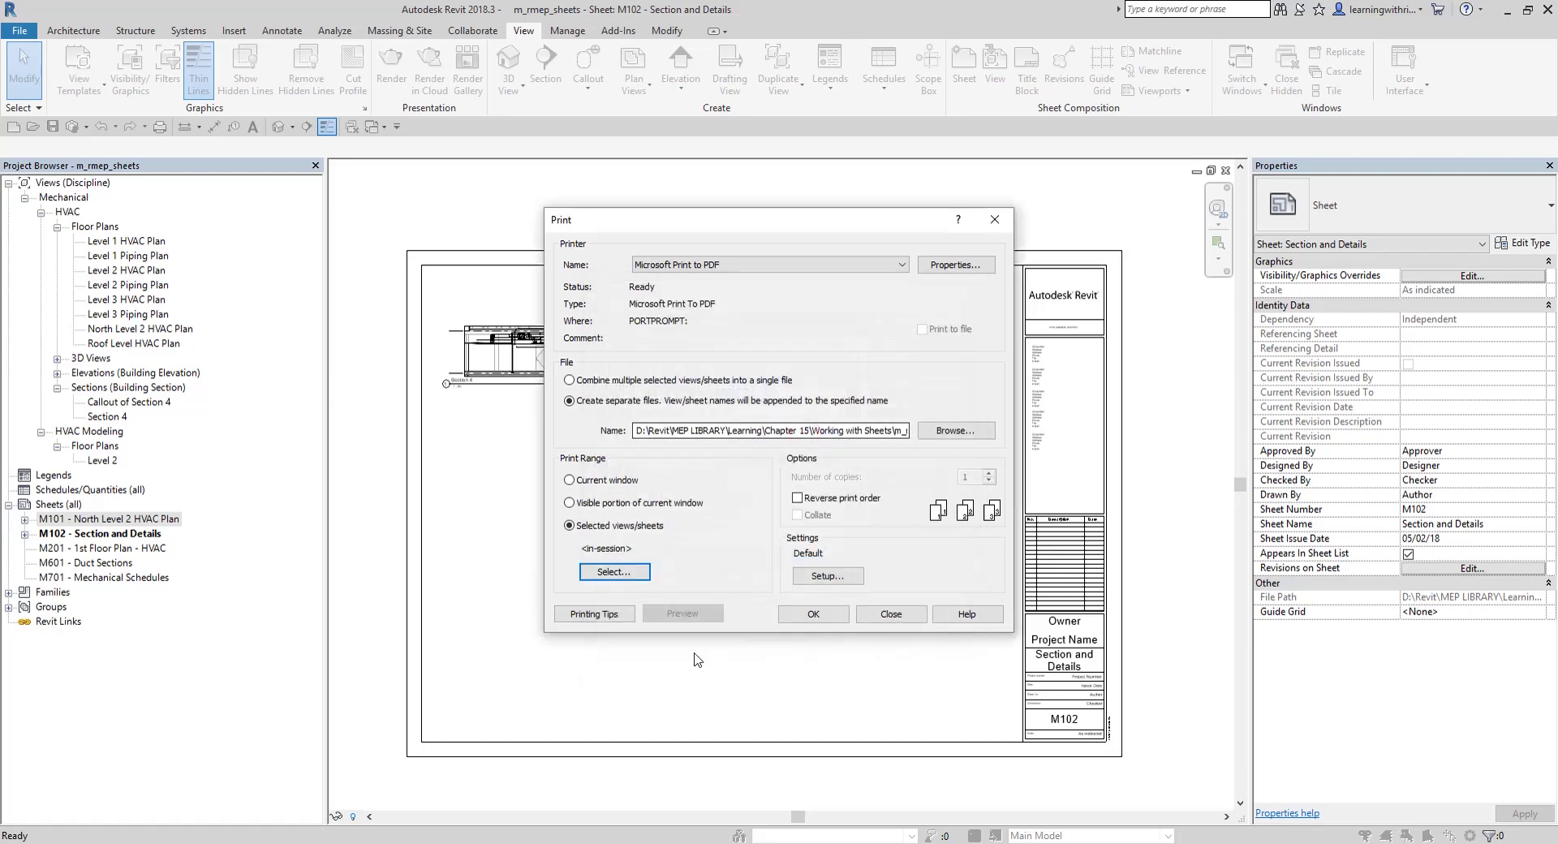
Step: Print the two sheets as separate files and save the first PDF as PDF_Sheet in the Documents folder
click(813, 615)
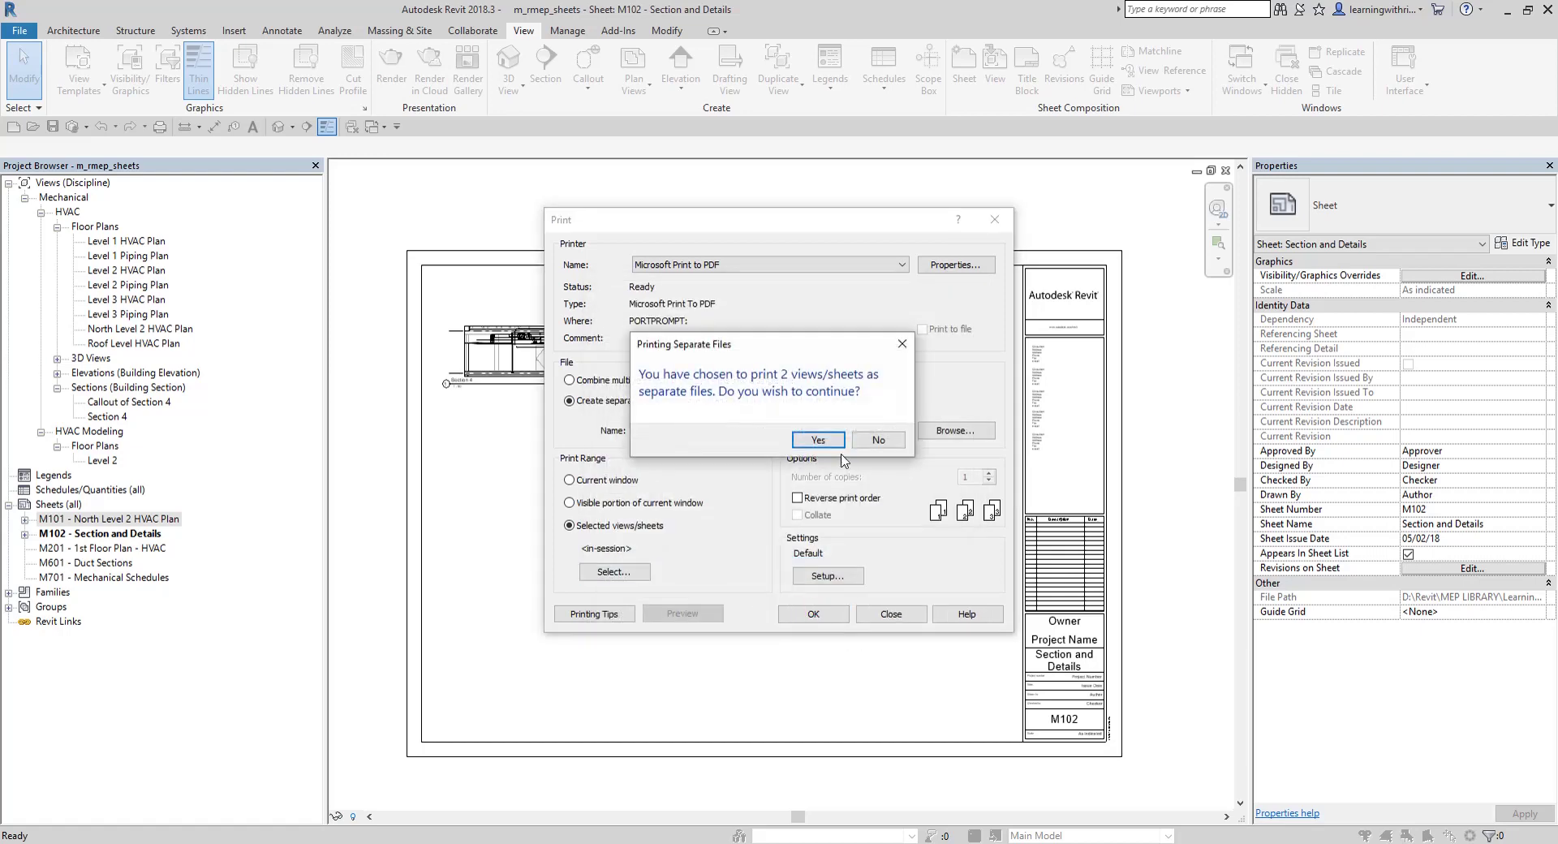
click(815, 446)
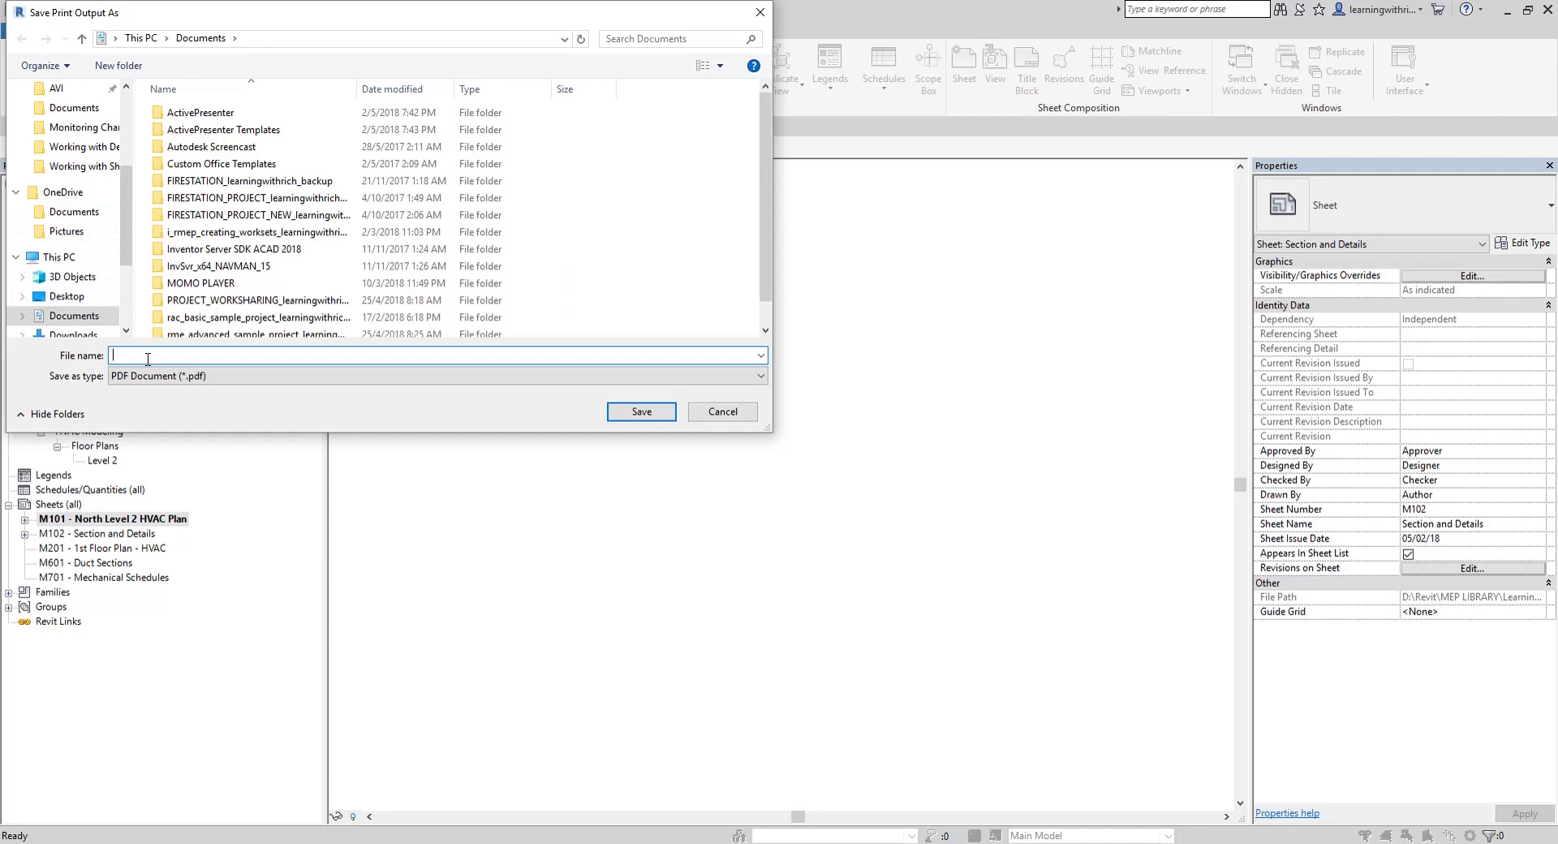
drag(122, 227, 146, 205)
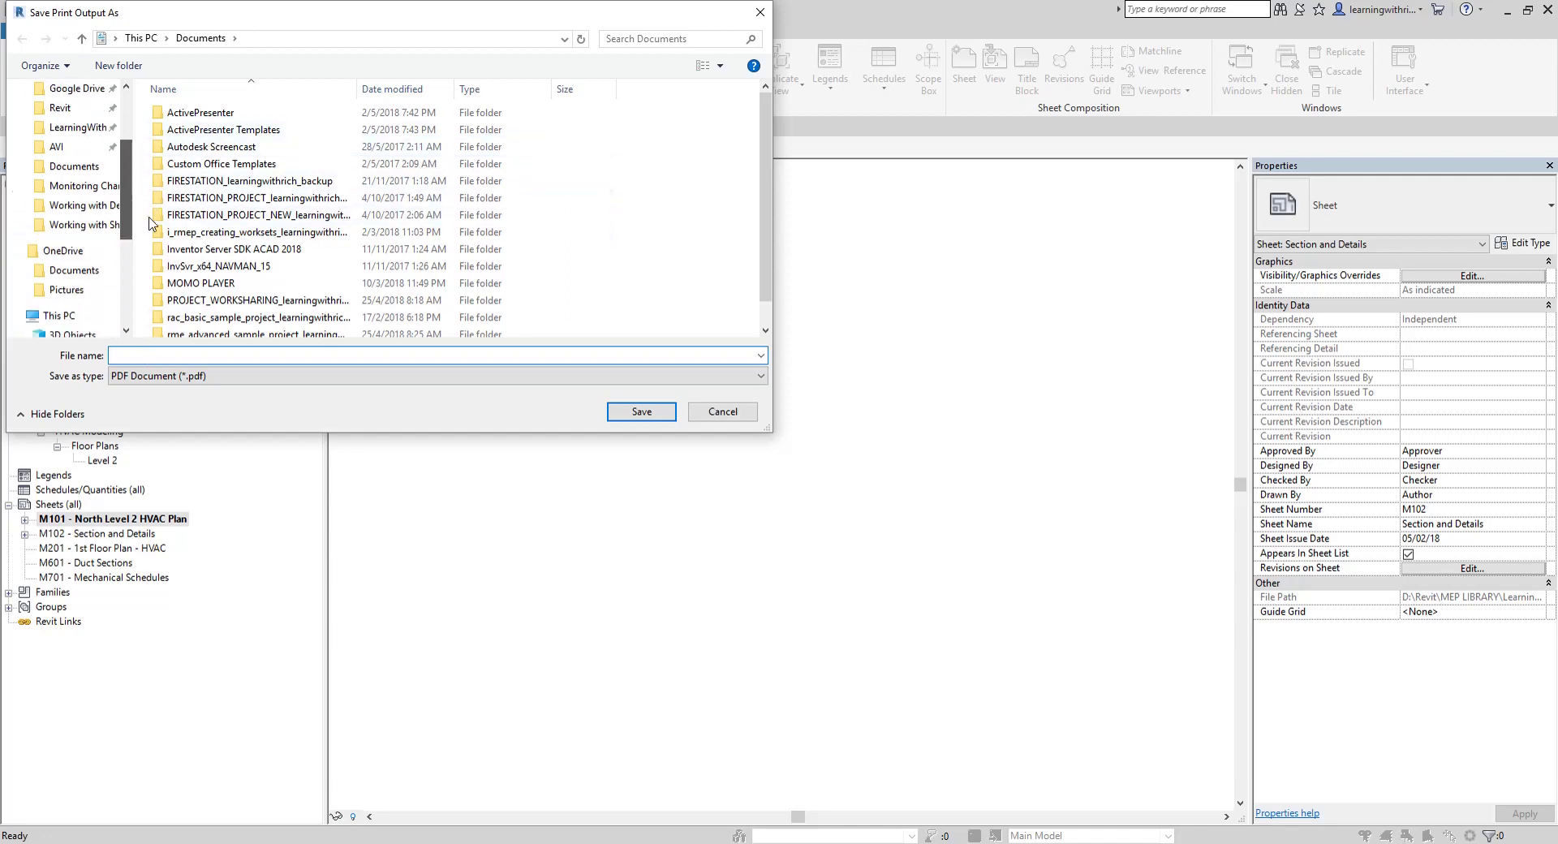
click(142, 355)
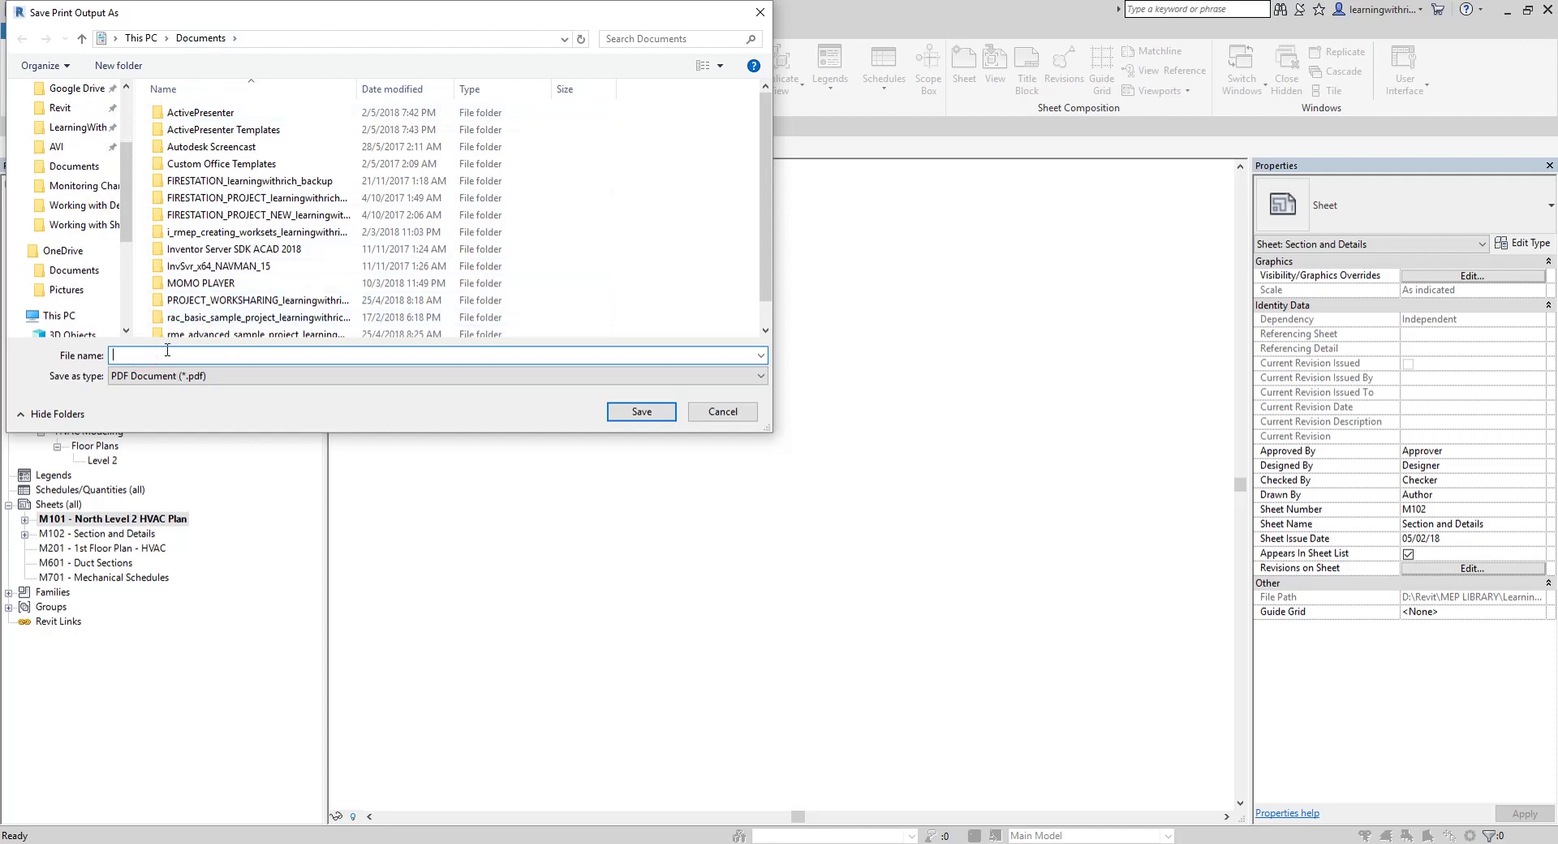
text(PDF_Sheet)
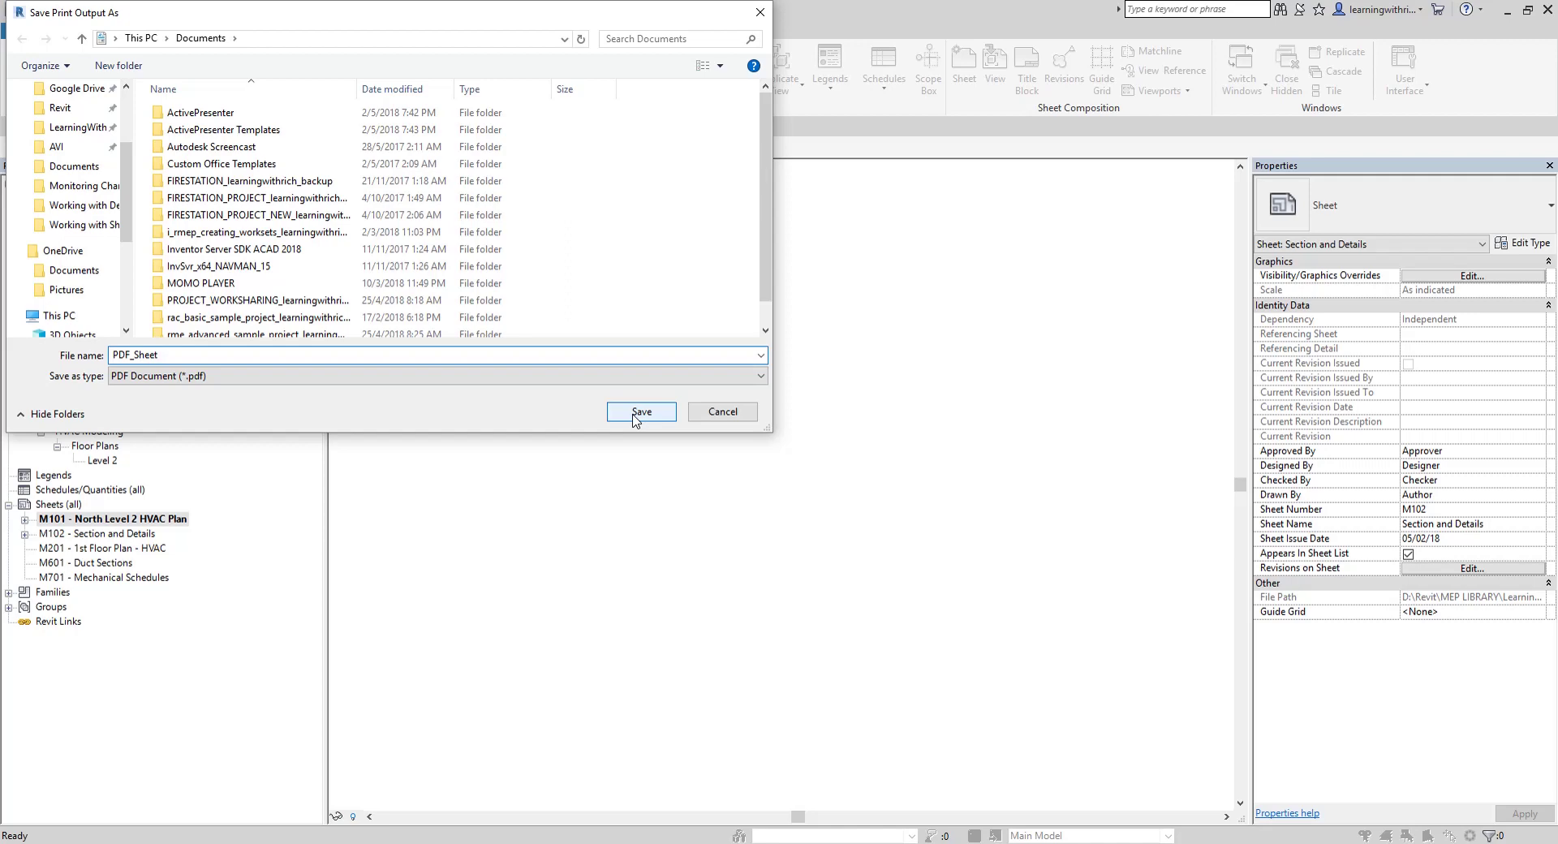
click(636, 414)
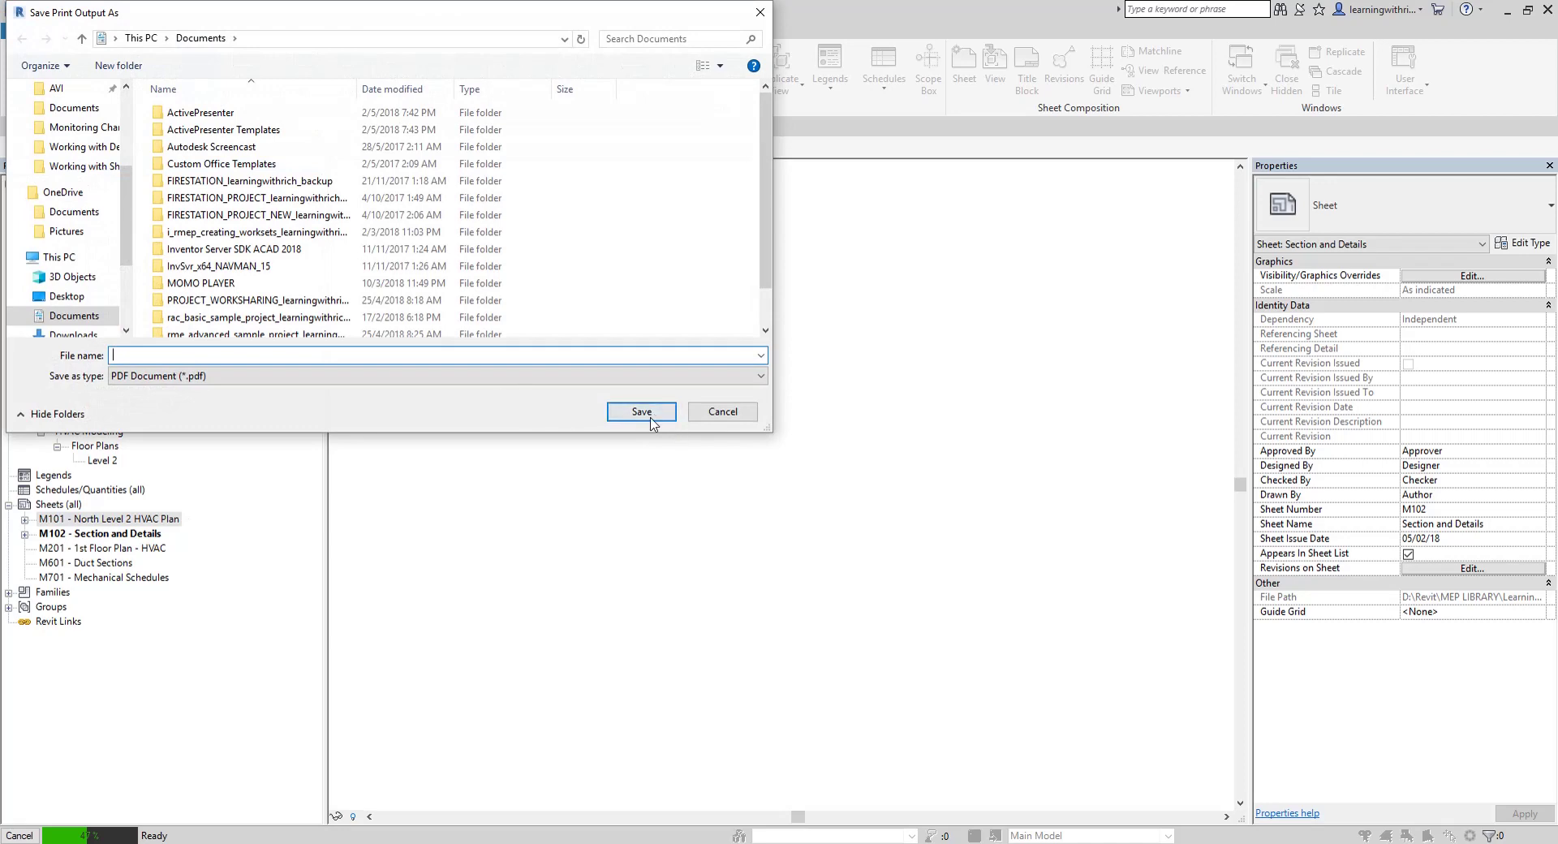
Step: Save the second sheet's PDF as PDF_Sheet2 in the Documents folder
scroll(238, 273, down, 1)
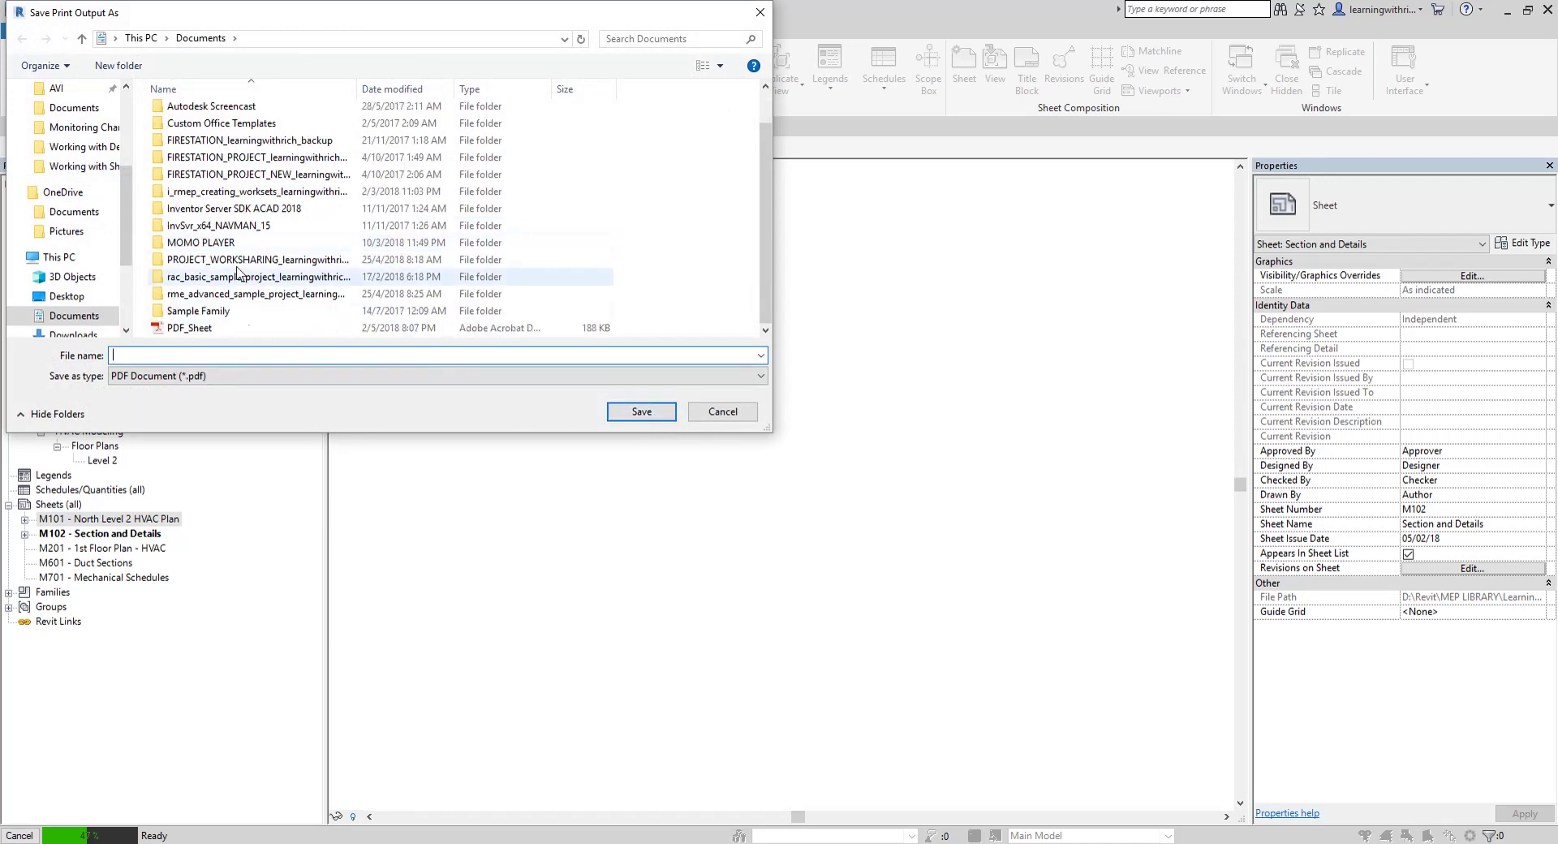
click(189, 327)
click(179, 354)
click(179, 355)
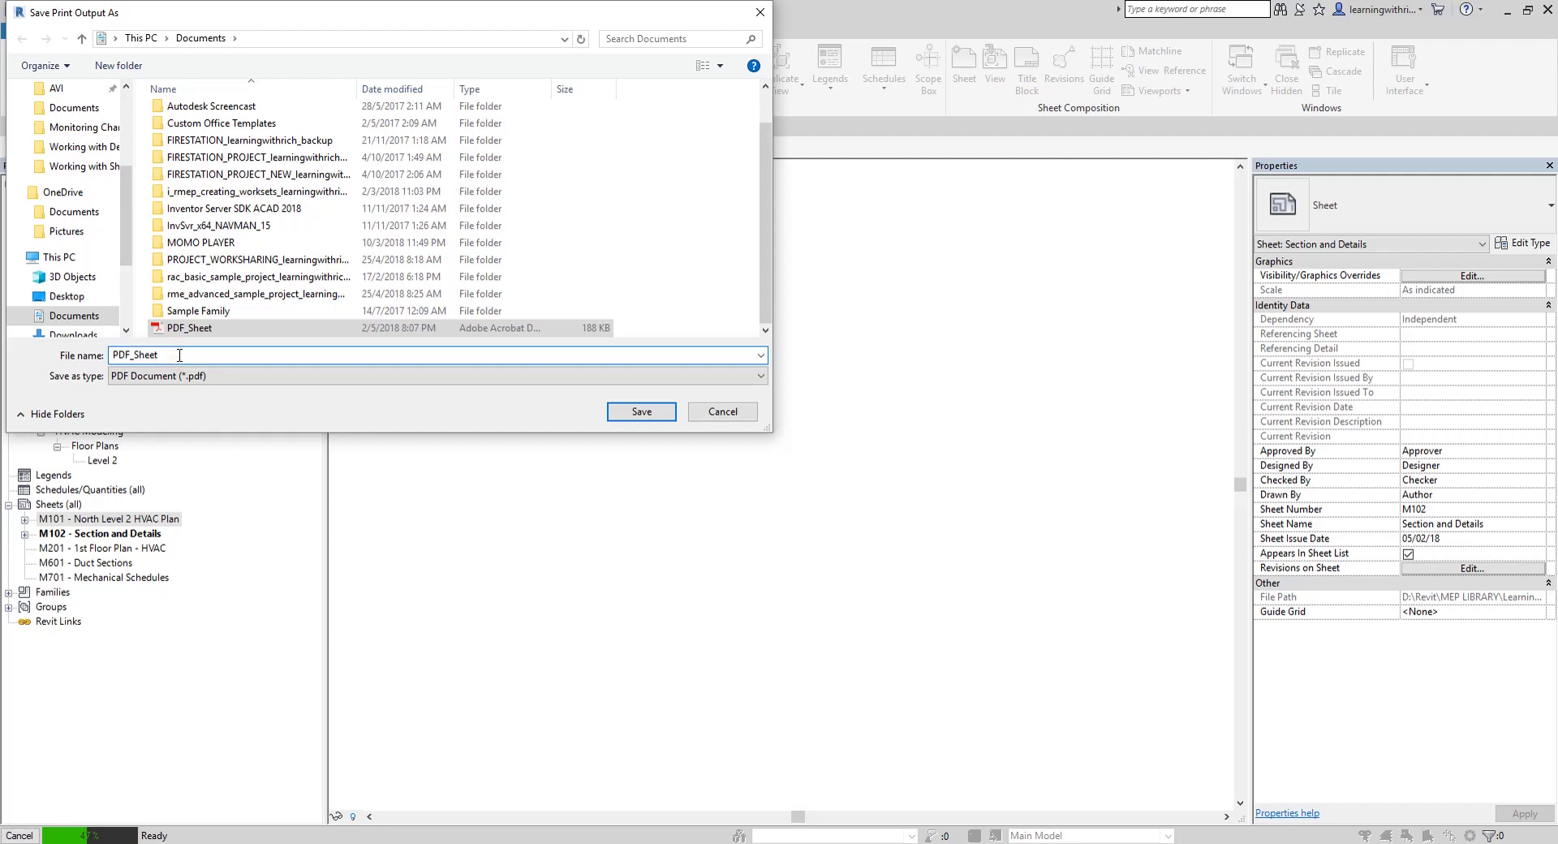
click(641, 412)
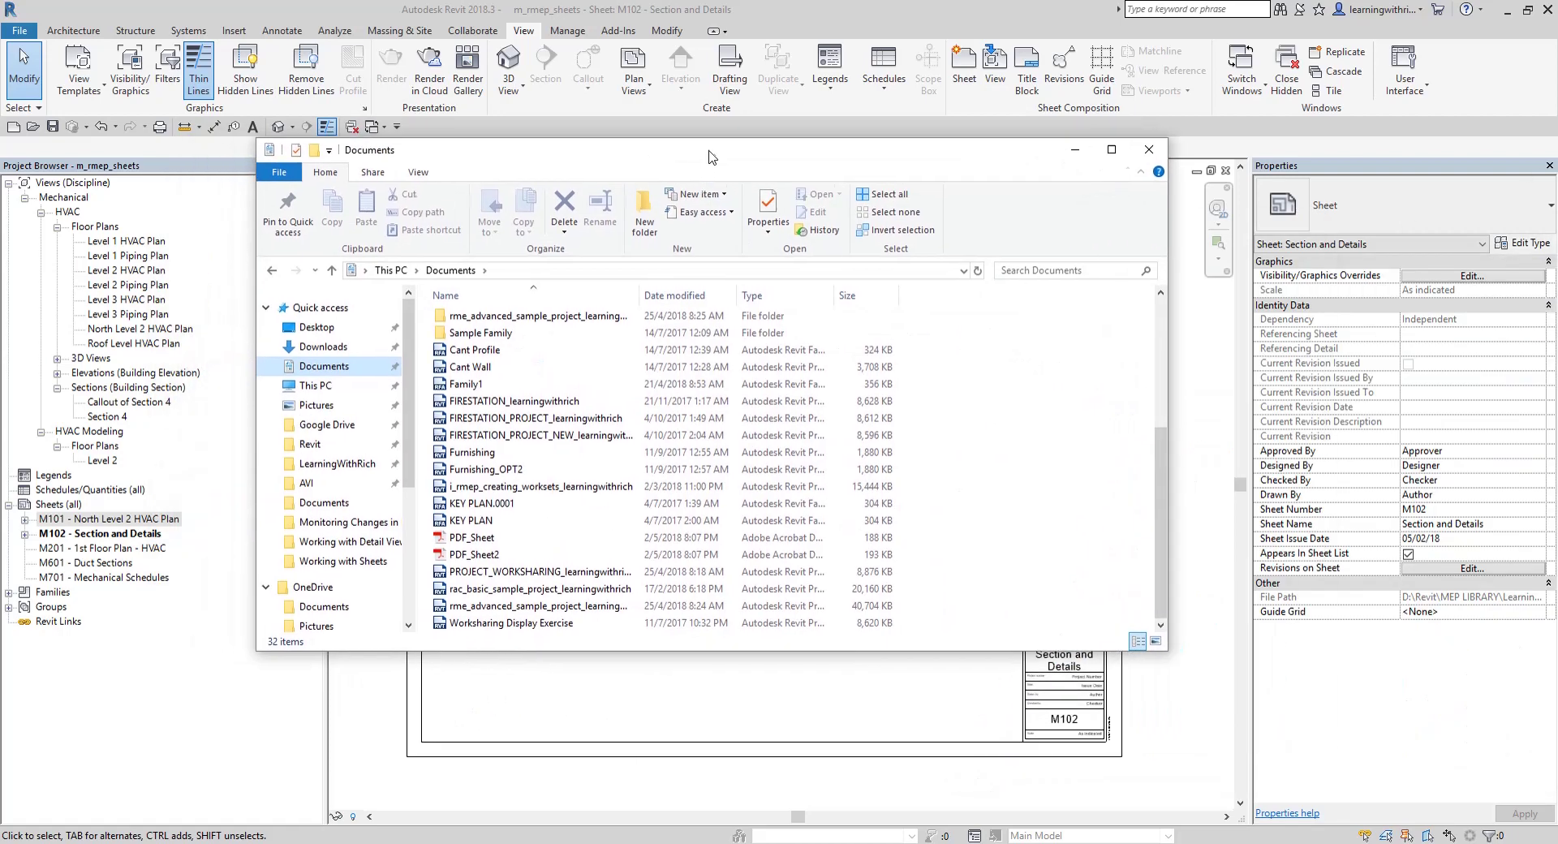
Step: Open PDF_Sheet from the Documents folder in Acrobat Reader and examine the printed sheet M101 in a maximized window
click(484, 539)
double_click(483, 538)
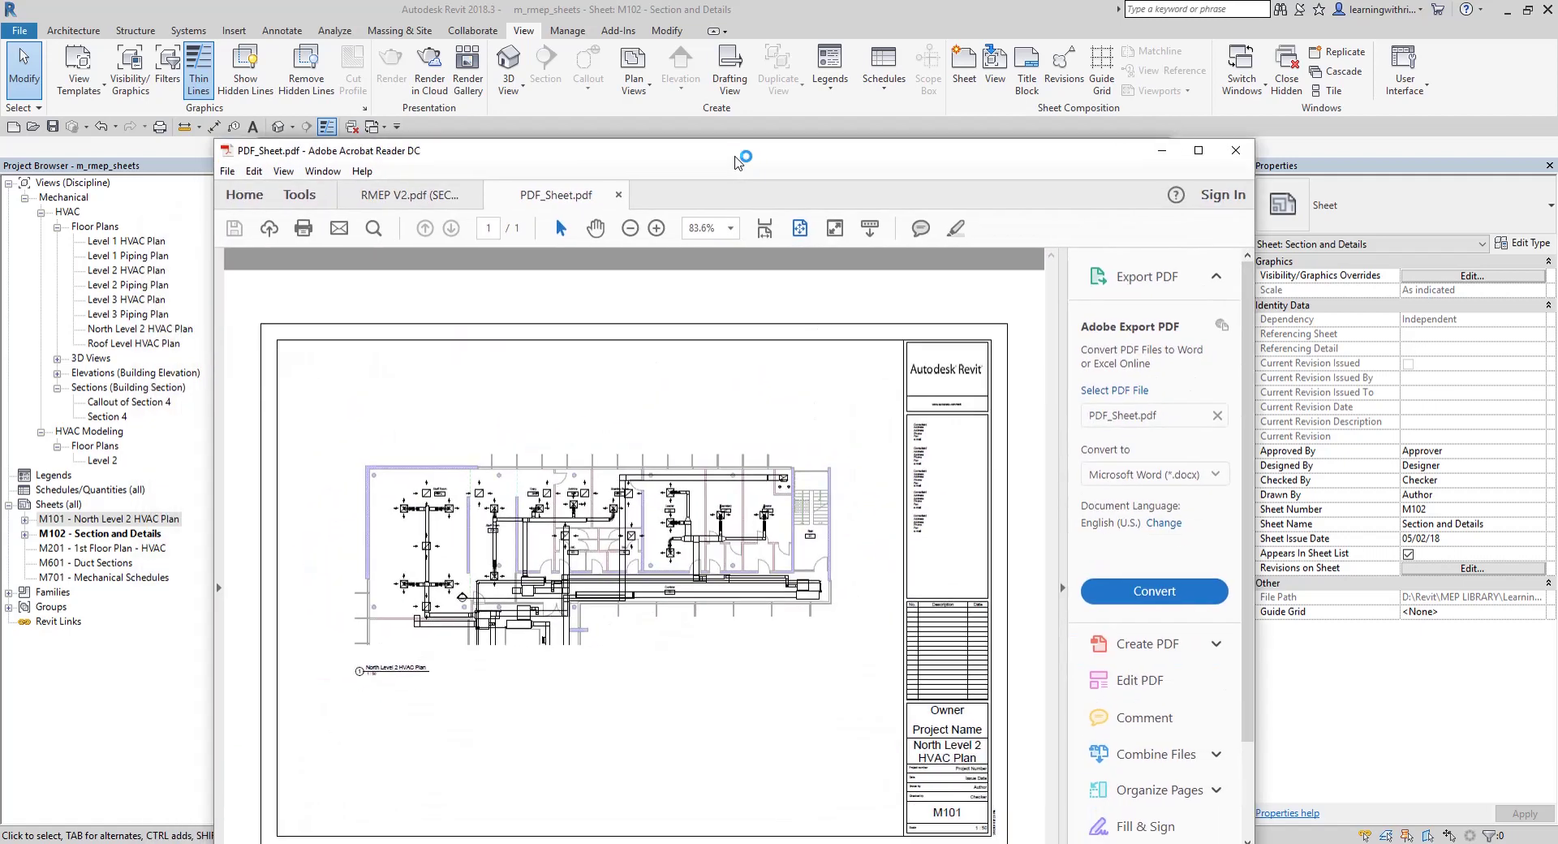
double_click(734, 152)
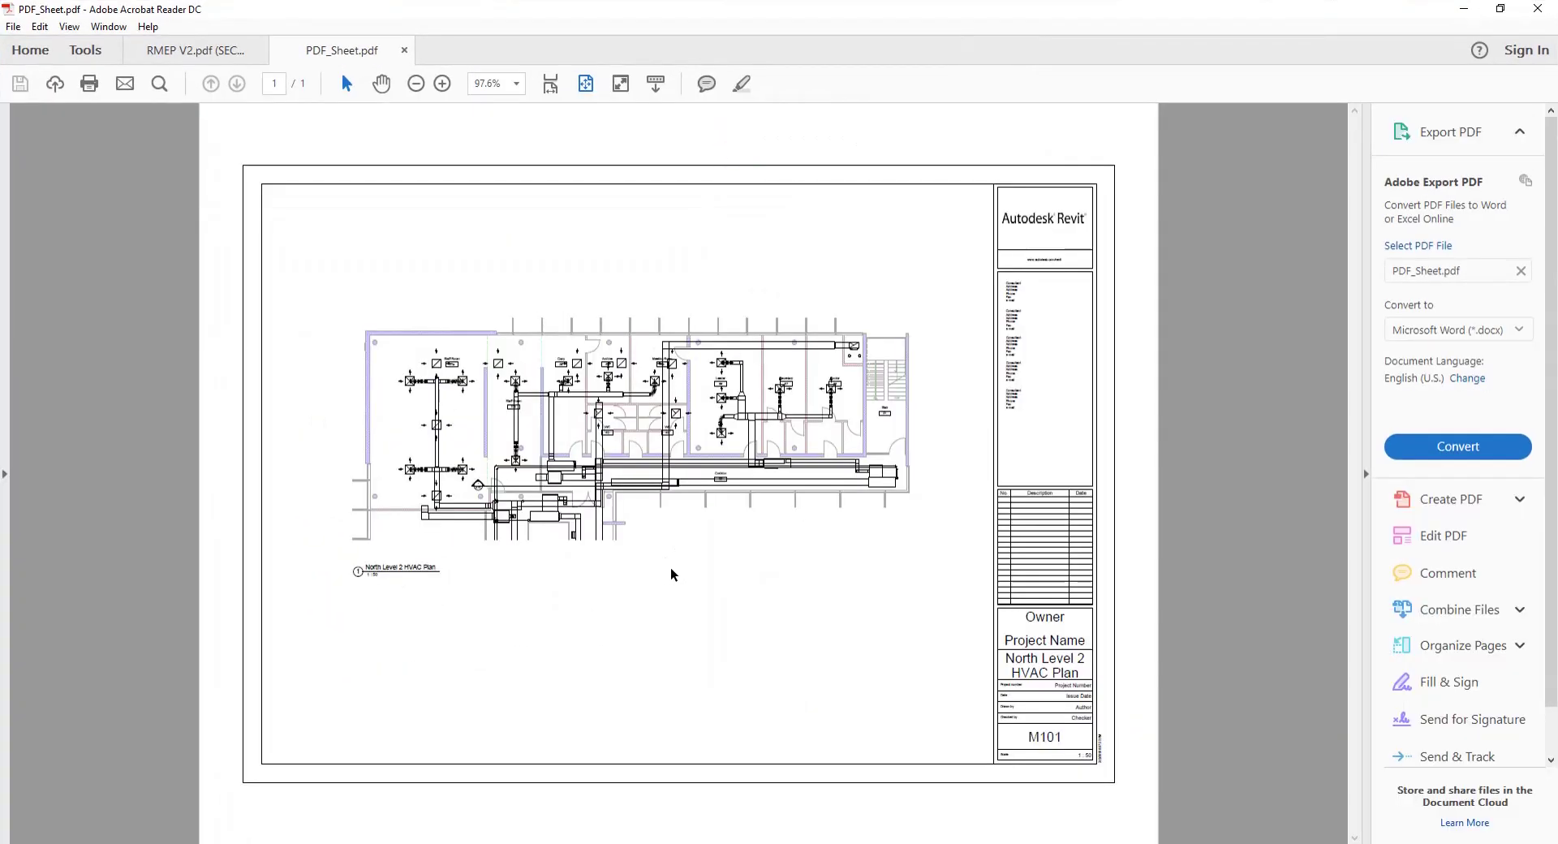
Step: Open PDF_Sheet2 from the Documents folder to examine the printed sheet M102, and return to Revit
key(alt+Tab)
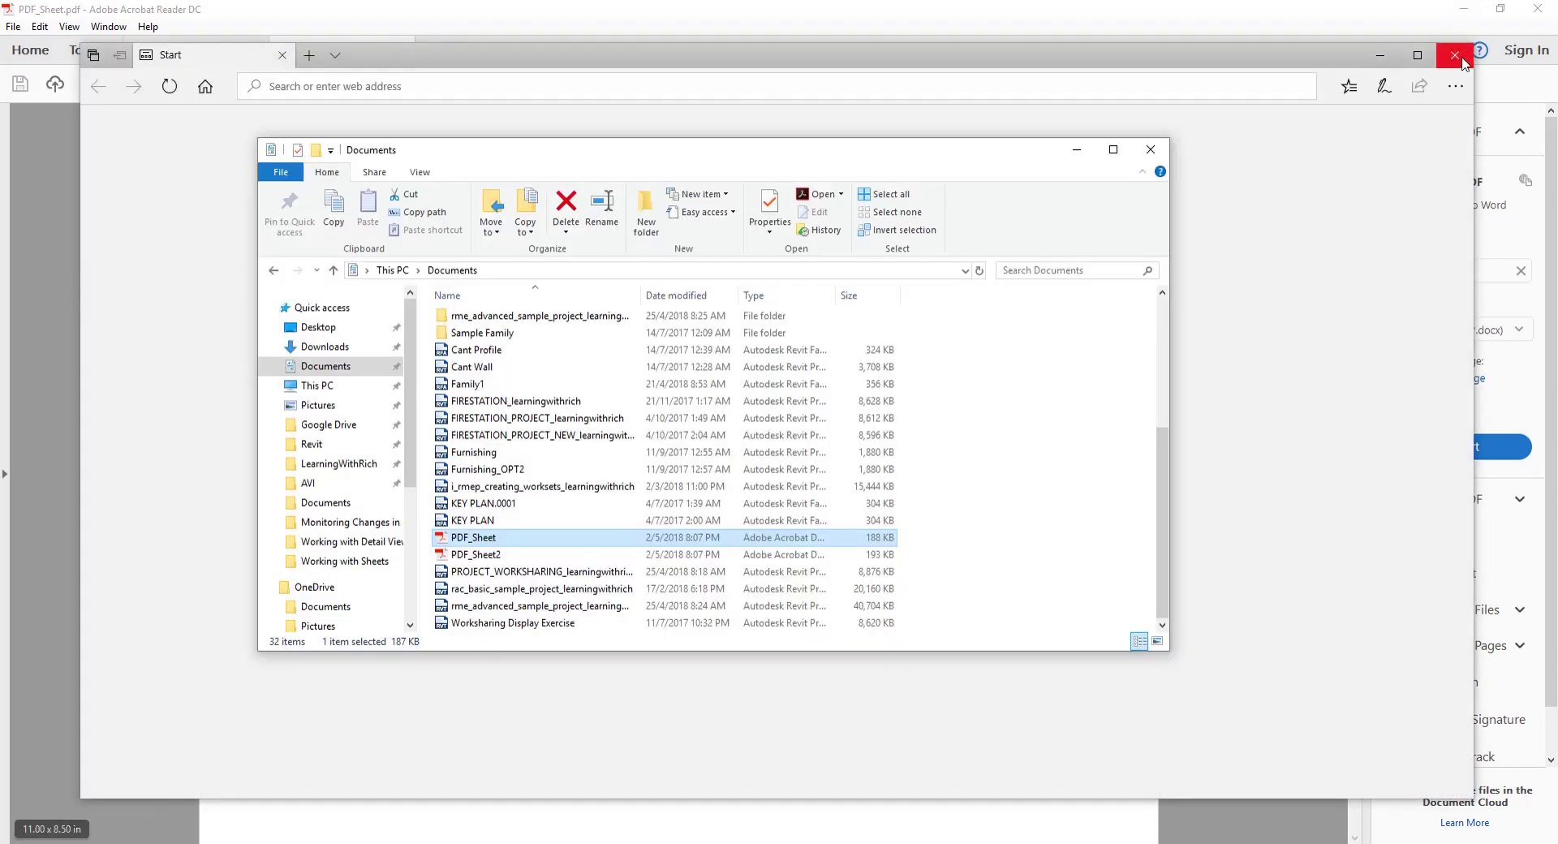
click(1455, 56)
double_click(477, 554)
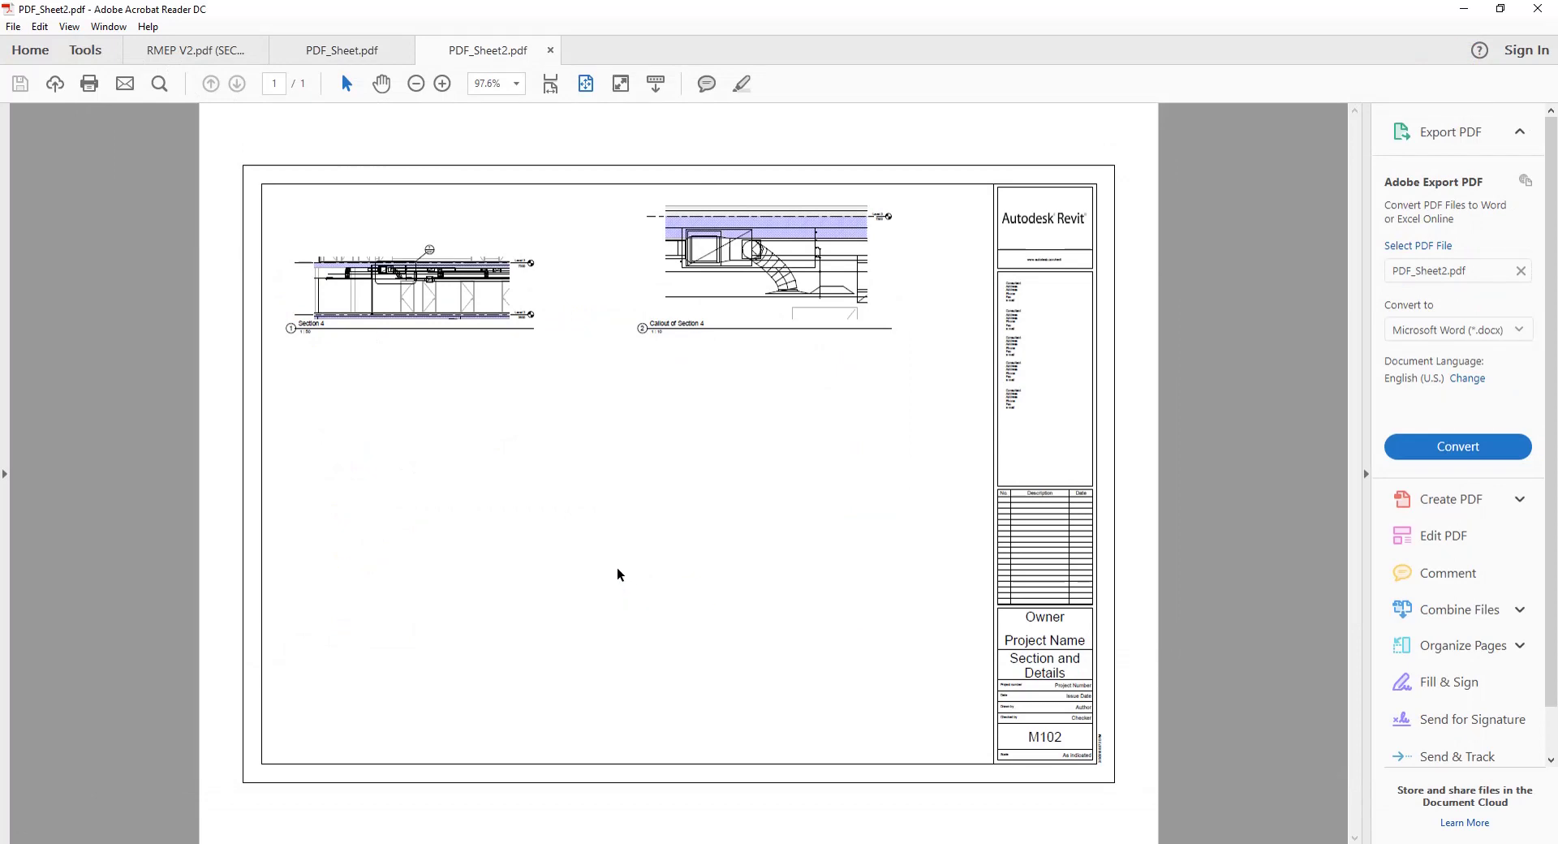
click(1464, 10)
click(873, 701)
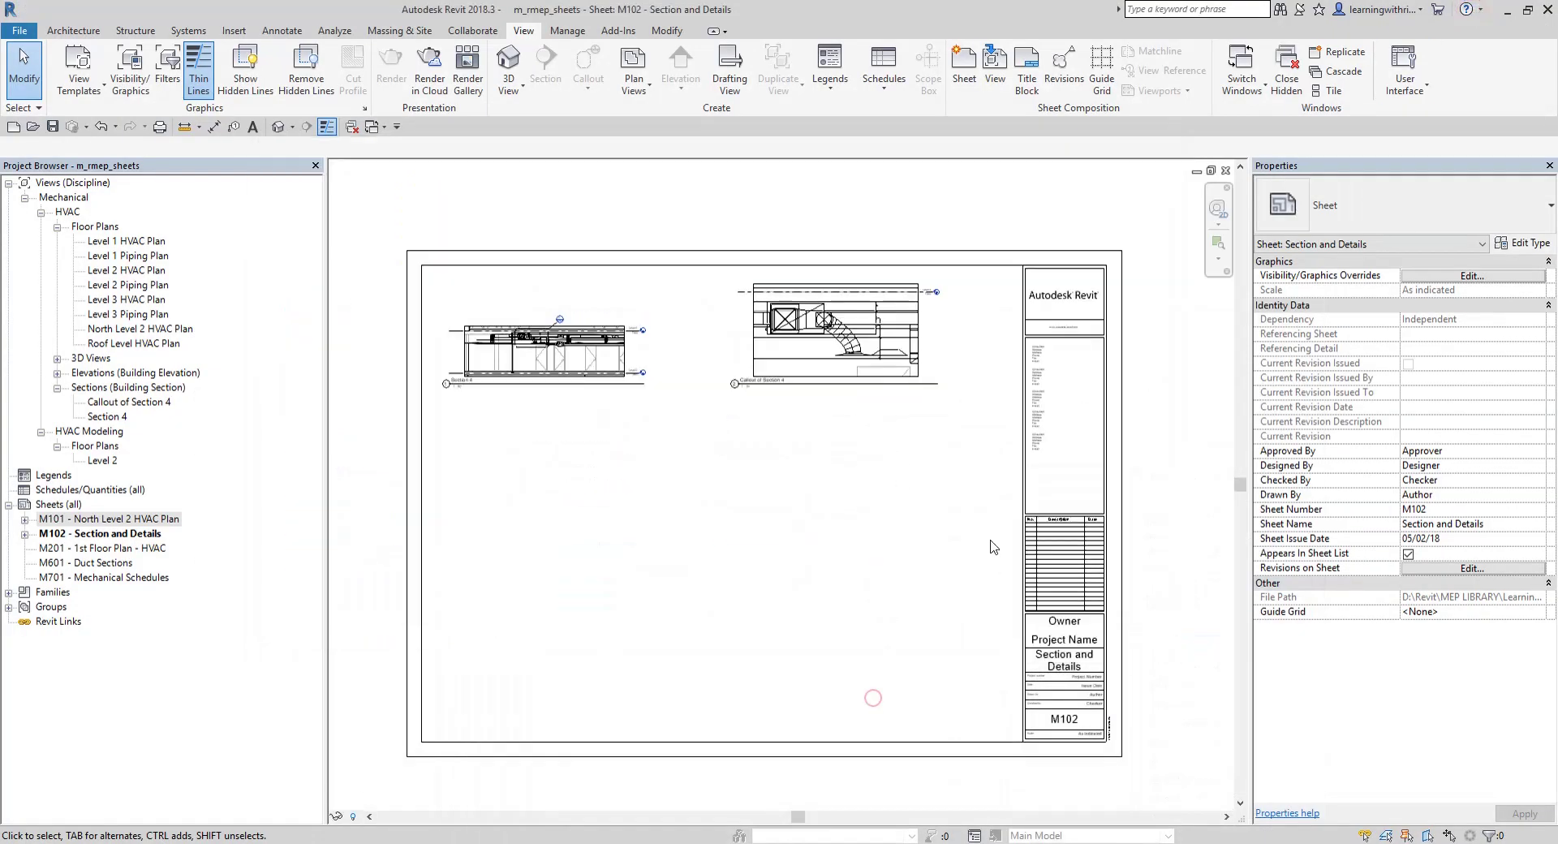